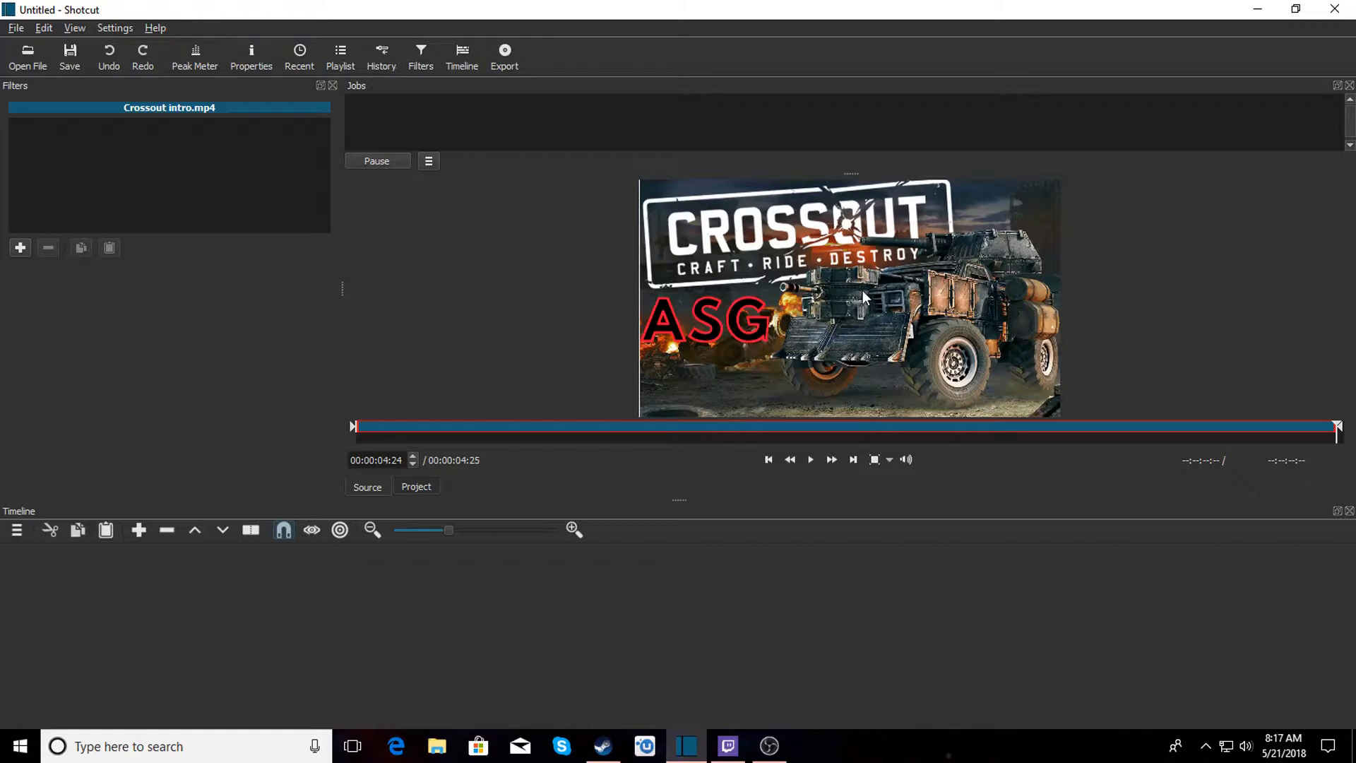
Place the Crossout intro clip on the video track of the timeline and add an audio track.
left_click_drag(862, 290, 42, 588)
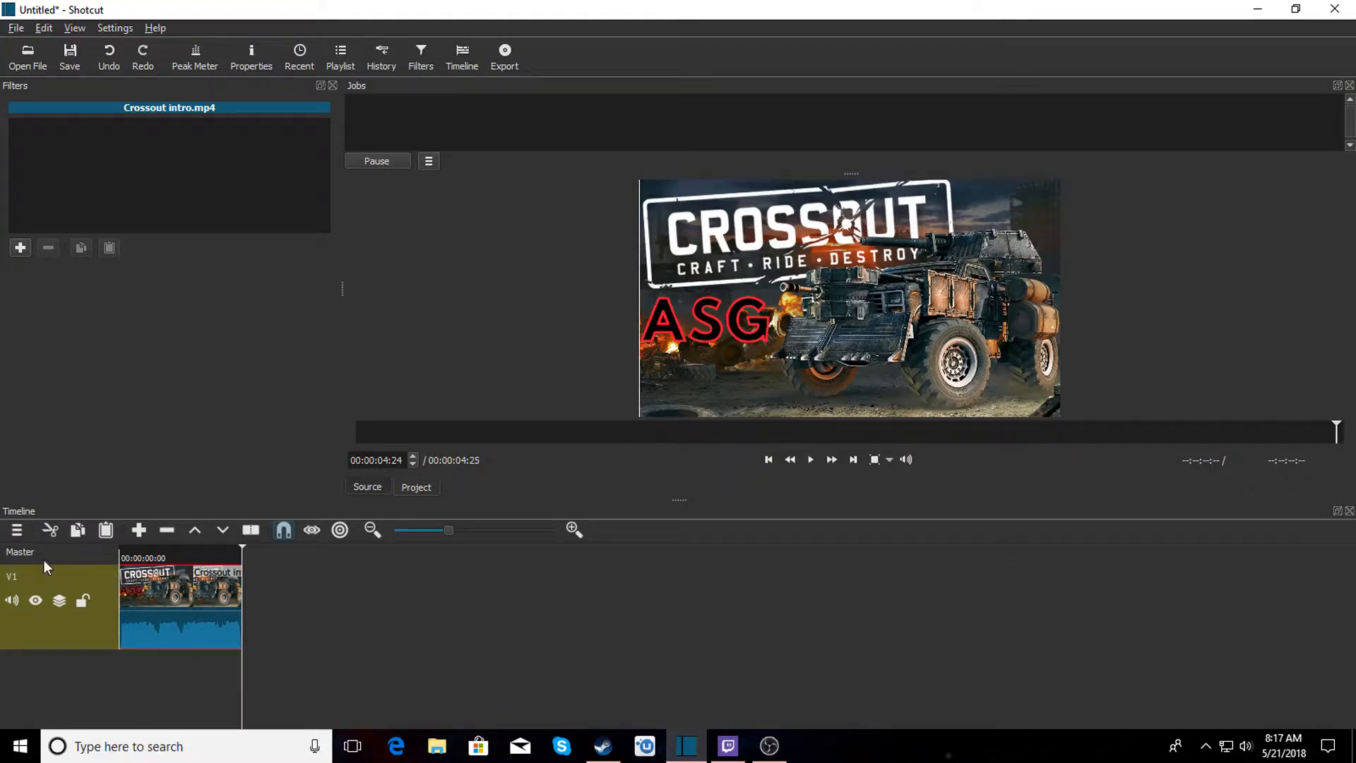
left_click(18, 530)
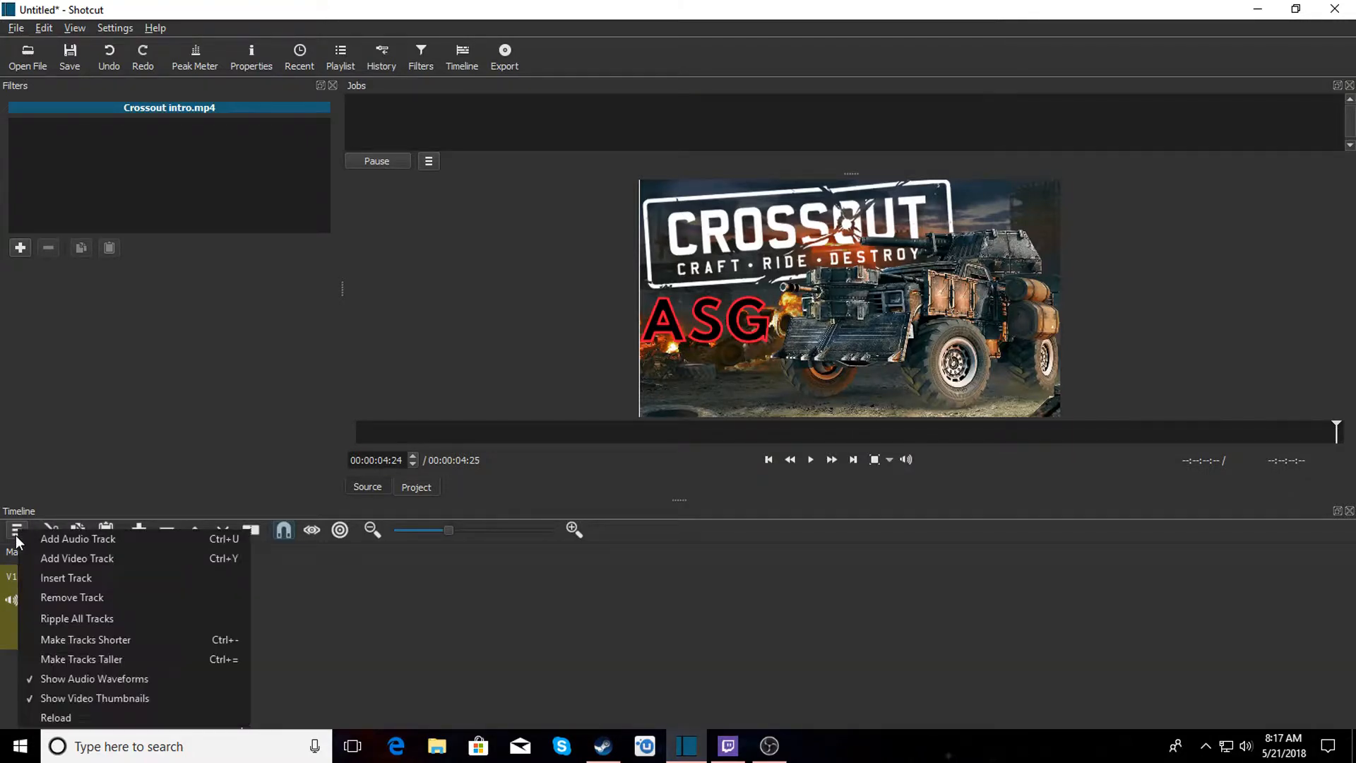
left_click(66, 540)
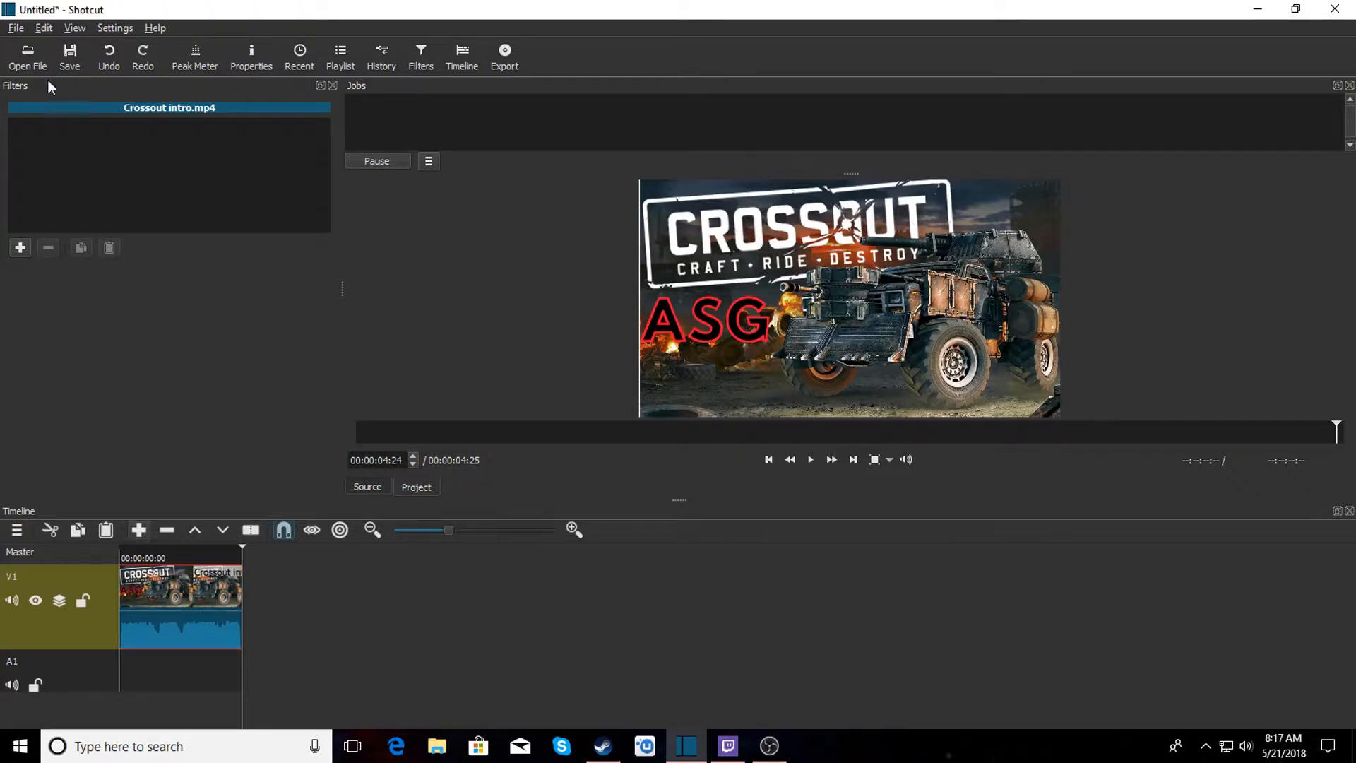
Open the Donut Artists (Crossout) video and append it after the intro clip on the timeline.
left_click(45, 62)
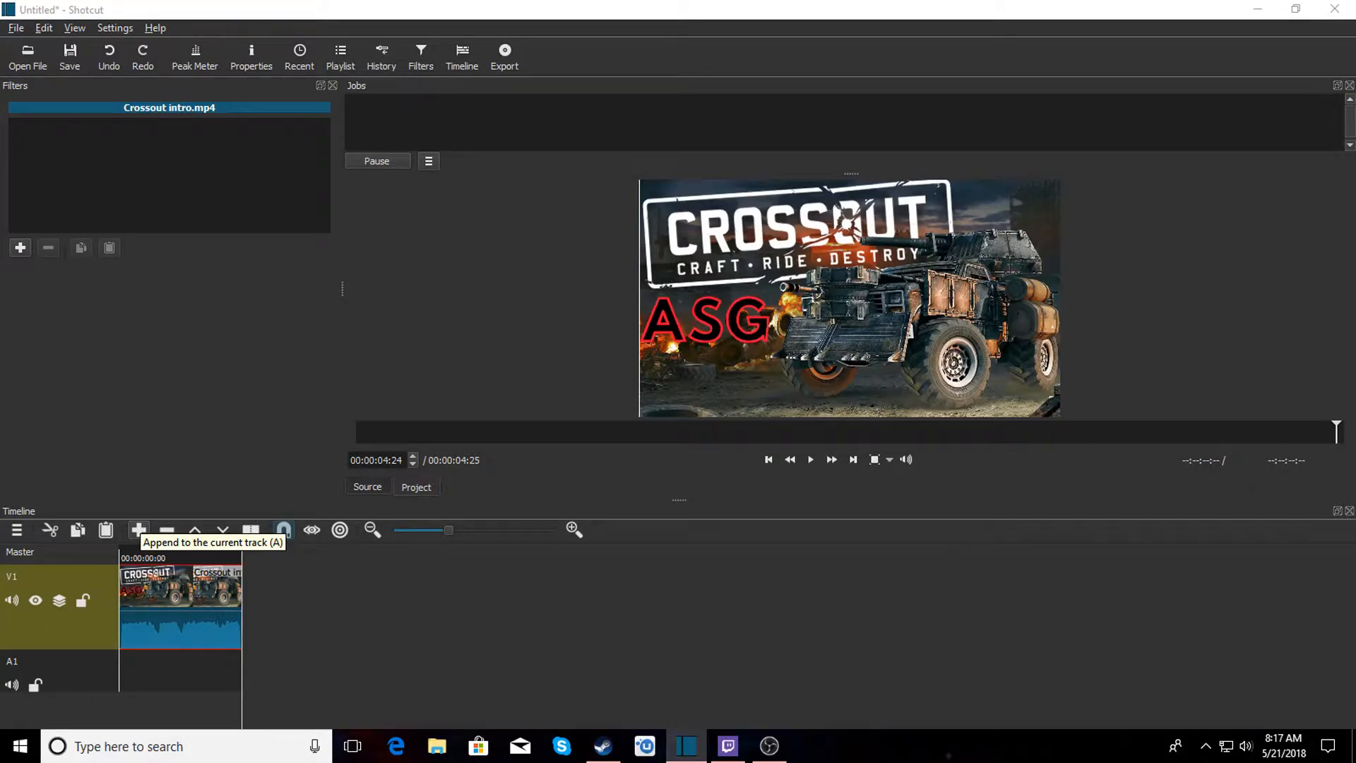
left_click(982, 440)
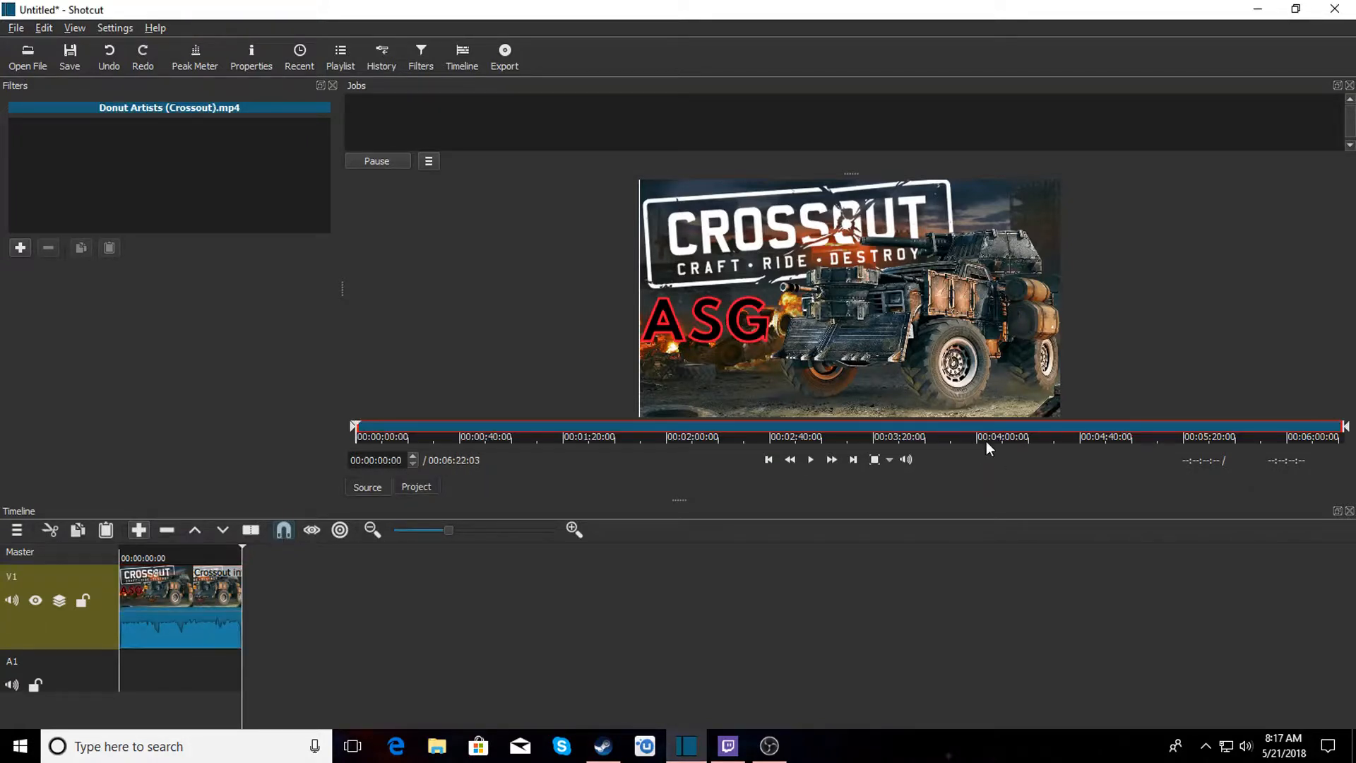
left_click(811, 460)
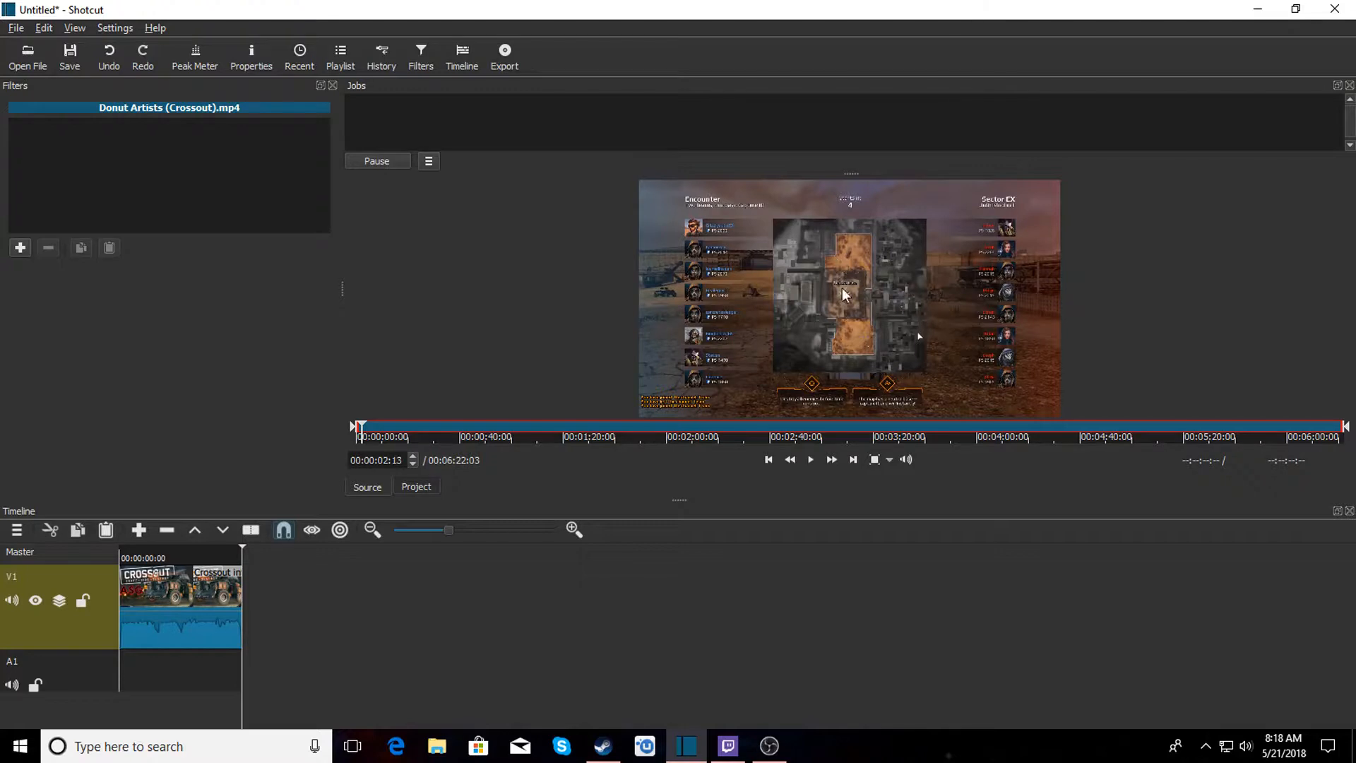
left_click_drag(842, 286, 526, 605)
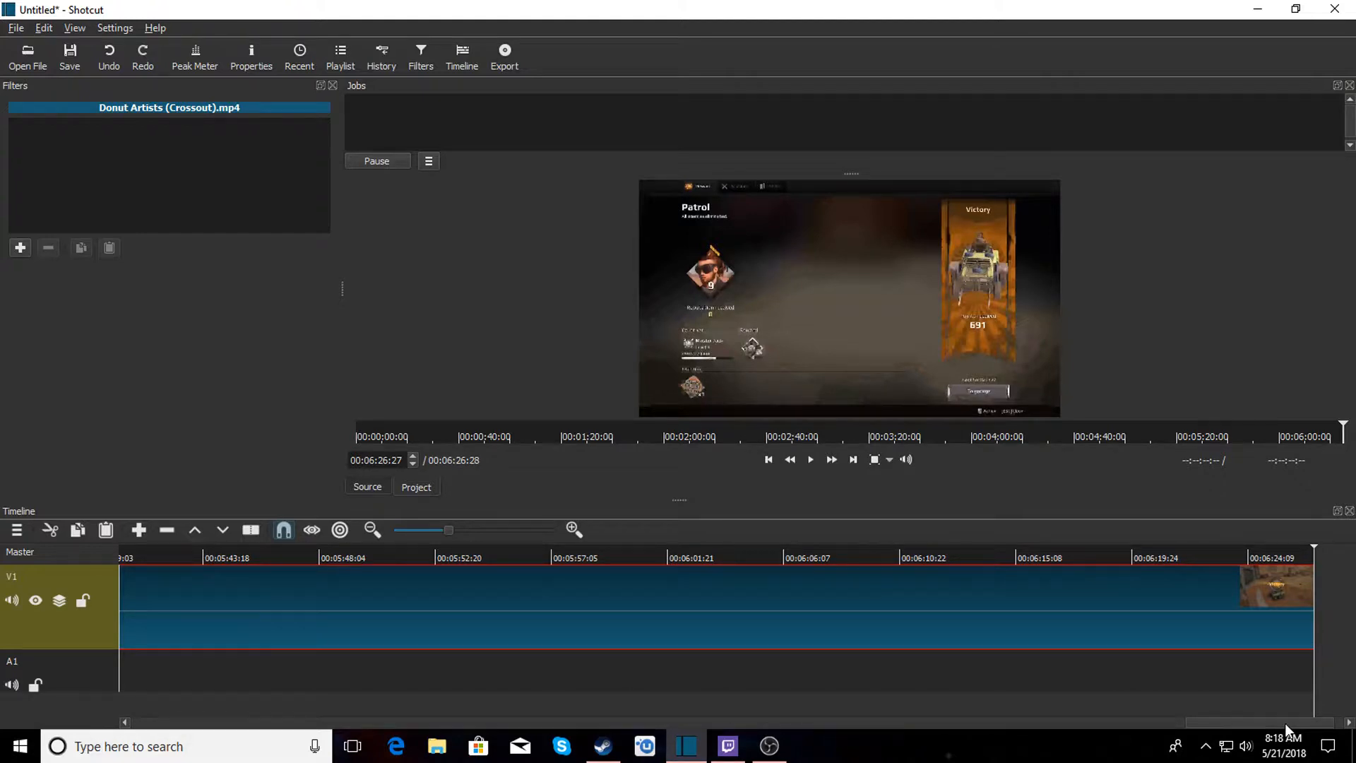
left_click_drag(1286, 723, 184, 727)
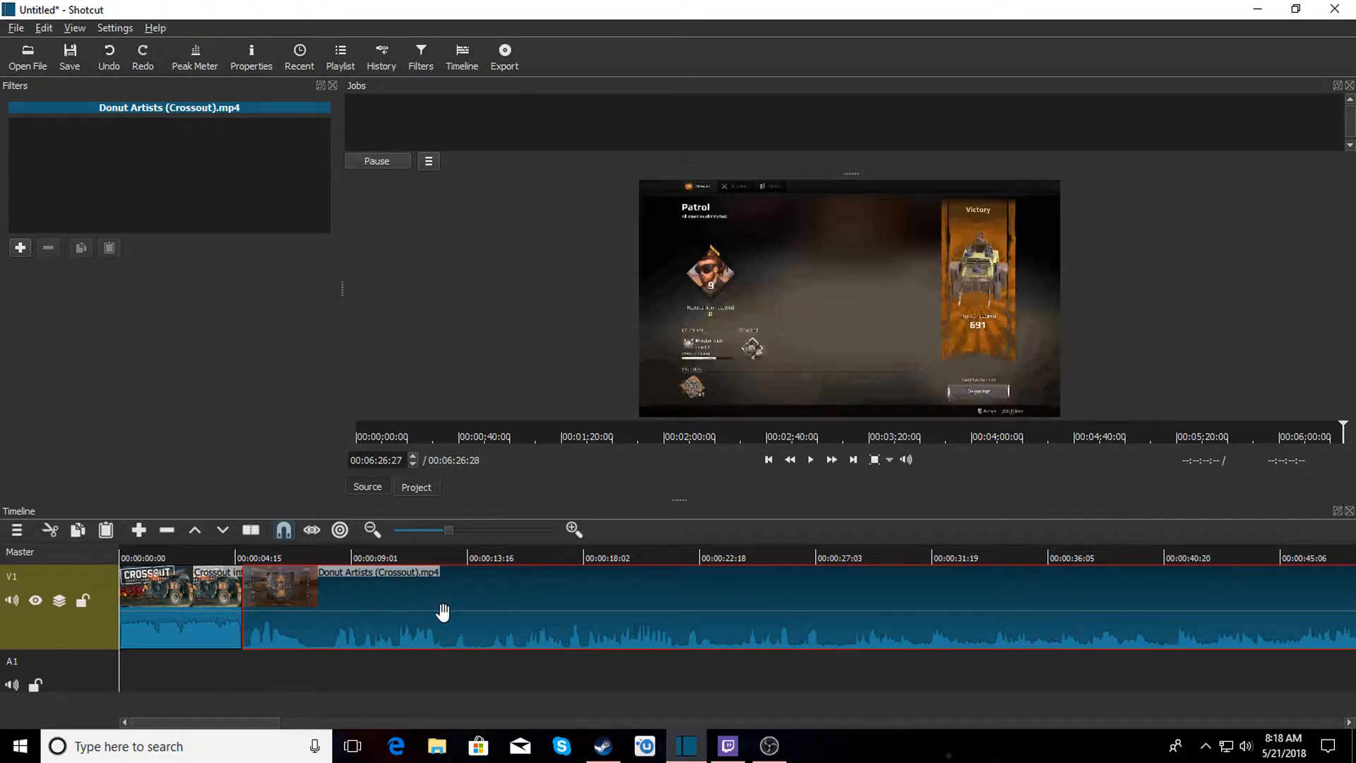
Export the timeline as an MP4 file named Donut Art (crossout).mp4.
left_click(504, 55)
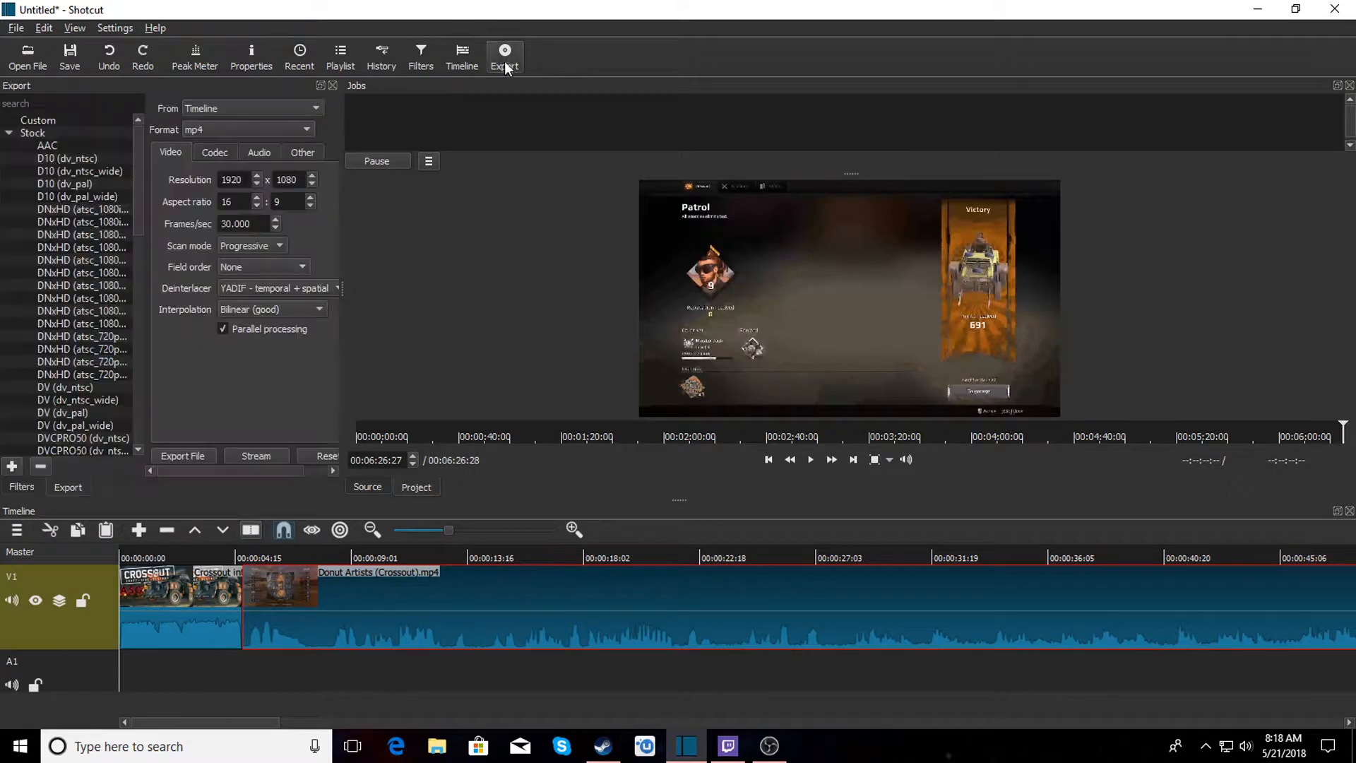
left_click(187, 457)
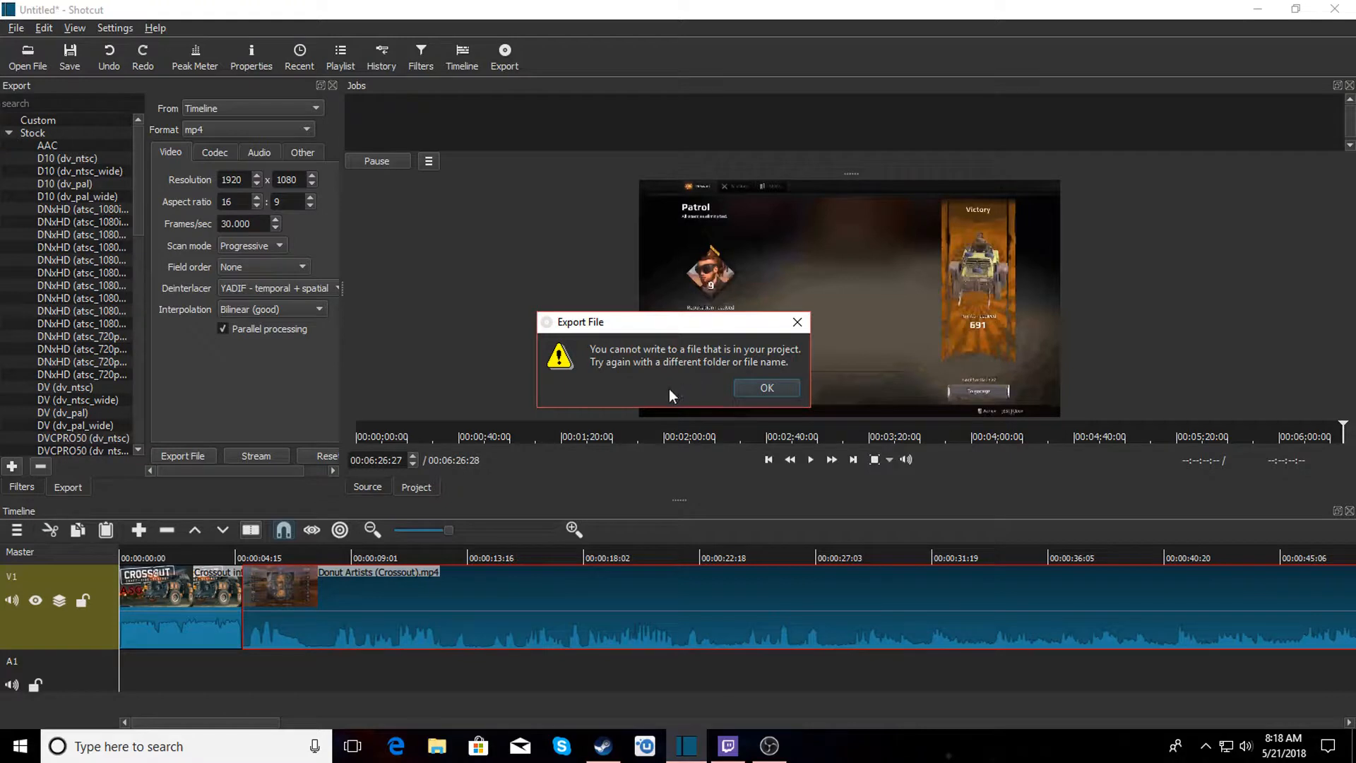
left_click(767, 388)
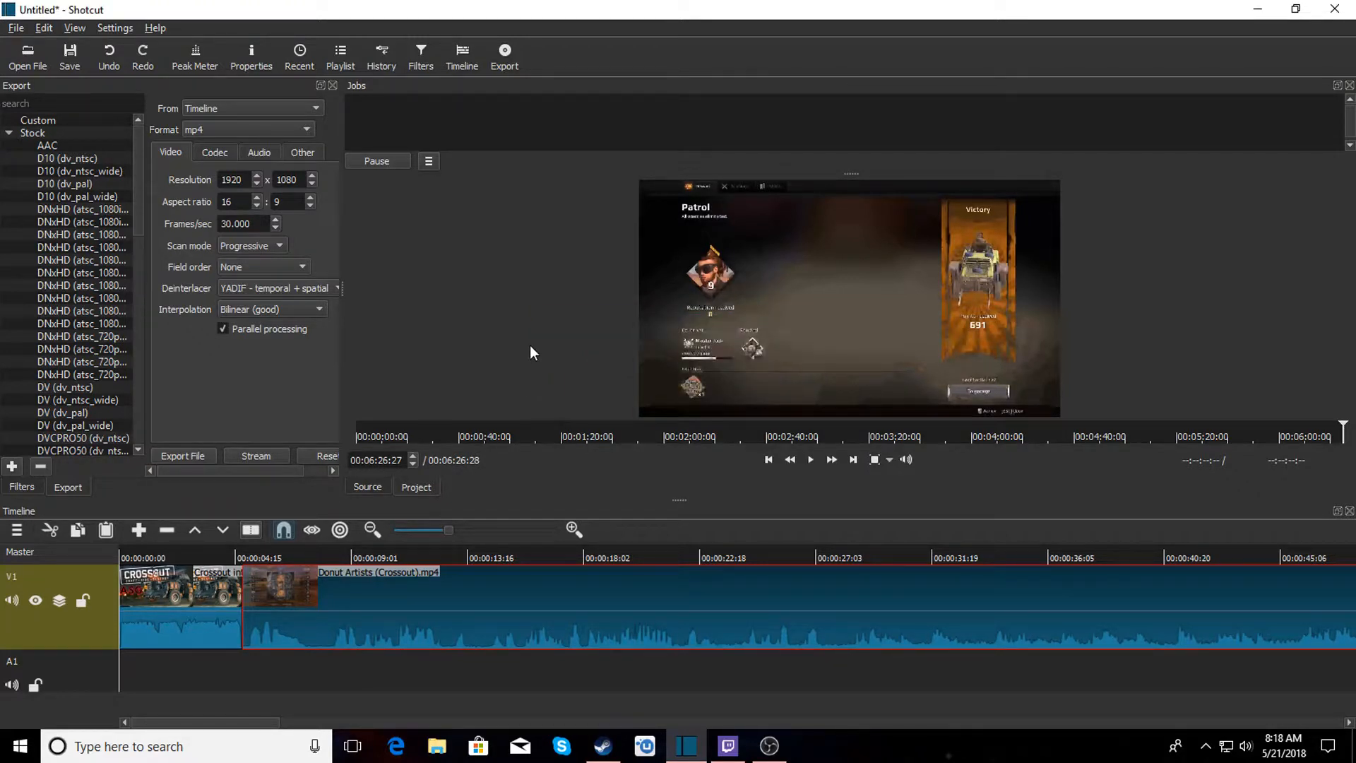
left_click(24, 67)
left_click(171, 457)
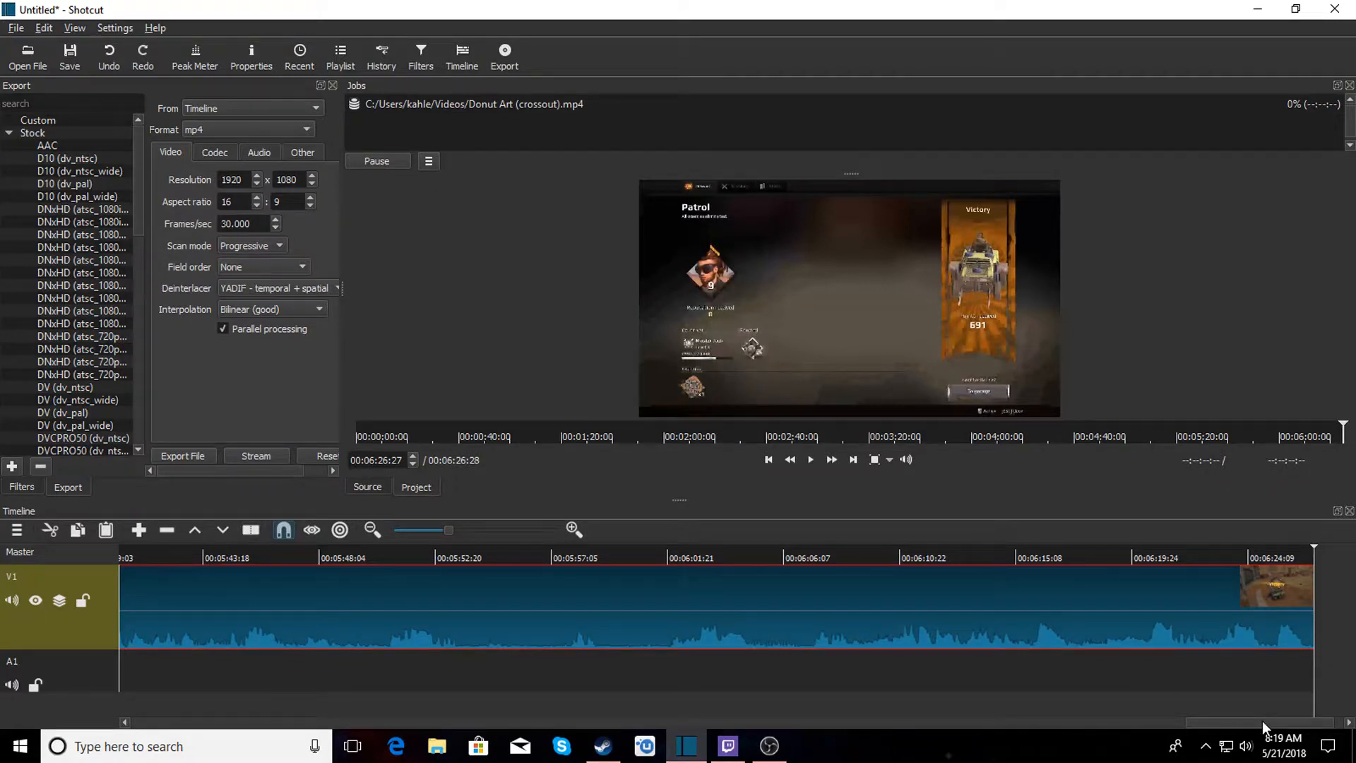
Remove the Donut Artists clip from the timeline, leaving only the intro.
left_click_drag(1261, 721, 185, 727)
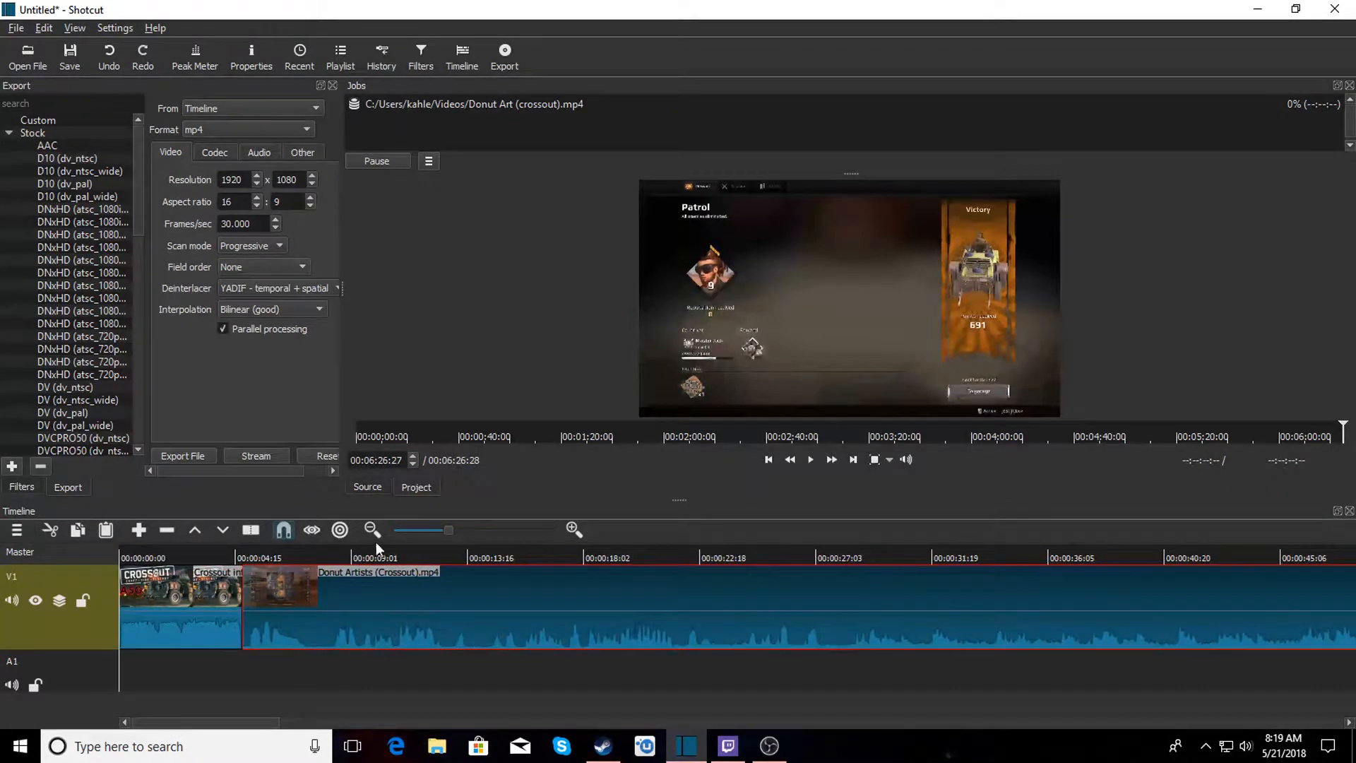
right_click(383, 606)
left_click(414, 655)
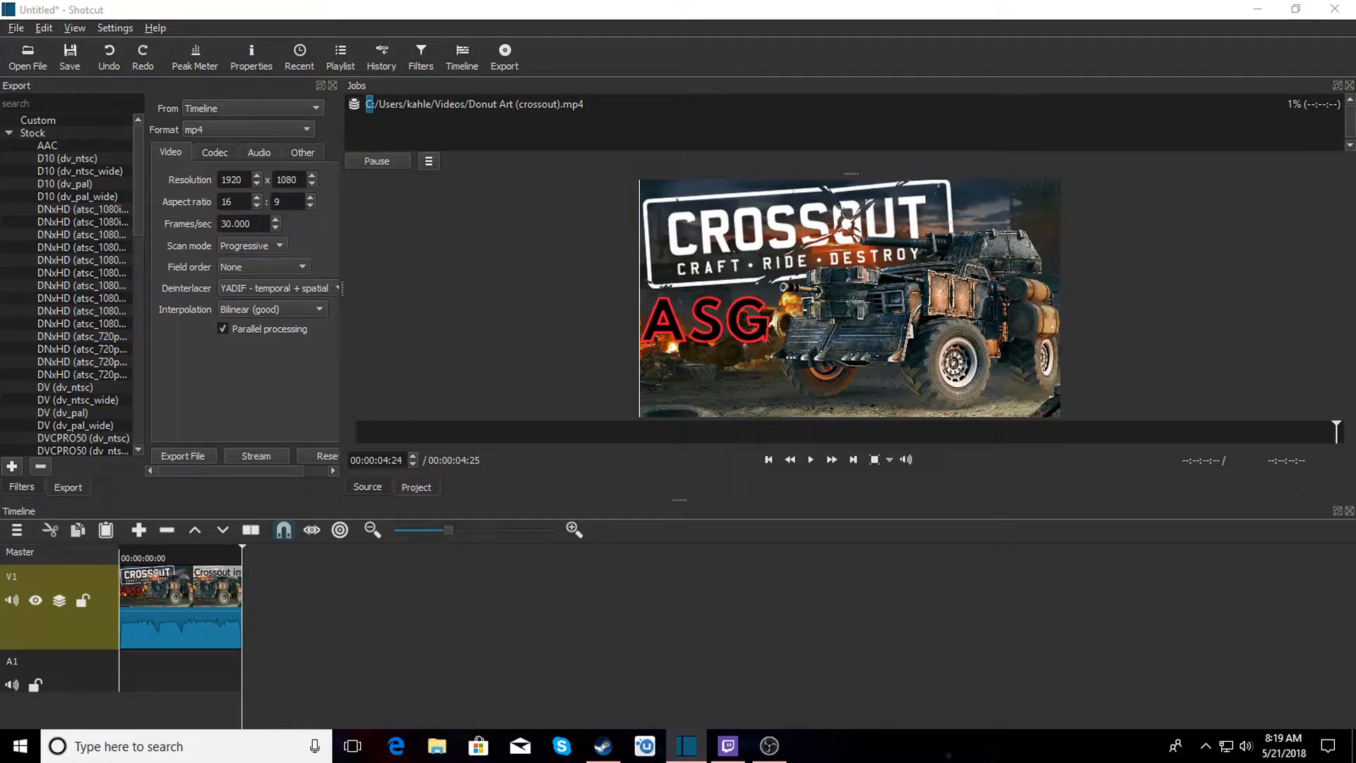
Open the Kamon Makes A Oops (Crossout) video and append it after the intro clip.
double_click(1000, 368)
left_click(842, 299)
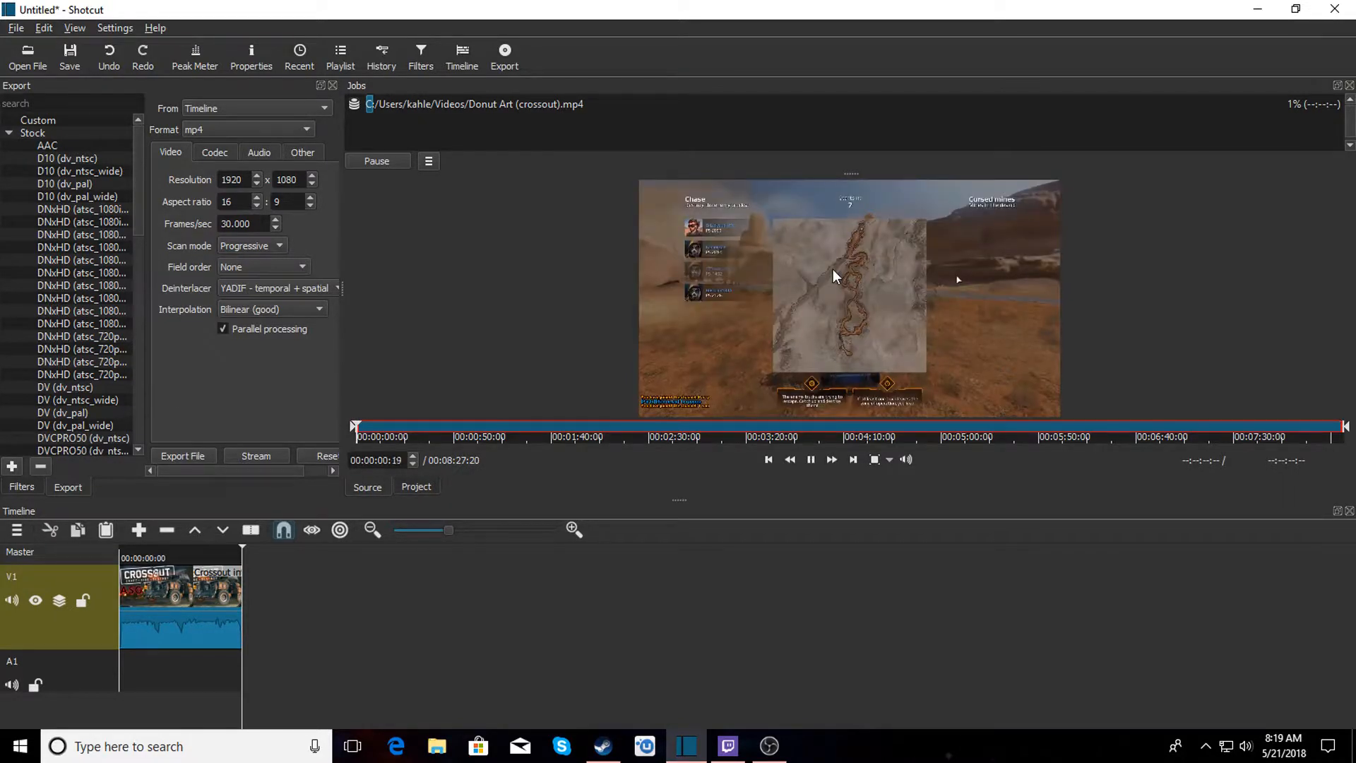
left_click_drag(833, 269, 245, 613)
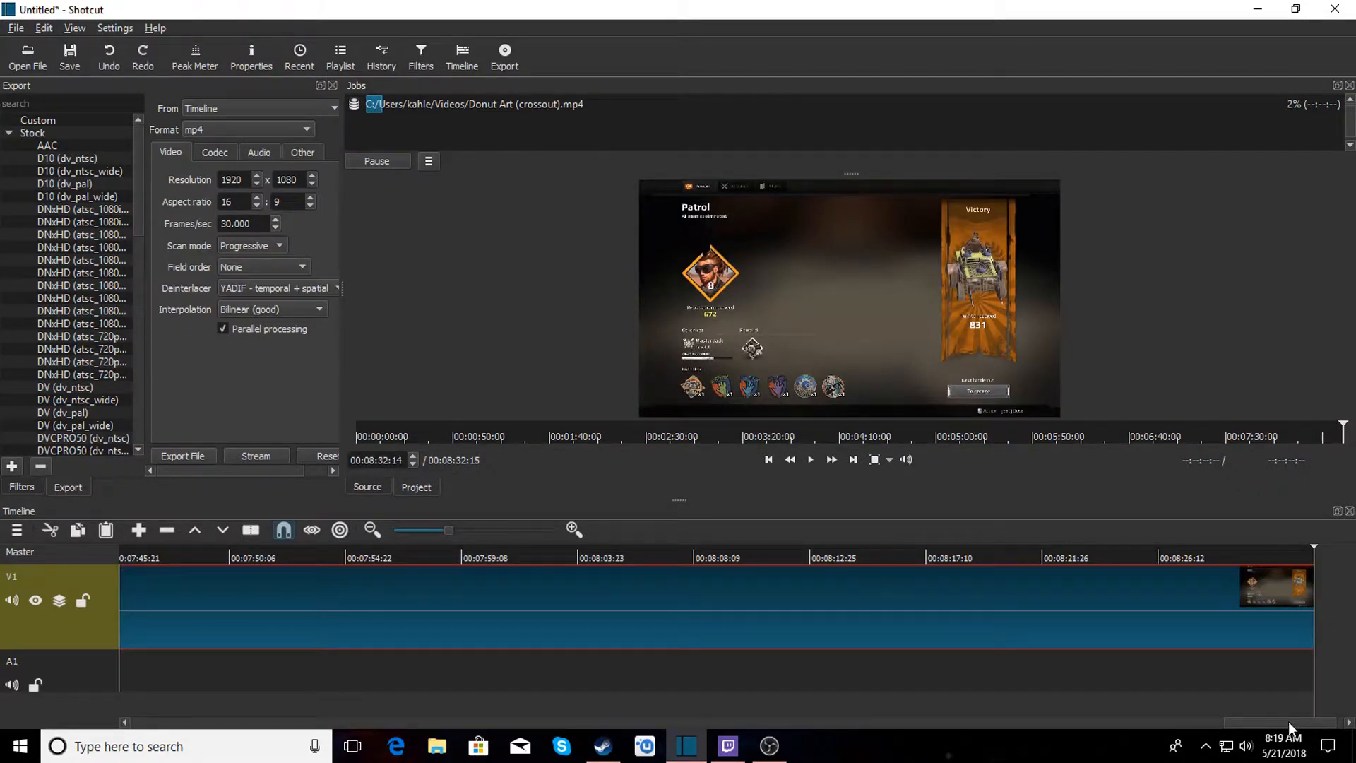
Remove the Kamon Makes A Oops clip from the timeline, keeping the intro.
left_click_drag(1289, 722, 142, 708)
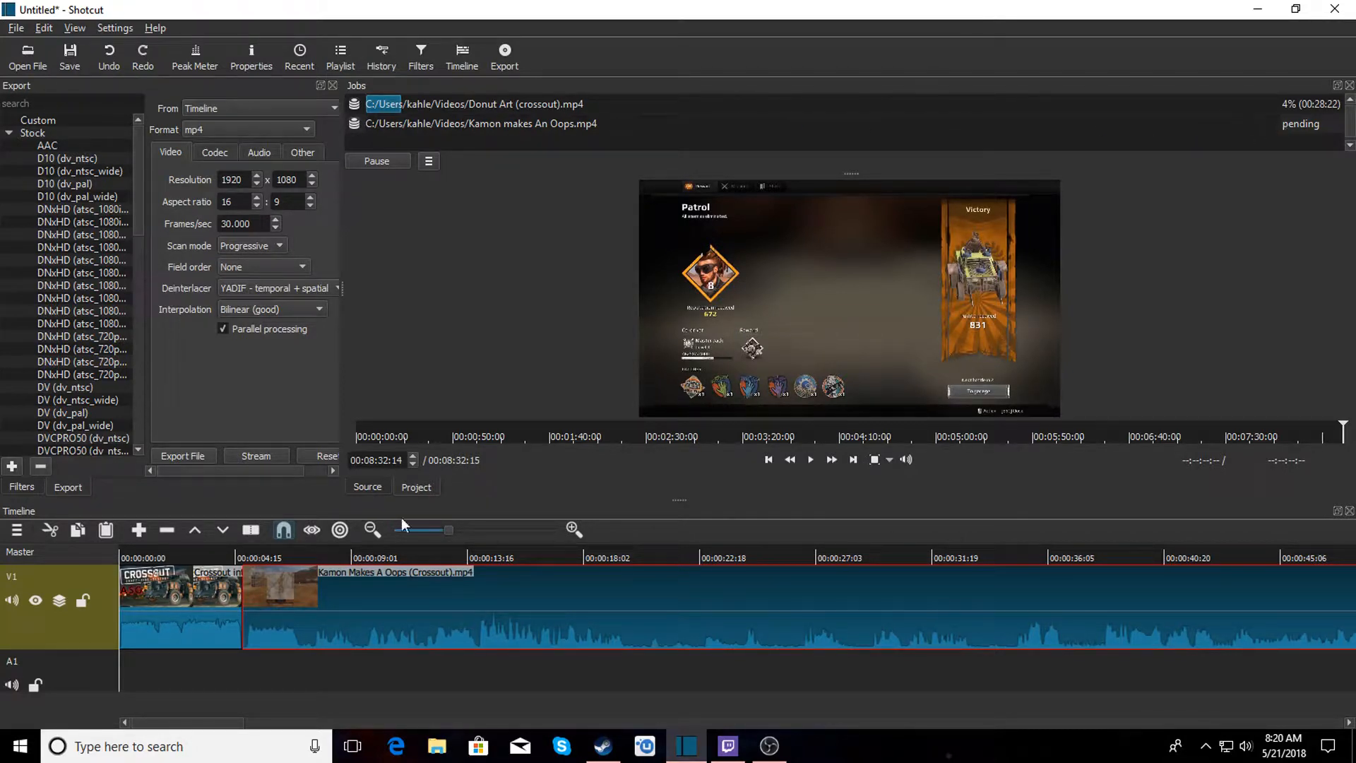
right_click(369, 622)
left_click(431, 676)
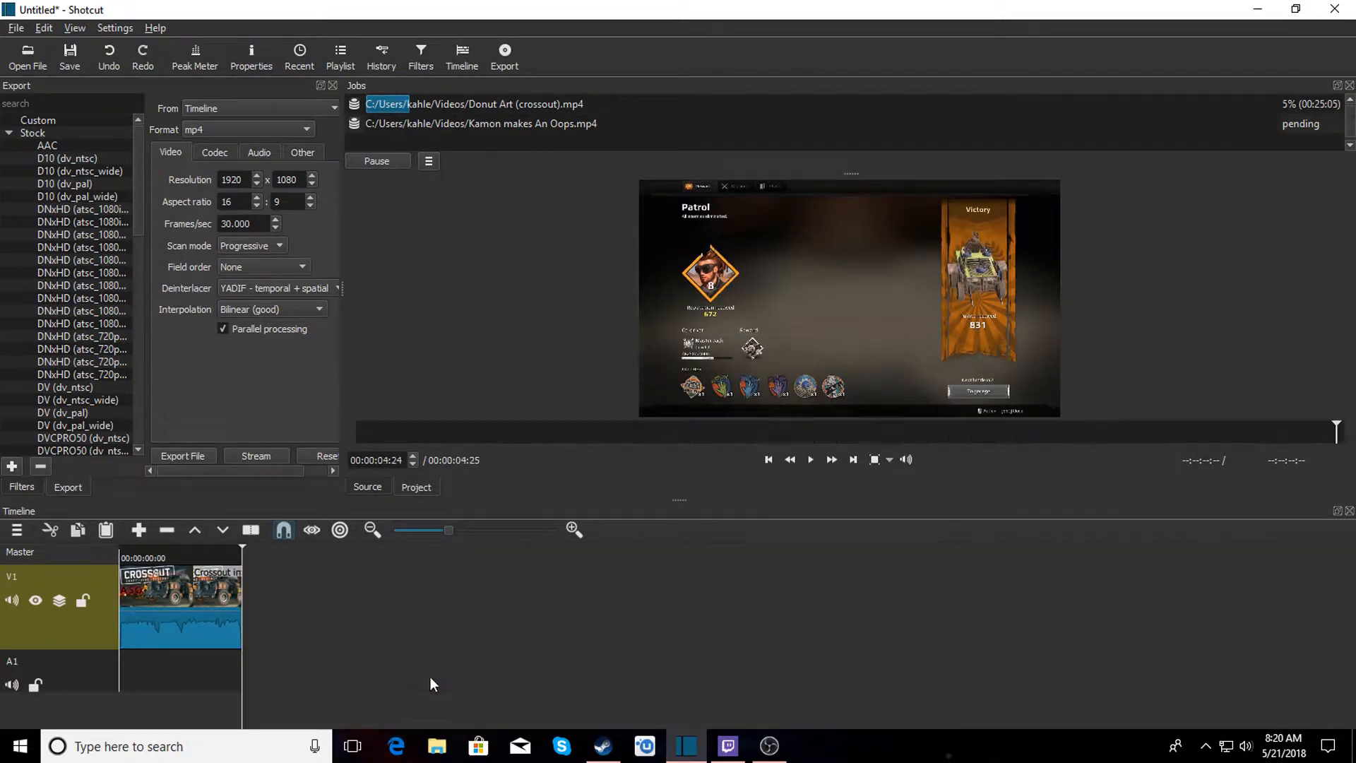
Open the Reality Time (Crossout) video and append it after the intro clip.
left_click(27, 57)
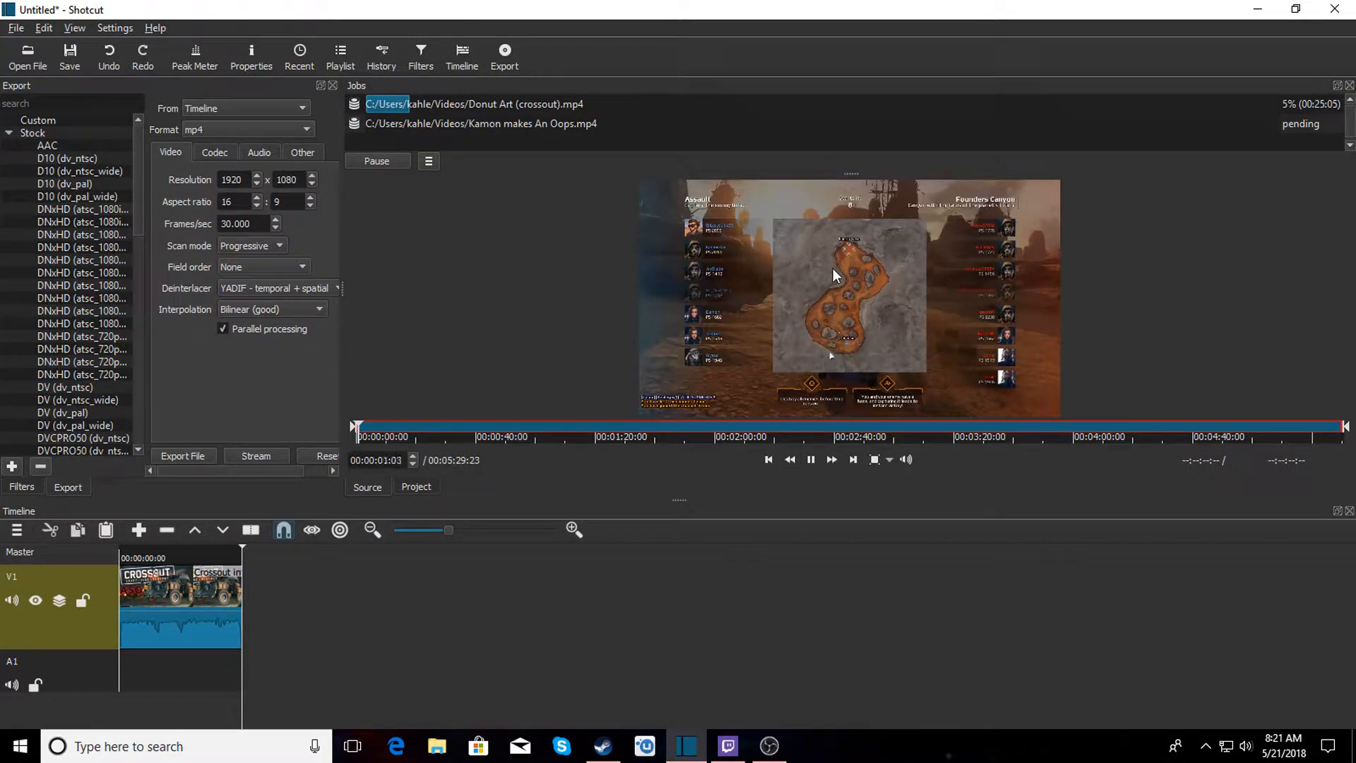
left_click_drag(799, 310, 652, 673)
Export the timeline as an MP4 file named Reality Time (crossout).mp4.
left_click_drag(1194, 726, 127, 743)
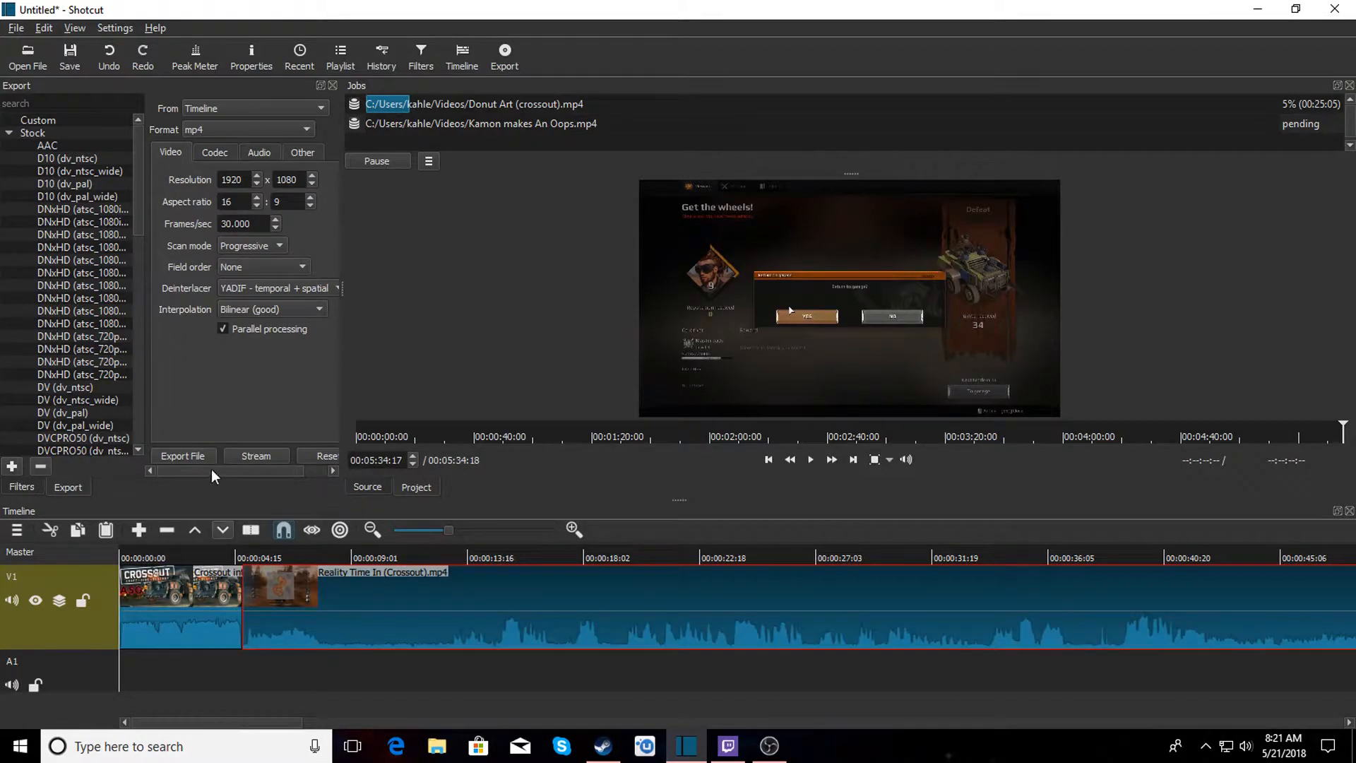
left_click(185, 455)
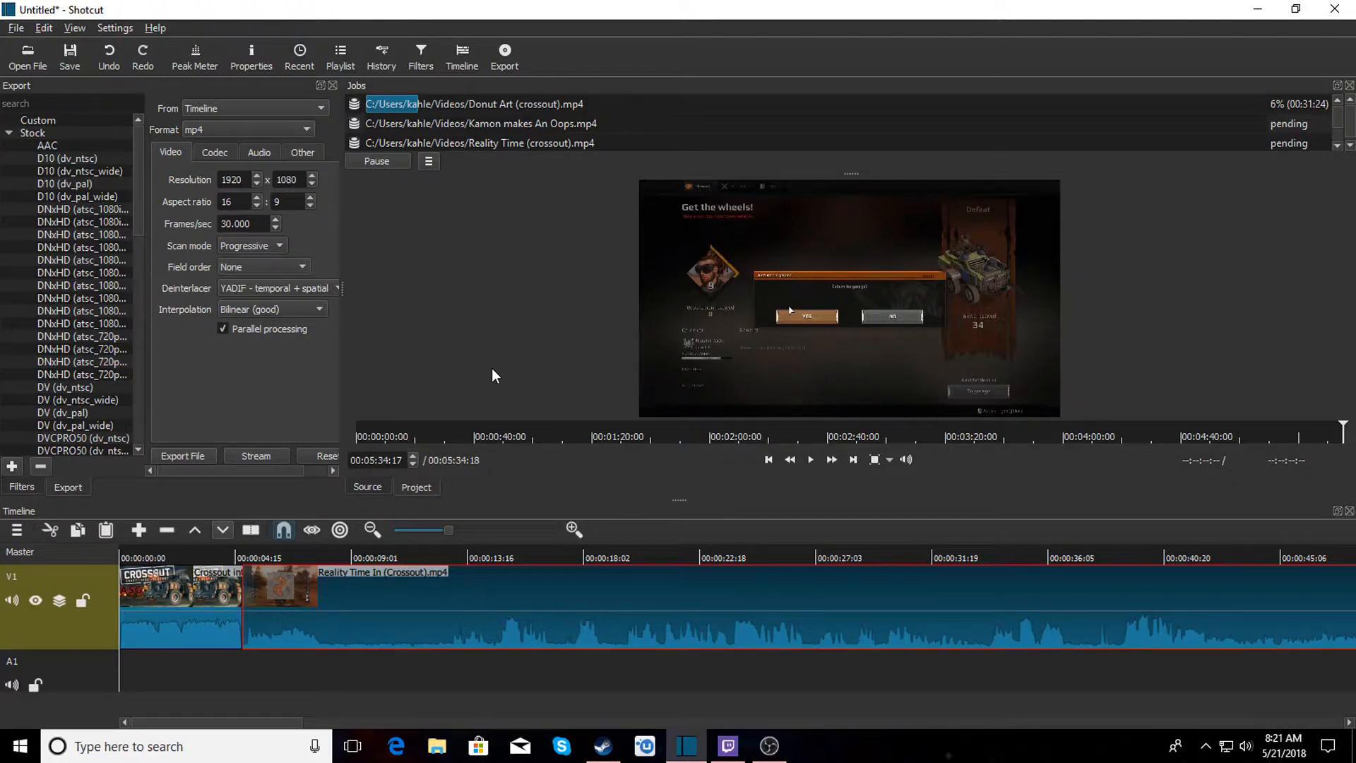
Replace the Reality Time clip after the intro with the So Close, But Yet So Far (Crossout) video.
right_click(327, 612)
left_click(367, 662)
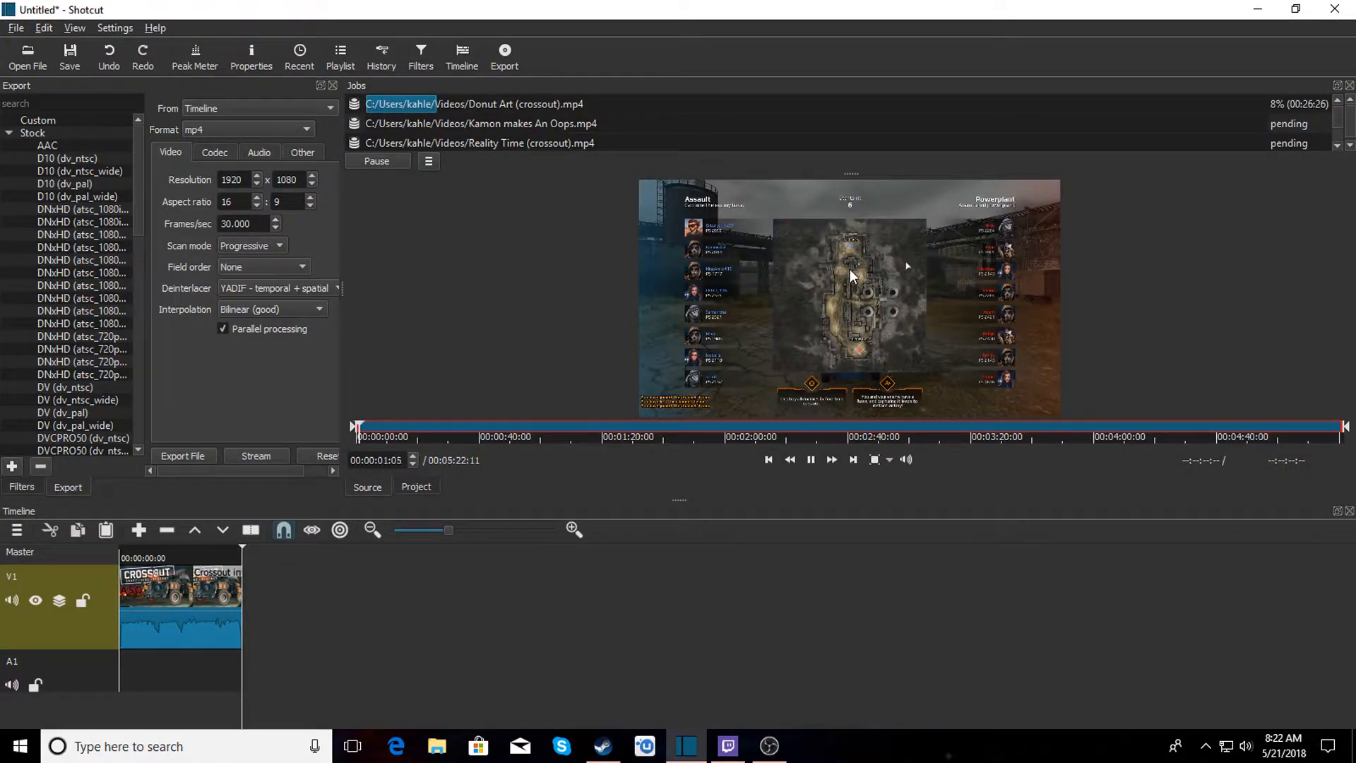
left_click_drag(852, 275, 522, 621)
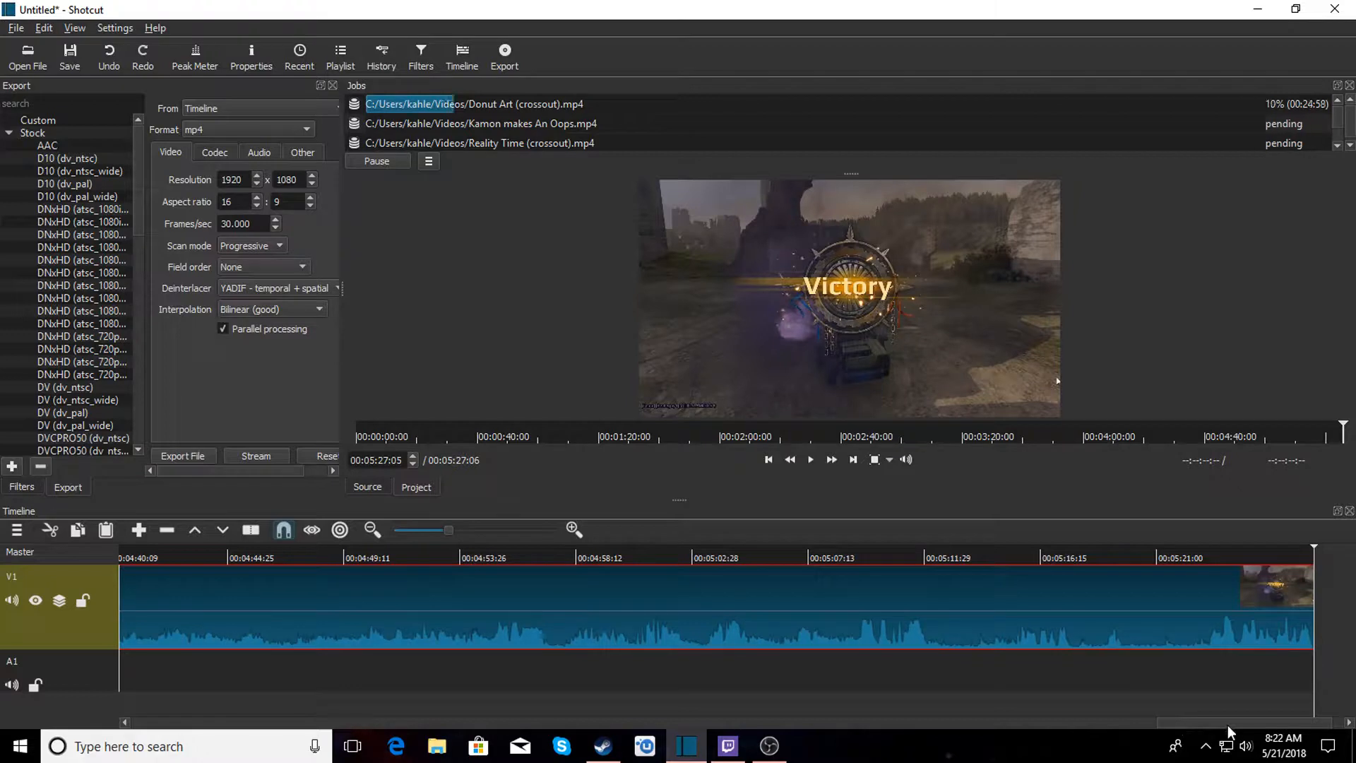
Export the timeline with the So Close, But Yet So Far clip to a new MP4 file.
left_click_drag(1229, 724, 164, 698)
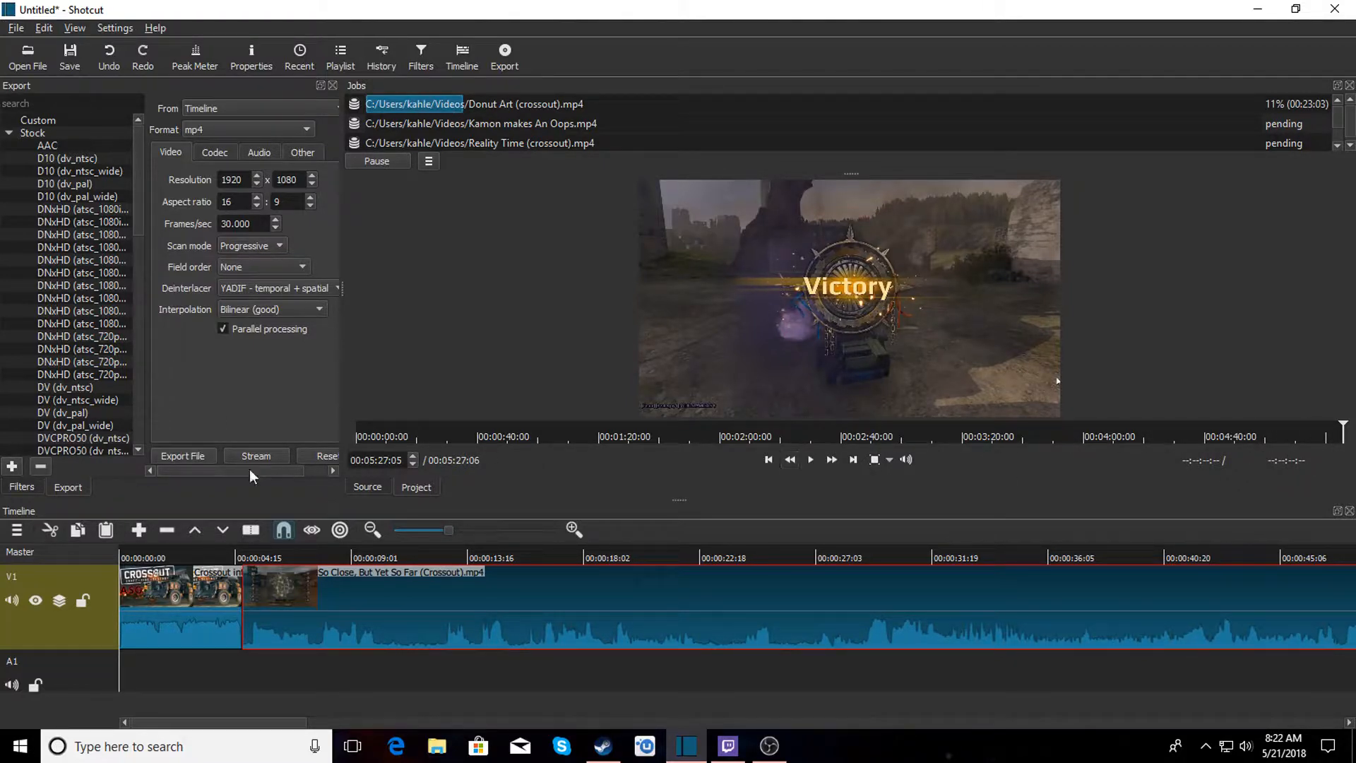
left_click(170, 457)
scroll(1342, 132, "down", 2)
scroll(1341, 135, "up", 2)
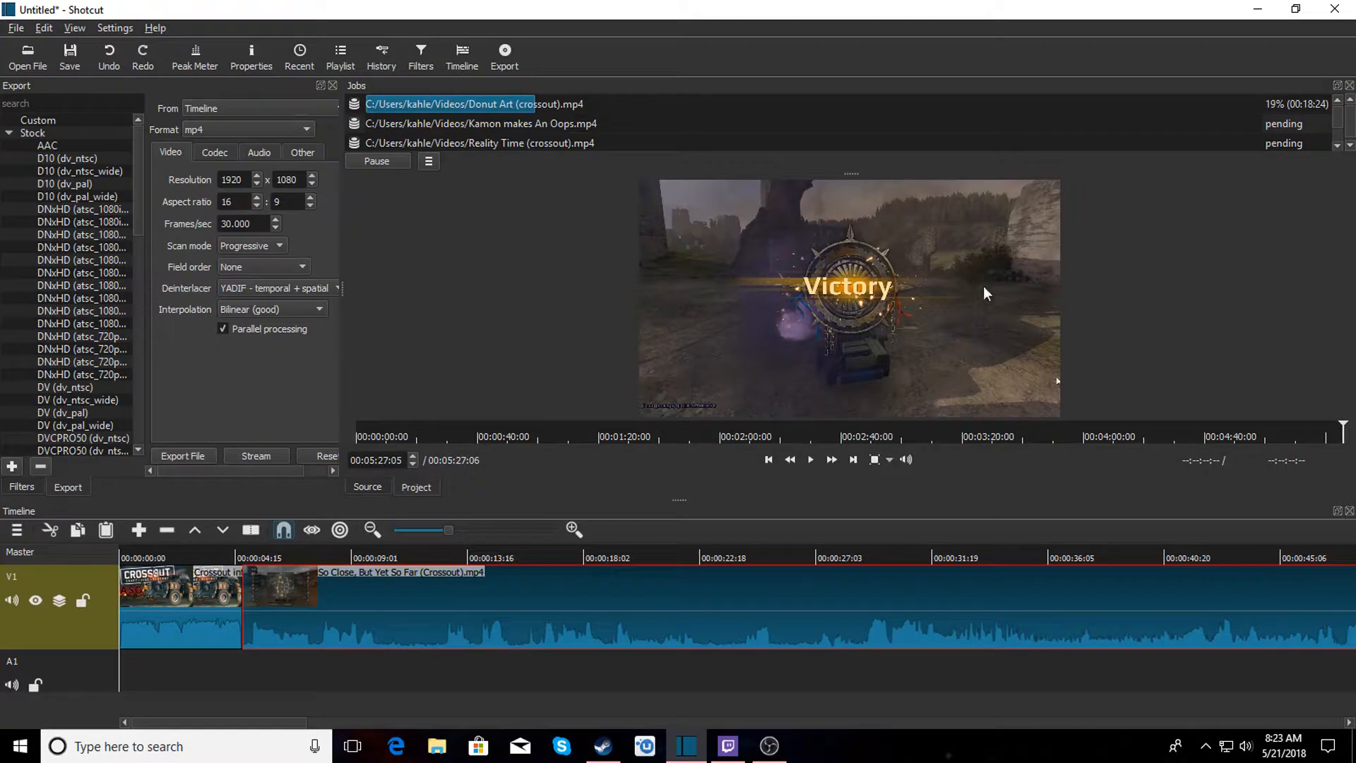
Remove both the So Close clip and the intro clip from the timeline.
right_click(359, 618)
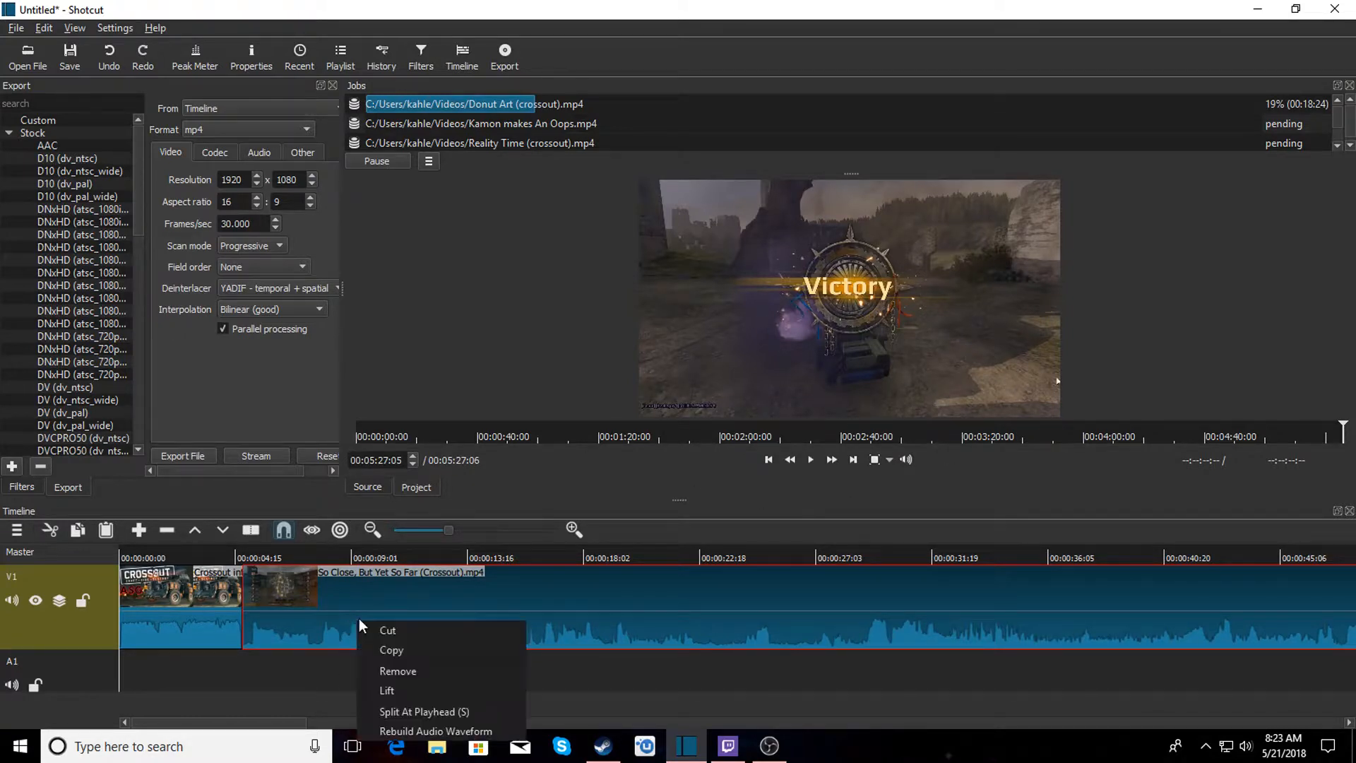
left_click(407, 678)
right_click(210, 613)
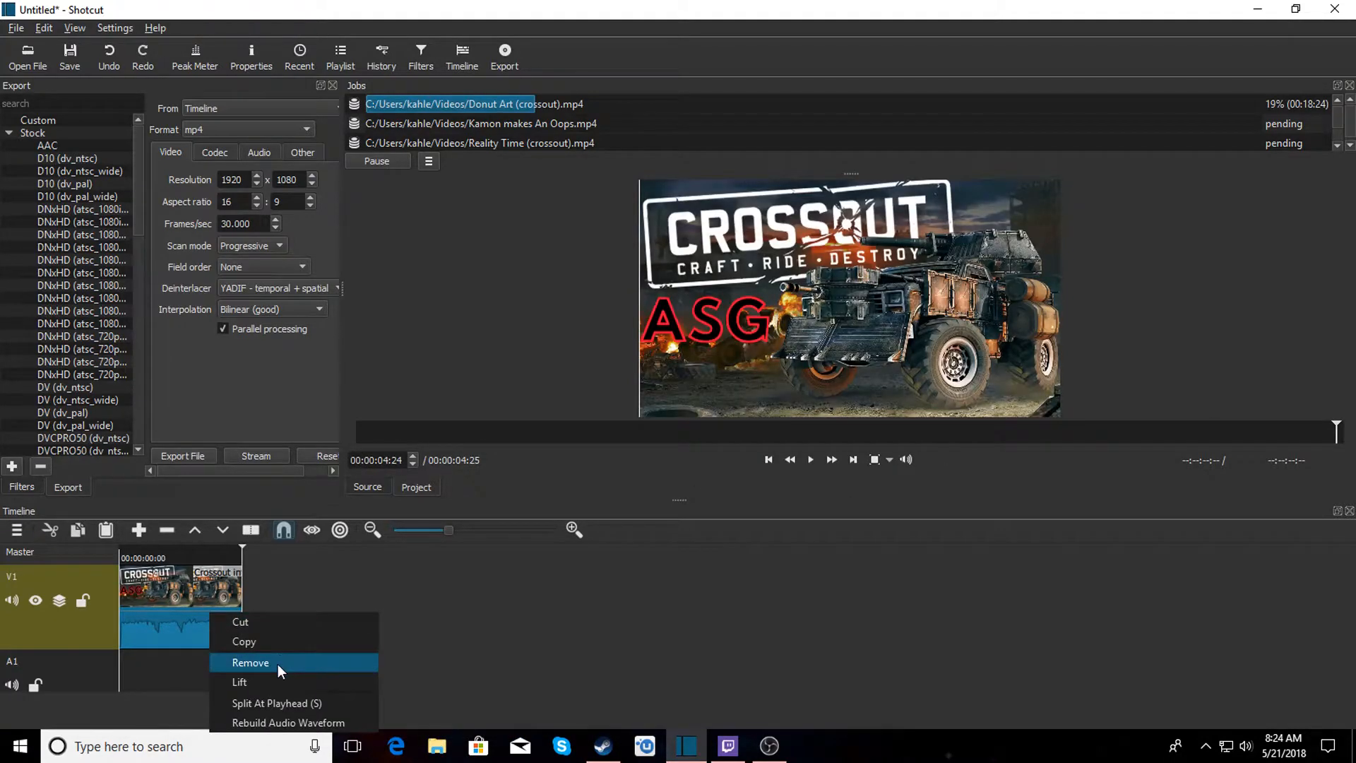
left_click(278, 664)
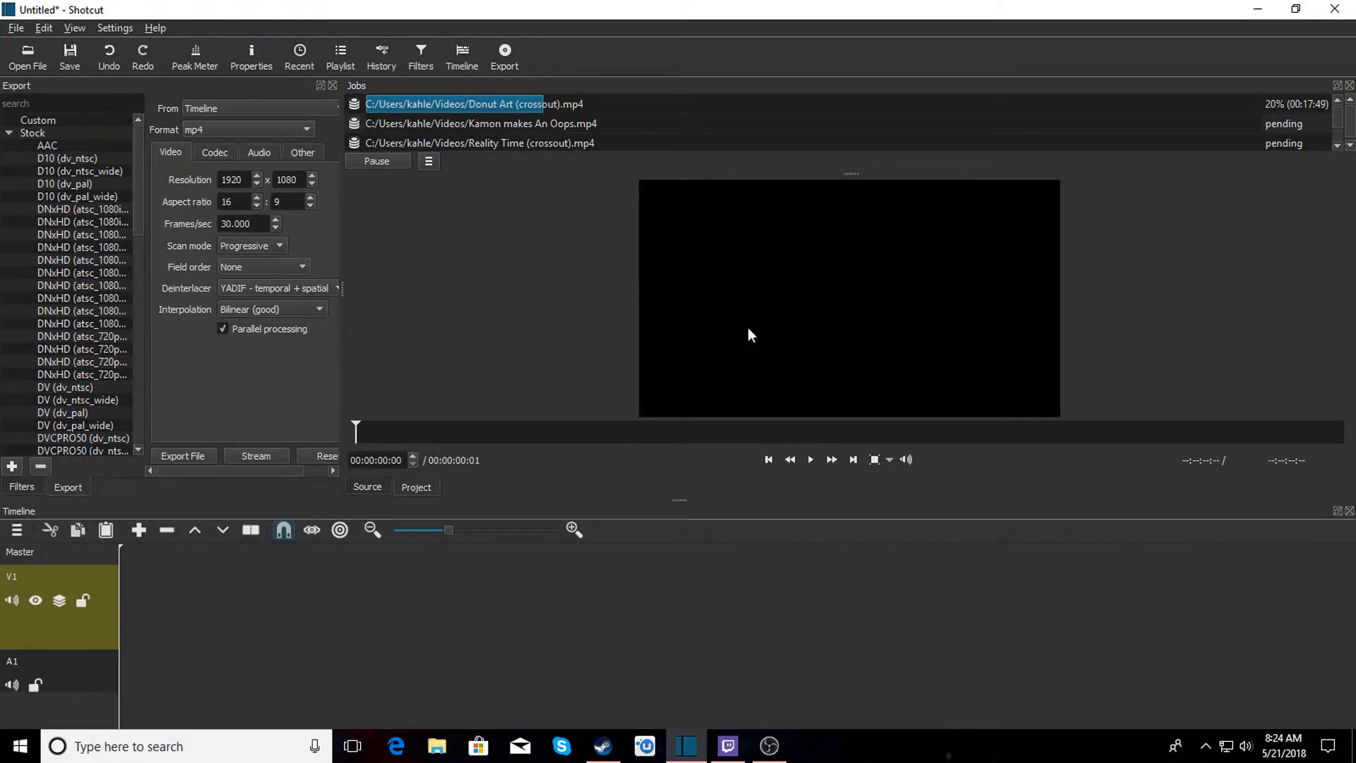
Open a long vlog video in the player and briefly play it.
left_click(27, 59)
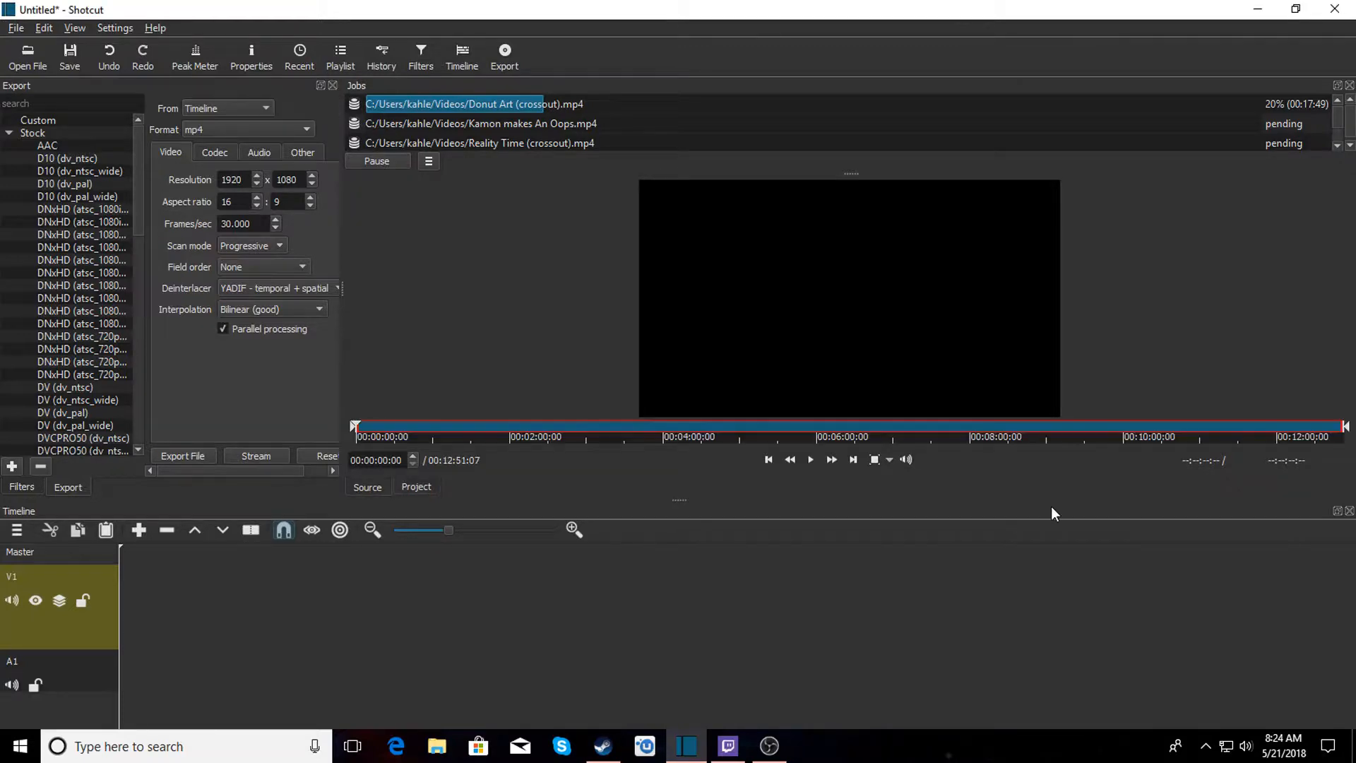
left_click(811, 460)
left_click(810, 460)
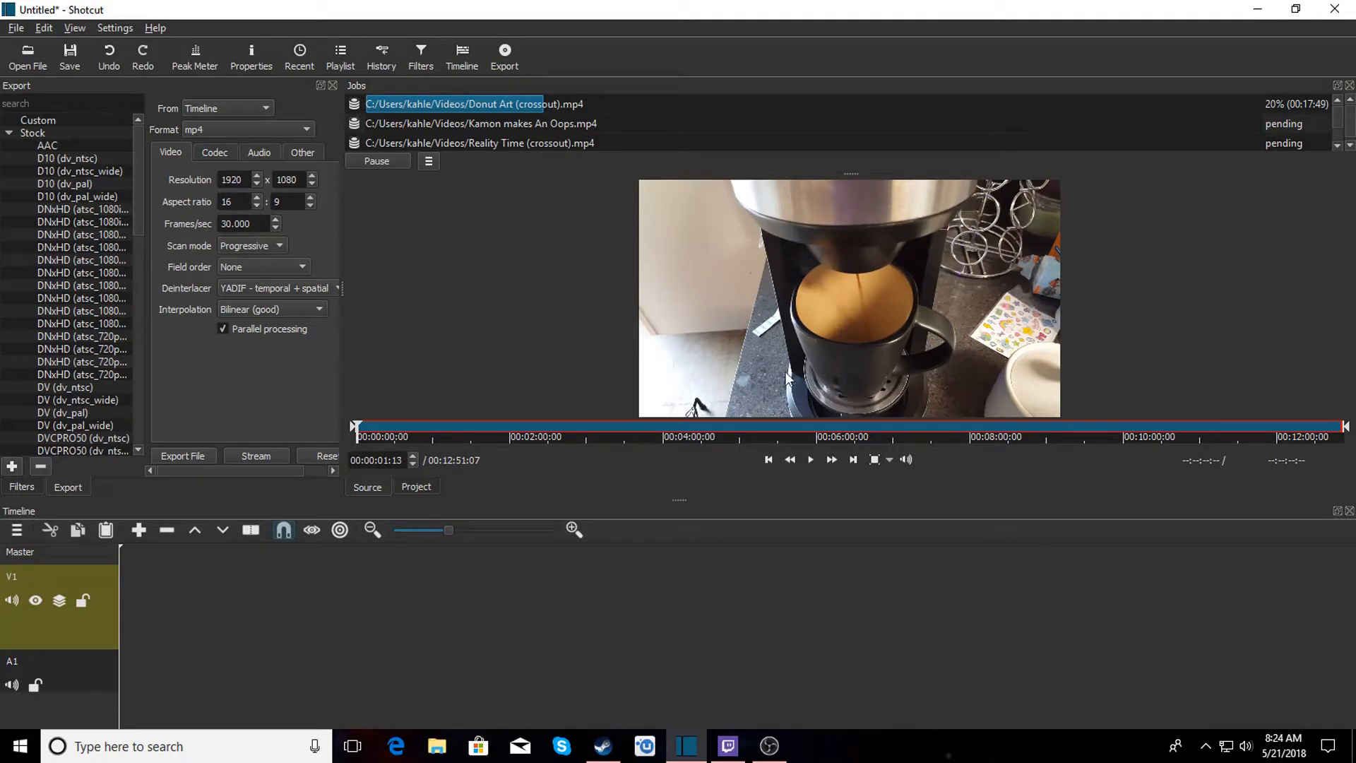
Skim through the opened vlog video by jumping to various points along its length.
left_click(372, 428)
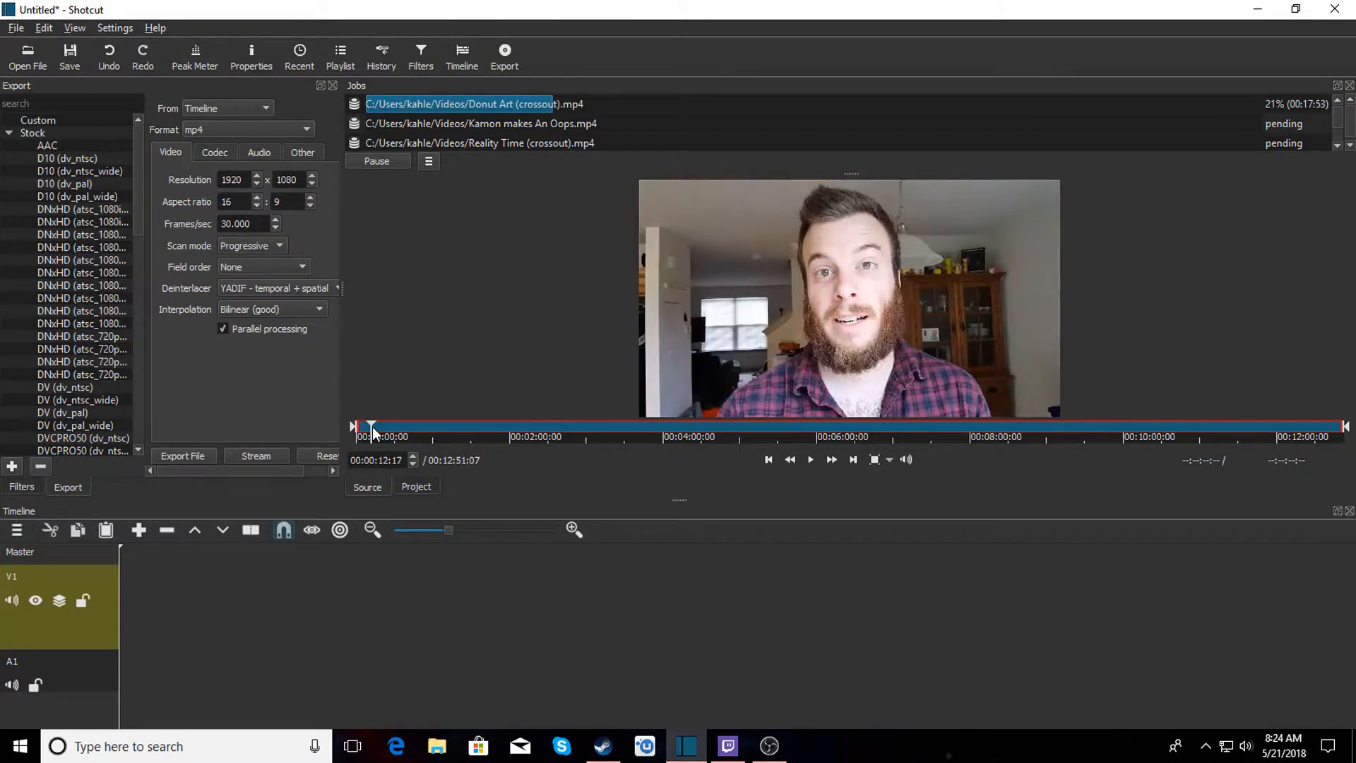
left_click_drag(386, 428, 410, 428)
left_click(379, 429)
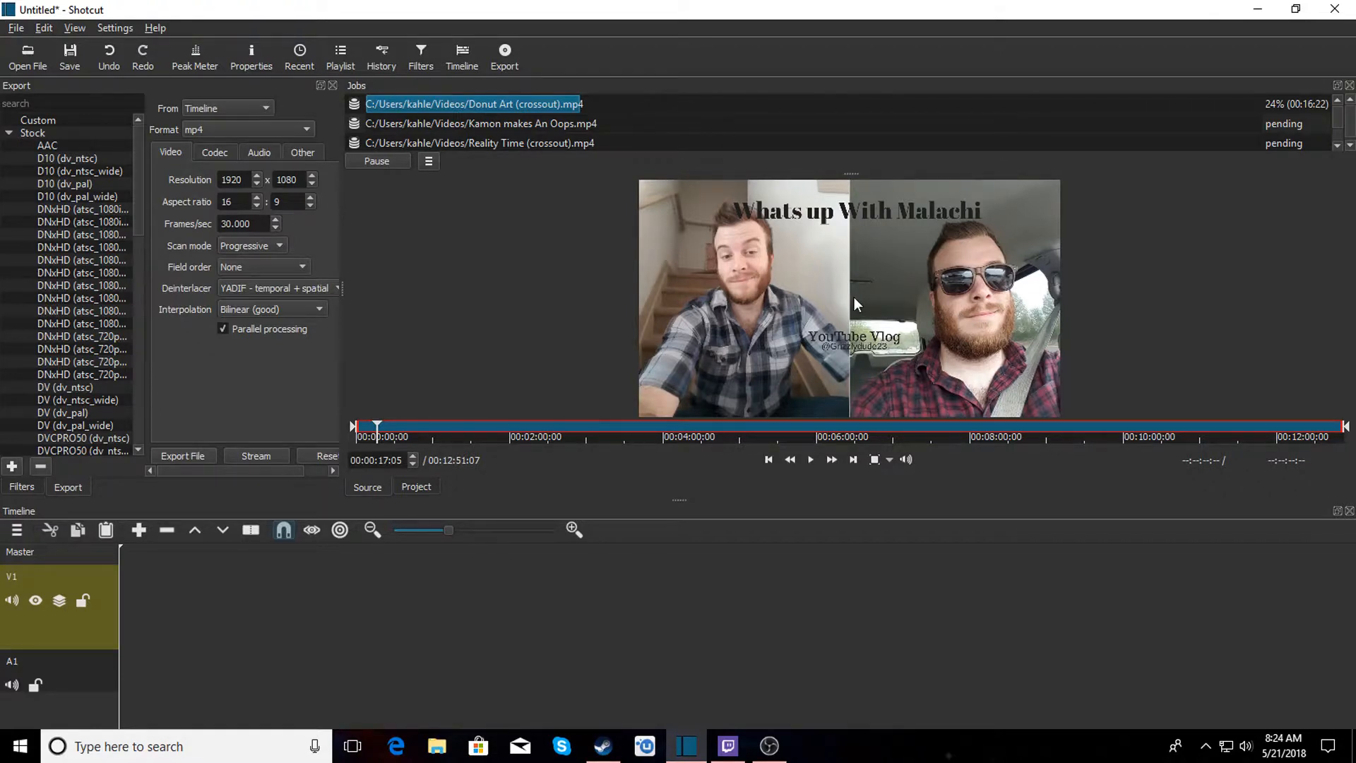
left_click(405, 425)
left_click(520, 434)
left_click(604, 435)
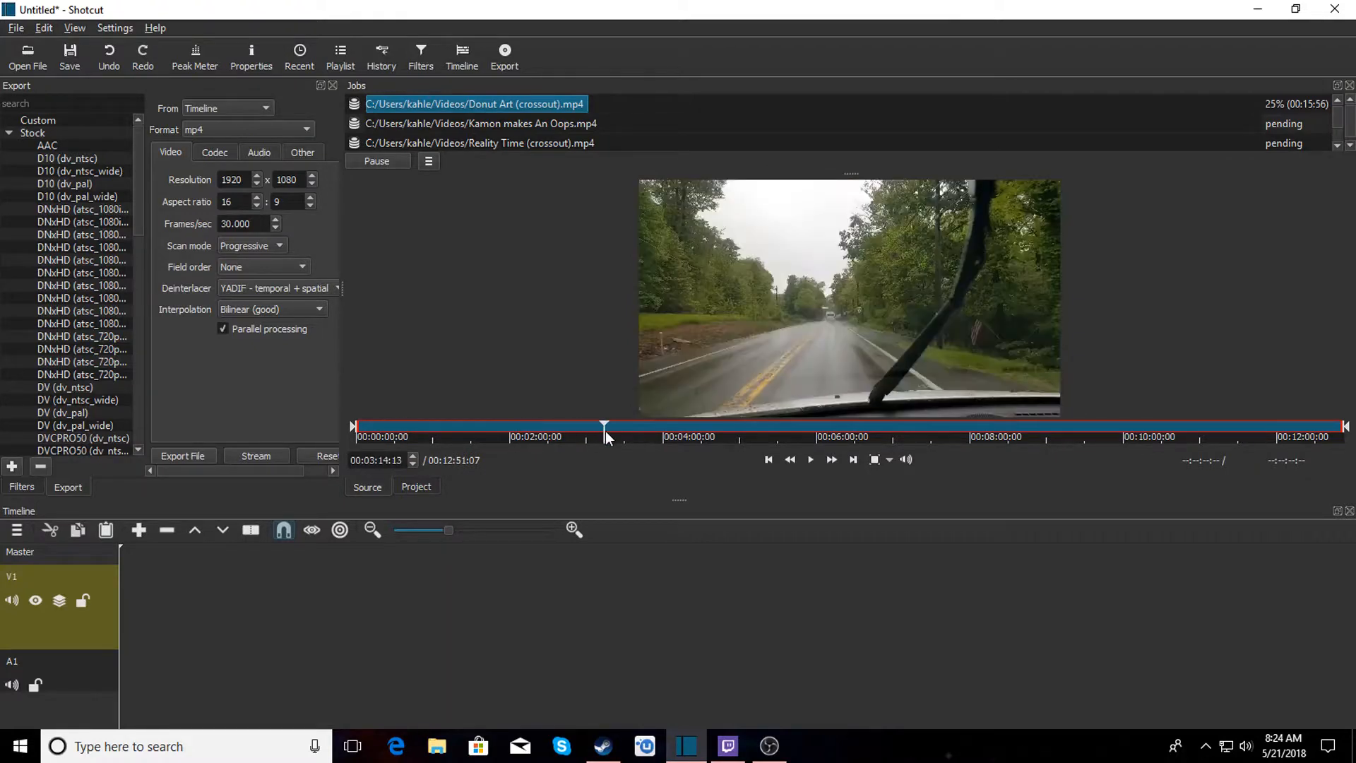
left_click(748, 432)
left_click(855, 431)
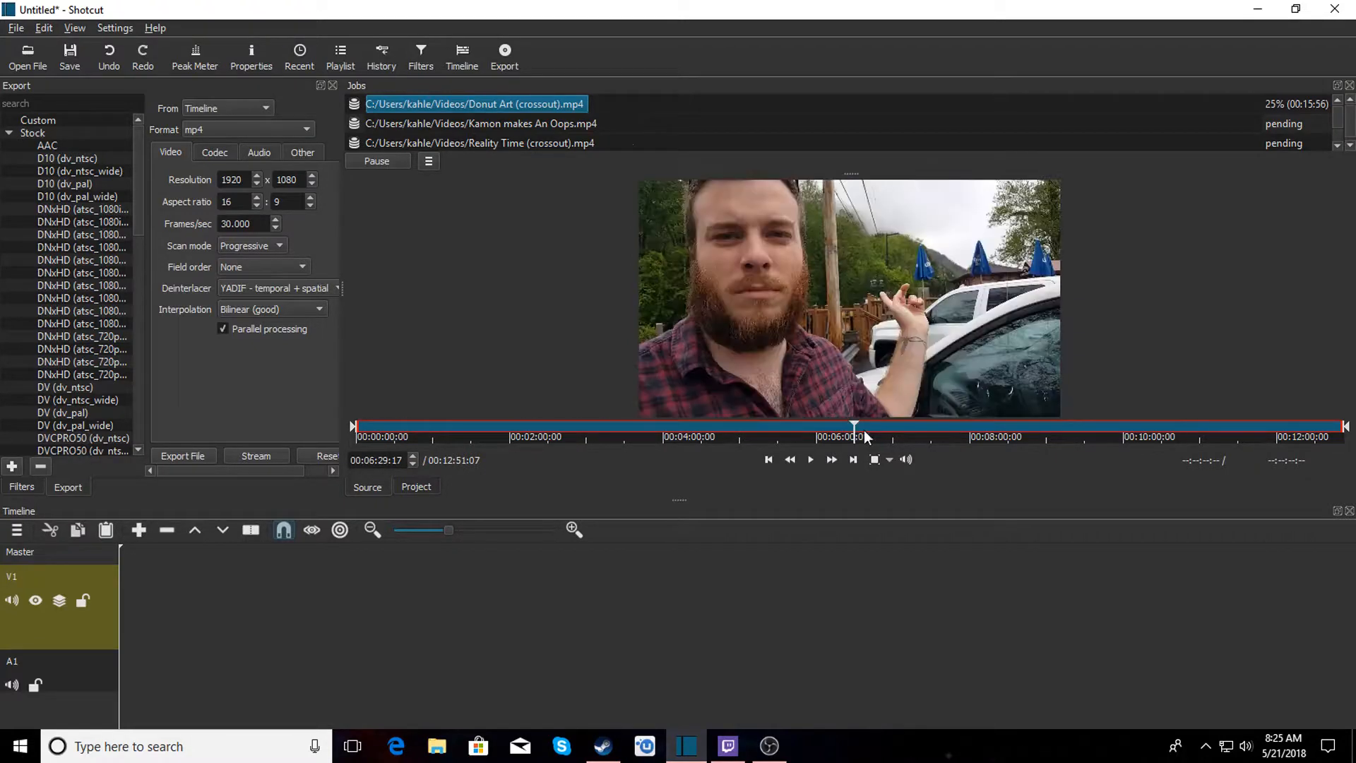
left_click(981, 431)
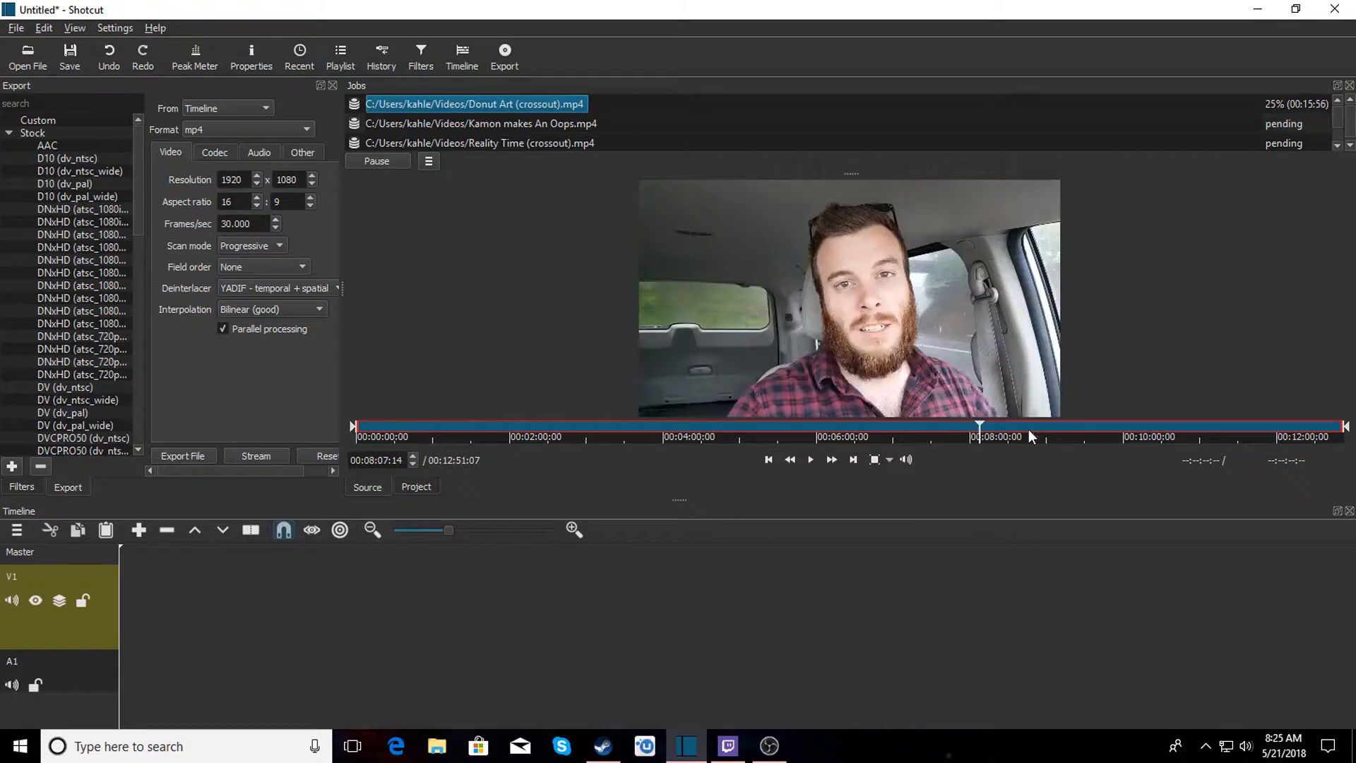
left_click(1097, 429)
left_click(1156, 427)
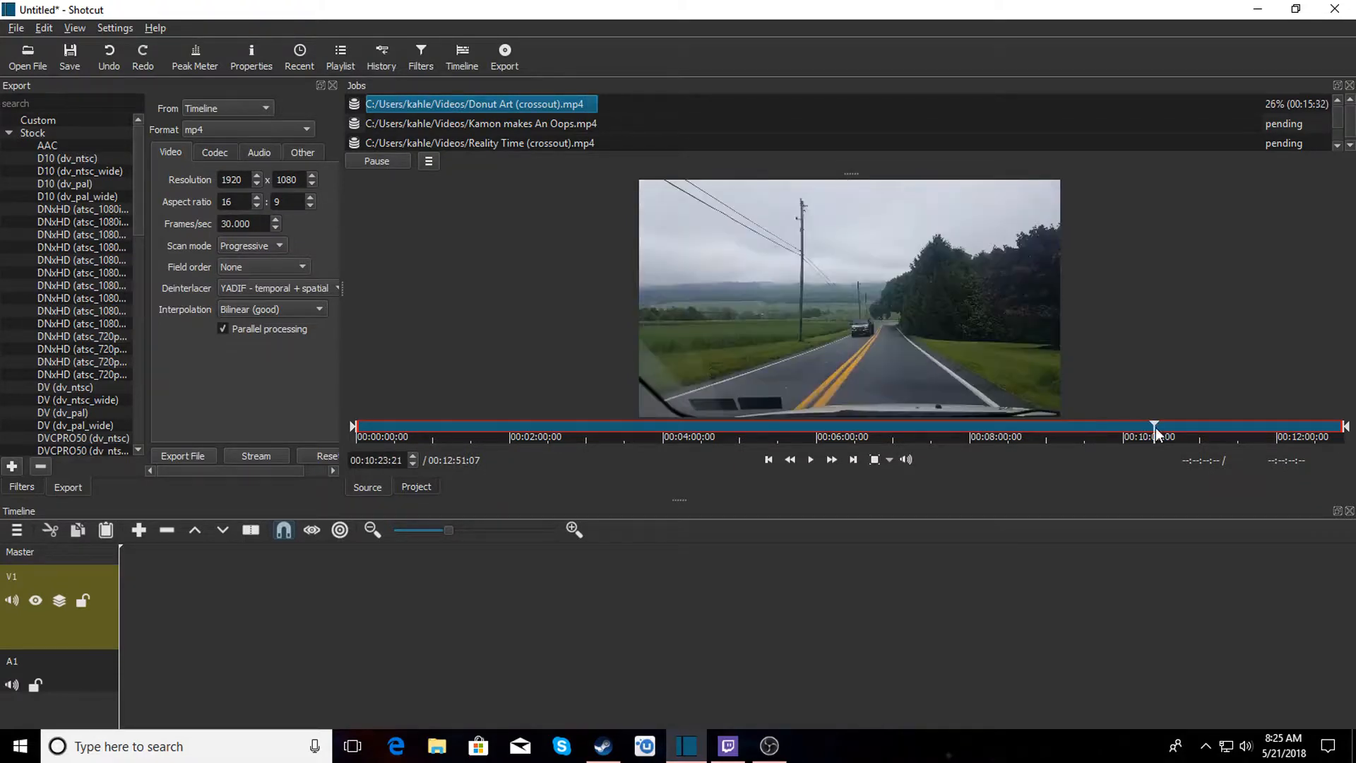
Add the Nature Drive vlog video from the player to the timeline.
left_click(1249, 432)
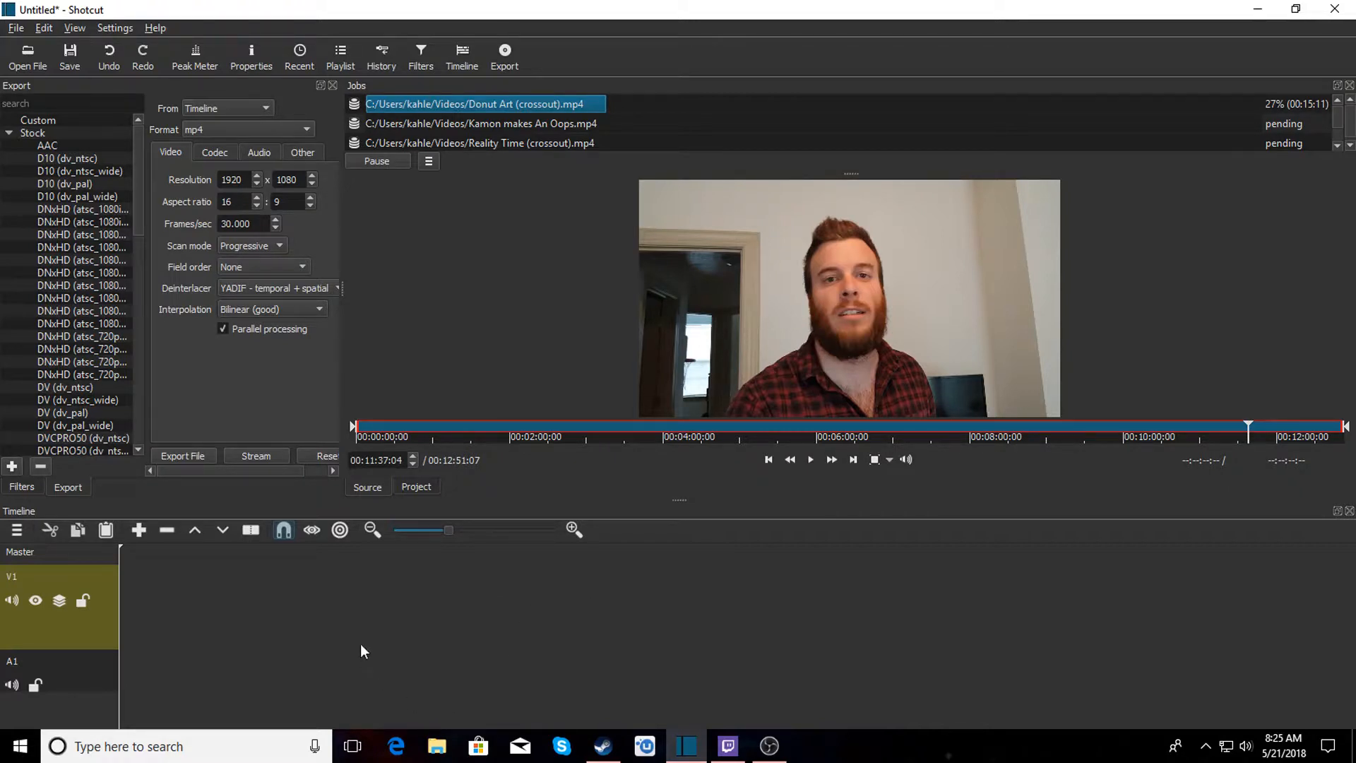
left_click_drag(804, 324, 626, 668)
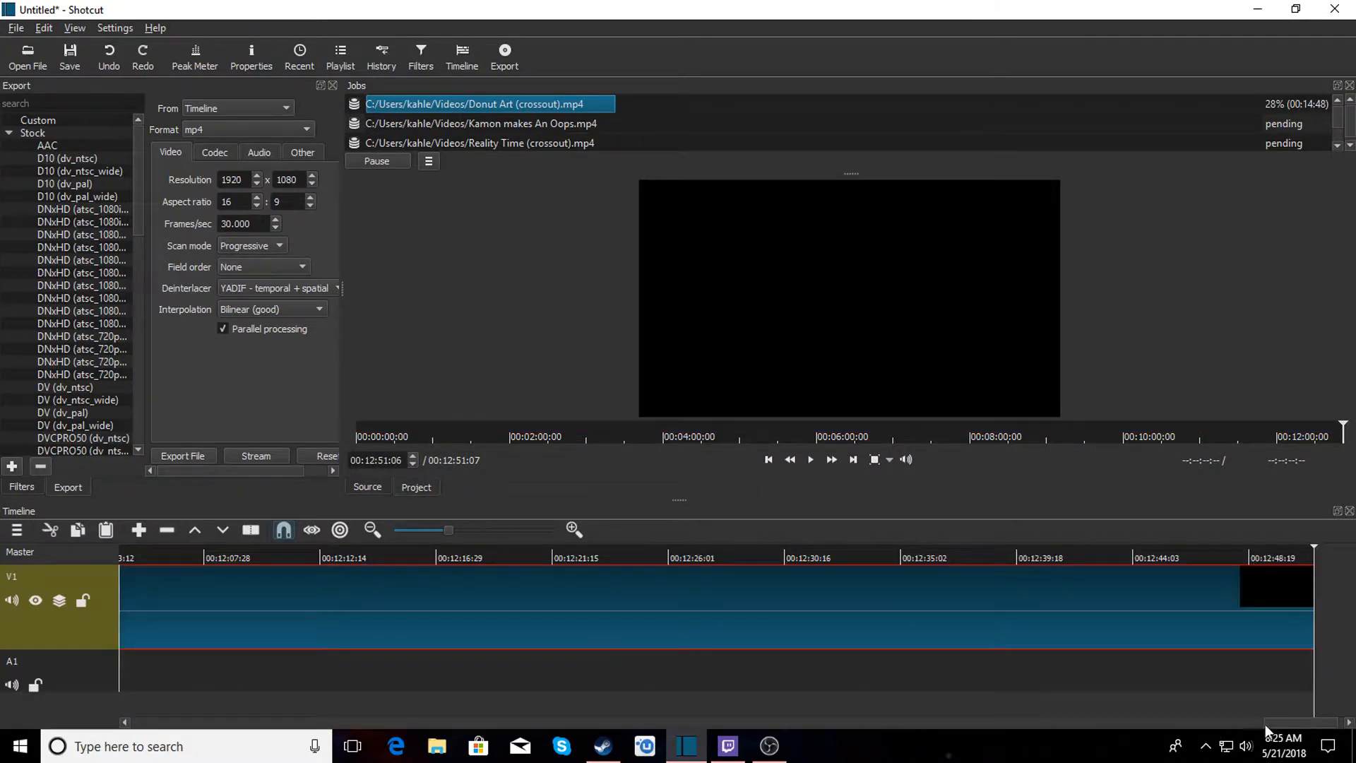
left_click_drag(1291, 725, 127, 715)
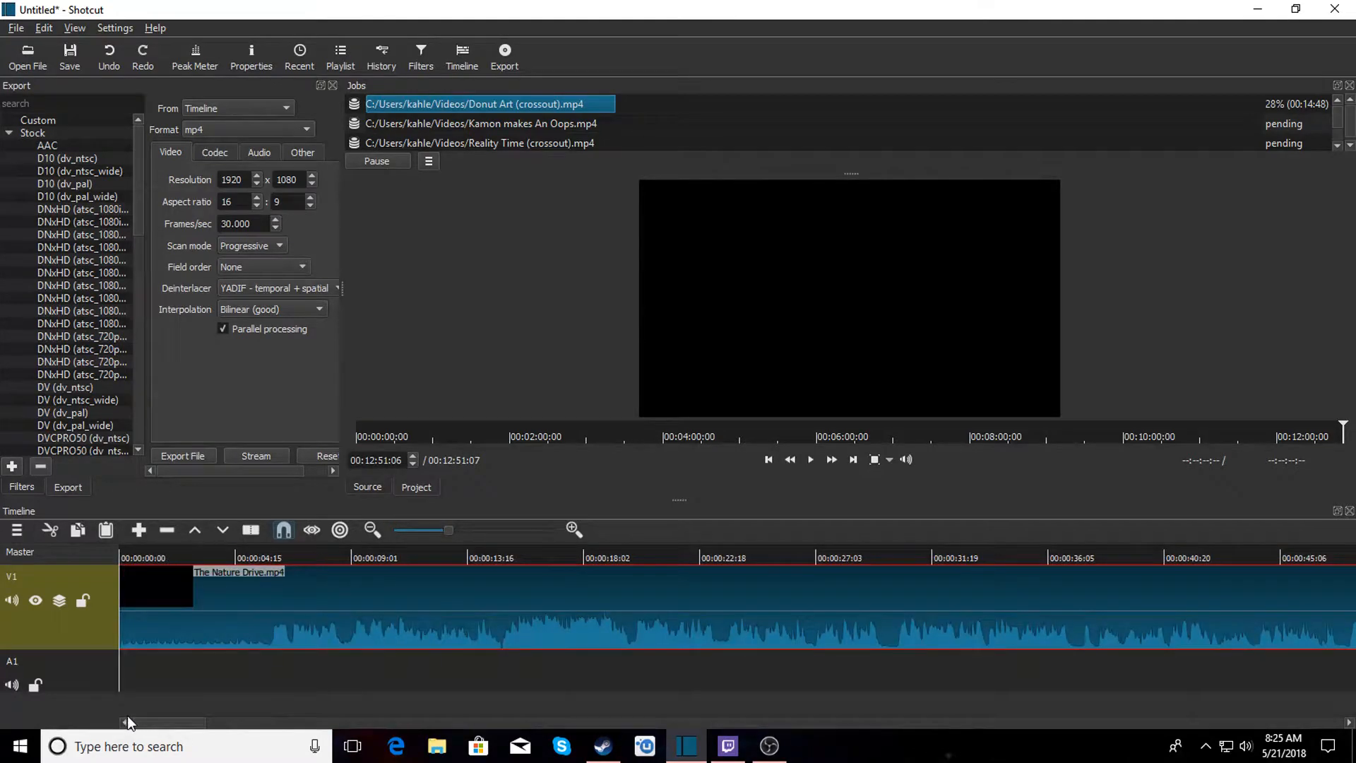
Split the vlog clip at about 5 seconds and remove the opening segment.
left_click(205, 553)
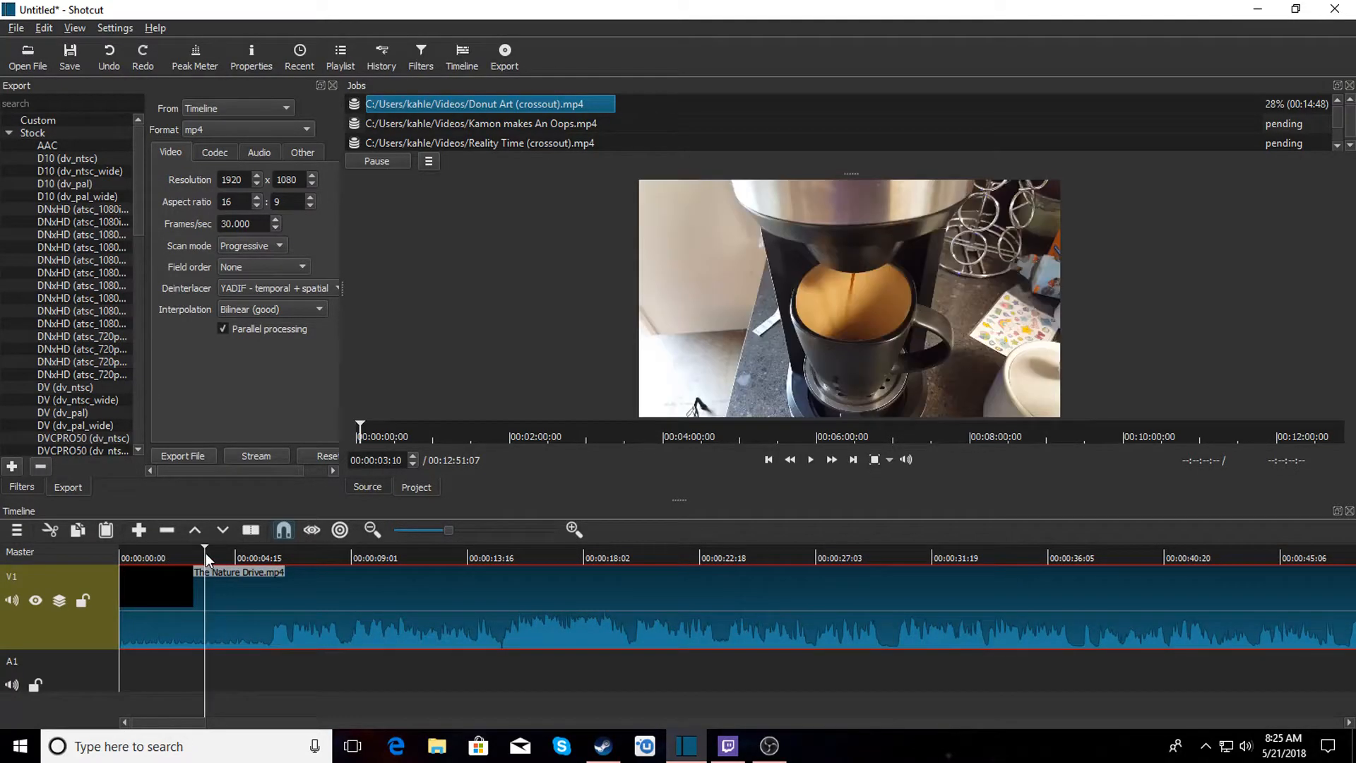
left_click(268, 549)
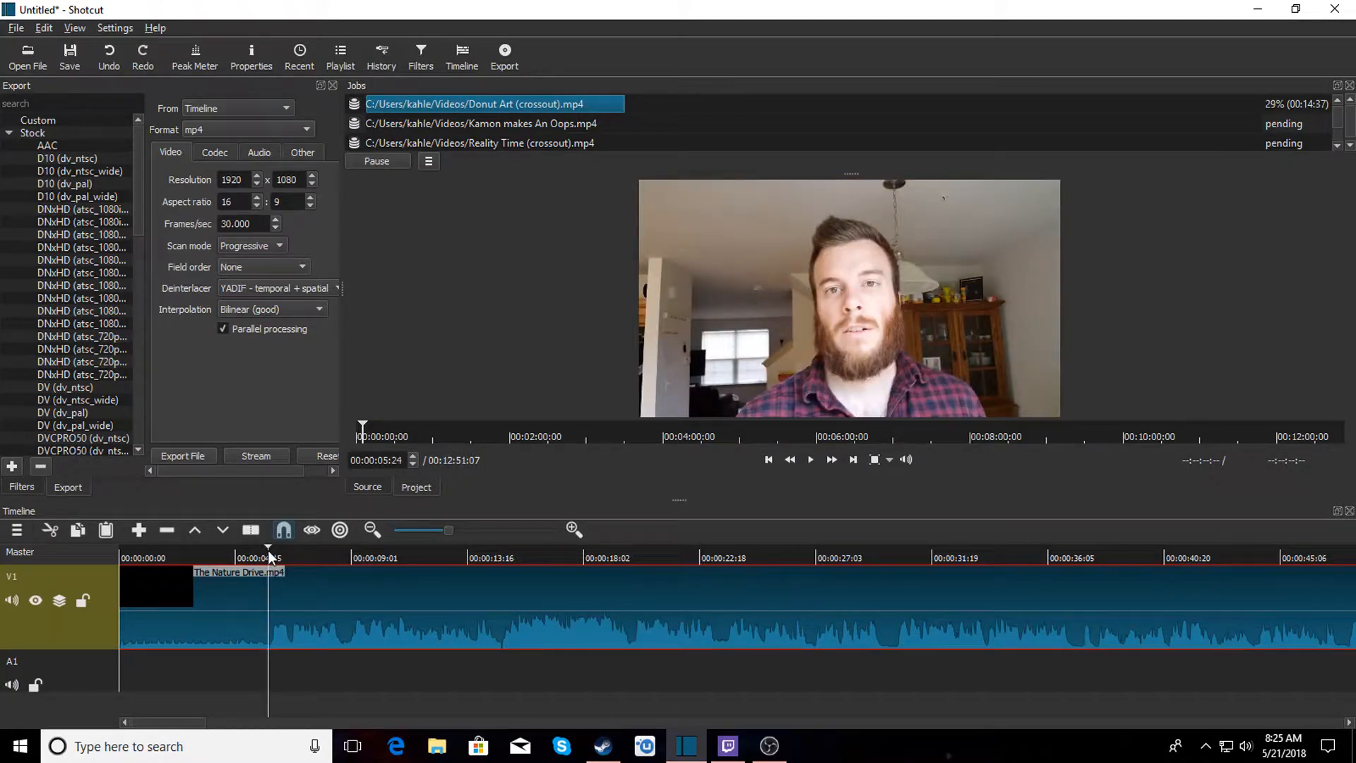
key("s")
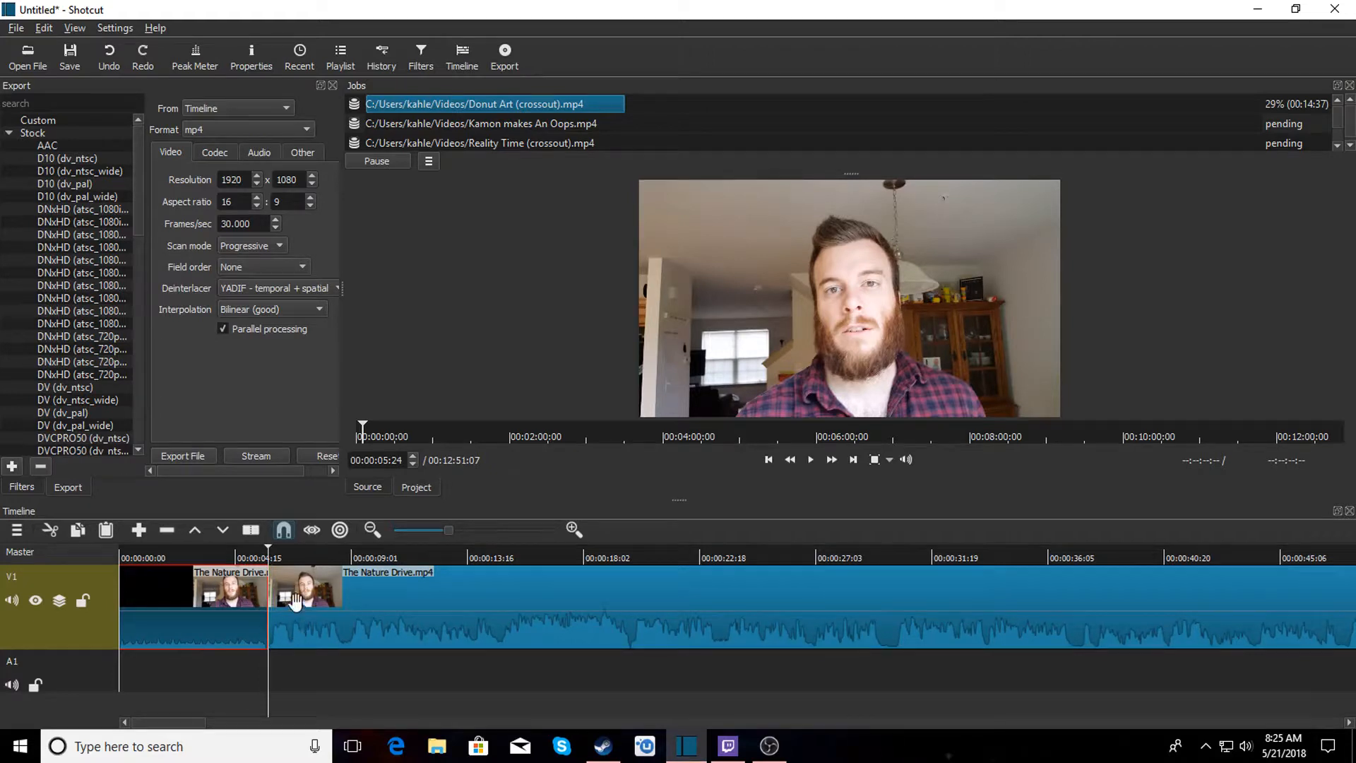
right_click(210, 606)
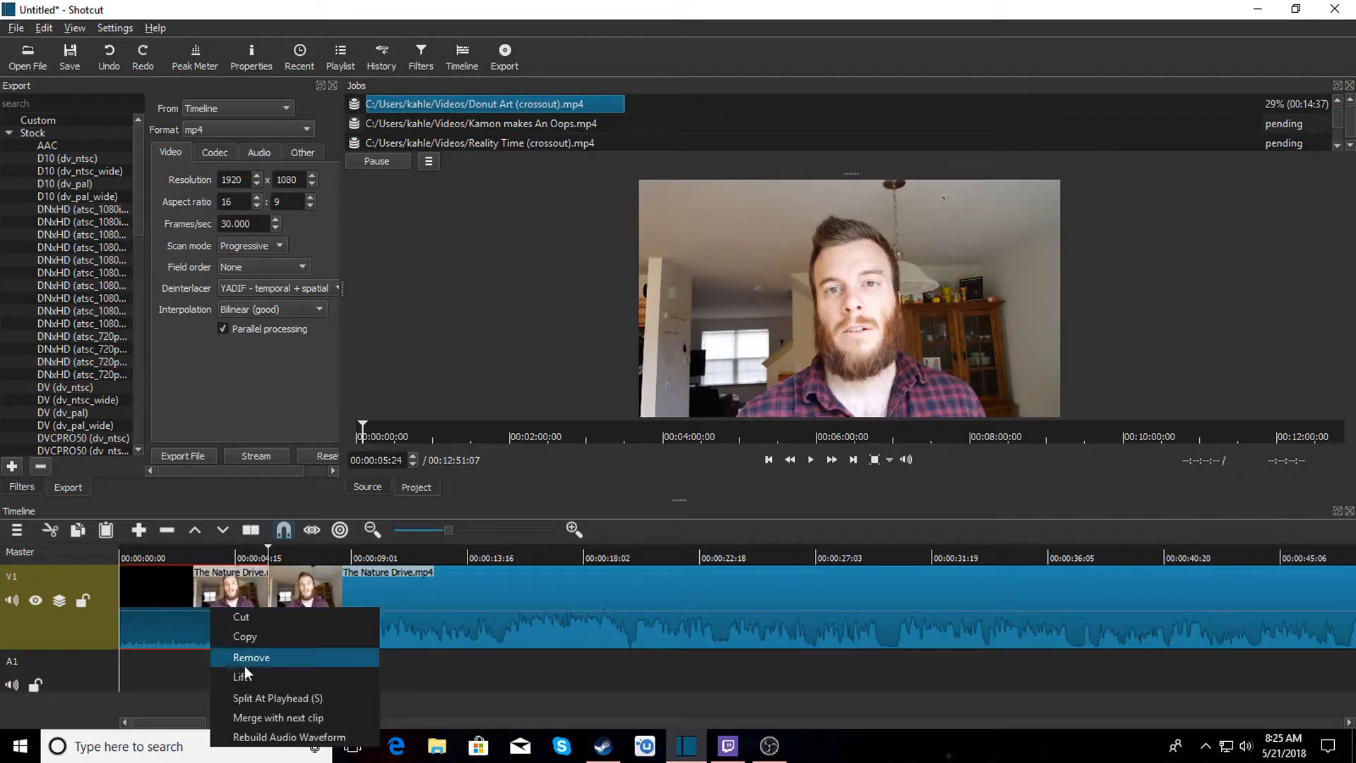
left_click(249, 660)
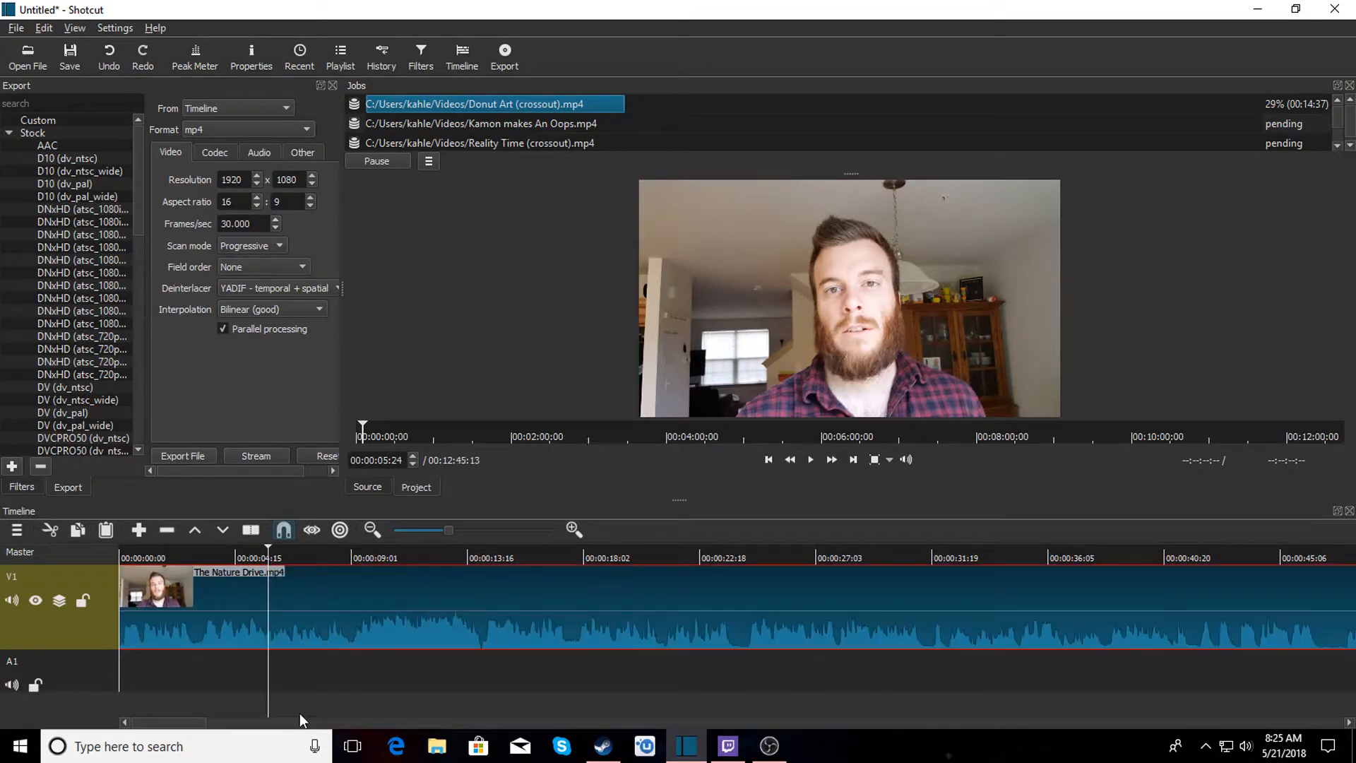
left_click(121, 551)
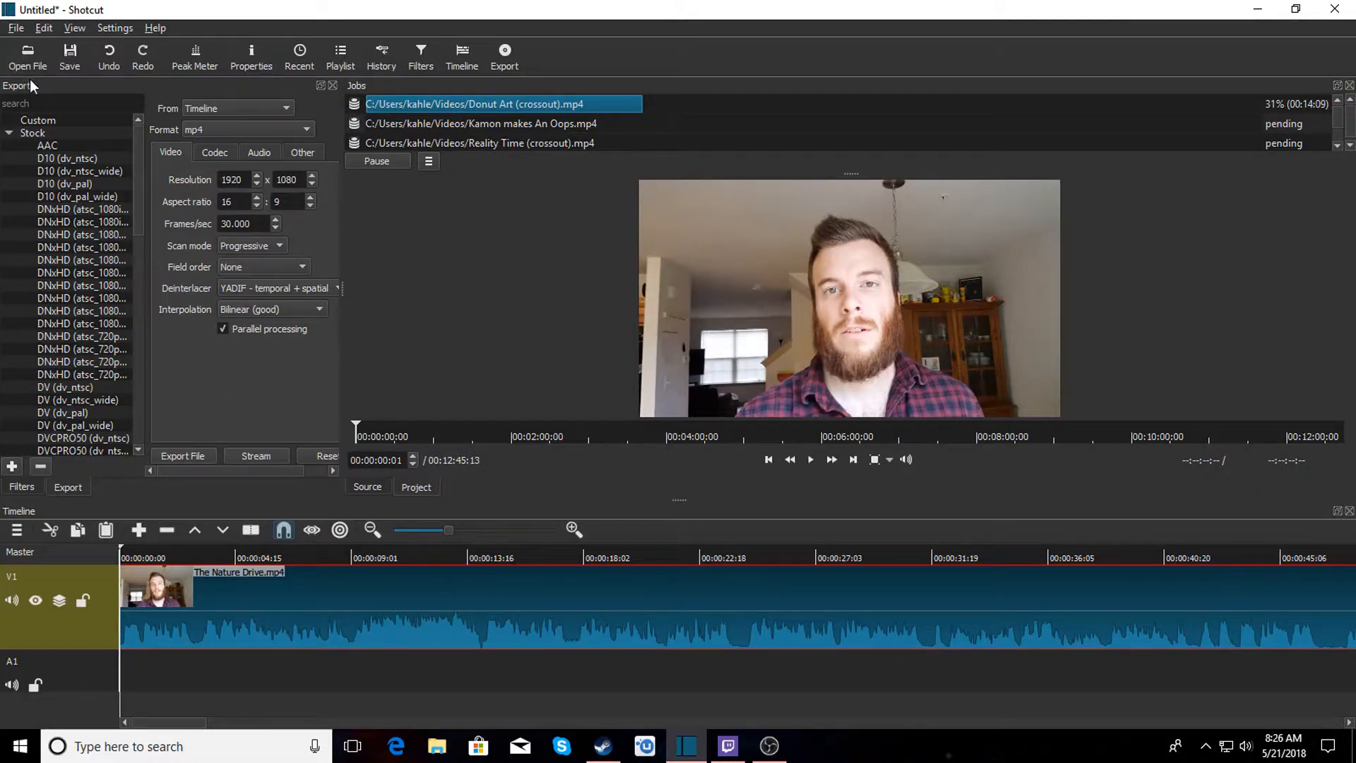
Remove the trimmed vlog clip from the timeline.
right_click(291, 597)
left_click(349, 647)
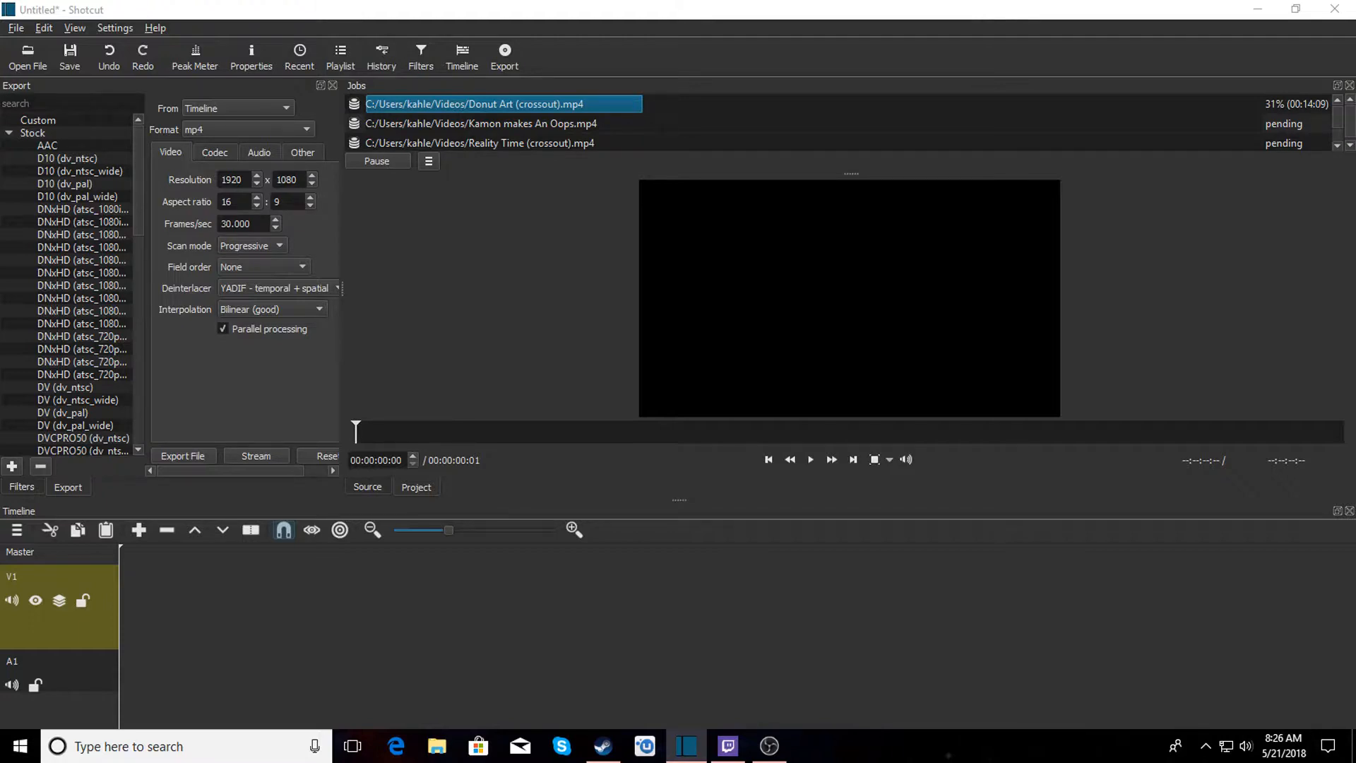
Play the opened Crossout recording and add it to the timeline.
left_click(811, 460)
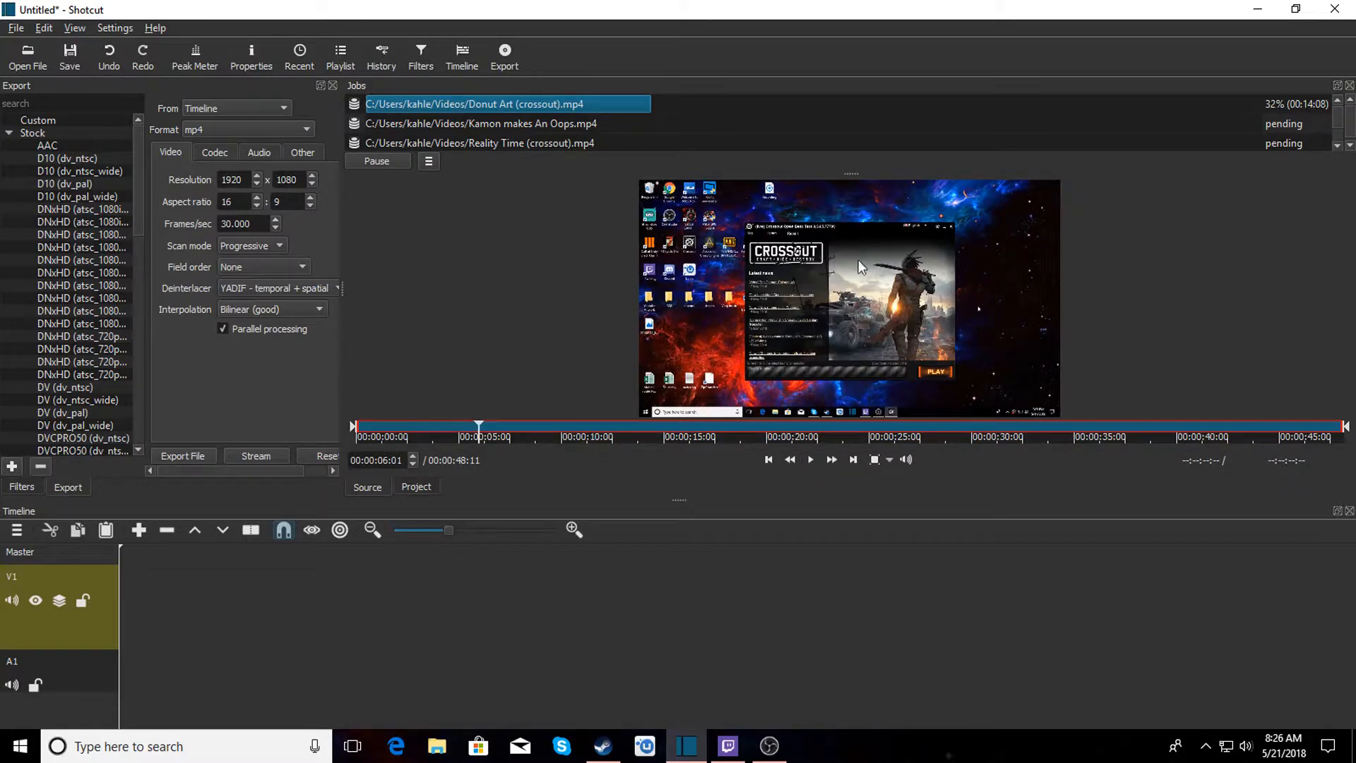
left_click_drag(836, 288, 184, 644)
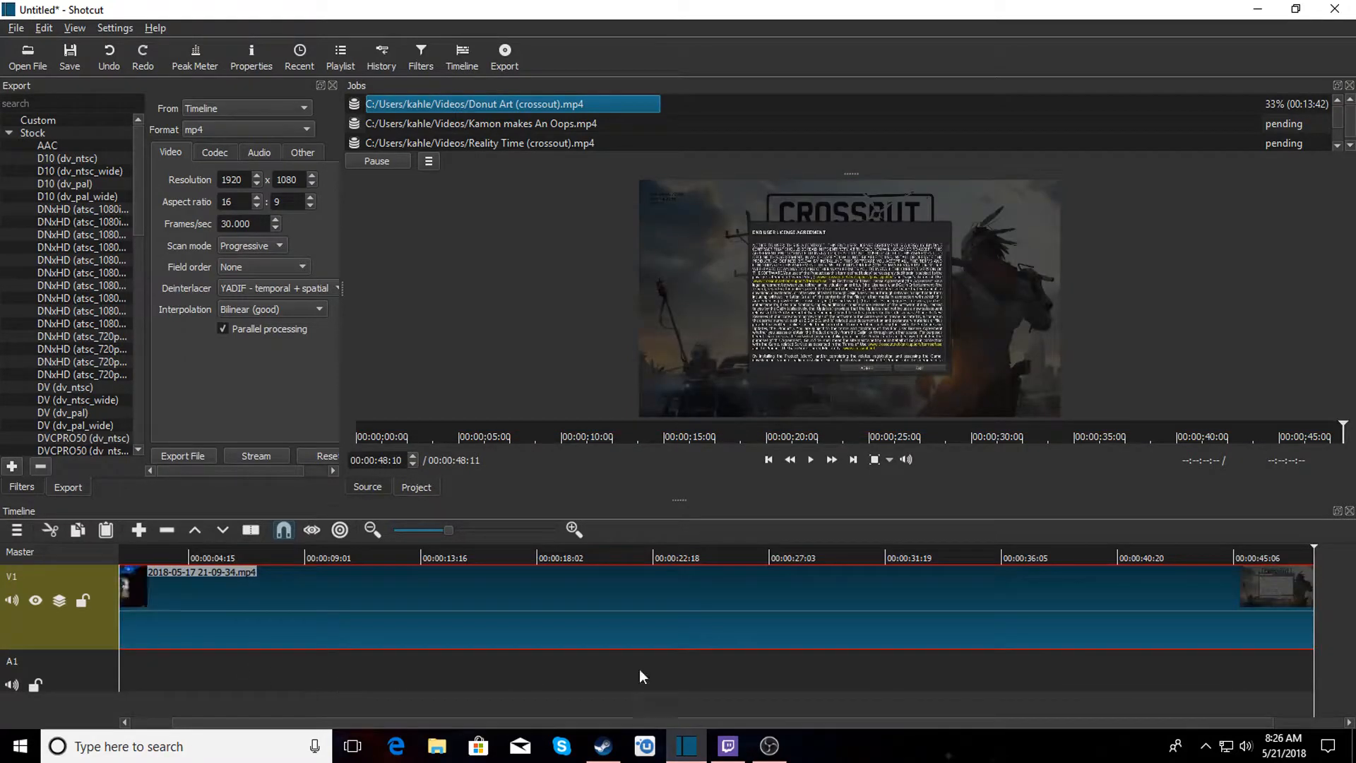
left_click_drag(1238, 726, 1002, 727)
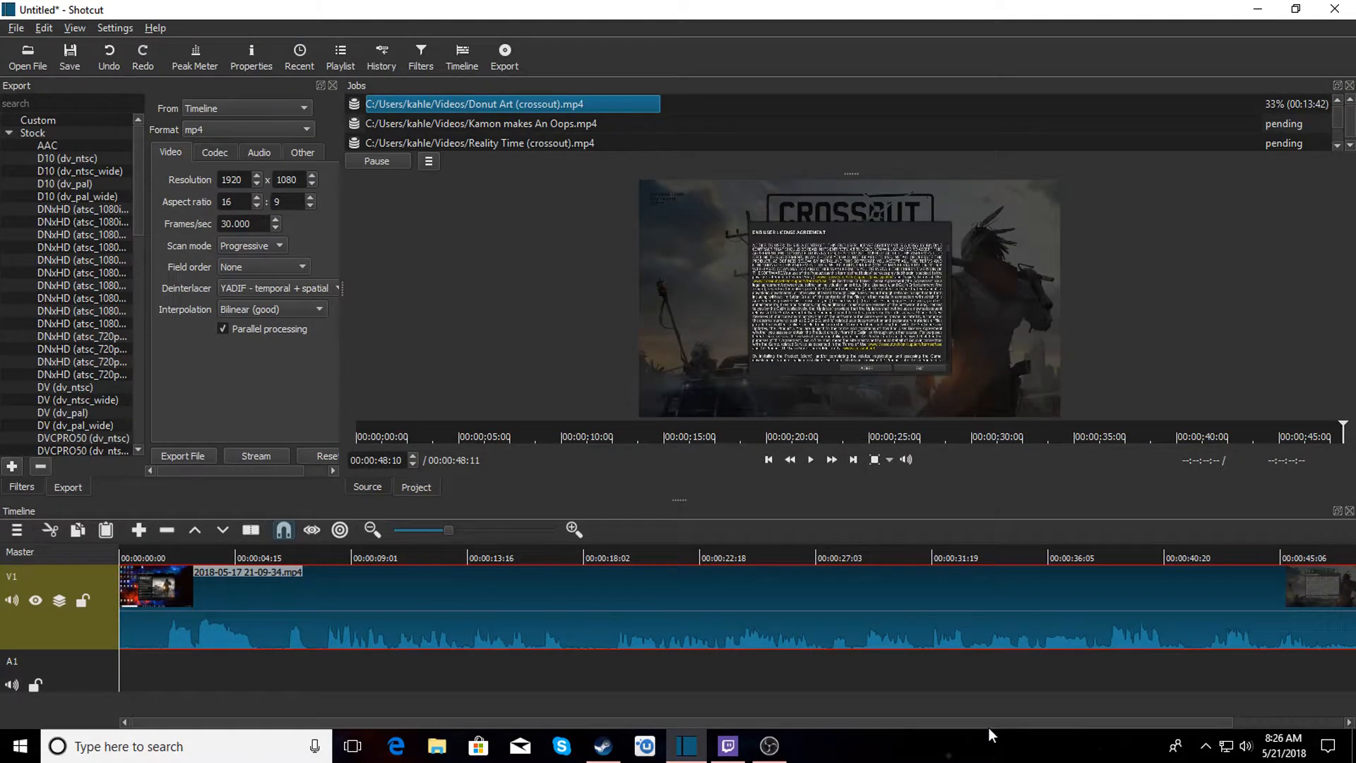
Cut off the first second or so of the Crossout recording by removing its opening segment.
left_click(164, 546)
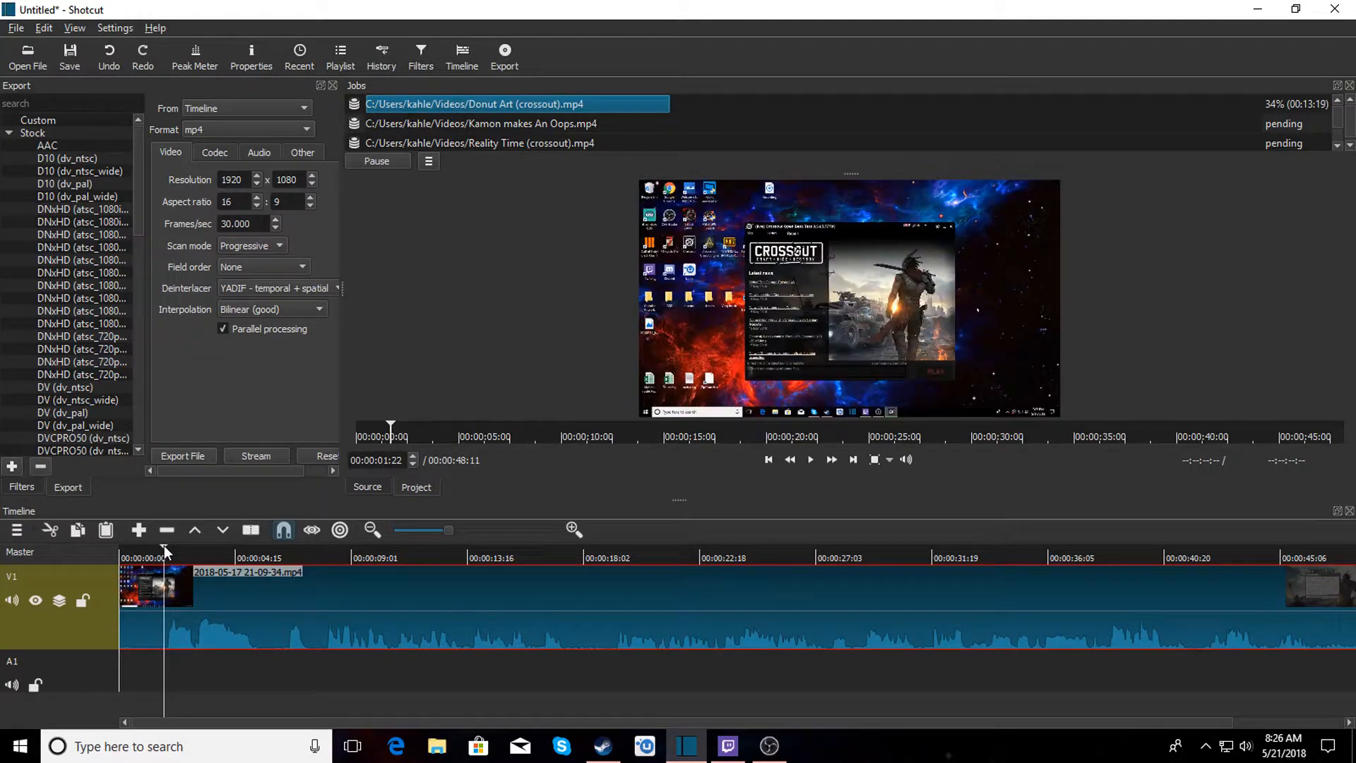
left_click(135, 606)
right_click(143, 609)
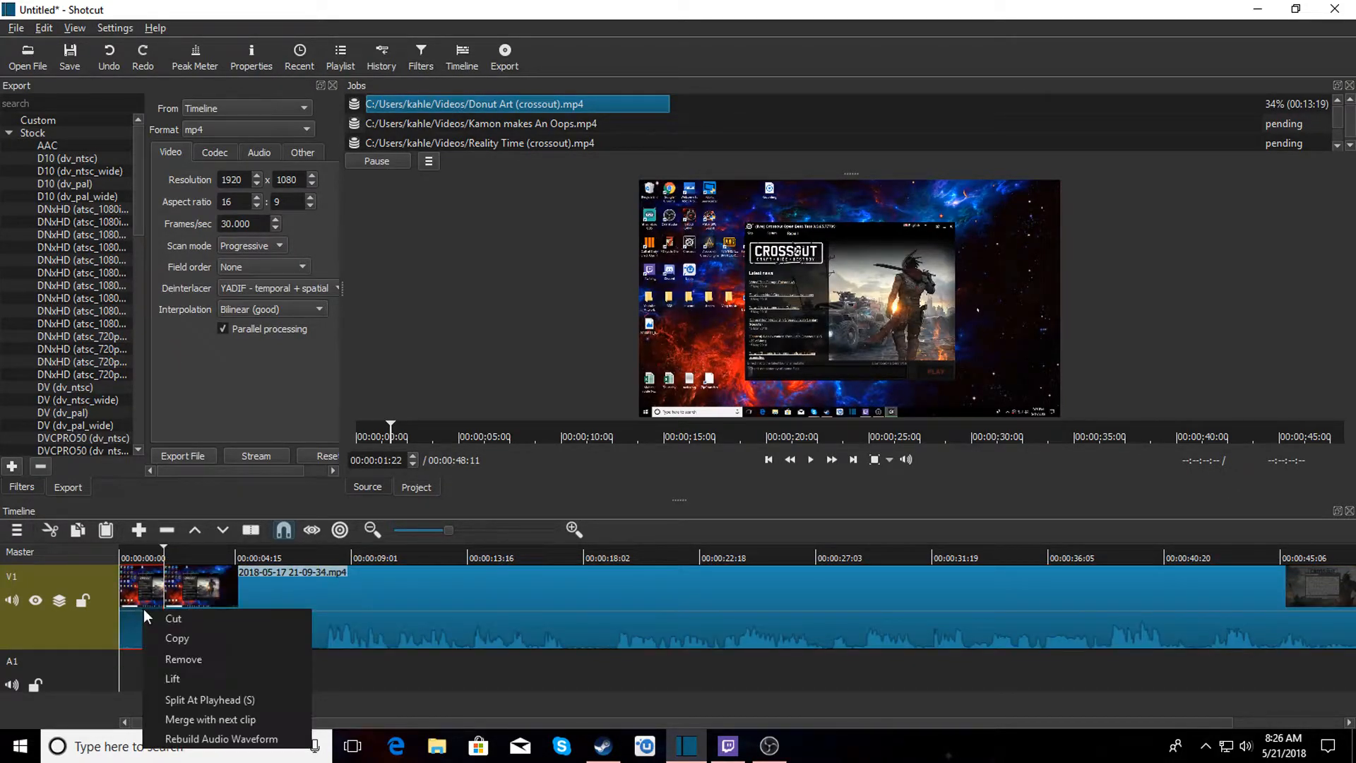
left_click(171, 659)
Split the recording at about 44 seconds and remove the ending segment.
left_click(1267, 558)
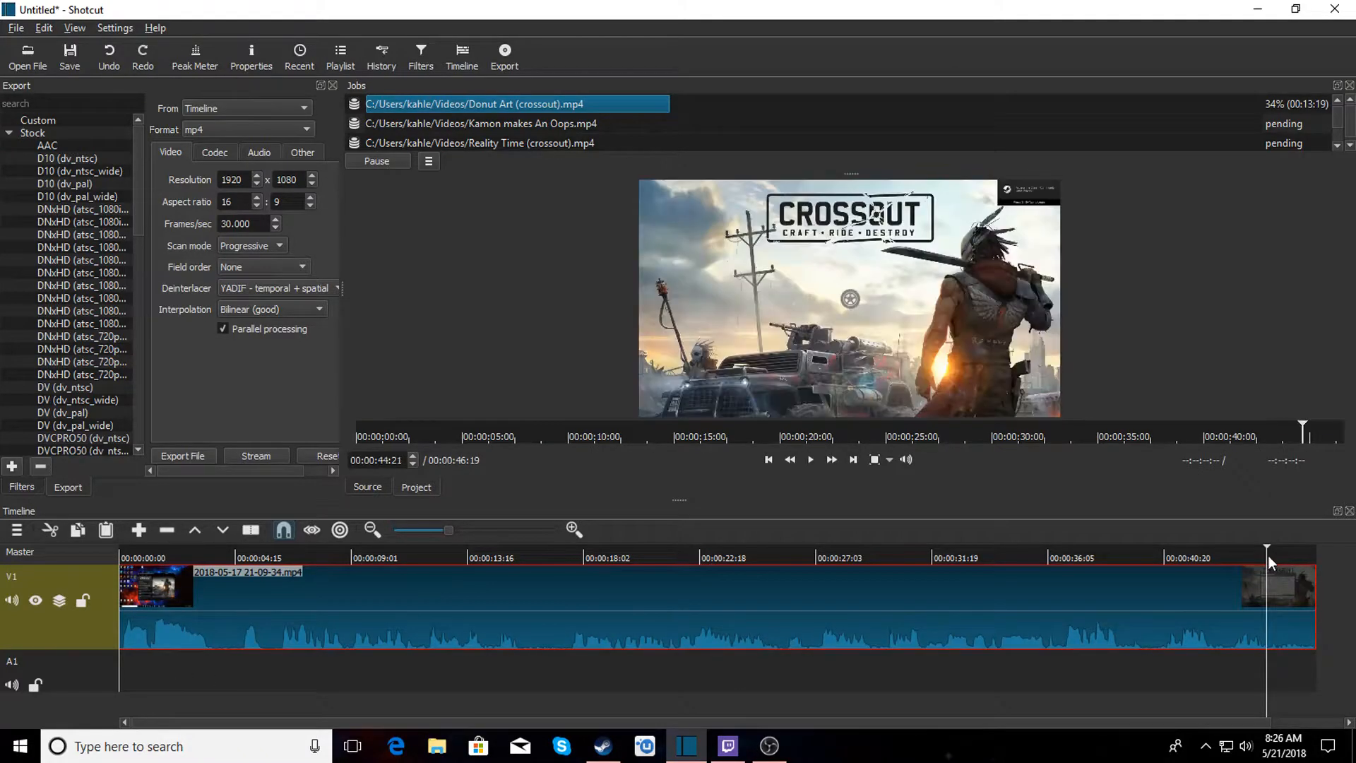
right_click(1298, 624)
left_click(1284, 673)
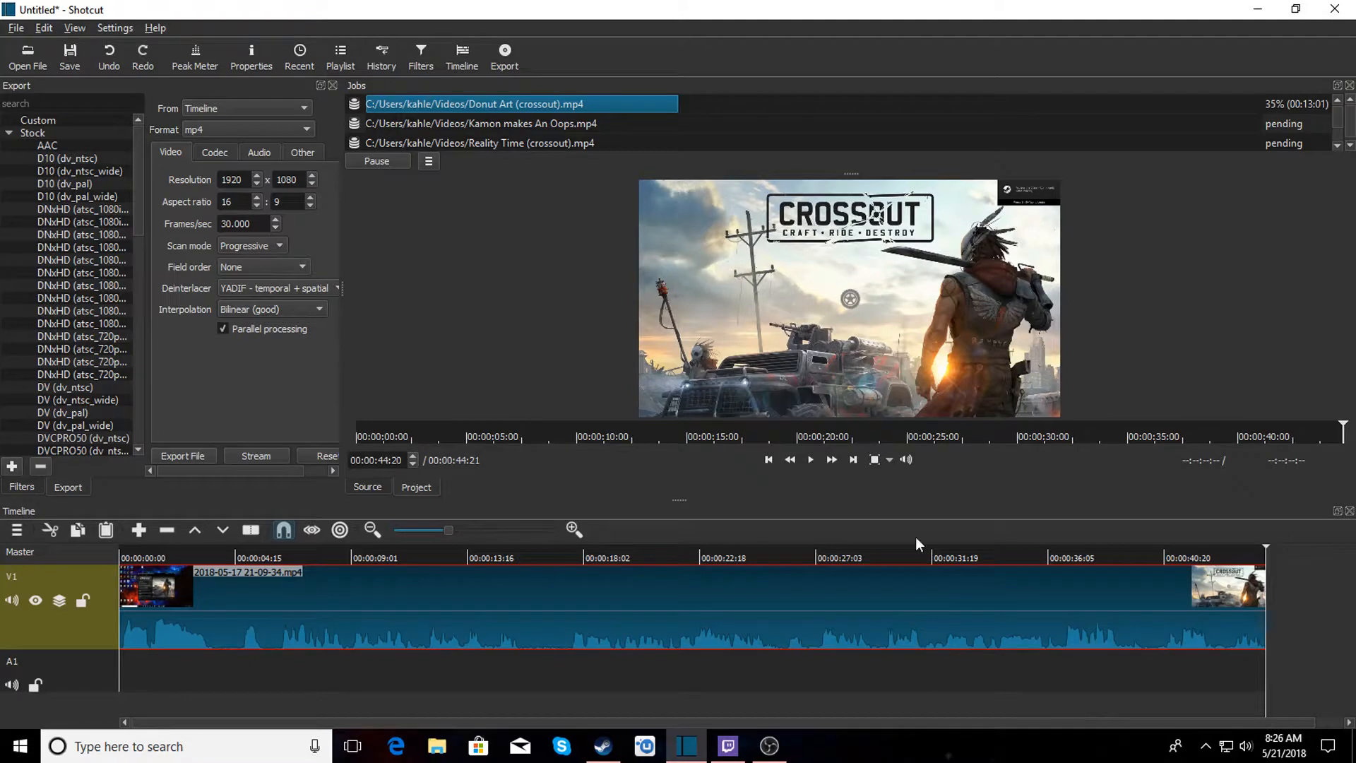
Remove the trimmed Crossout recording from the timeline.
right_click(819, 613)
left_click(847, 664)
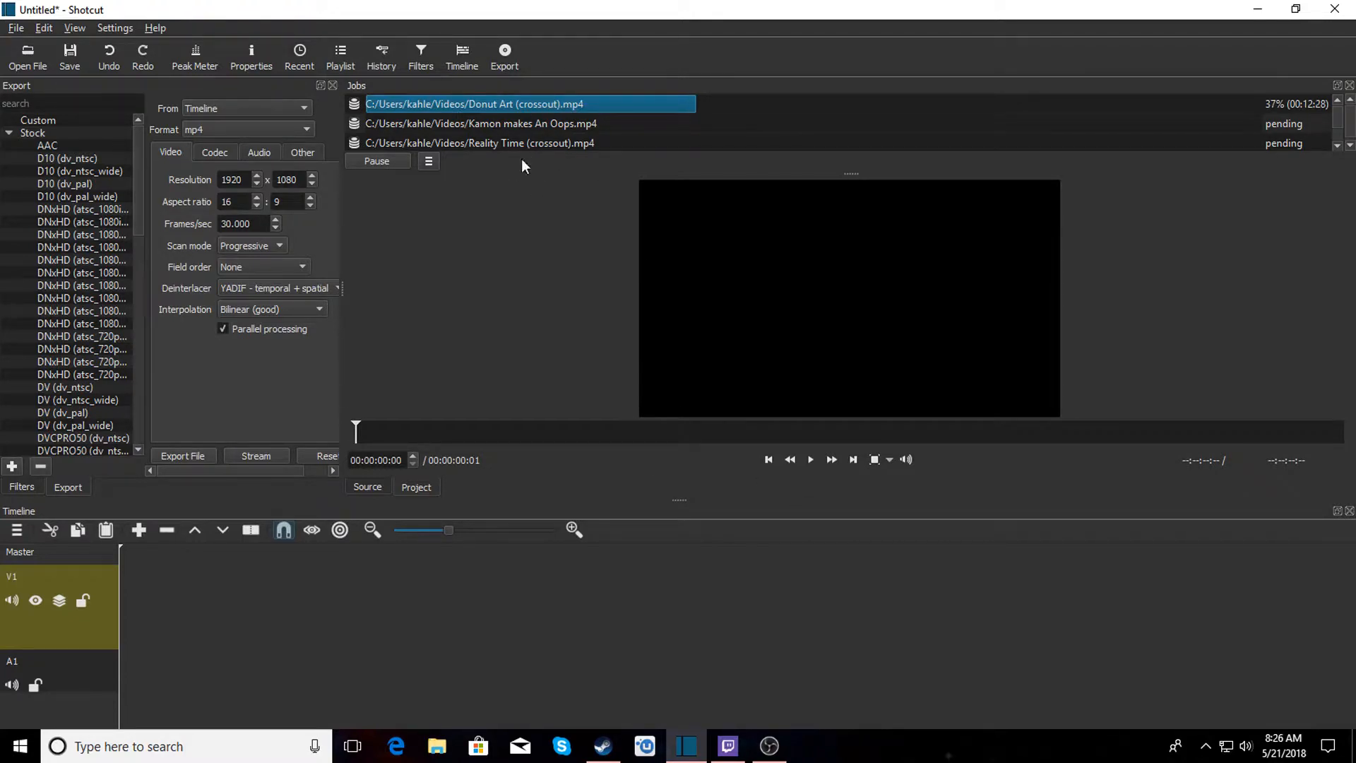
Review the export jobs in the jobs list.
left_click(1257, 10)
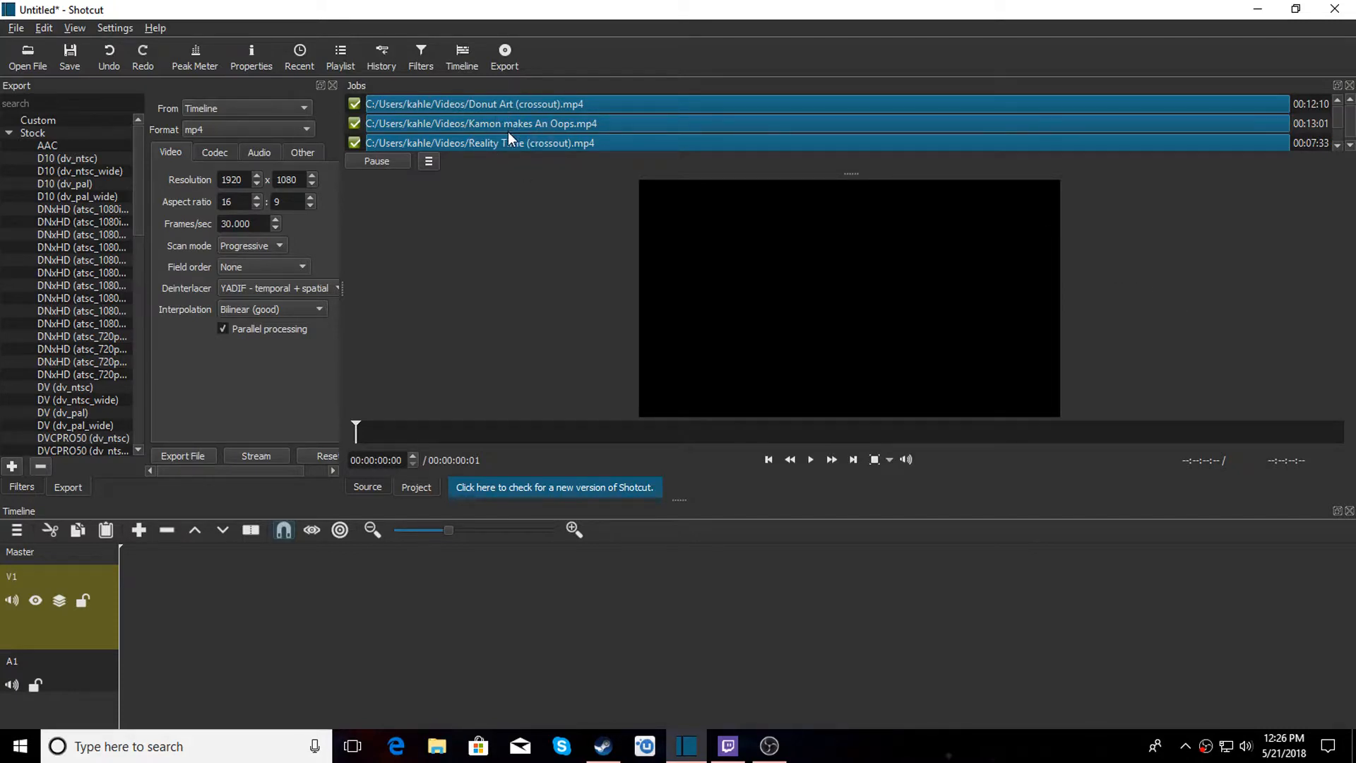
left_click(1337, 145)
left_click_drag(1337, 130, 1339, 106)
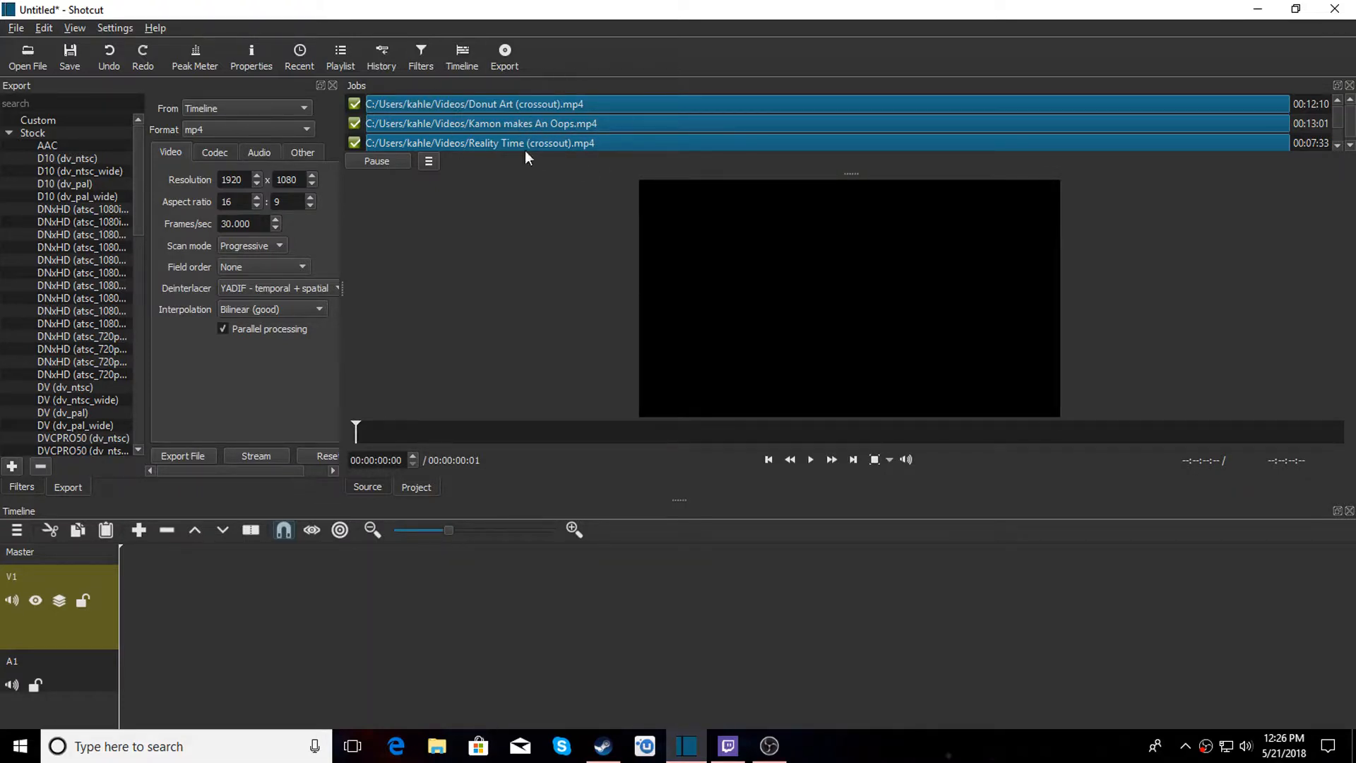
Open the 20180521_081320 video from the Desktop and add it to the timeline.
left_click(25, 60)
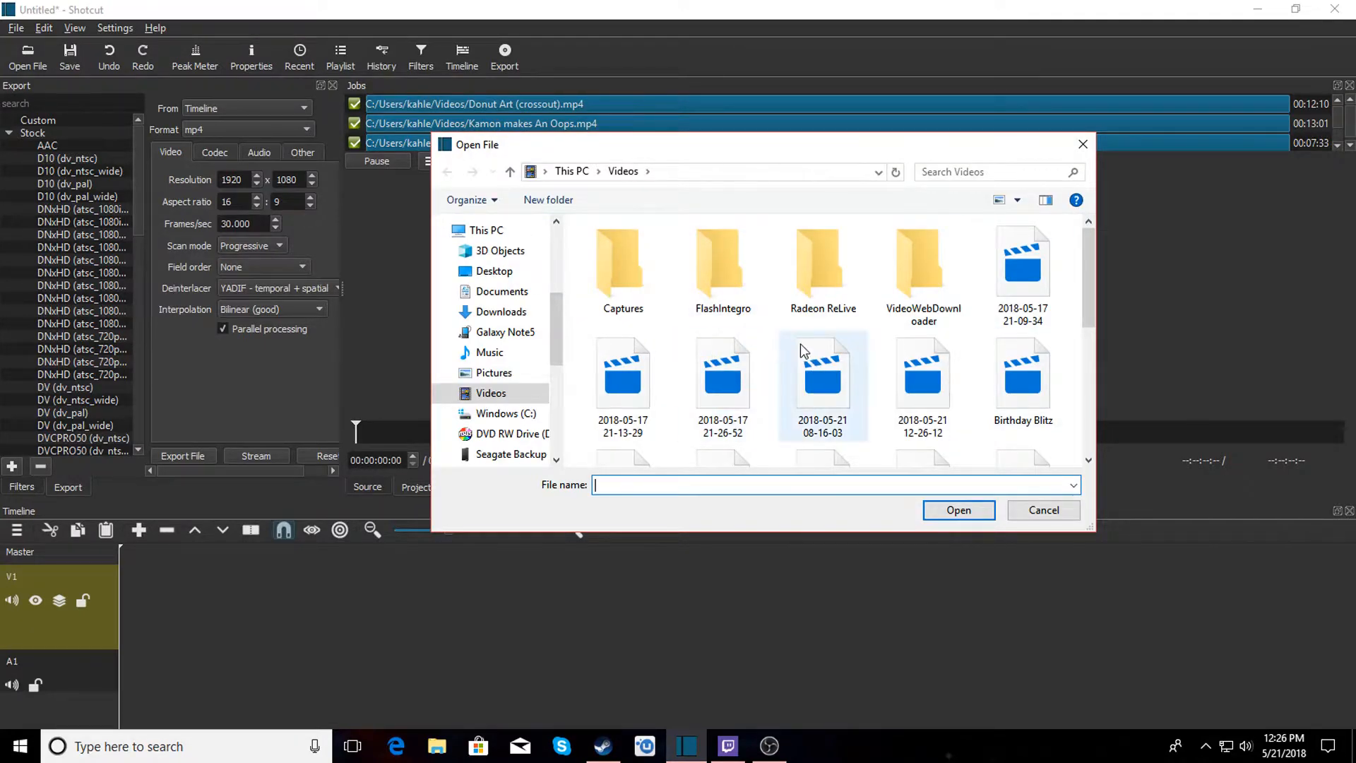
left_click(494, 275)
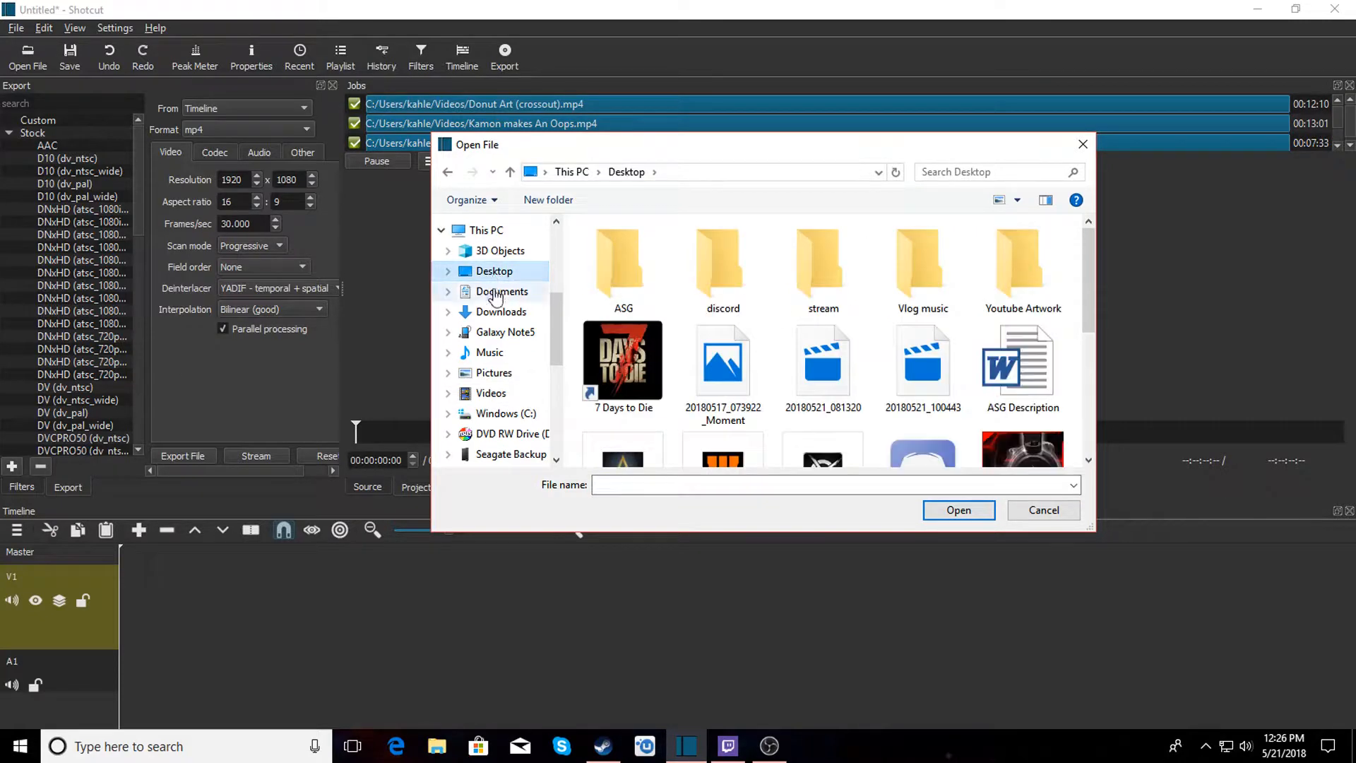
left_click(818, 382)
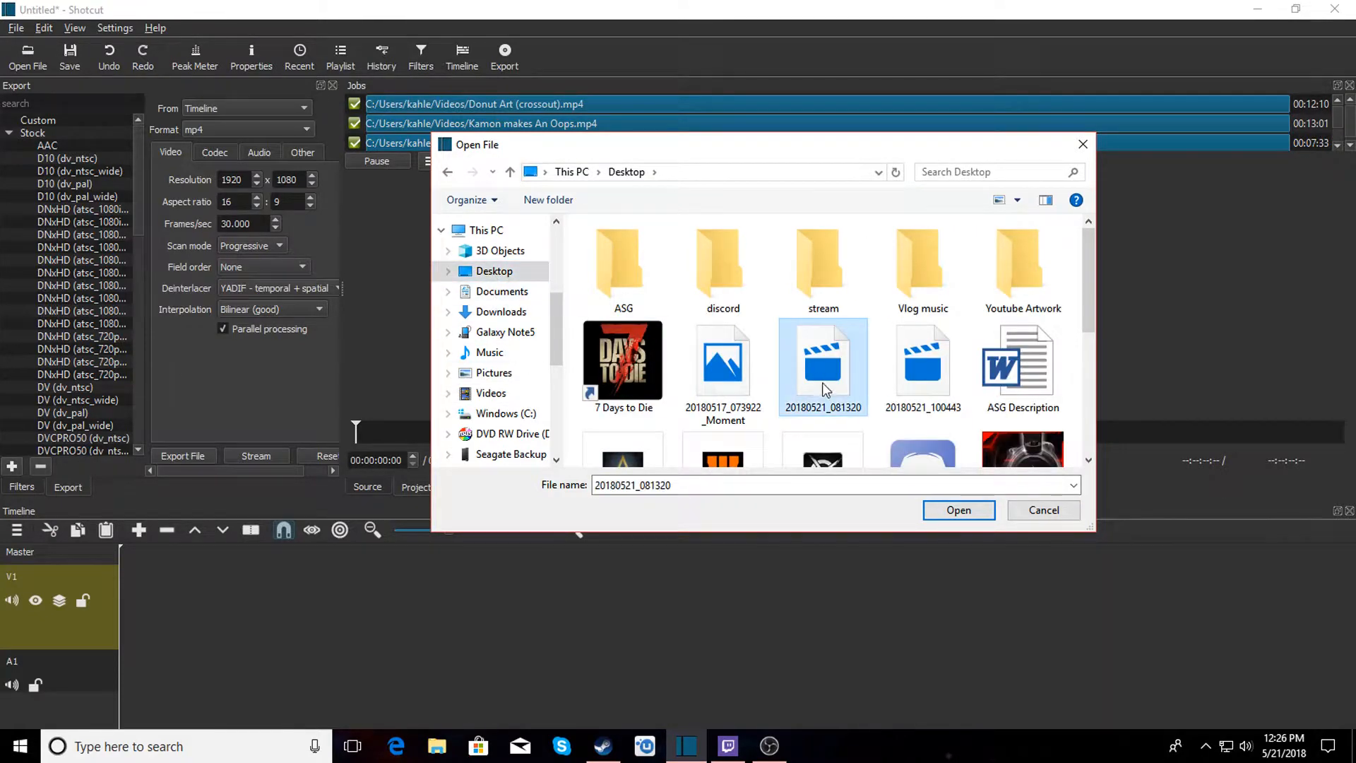
left_click(953, 513)
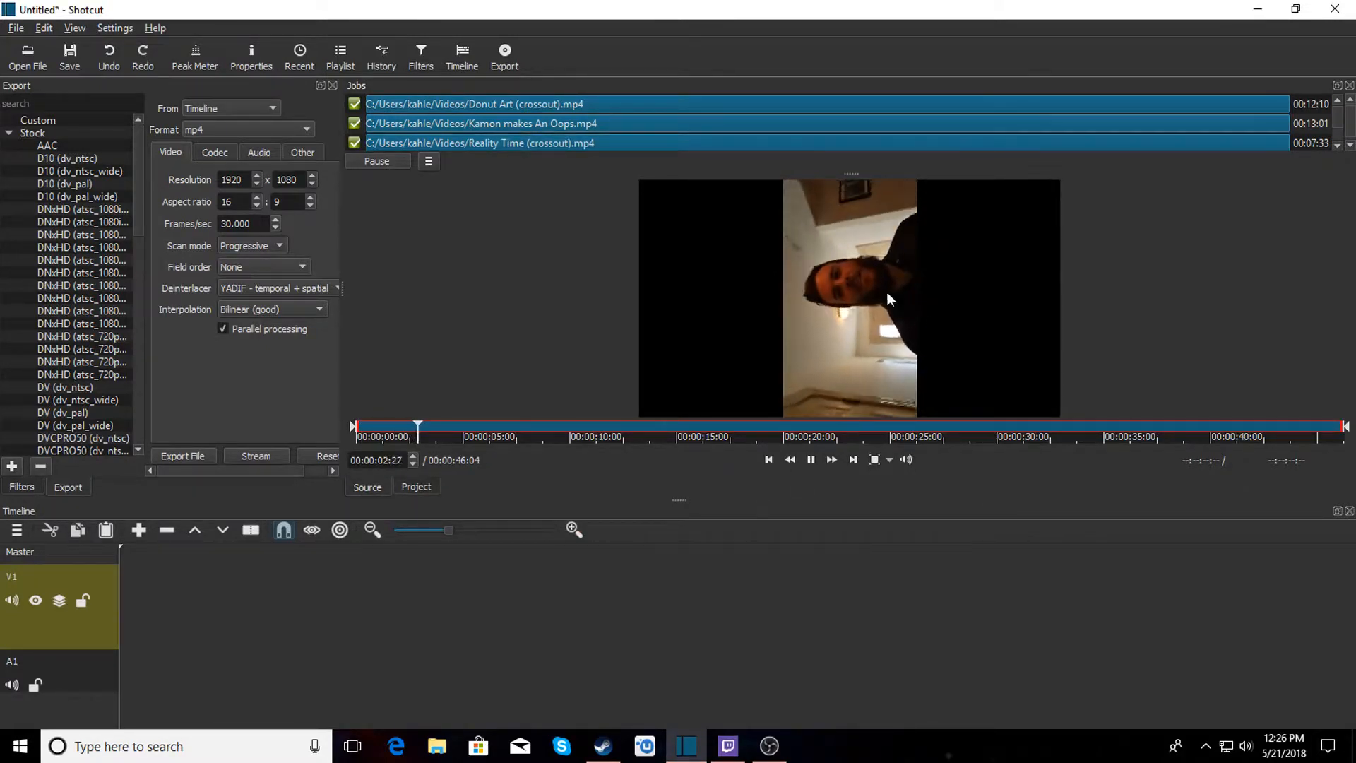
left_click(811, 459)
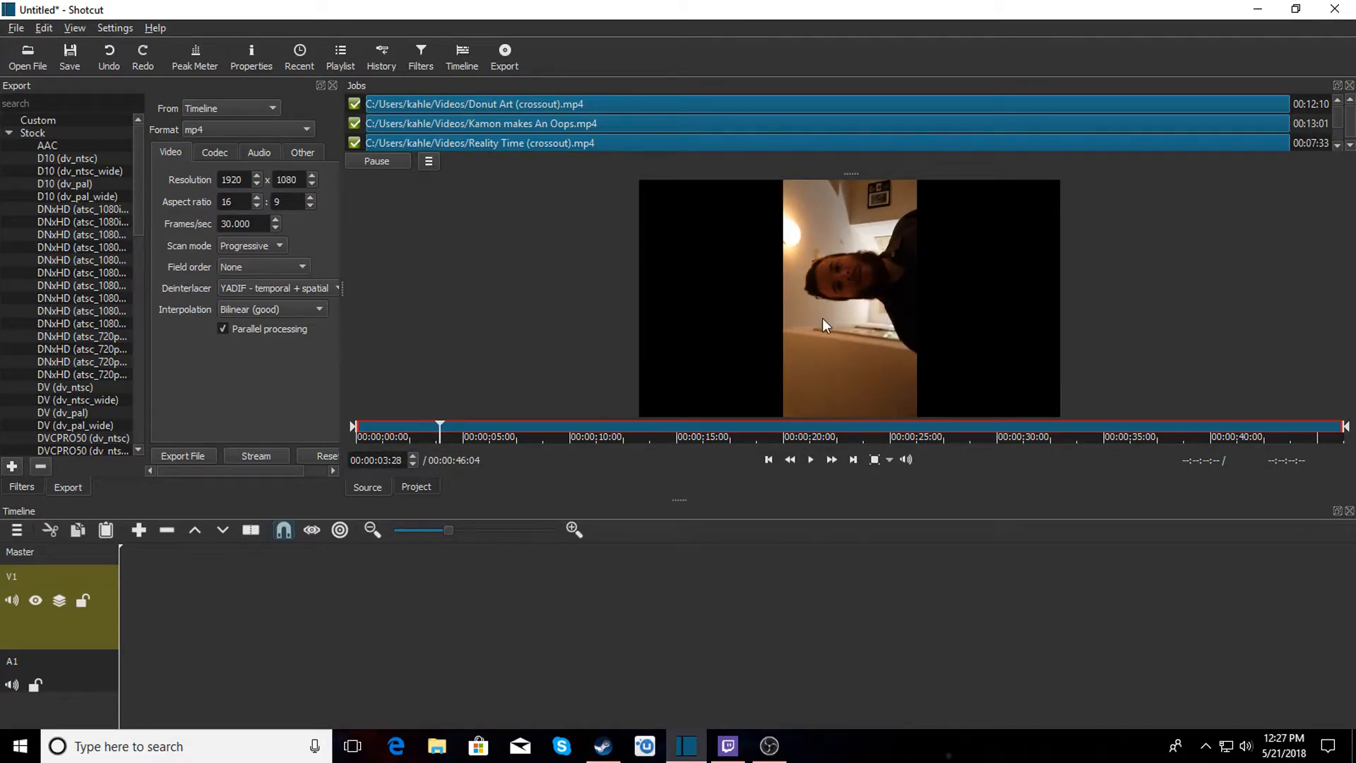
left_click_drag(849, 281, 125, 589)
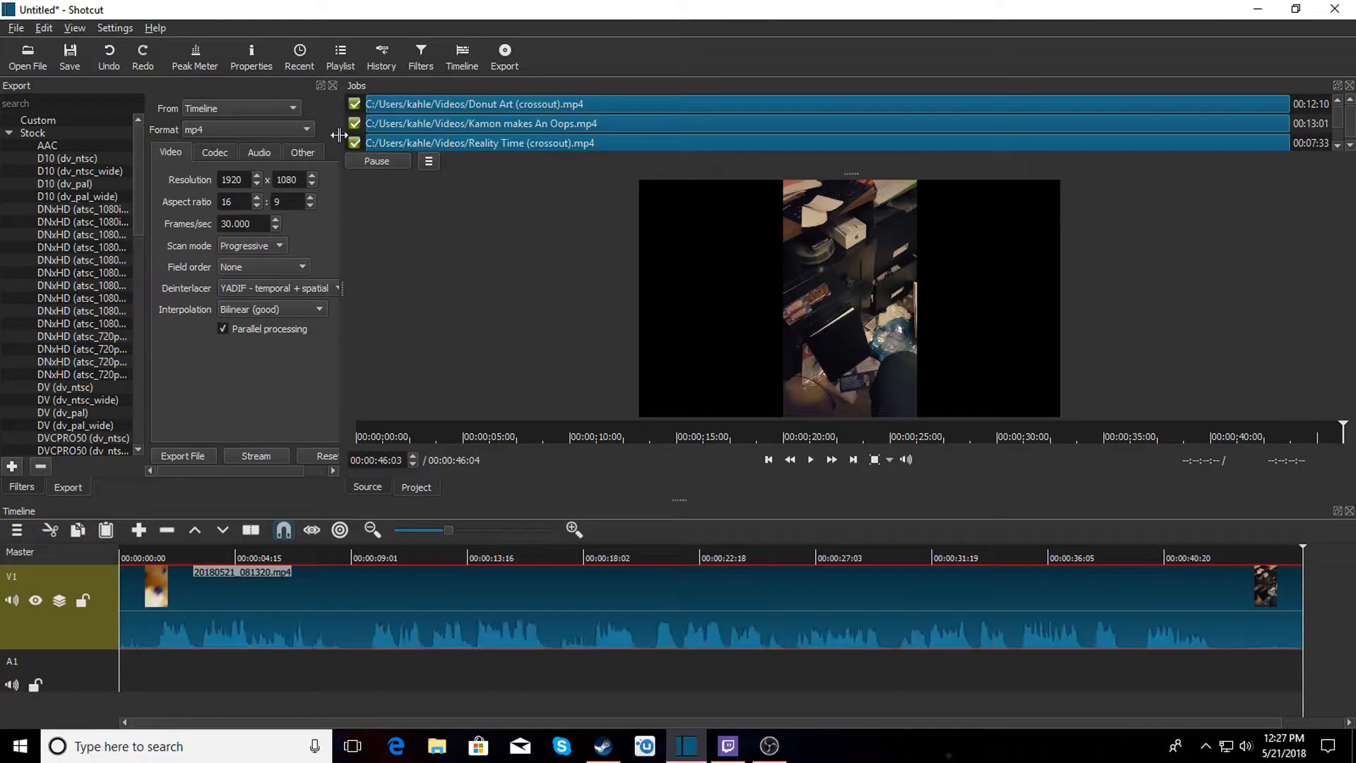
Add a Rotate filter to the clip and set its rotation to 90 deg.
left_click(332, 85)
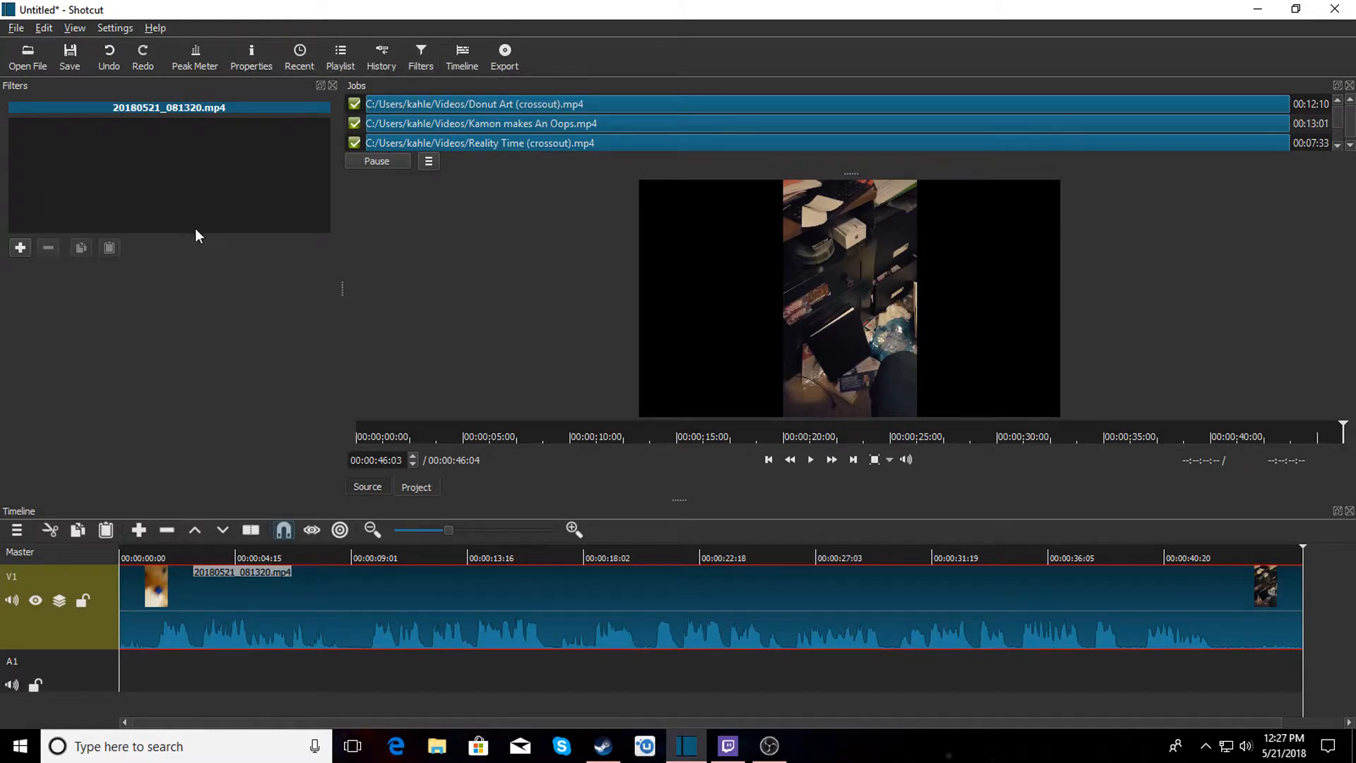
left_click(19, 248)
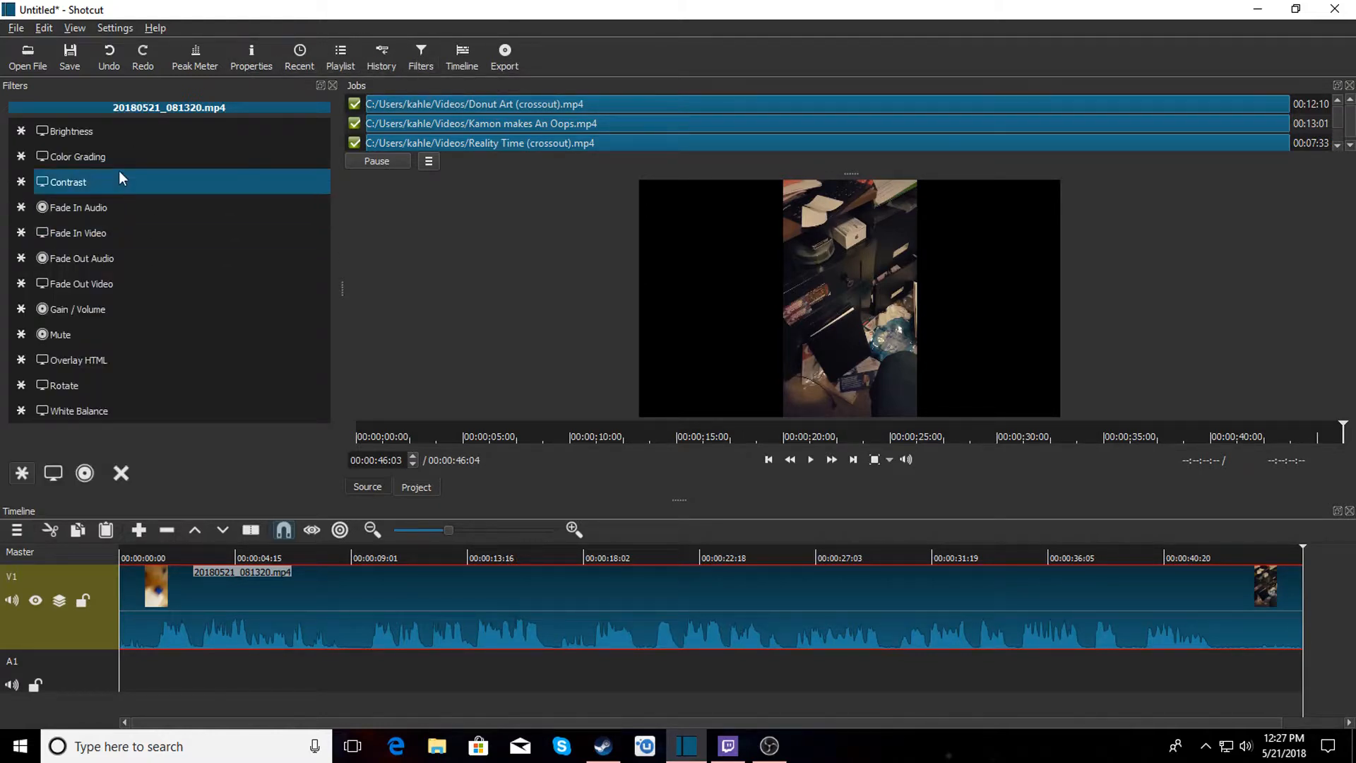
left_click(77, 391)
double_click(251, 297)
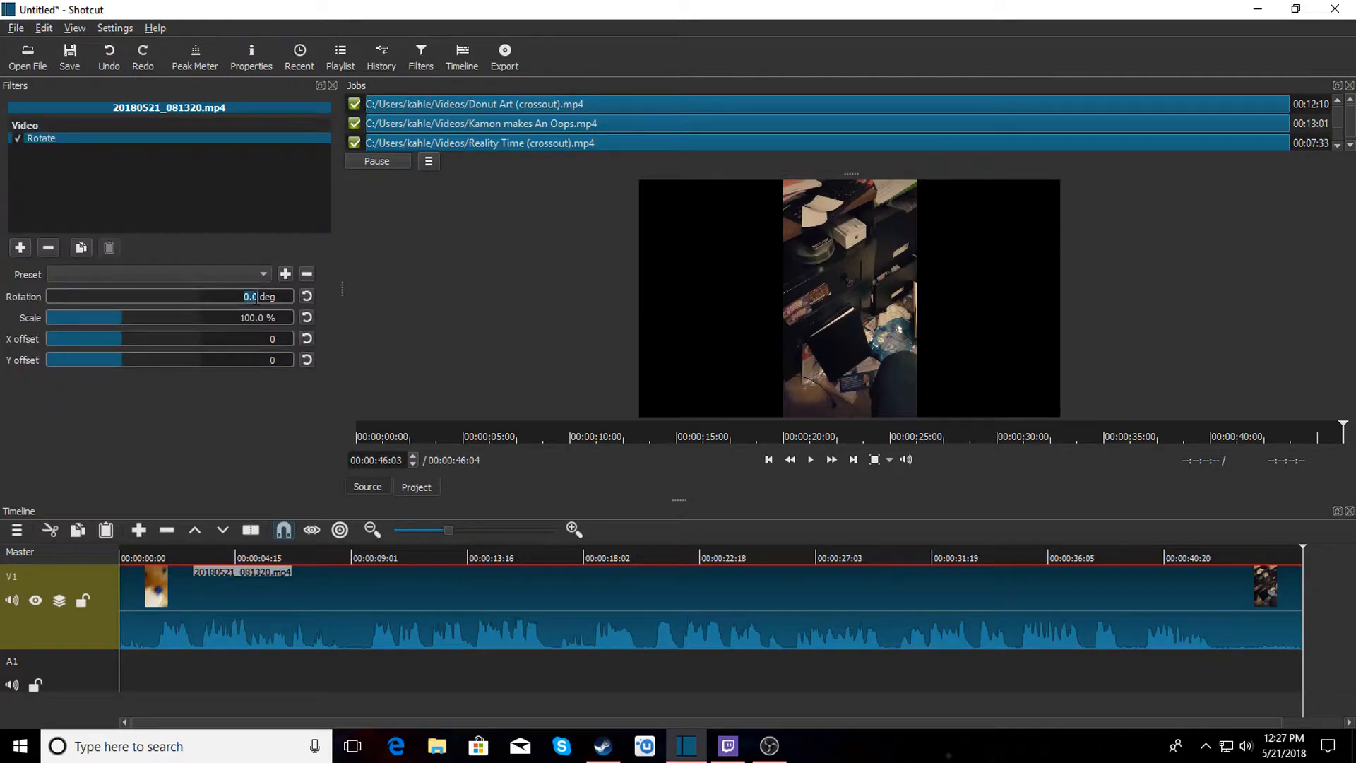
type("90")
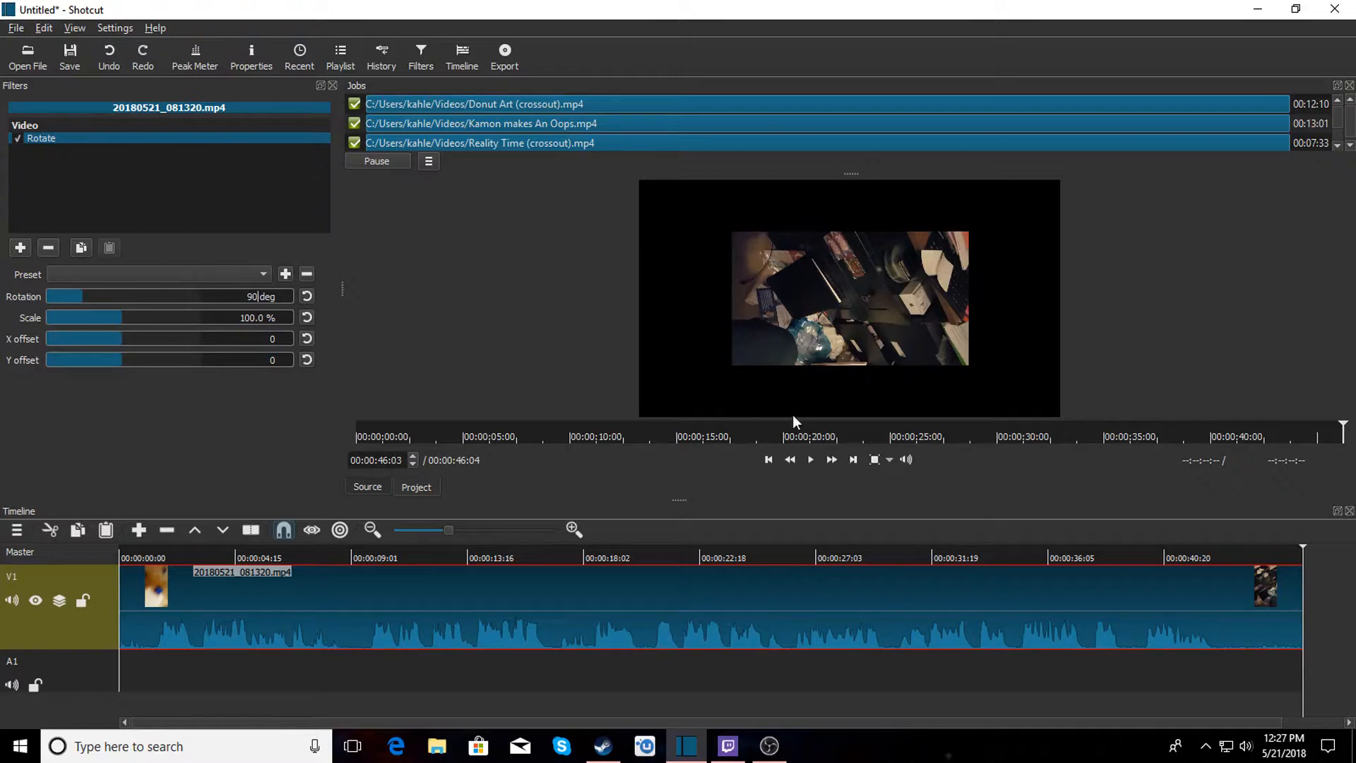
Set the Rotate filter's scale to 180%.
left_click(260, 318)
double_click(260, 318)
left_click(260, 317)
left_click_drag(261, 318, 240, 322)
type("180")
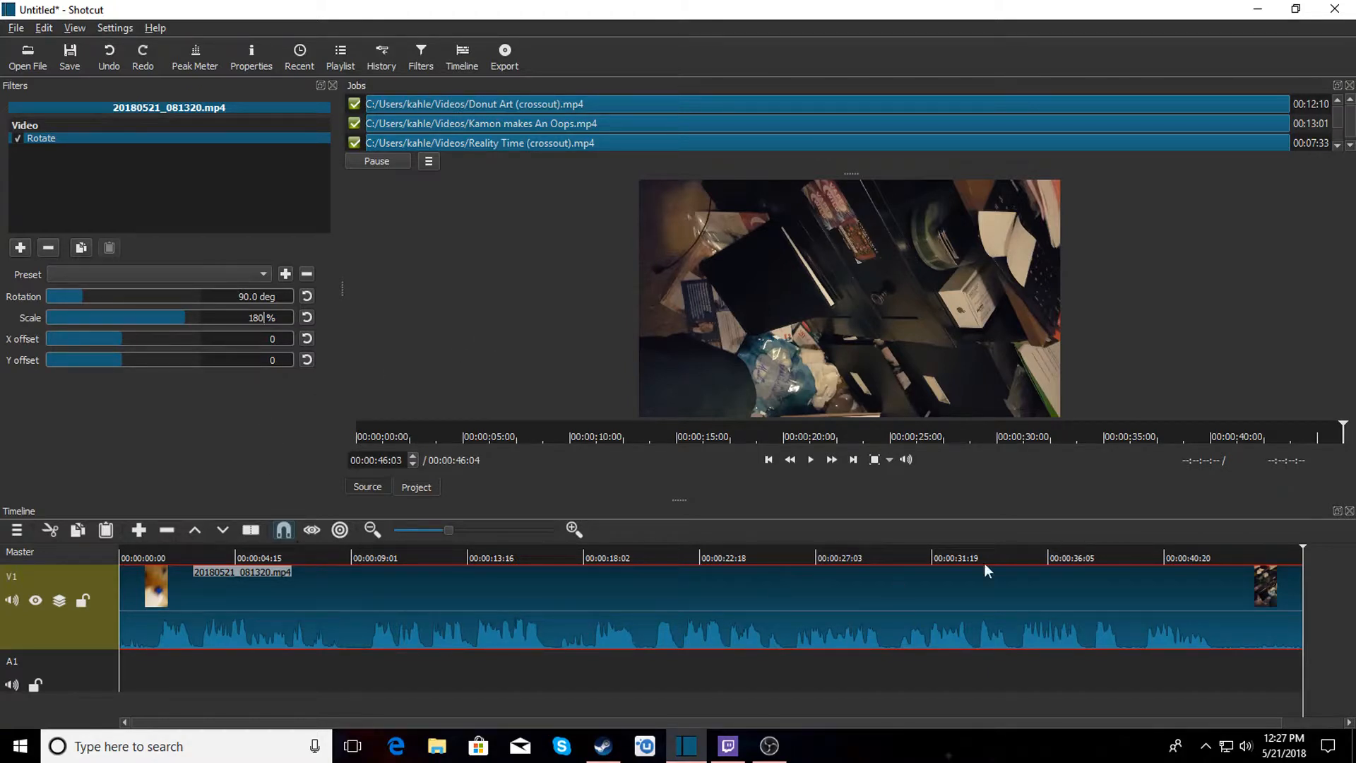
Split the clip at about 42 seconds and remove the trailing segment.
left_click(1216, 552)
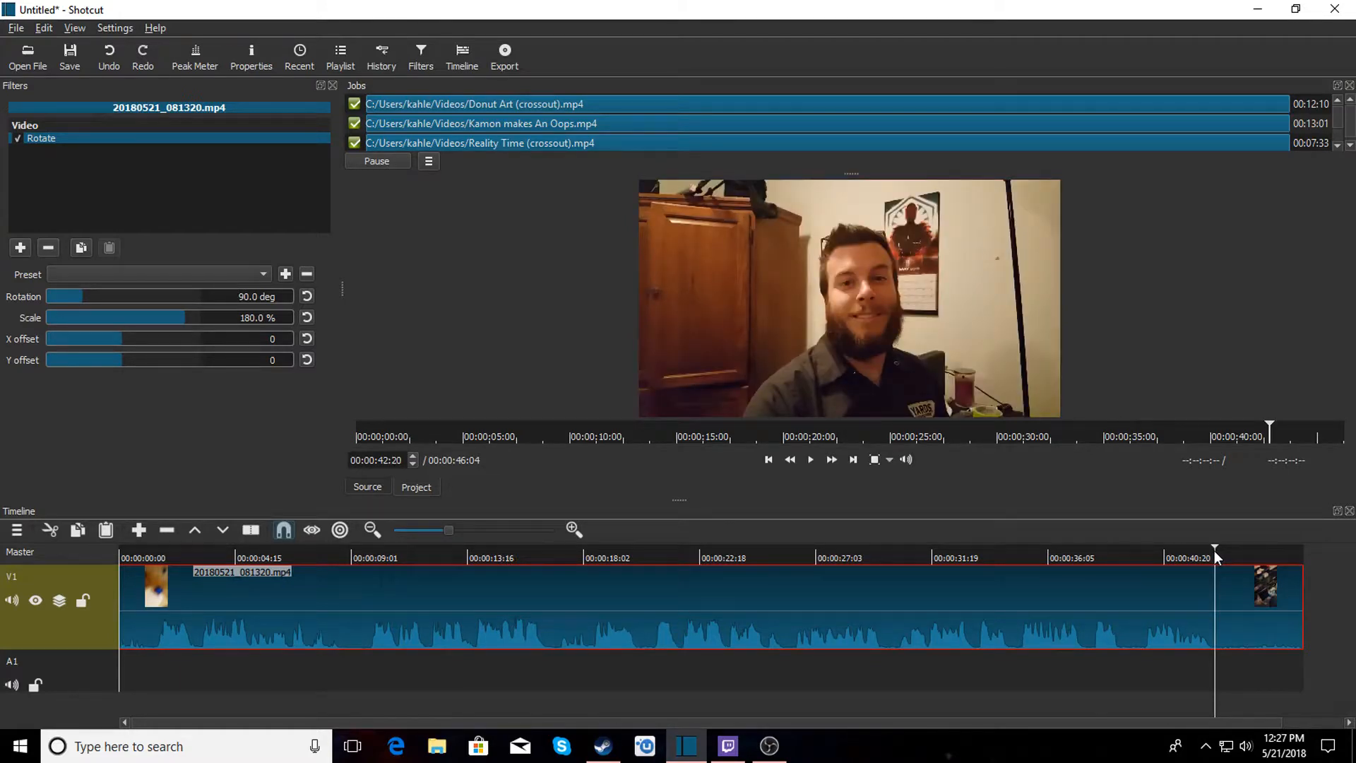
left_click(1219, 552)
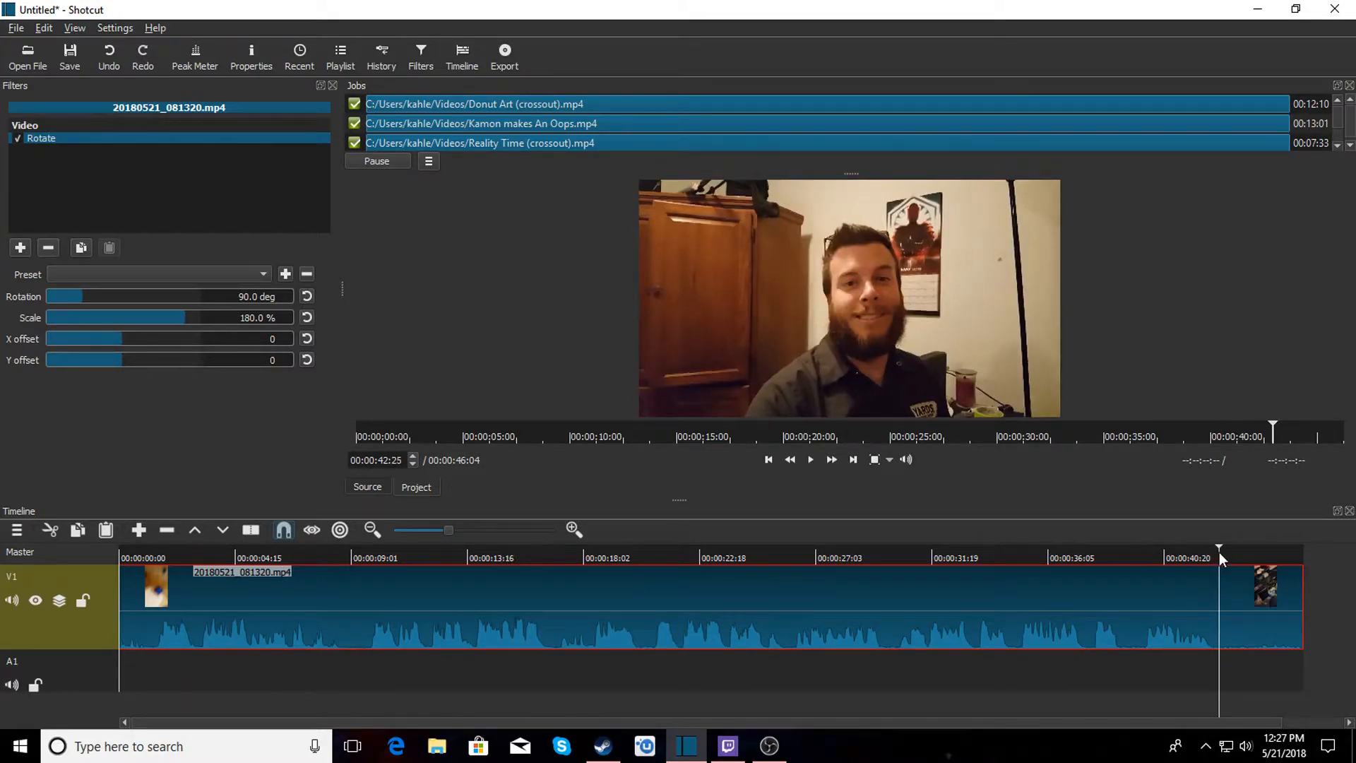
key("s")
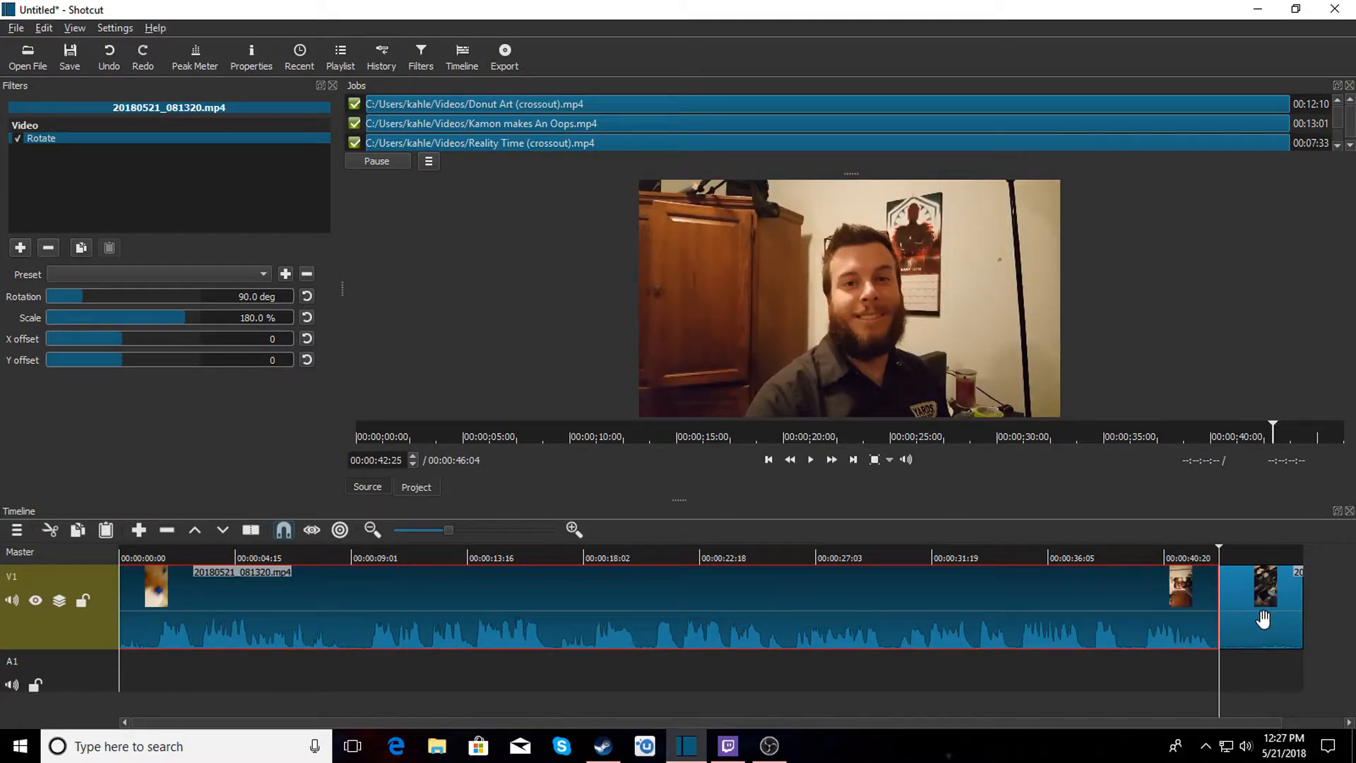
right_click(1263, 618)
left_click(1270, 668)
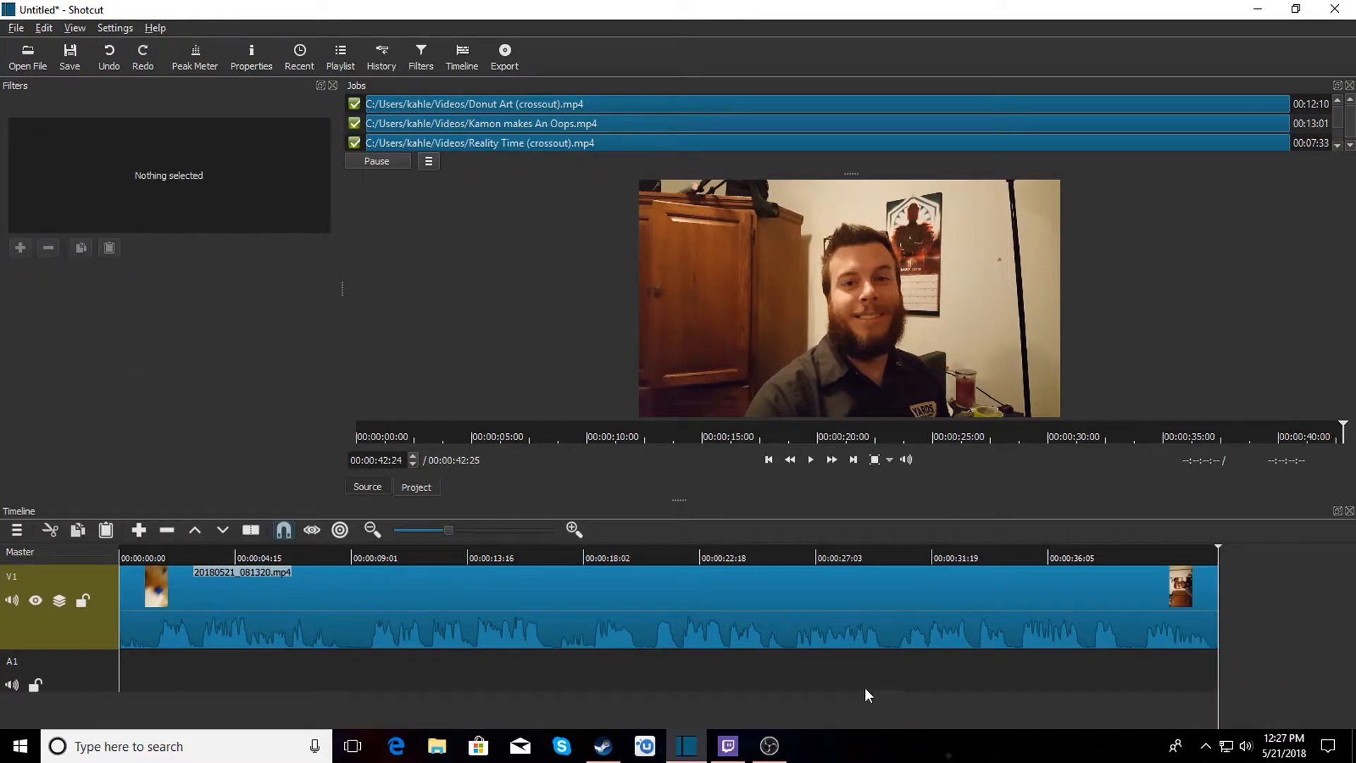
Split the clip at about 00:00:00:20 and remove the short leading piece.
left_click_drag(674, 500, 675, 454)
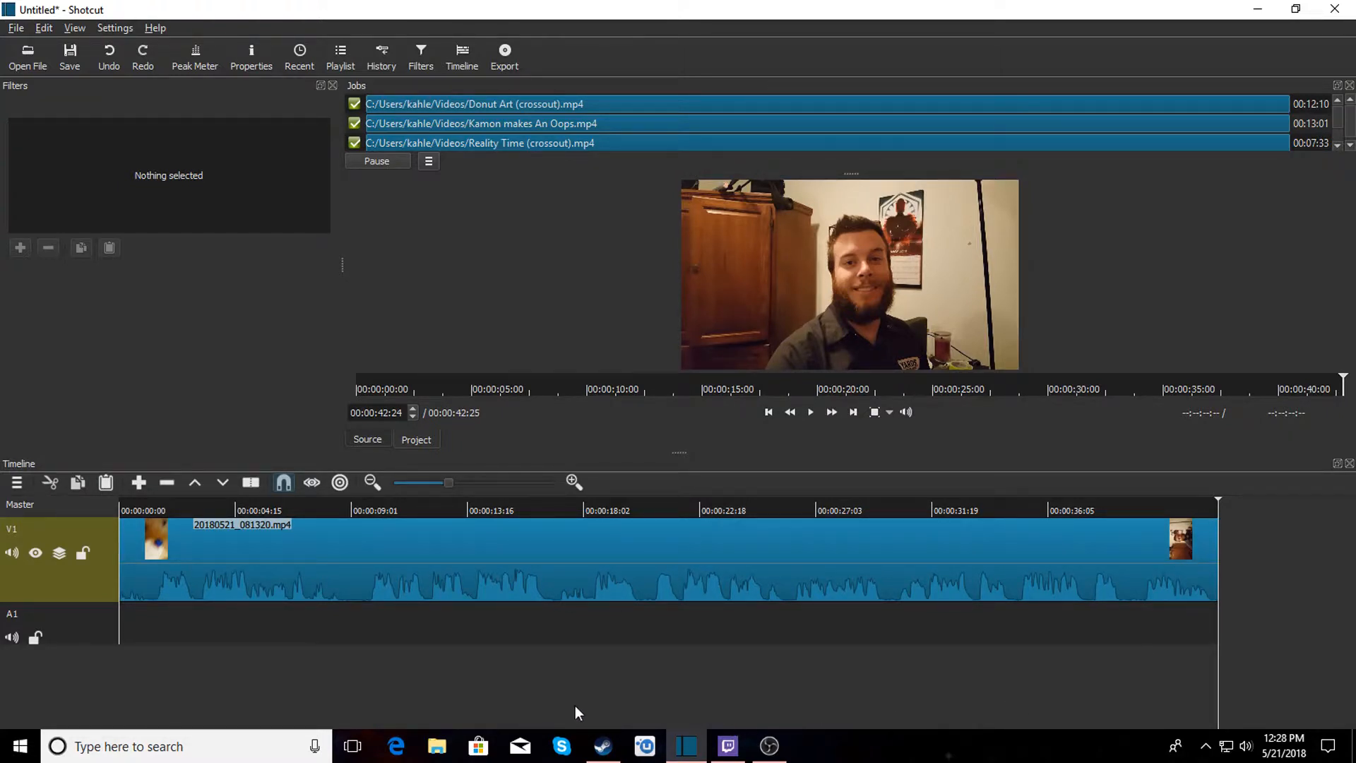
left_click(138, 506)
left_click(154, 502)
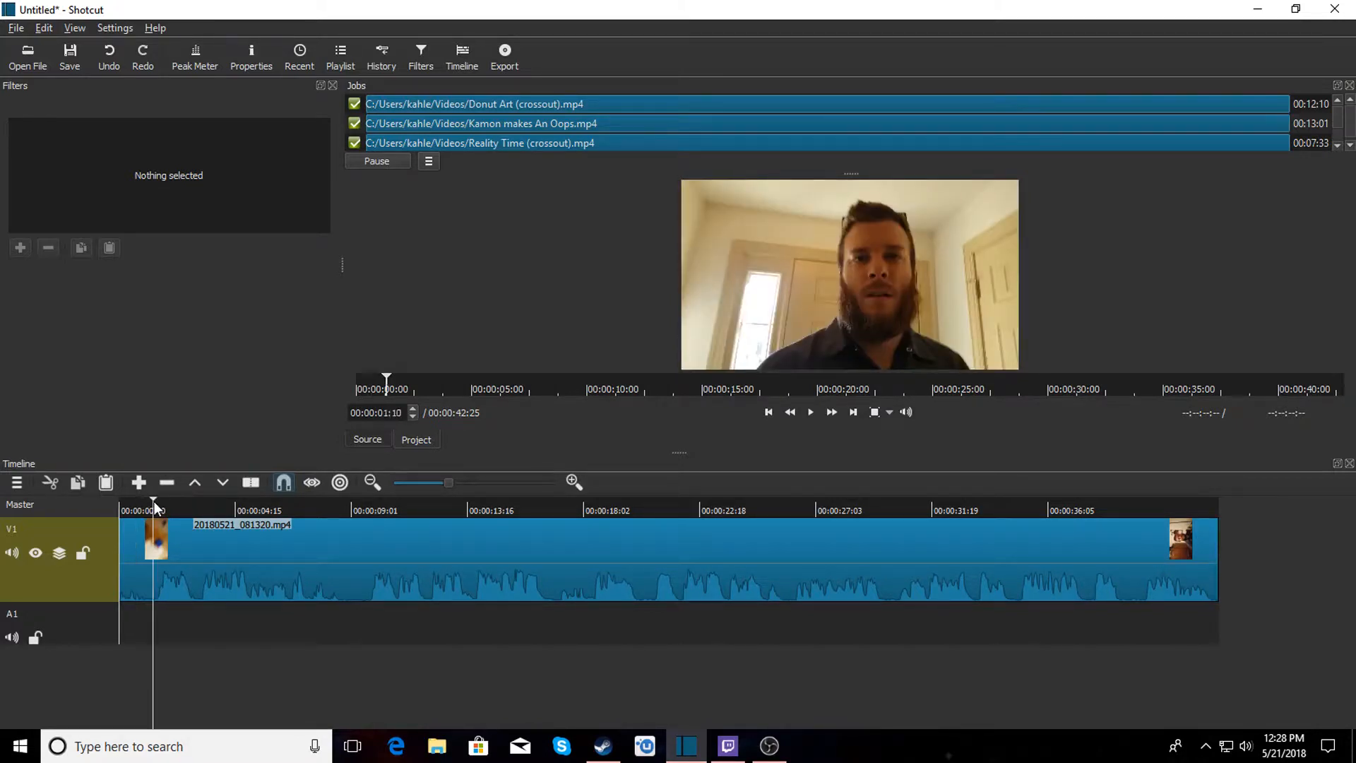
left_click(151, 501)
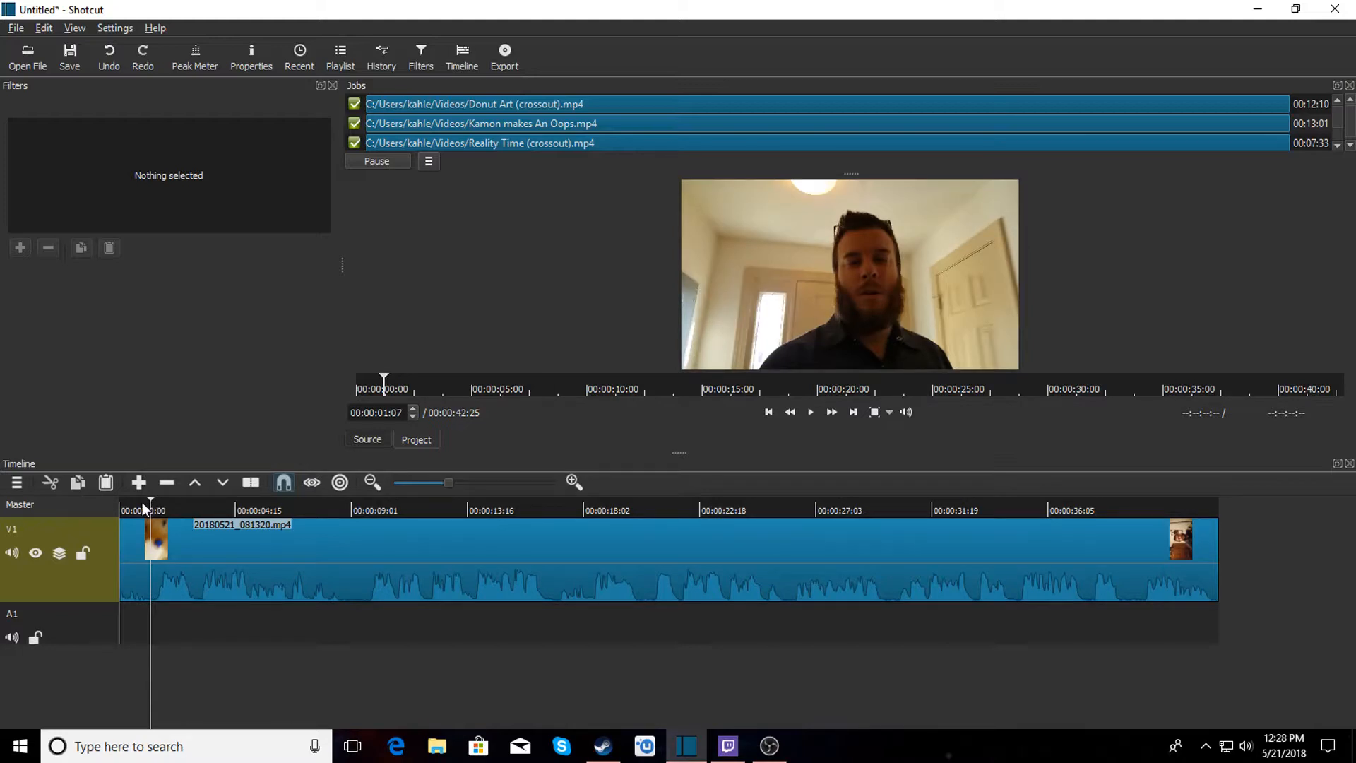
left_click(142, 502)
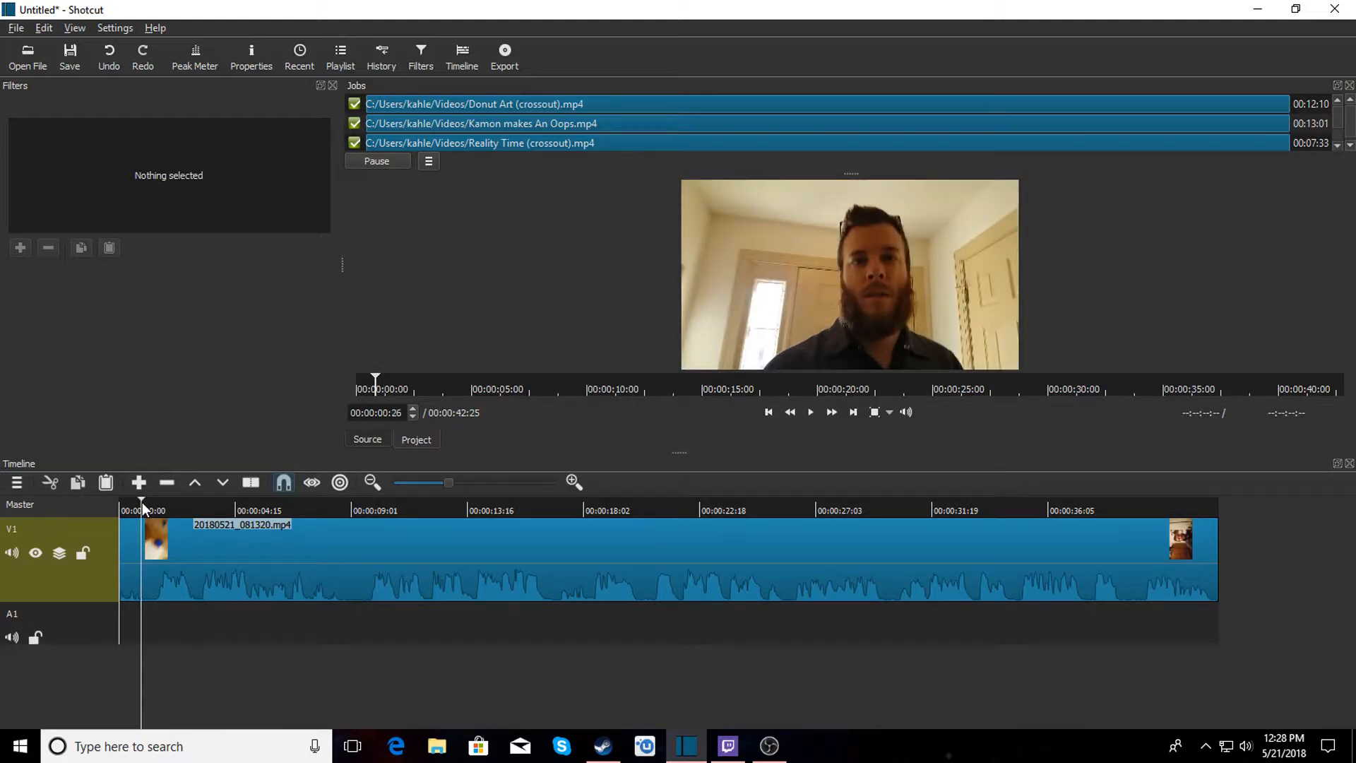
left_click(137, 503)
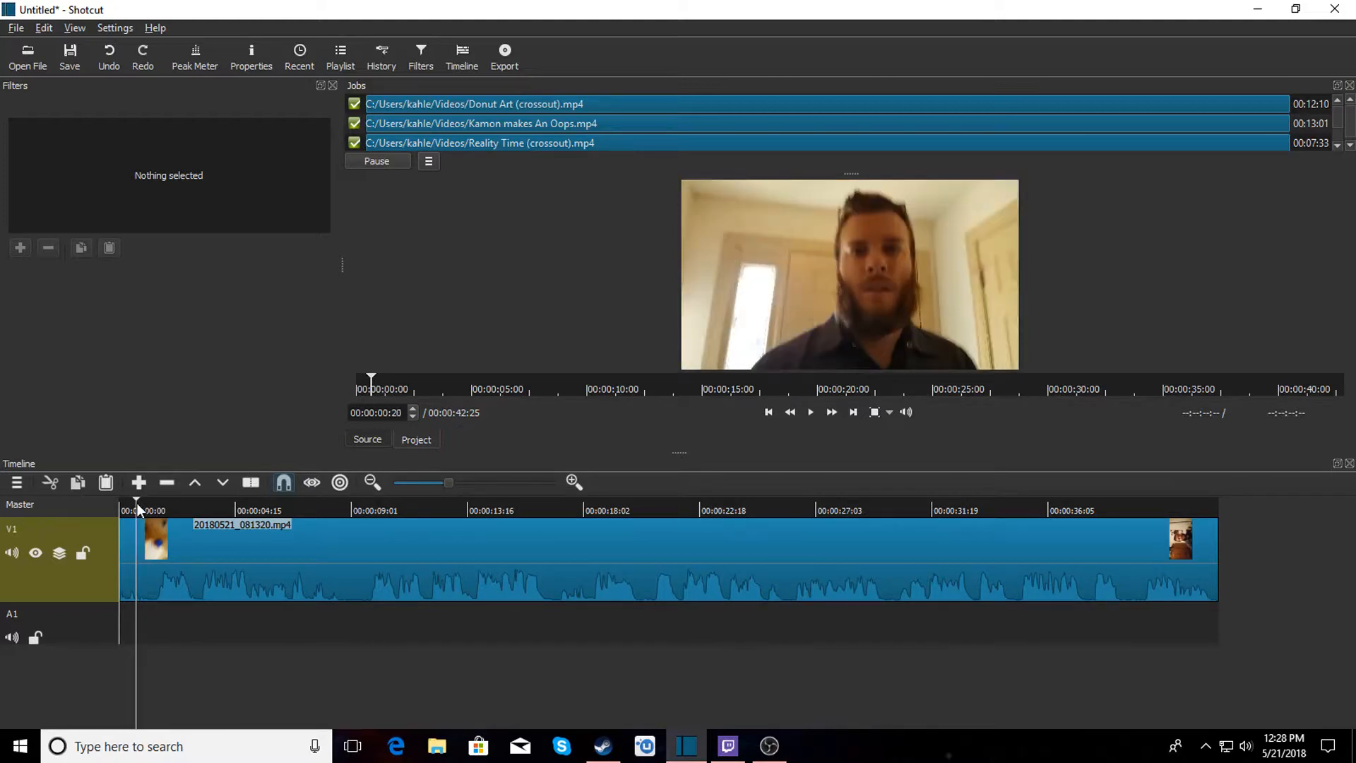
right_click(130, 549)
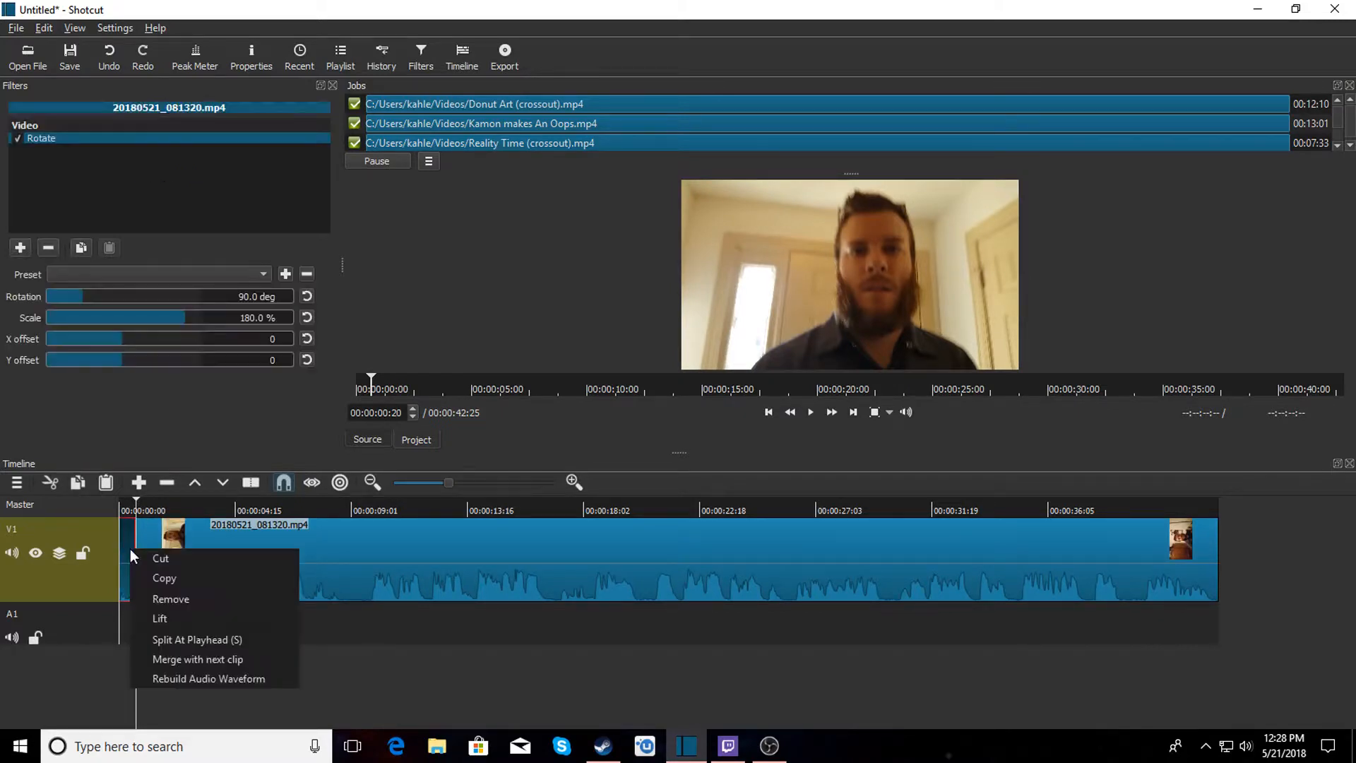
left_click(166, 599)
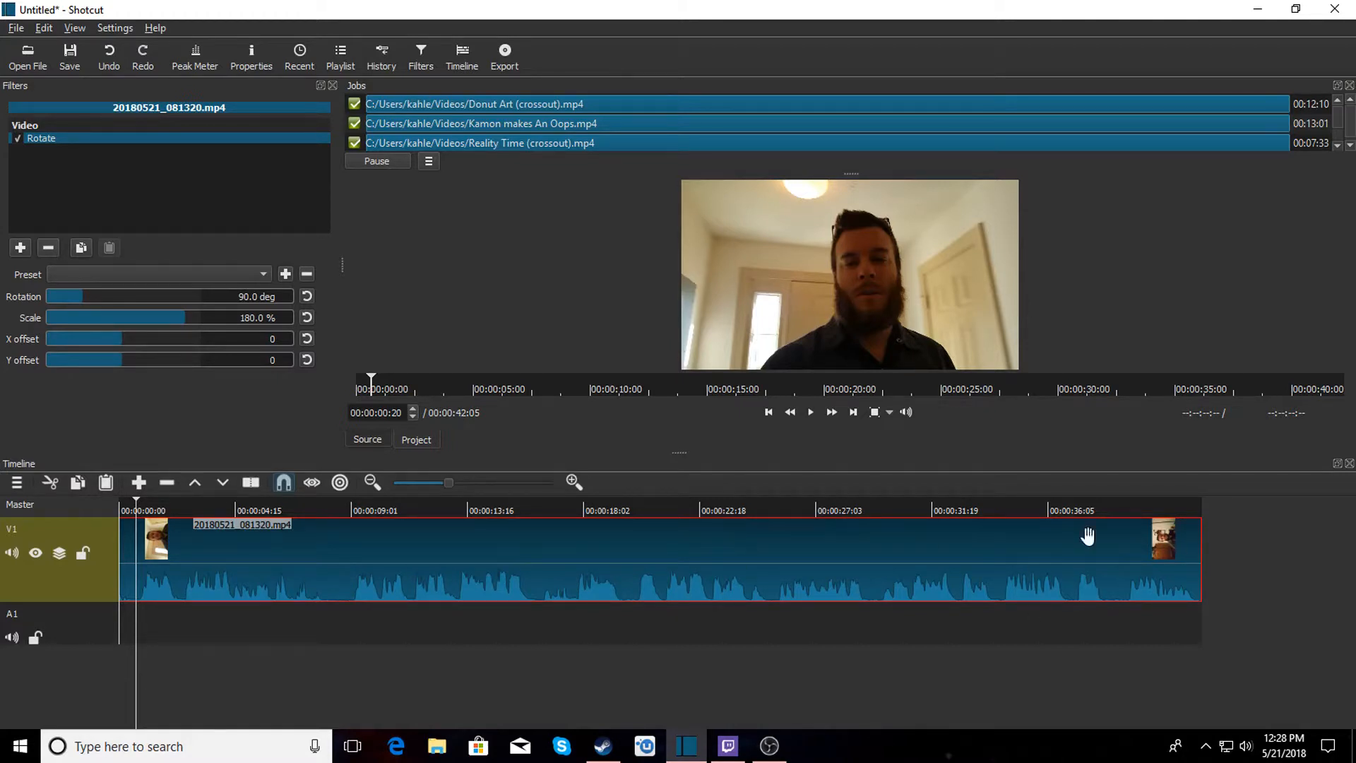
Play the start of the clip, split it at about 00:00:08:12, and remove the leading segment.
left_click(184, 503)
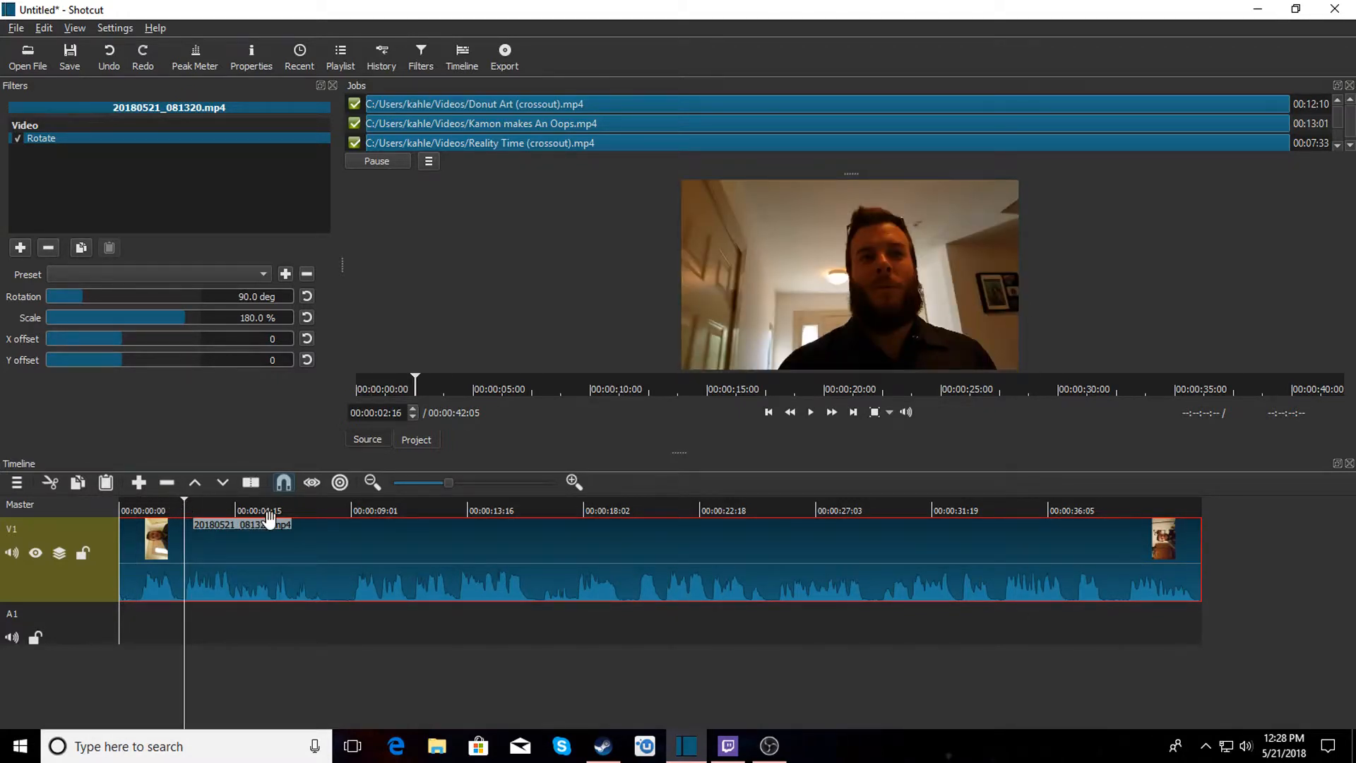
left_click(138, 505)
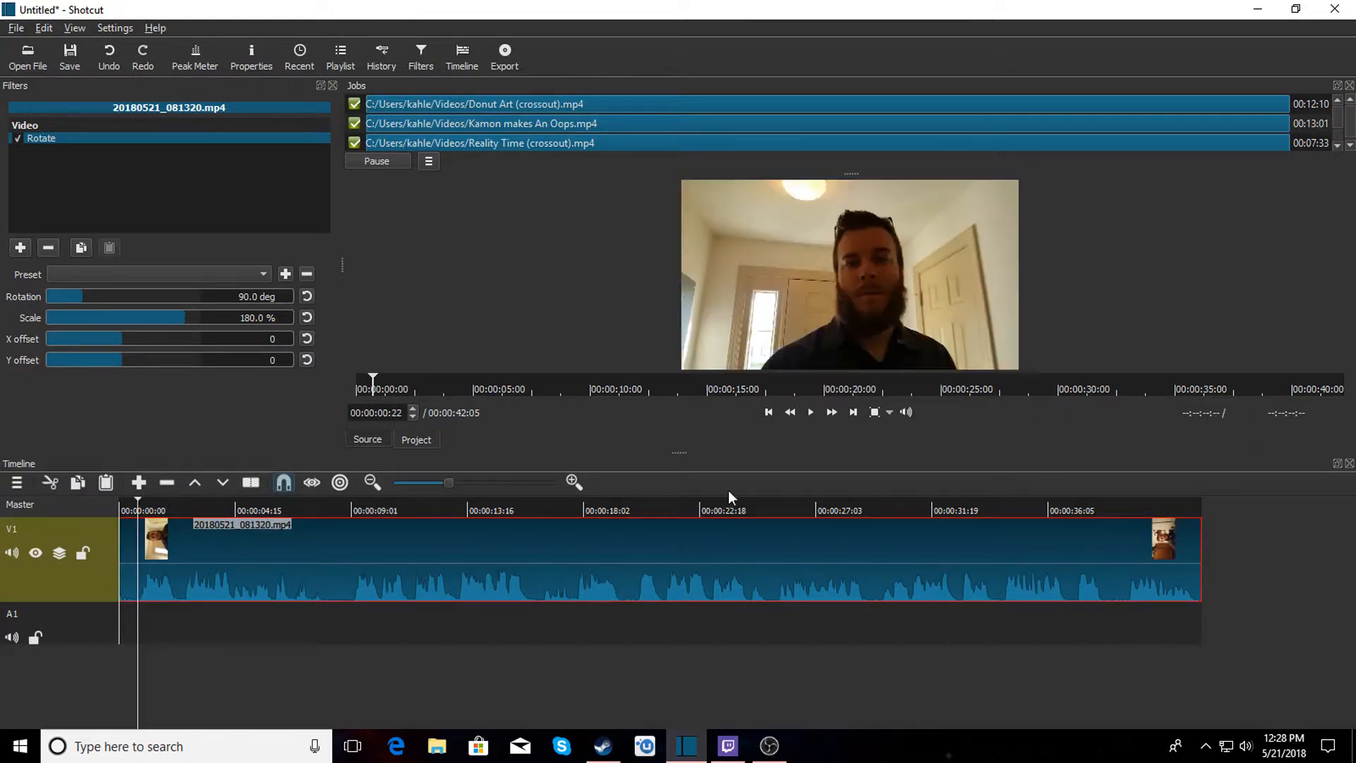
left_click(811, 413)
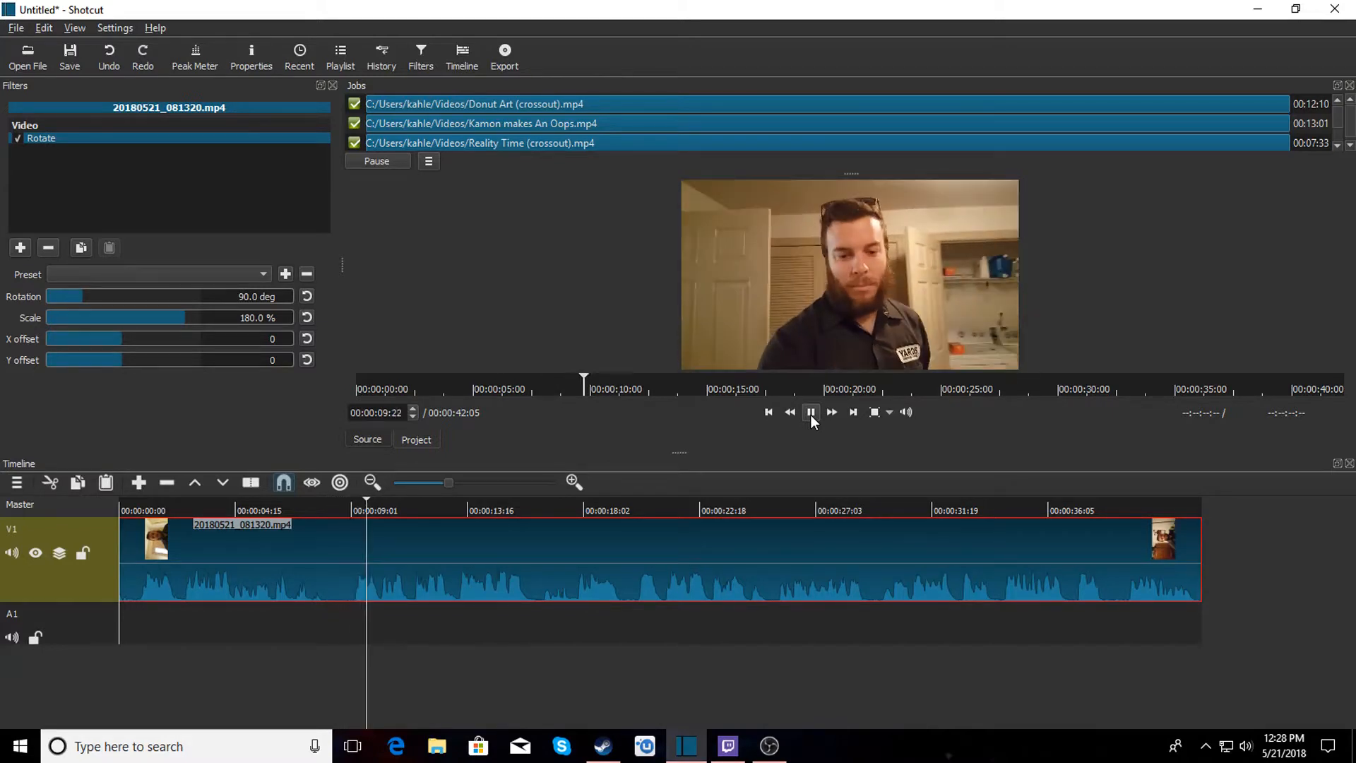
left_click(811, 414)
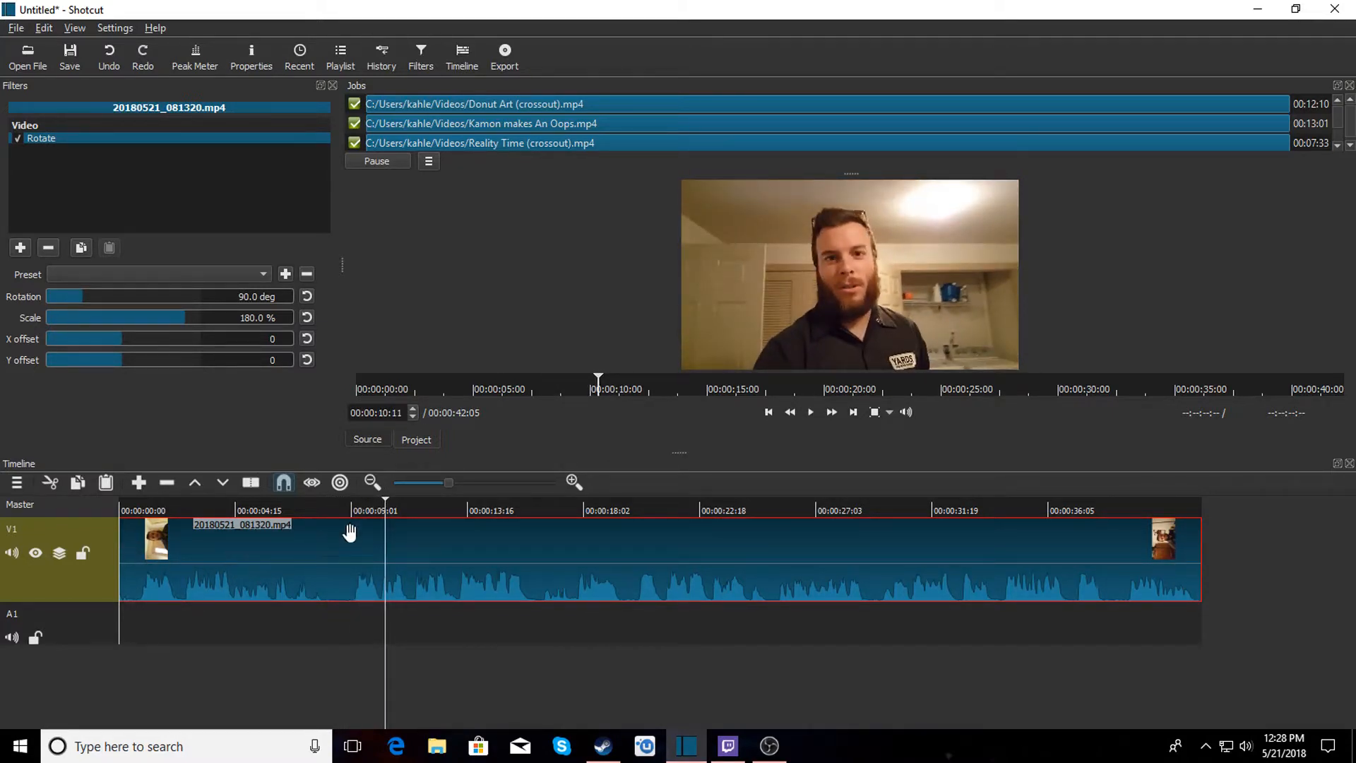
left_click(350, 502)
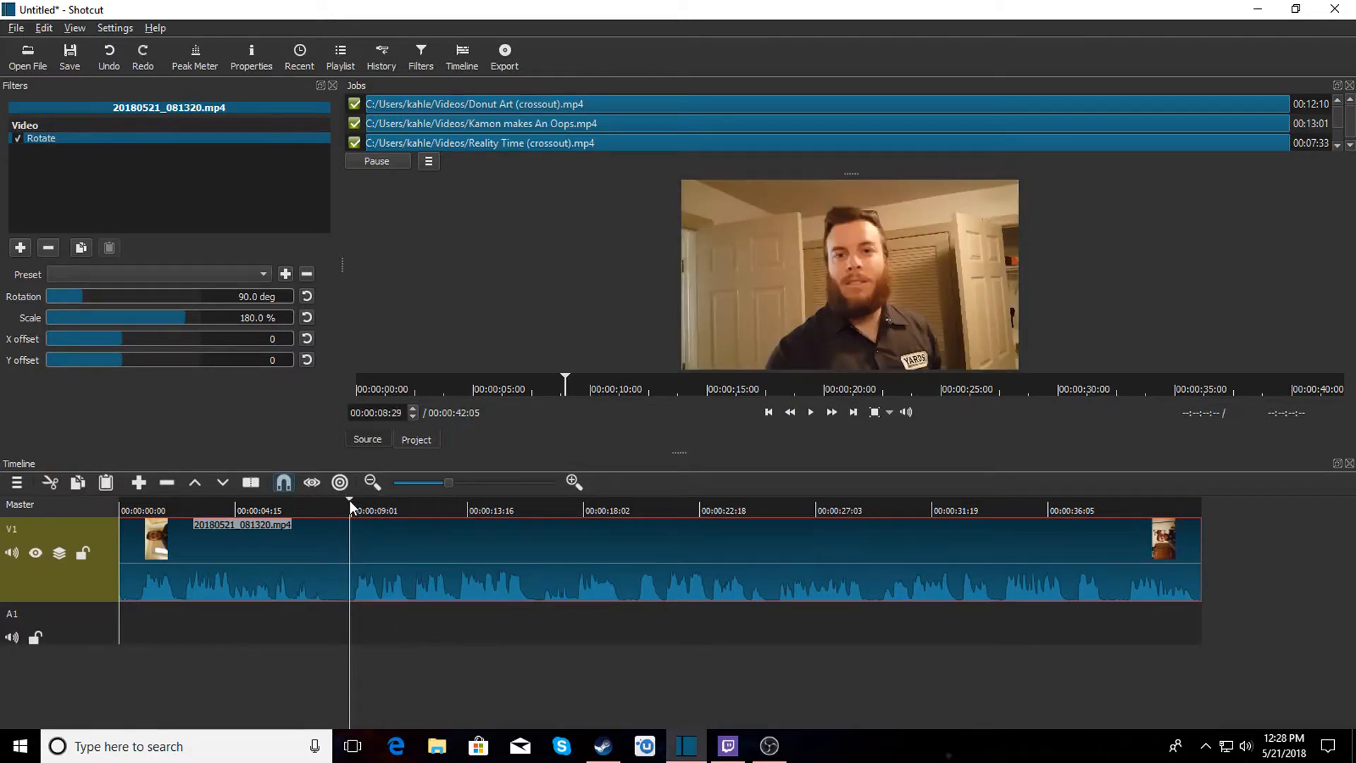
left_click(334, 503)
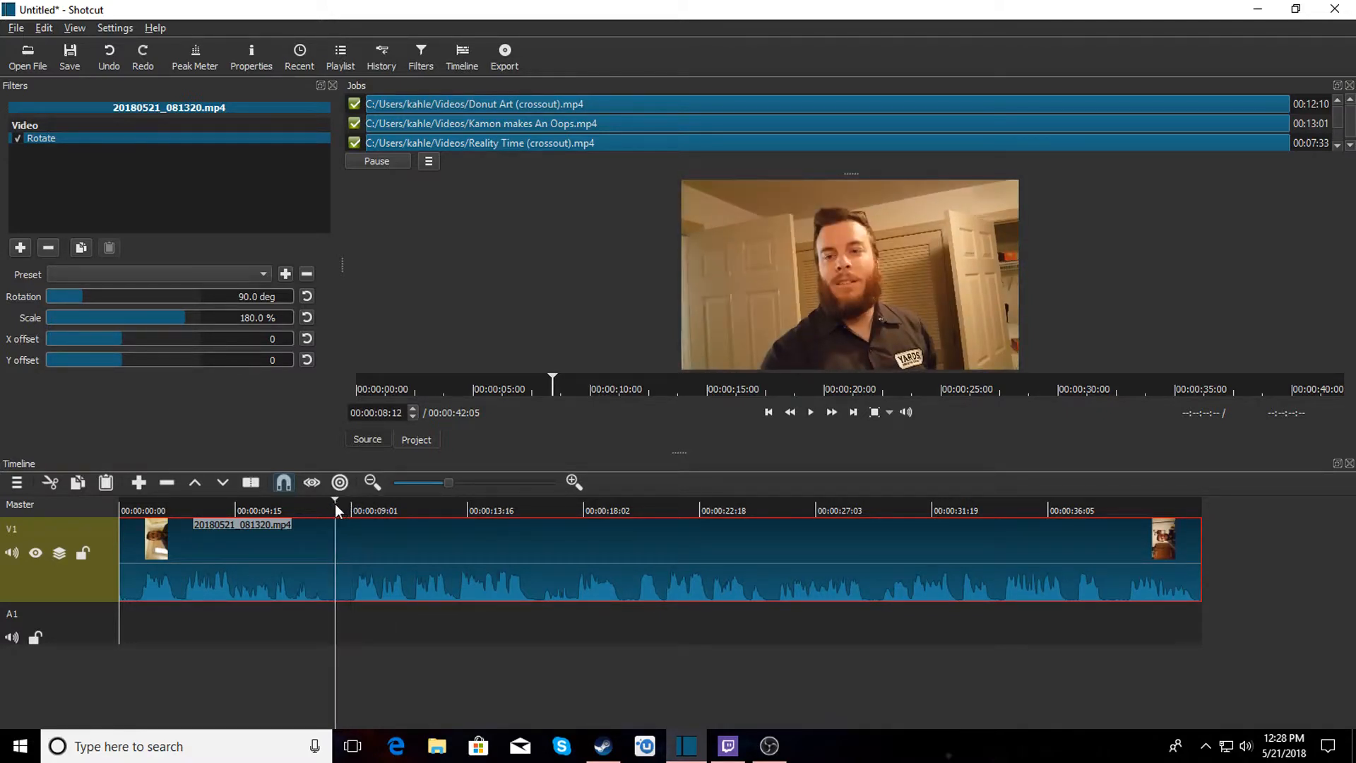
key("s")
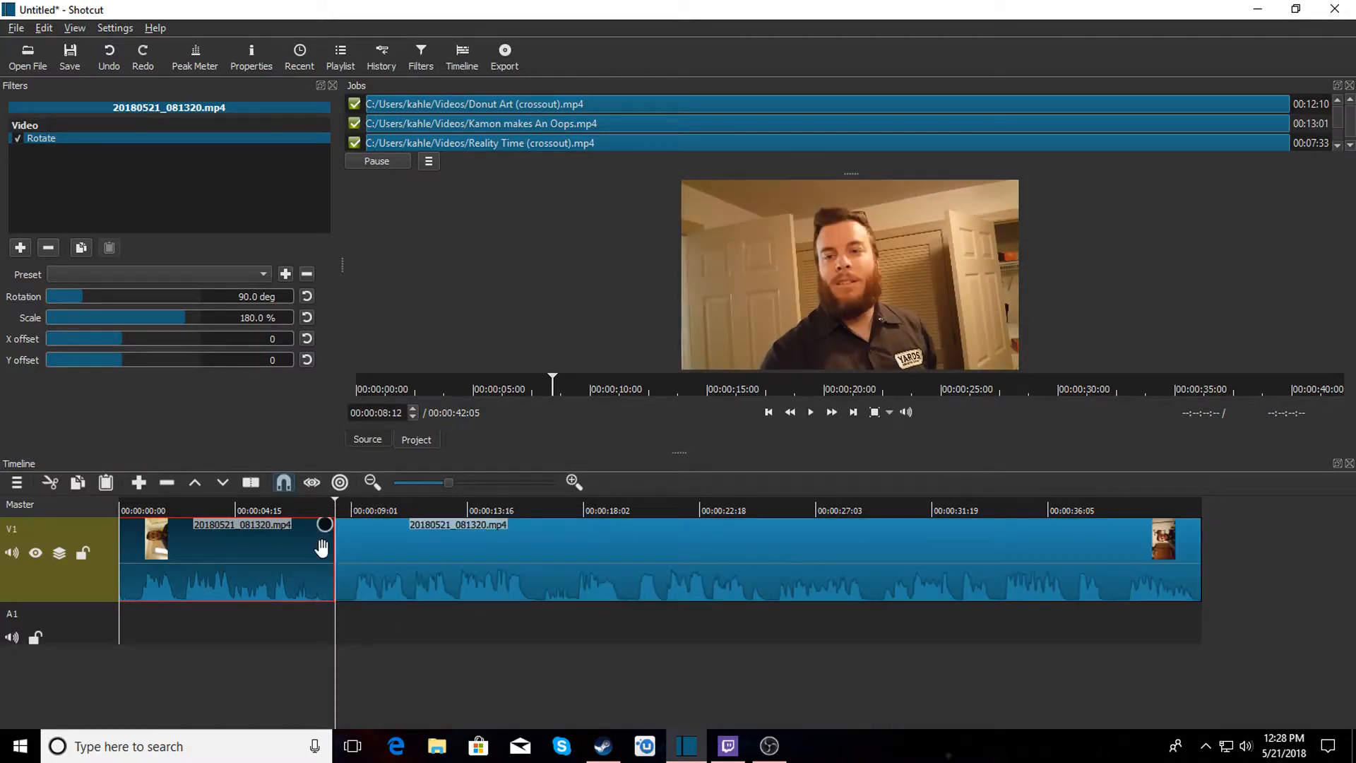
right_click(282, 576)
left_click(311, 616)
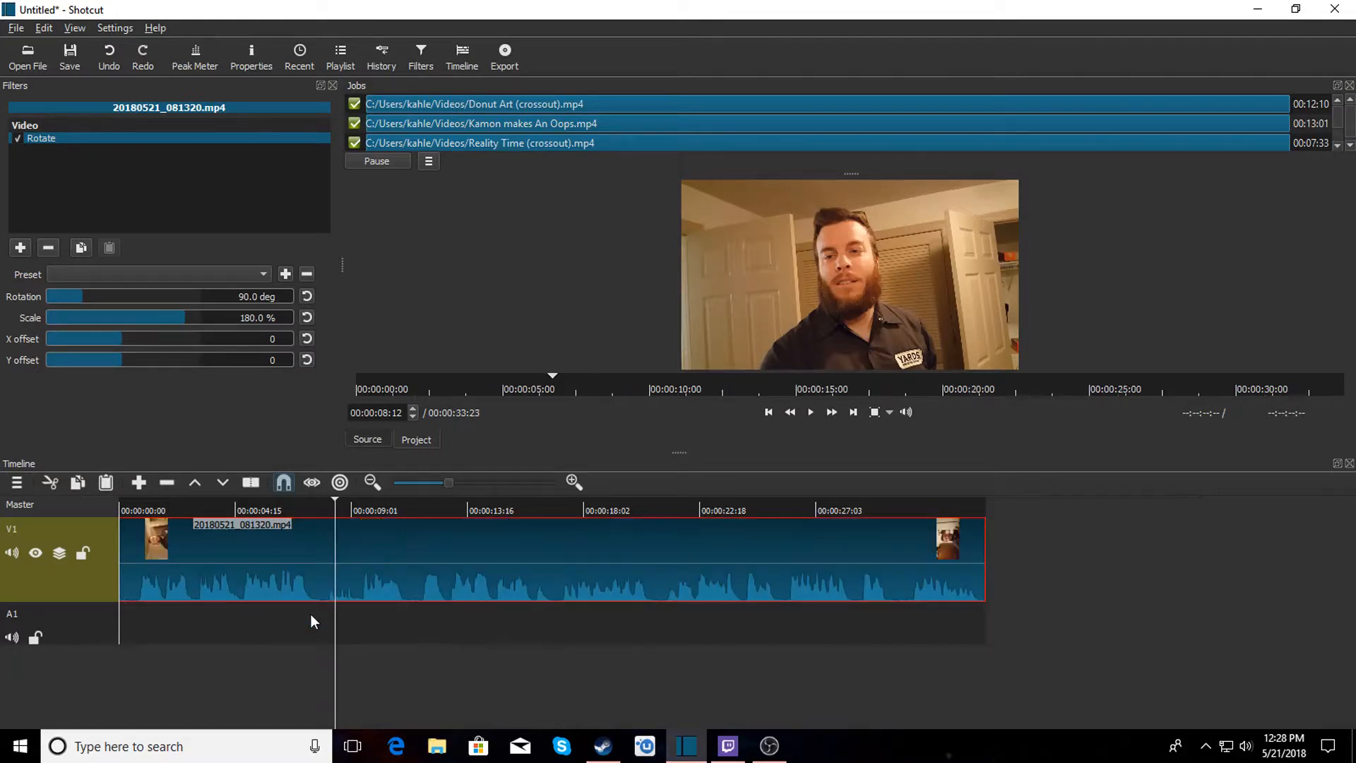
Split the clip at about 7.7 and 9.2 seconds and remove the short piece between the cuts.
left_click(140, 499)
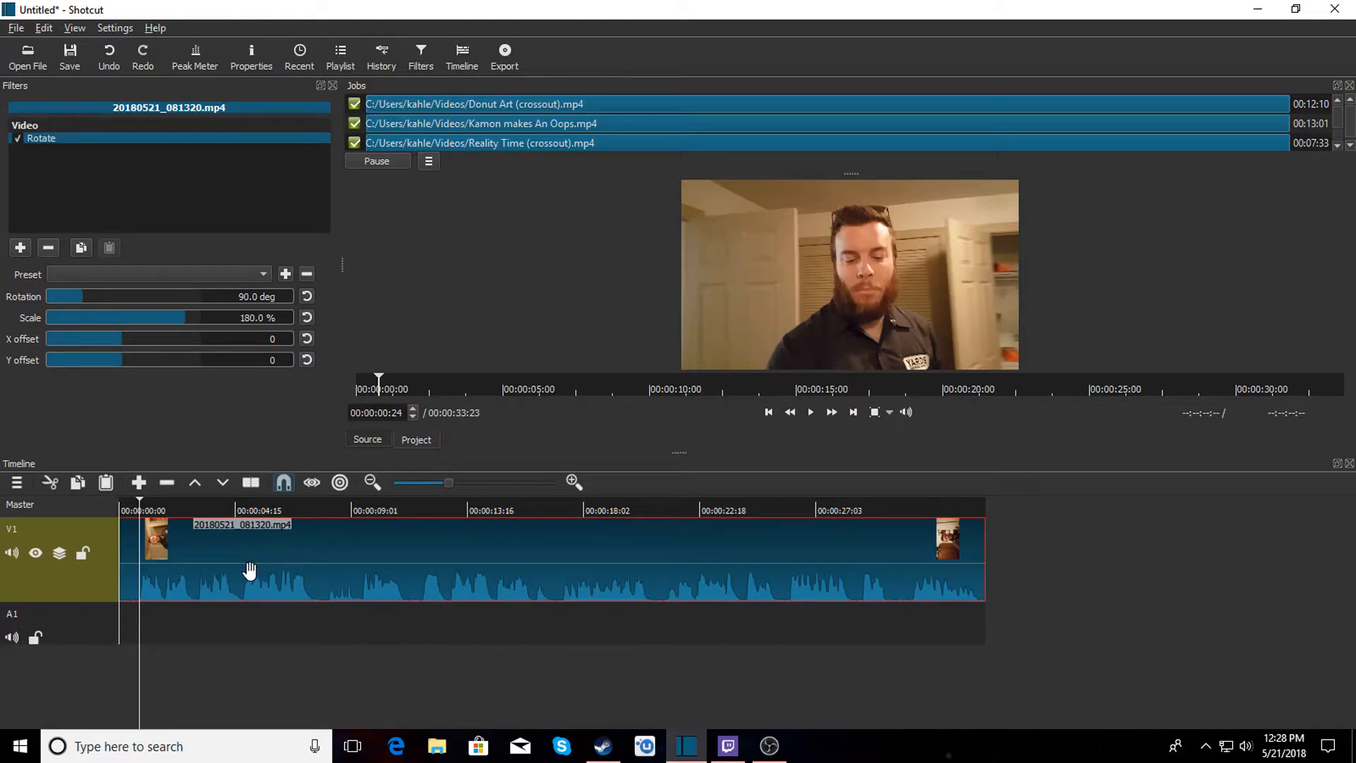
left_click(810, 413)
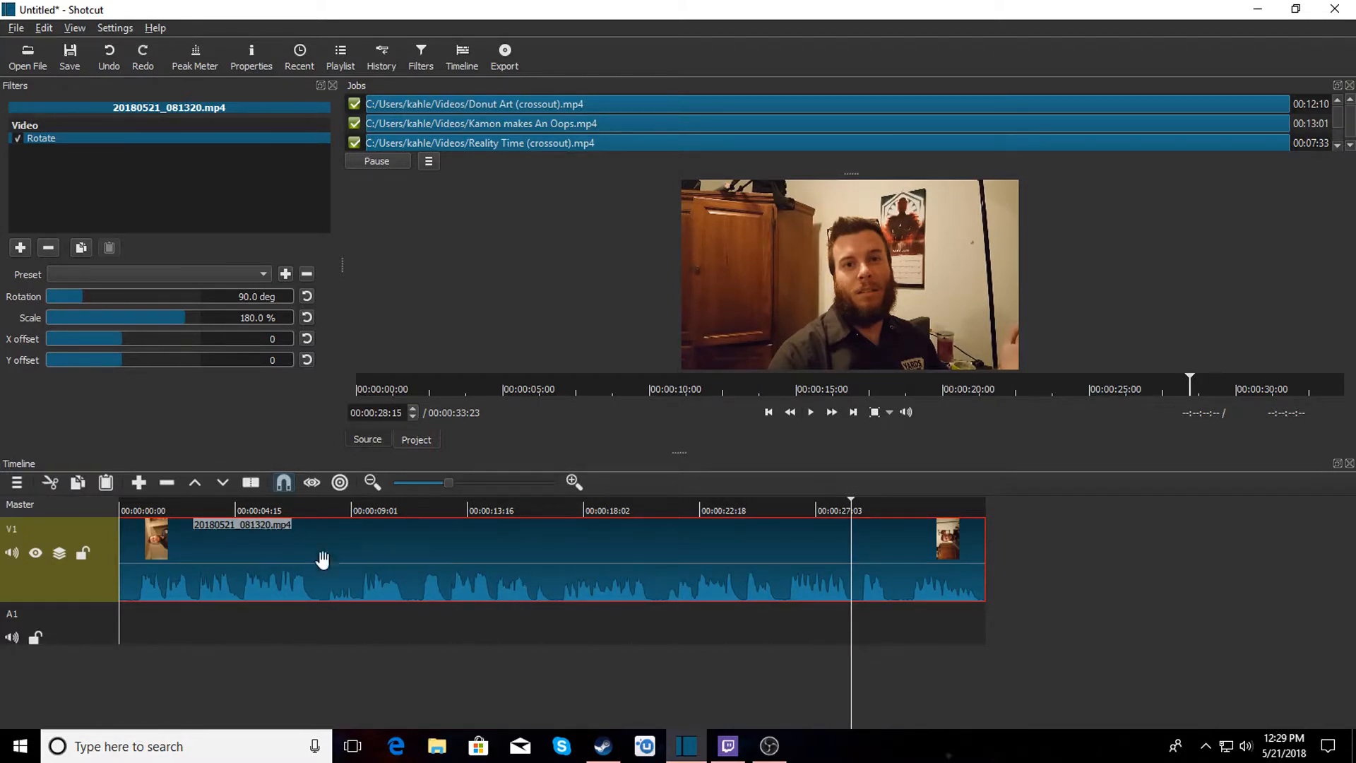
left_click(315, 503)
key("s")
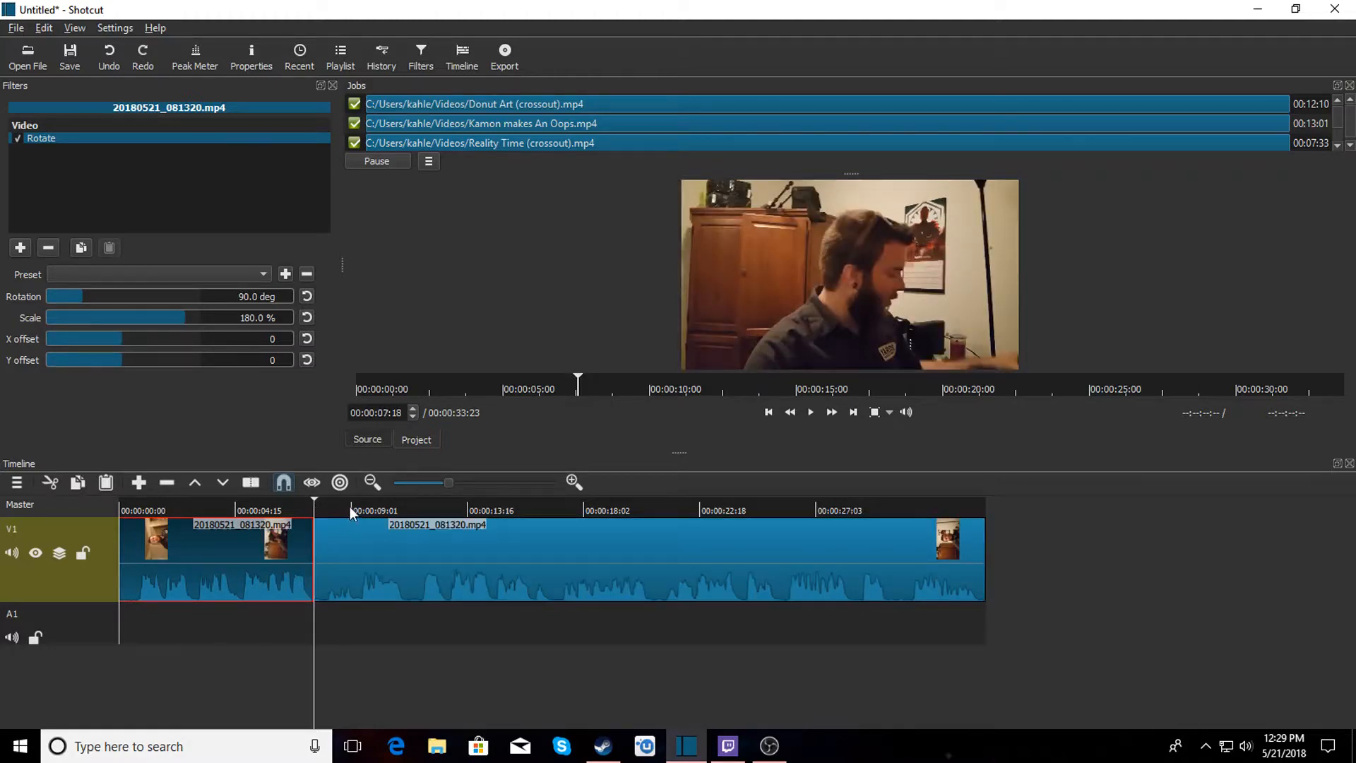
left_click(355, 510)
key("s")
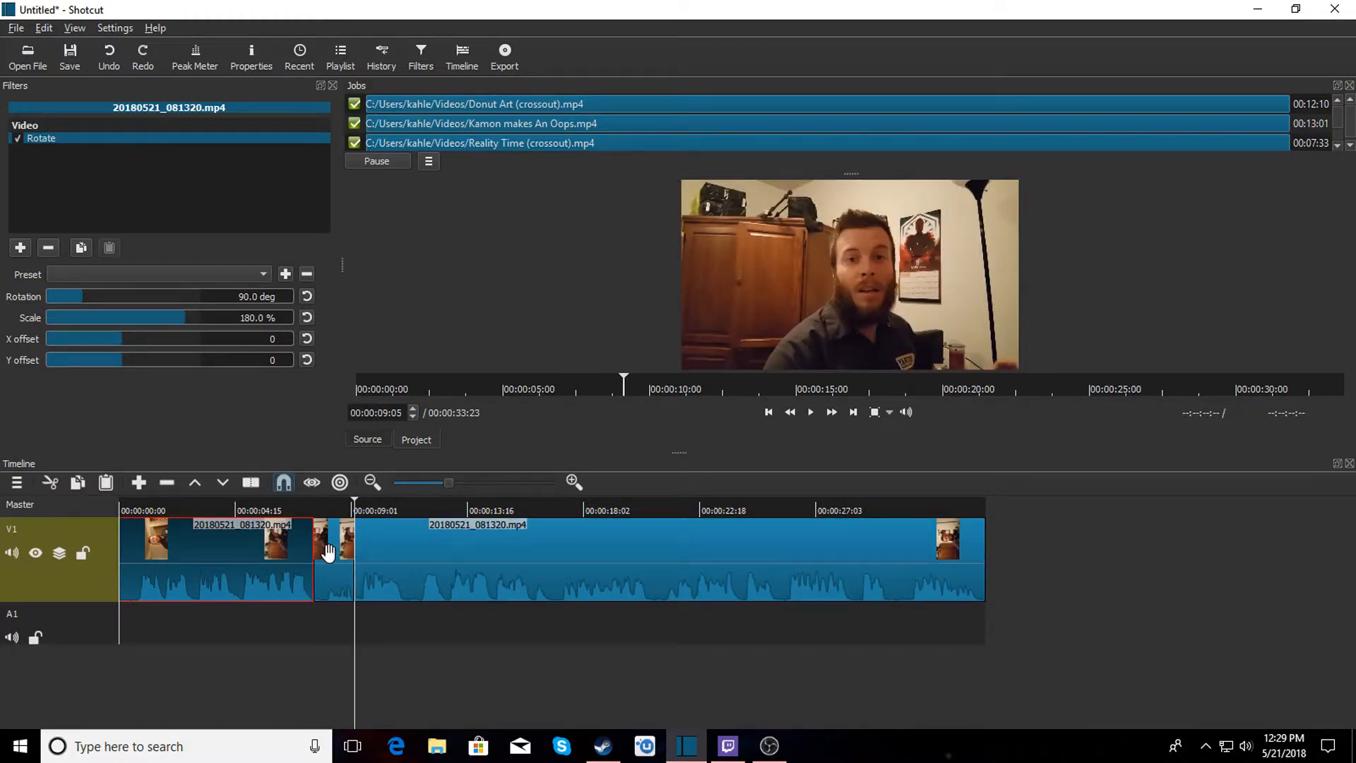
right_click(329, 554)
left_click(349, 602)
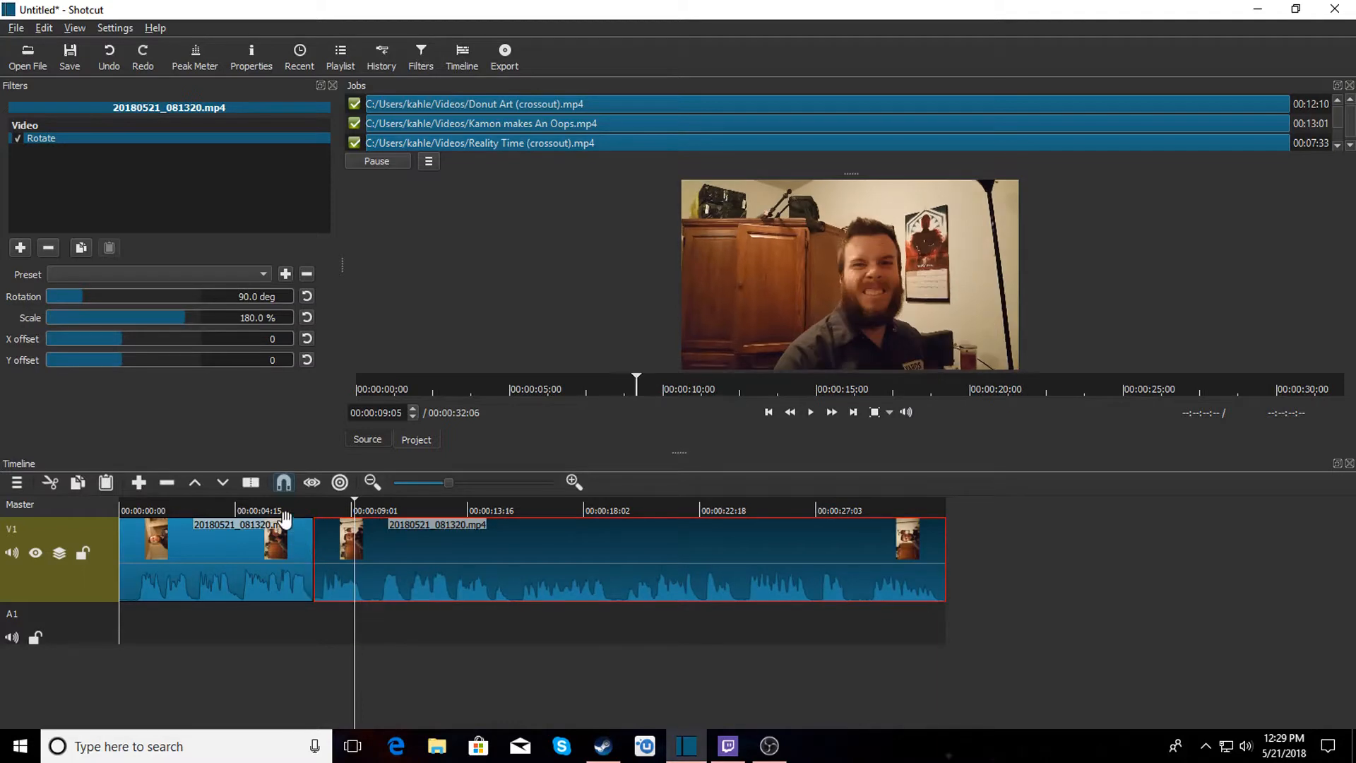
Review playback around the joined section and split the clip at about 00:00:09:18.
left_click(257, 507)
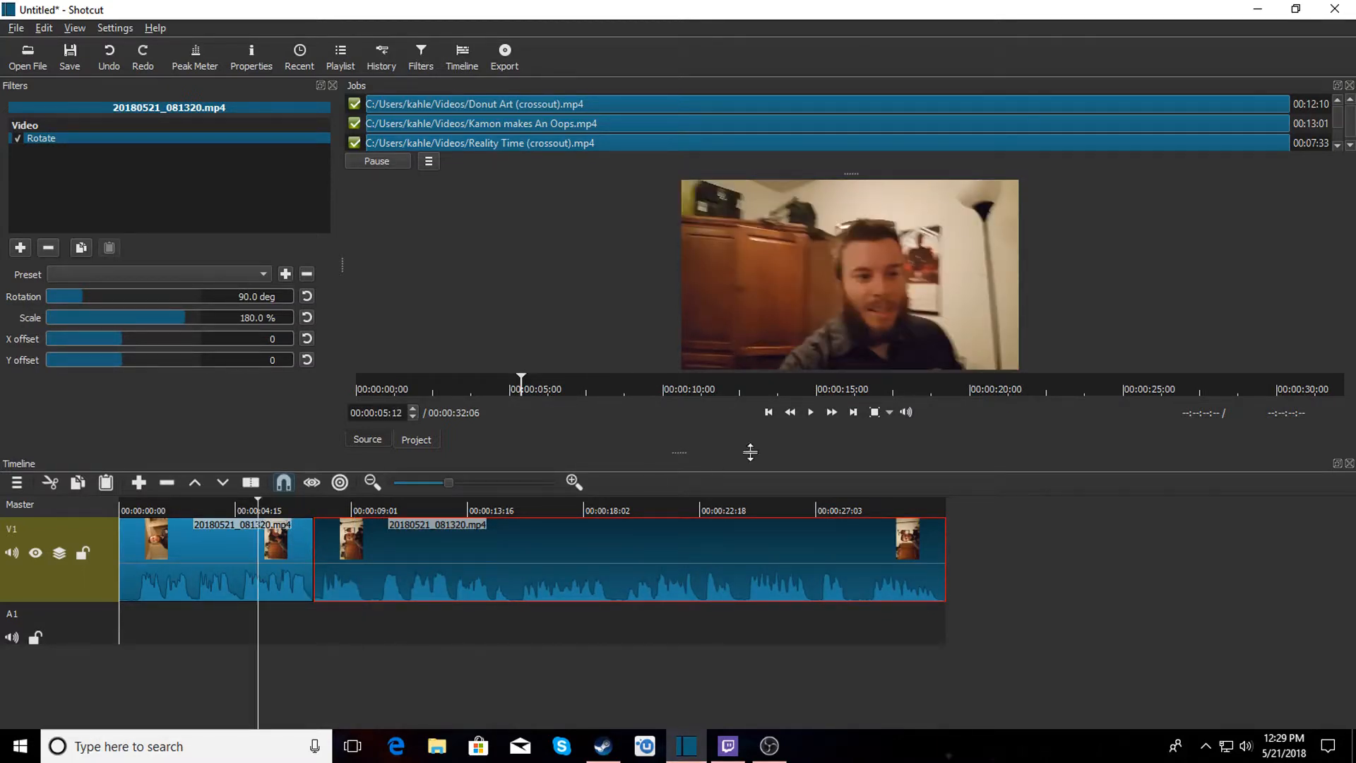
left_click(813, 414)
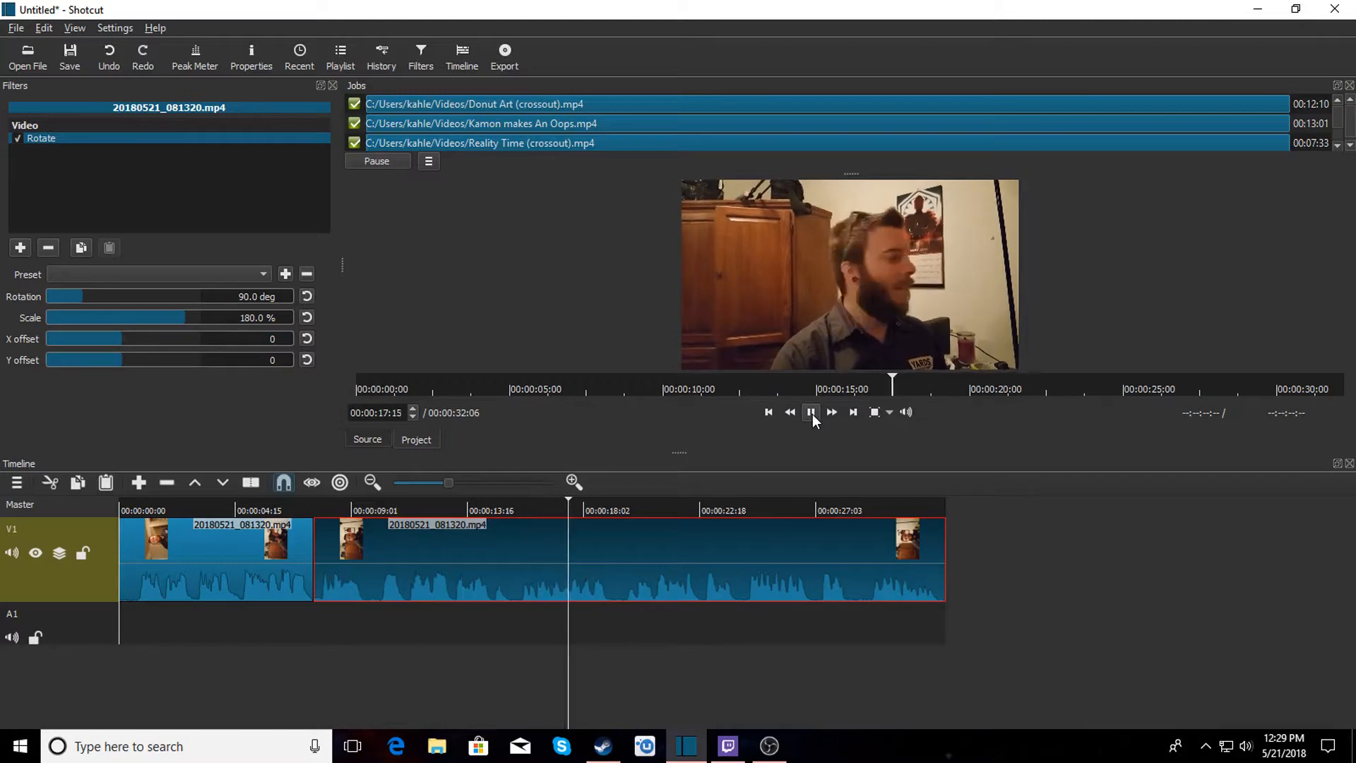
left_click(350, 502)
left_click(333, 502)
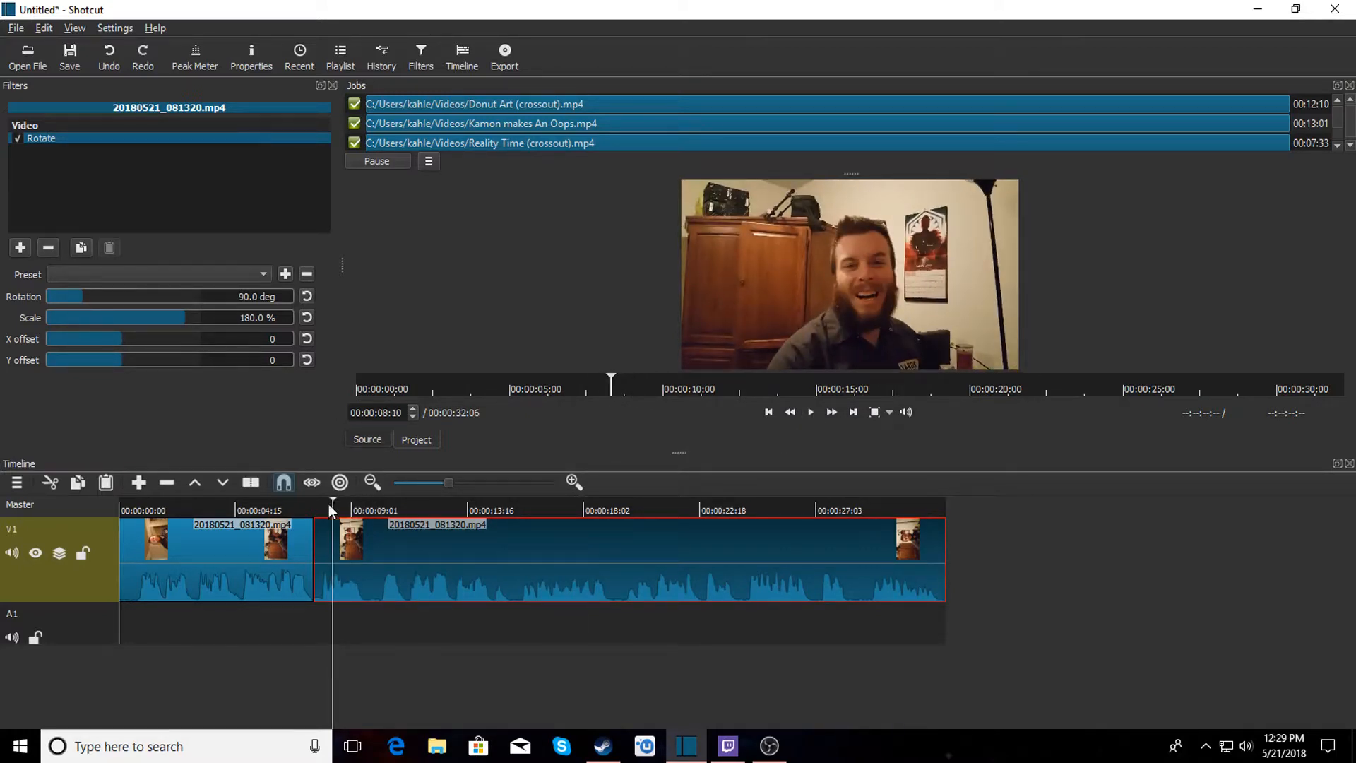
left_click(312, 504)
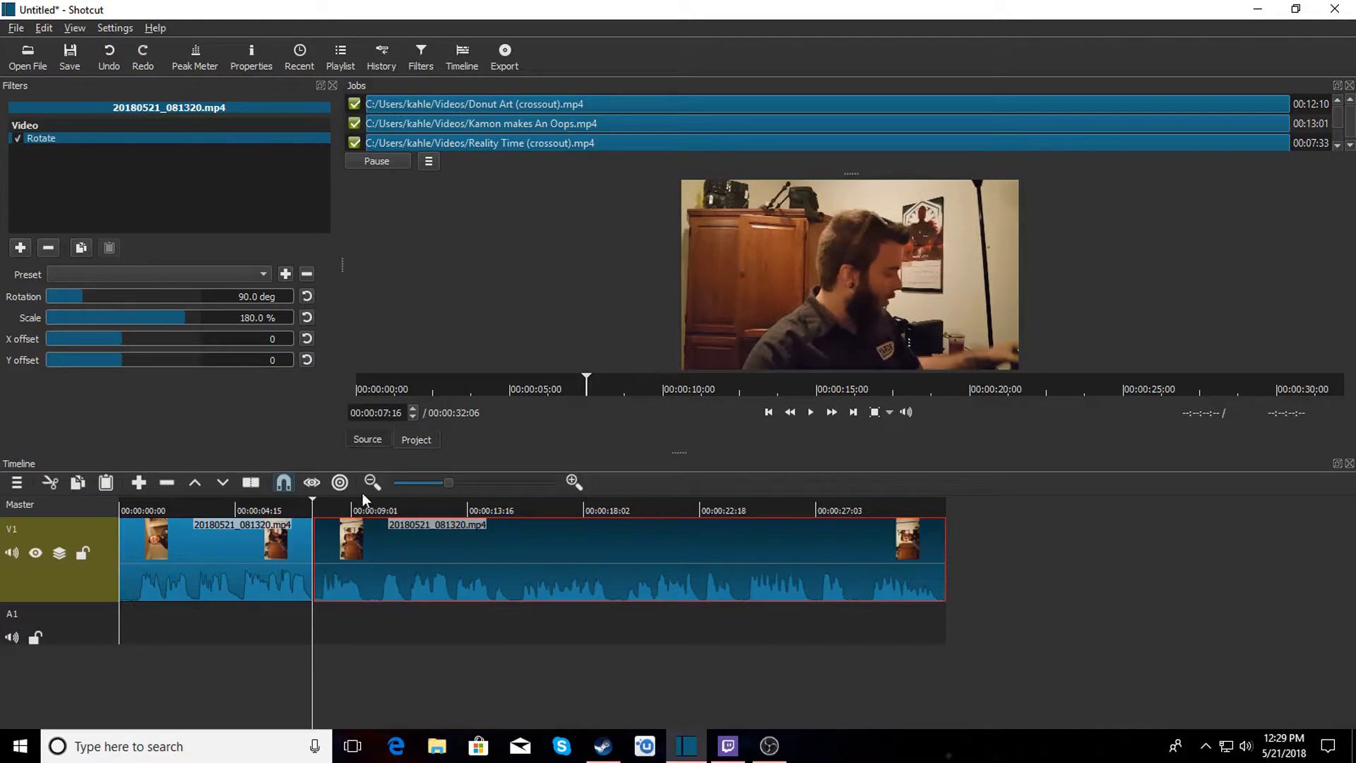
left_click(809, 413)
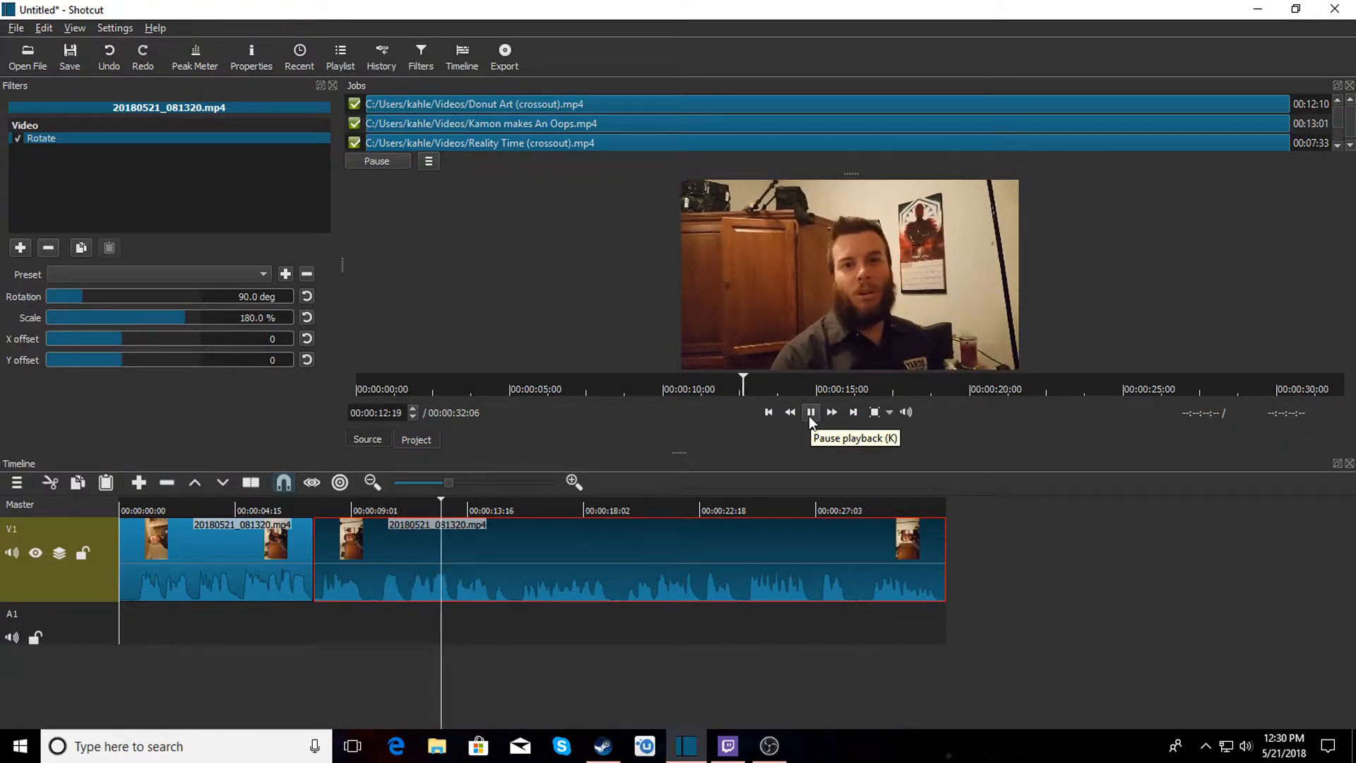
left_click(809, 413)
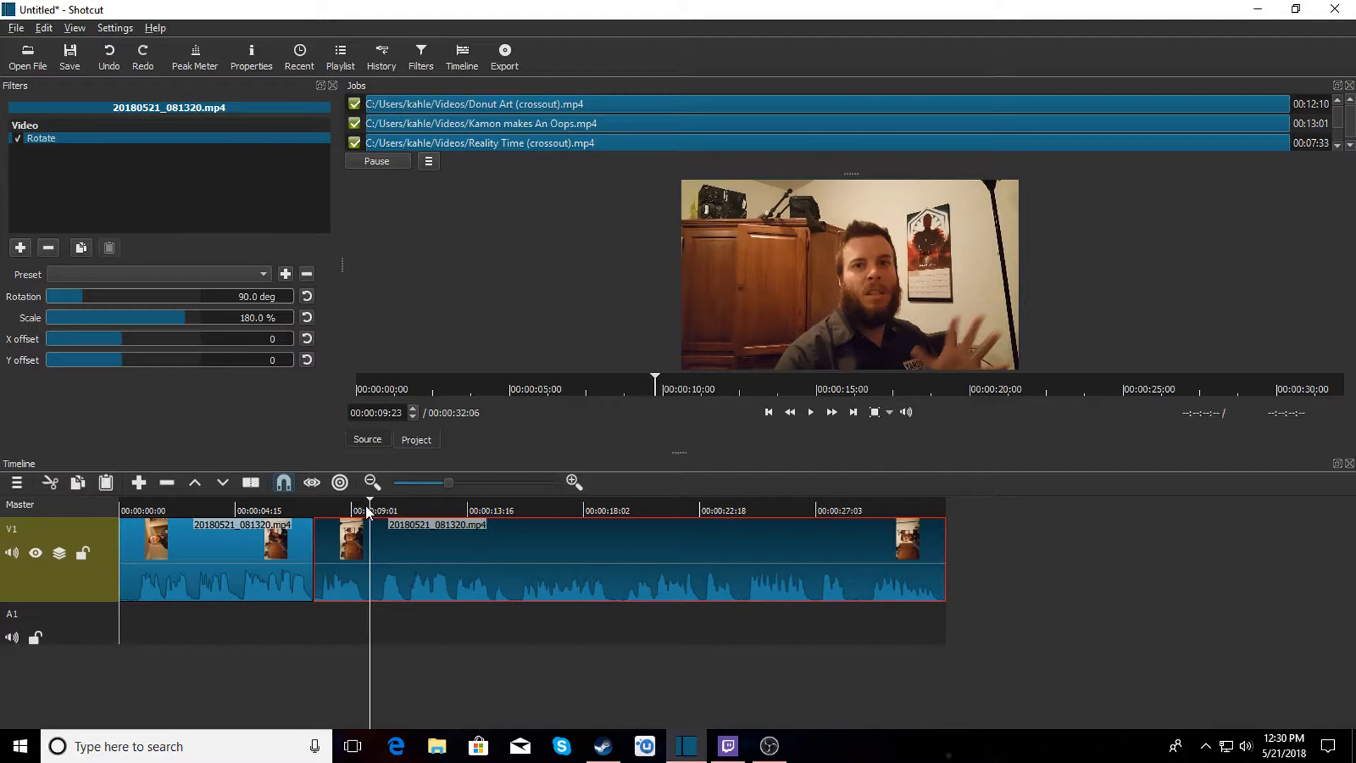
left_click(366, 510)
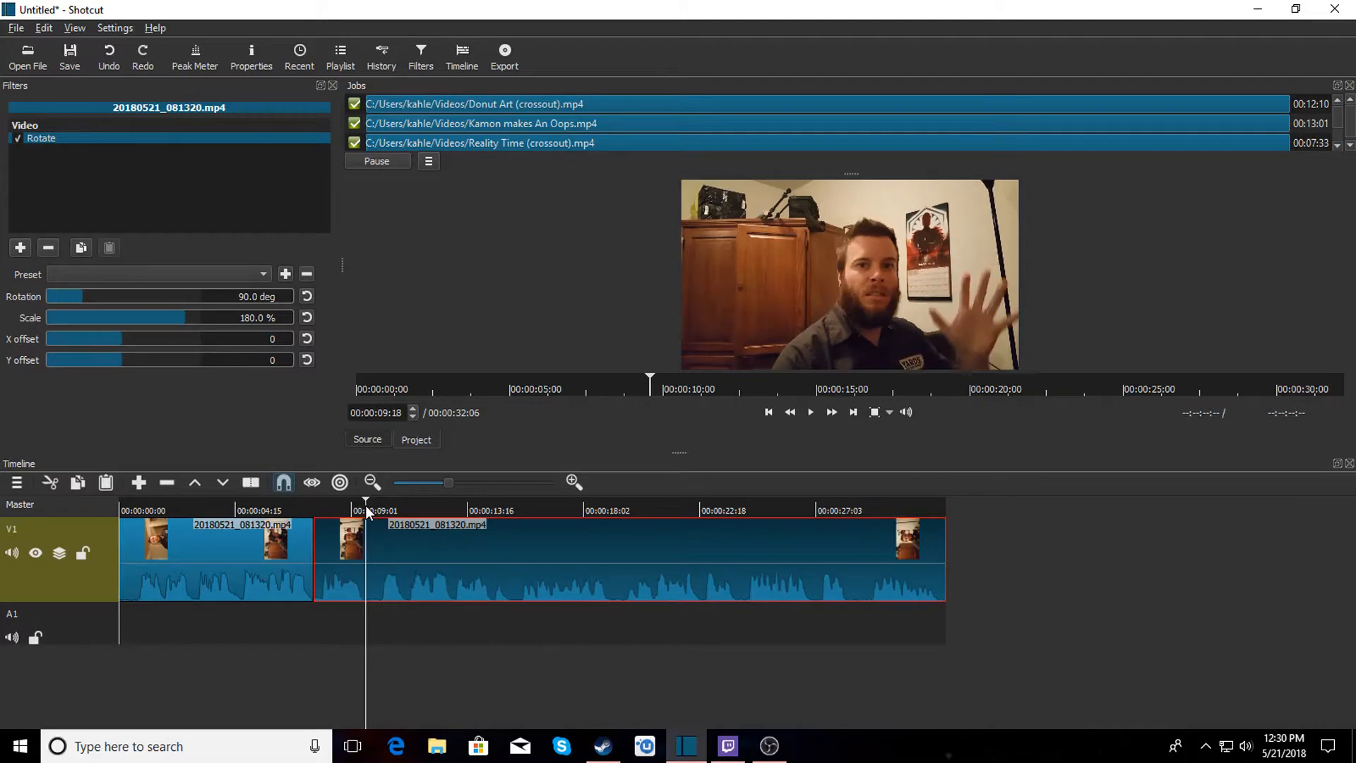
key("s")
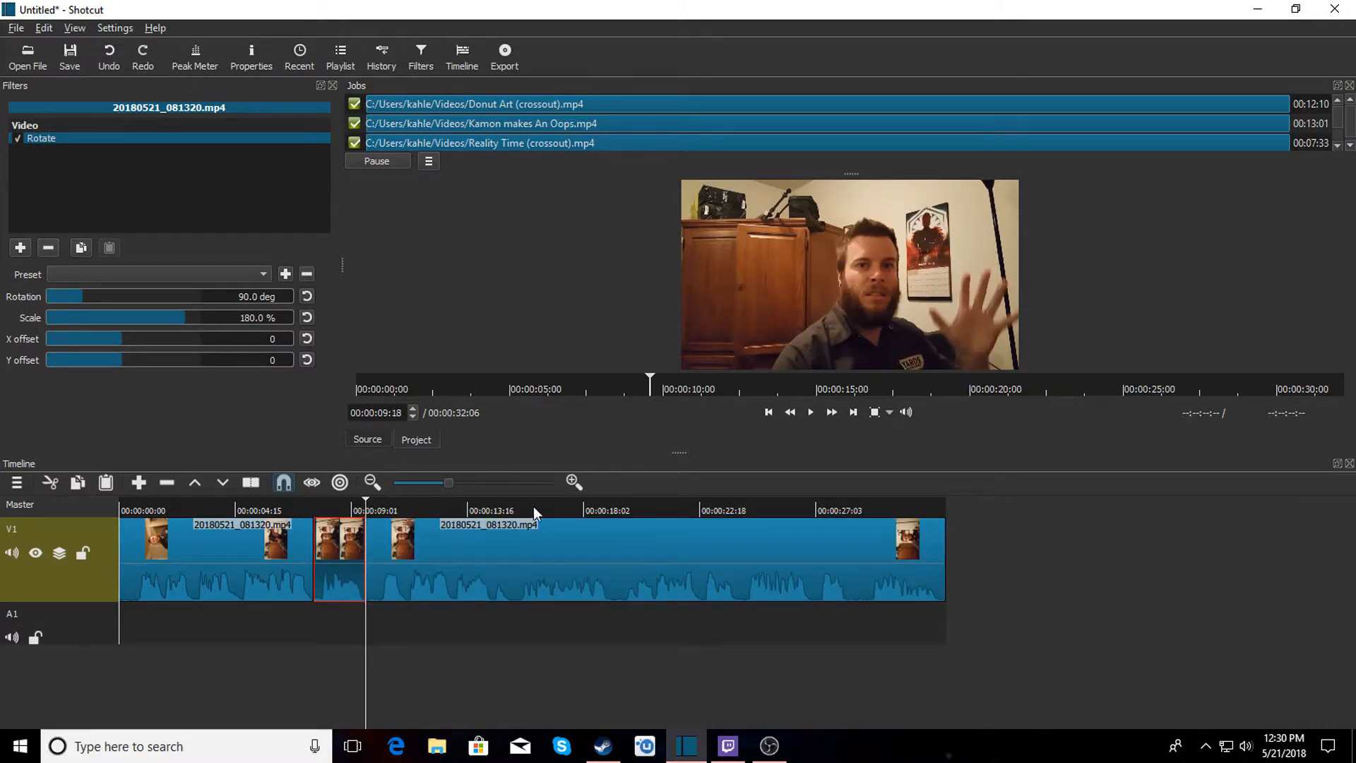
Split the clip again at about 00:00:24:08 and remove the segment between the two cuts.
left_click(599, 511)
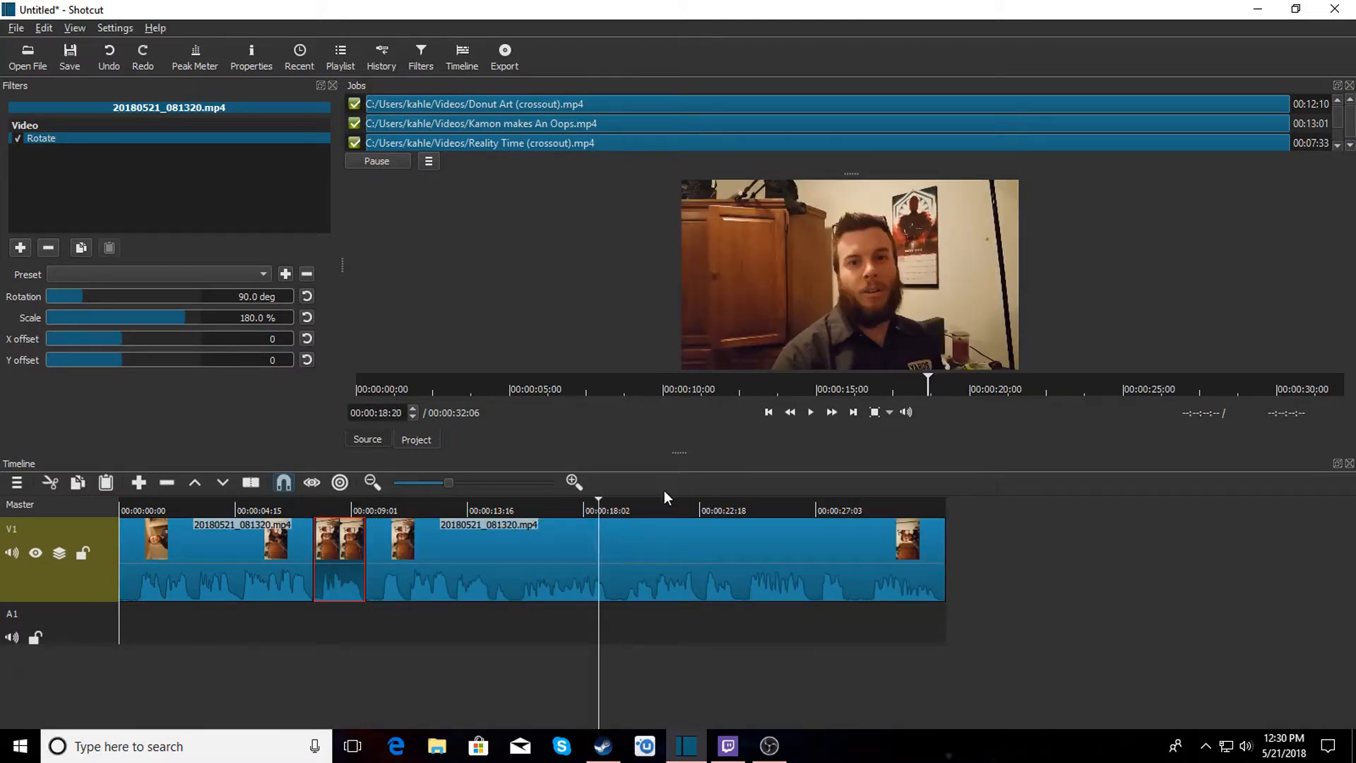
left_click(813, 417)
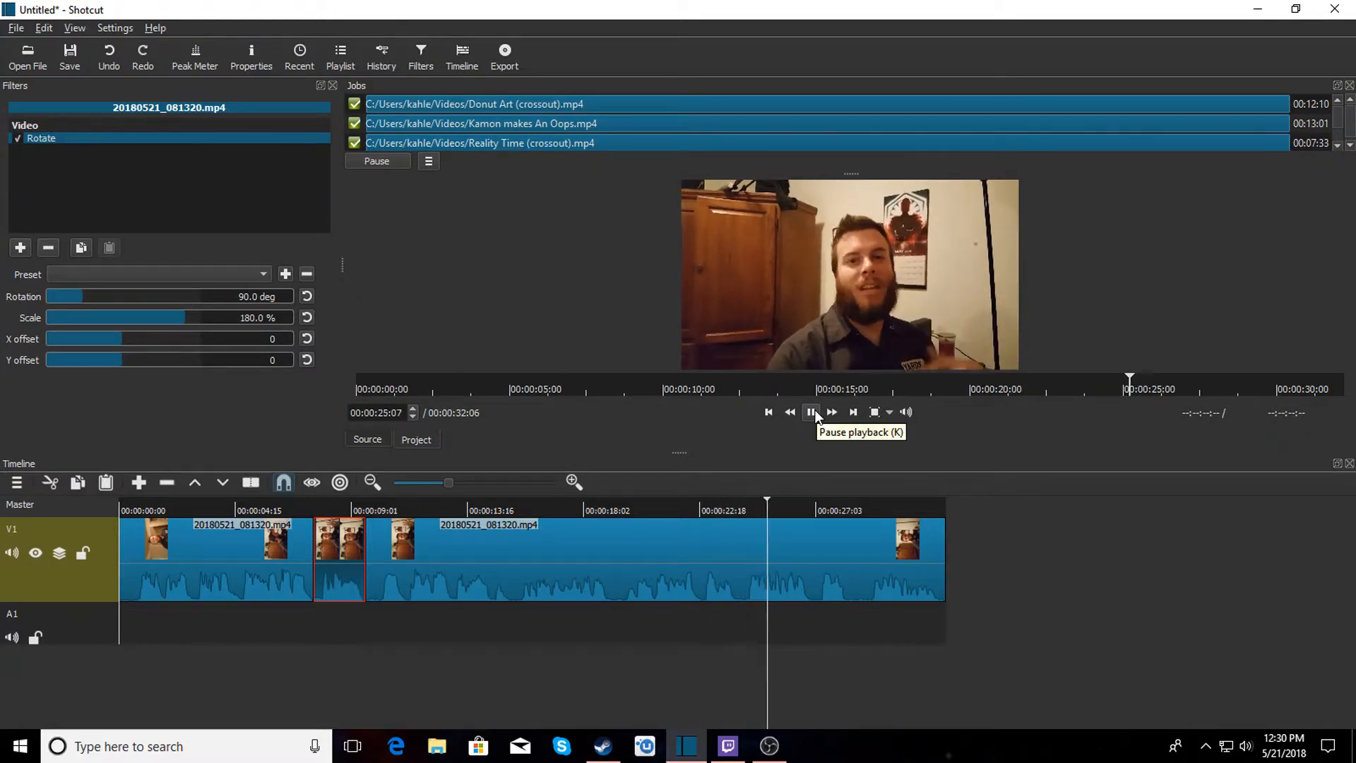
left_click(812, 413)
left_click(739, 503)
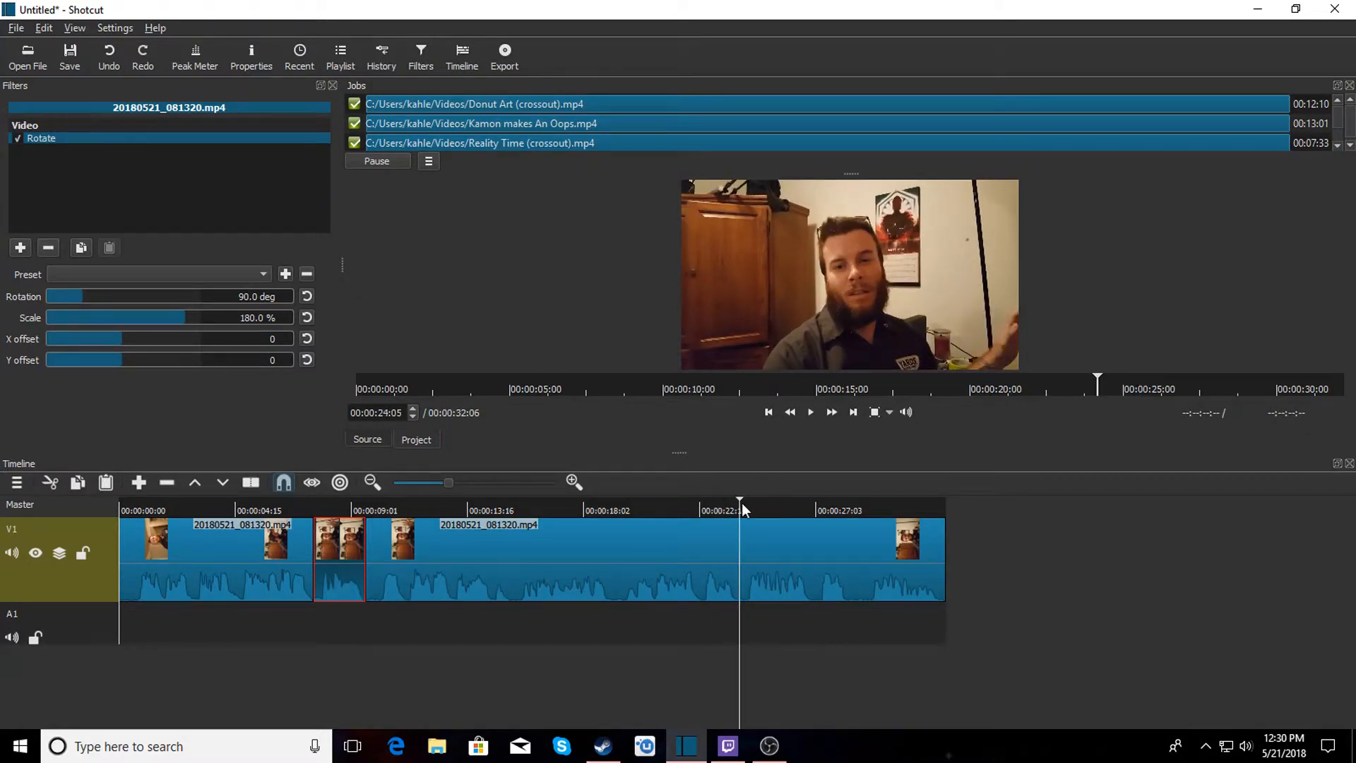
left_click(742, 503)
key("s")
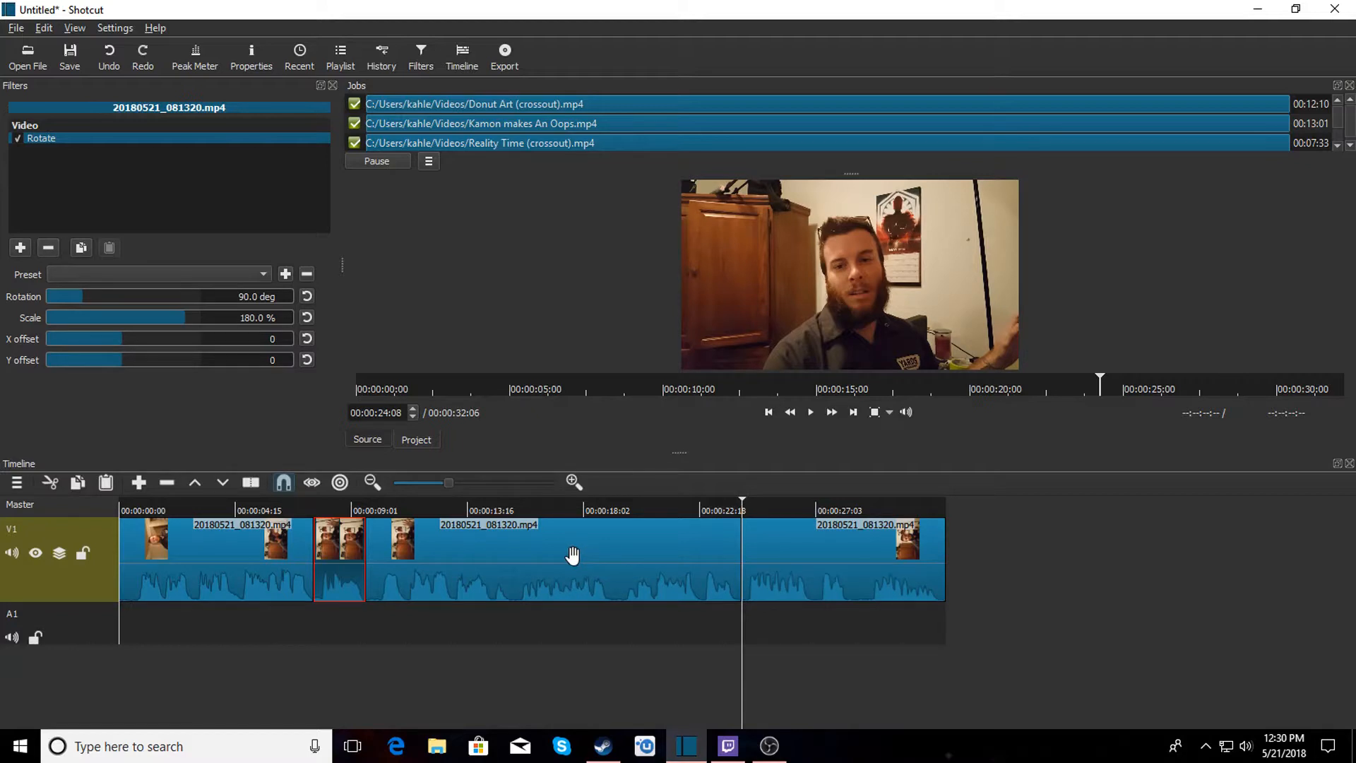
left_click(427, 557)
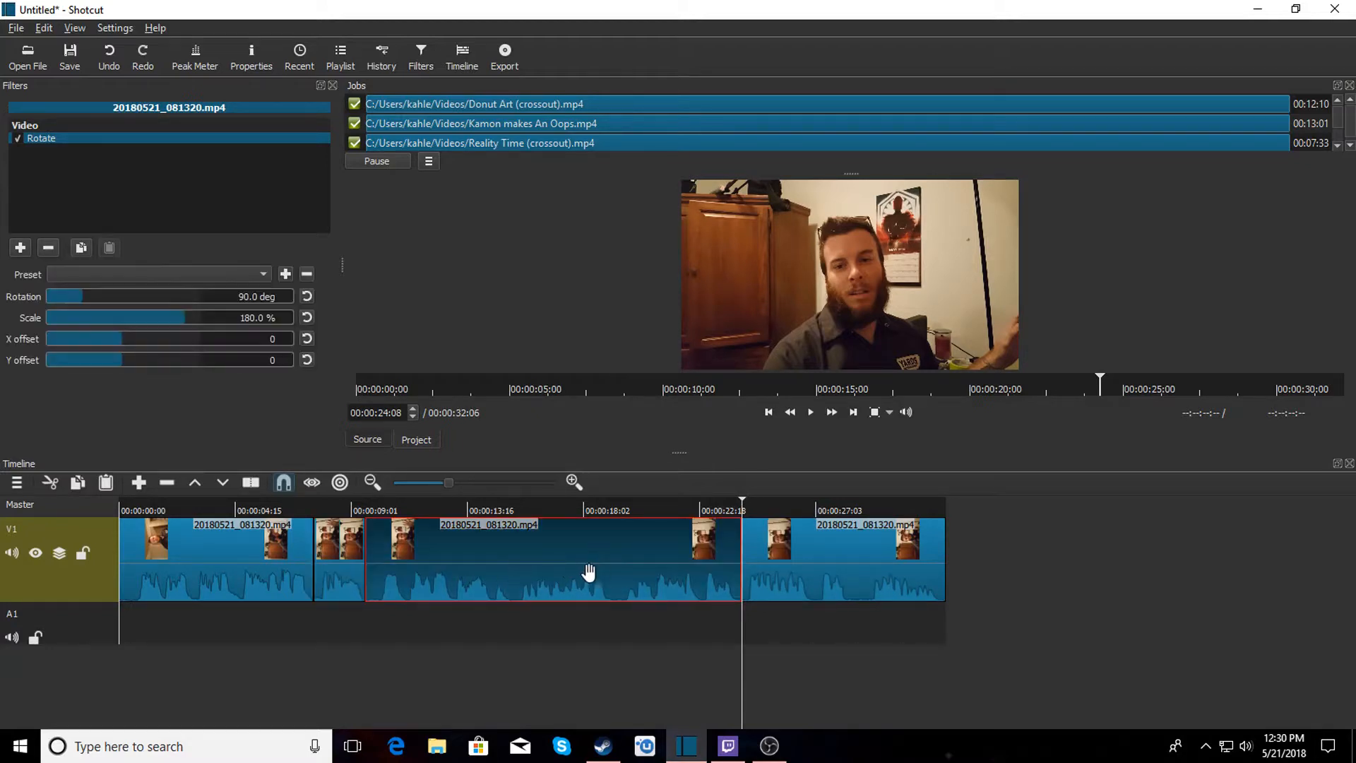
right_click(531, 567)
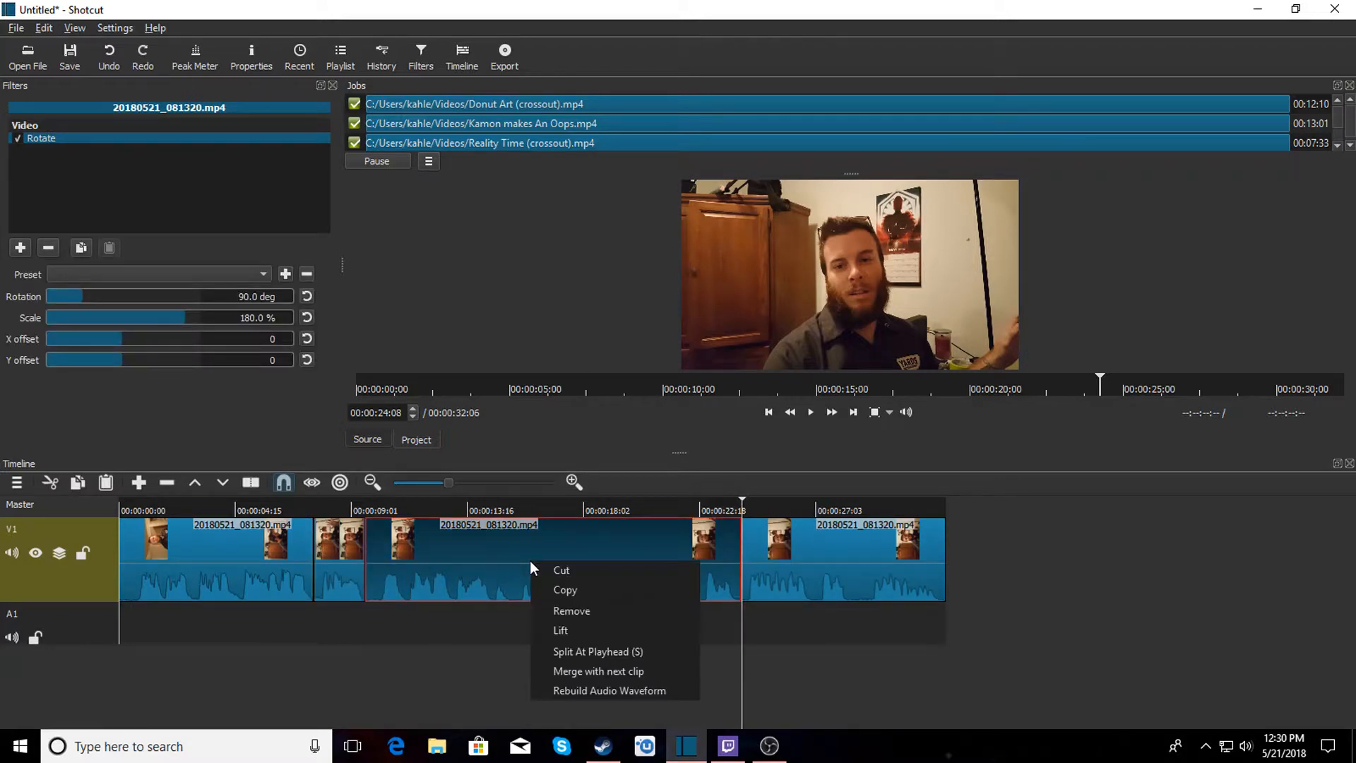
left_click(571, 612)
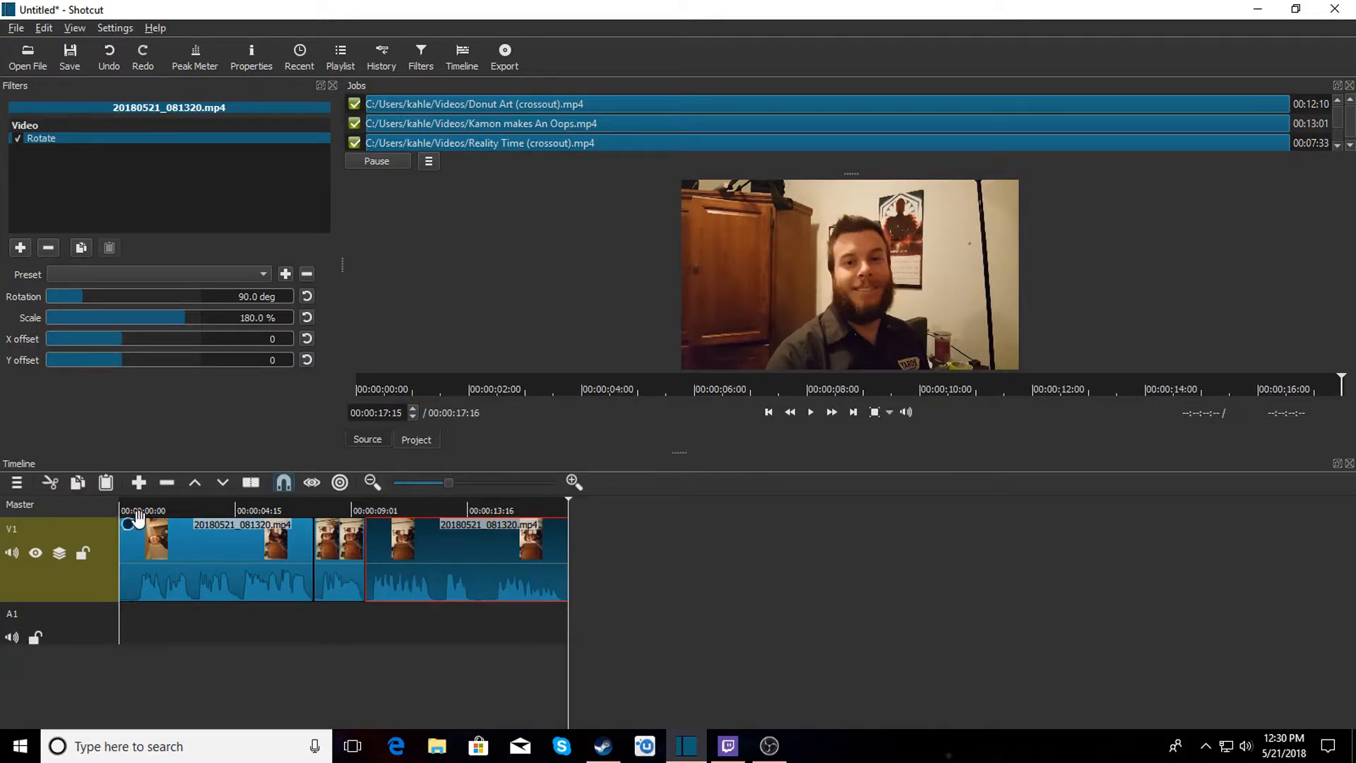
Review playback of the joined clip and move the final segment right to open a gap after the middle piece.
left_click(223, 506)
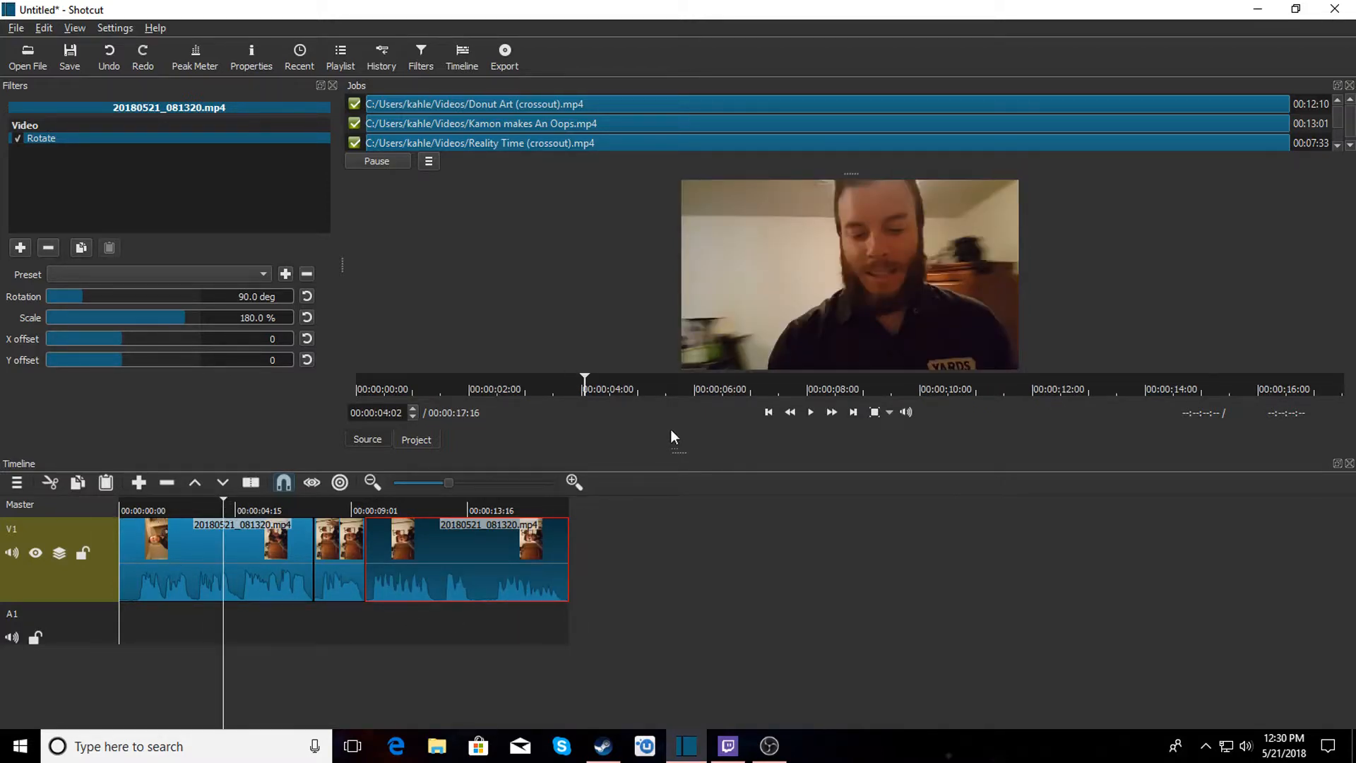
left_click(812, 413)
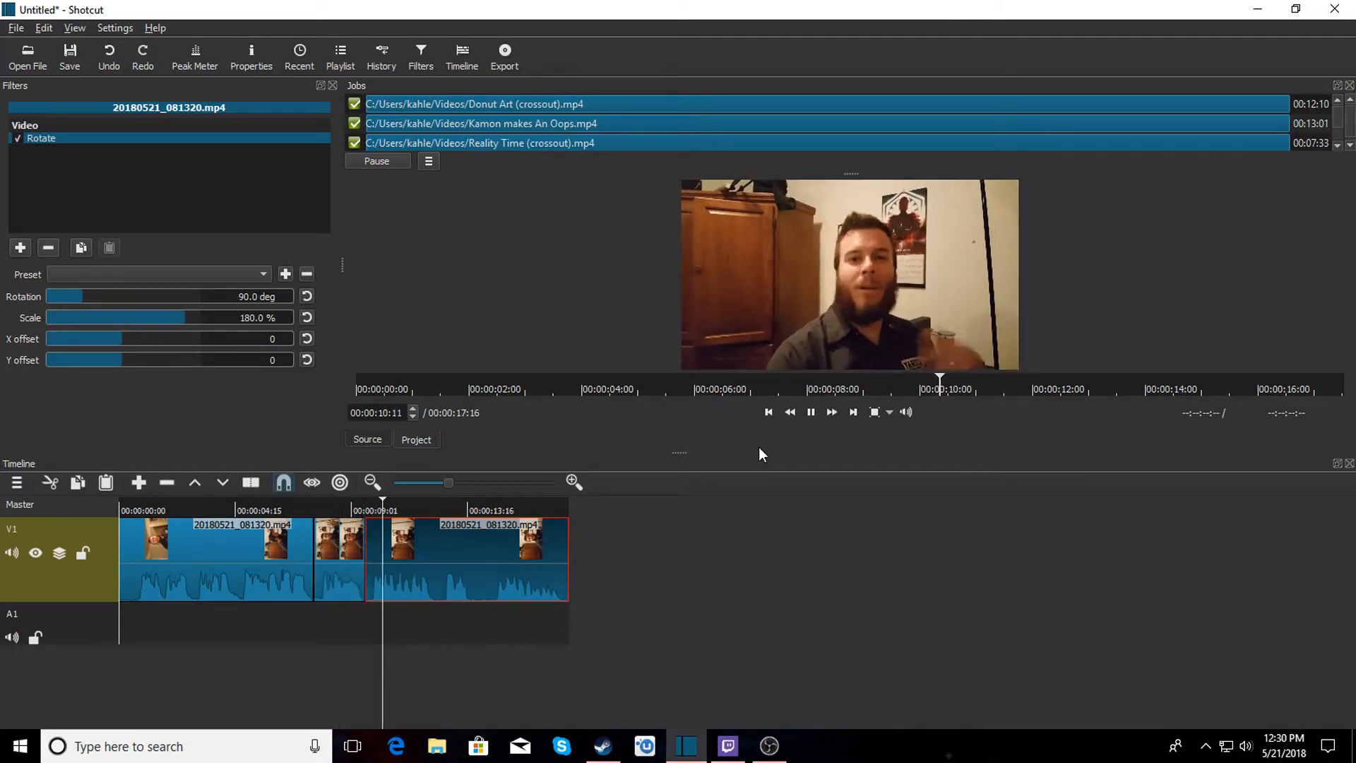
left_click(814, 415)
left_click_drag(452, 558, 568, 555)
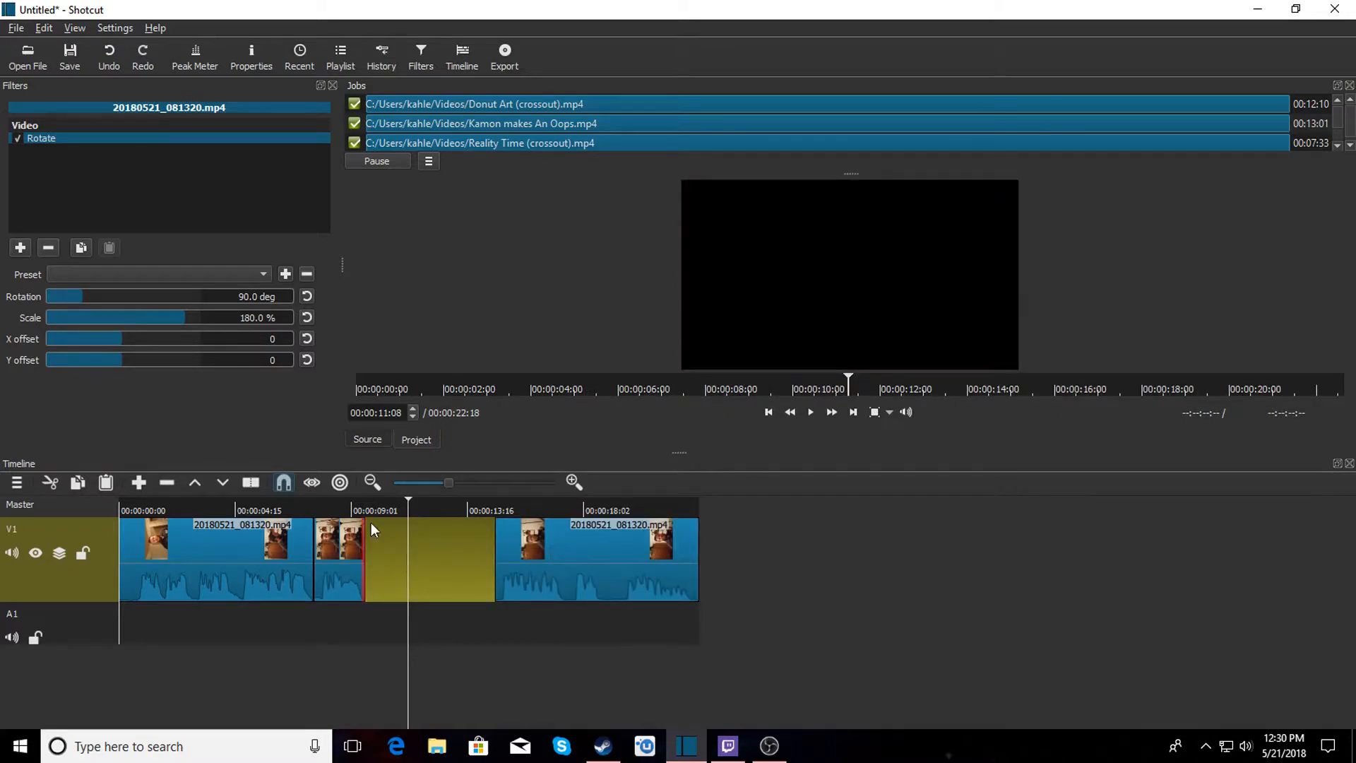
Open WUWM Intro Video from the Videos folder, drop it into the timeline gap, and play back the result.
left_click(21, 55)
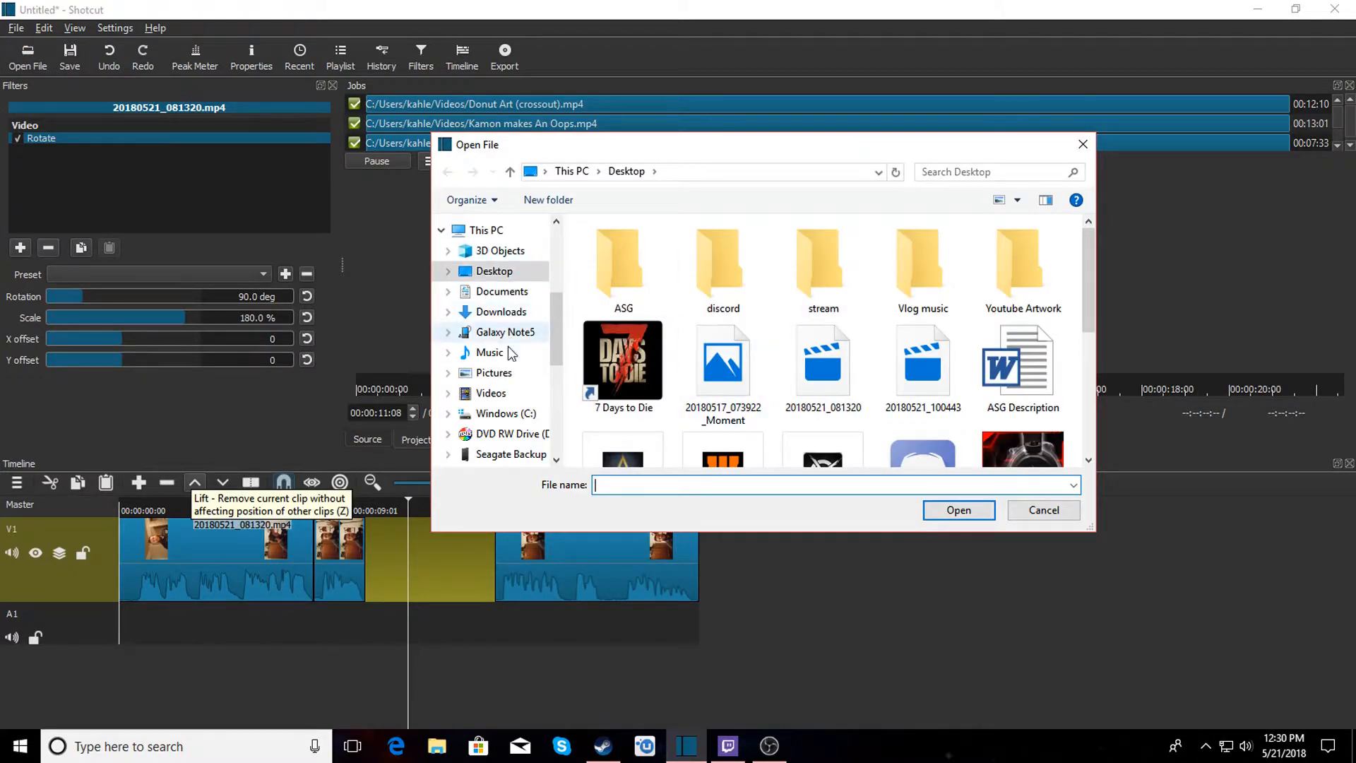
left_click(500, 396)
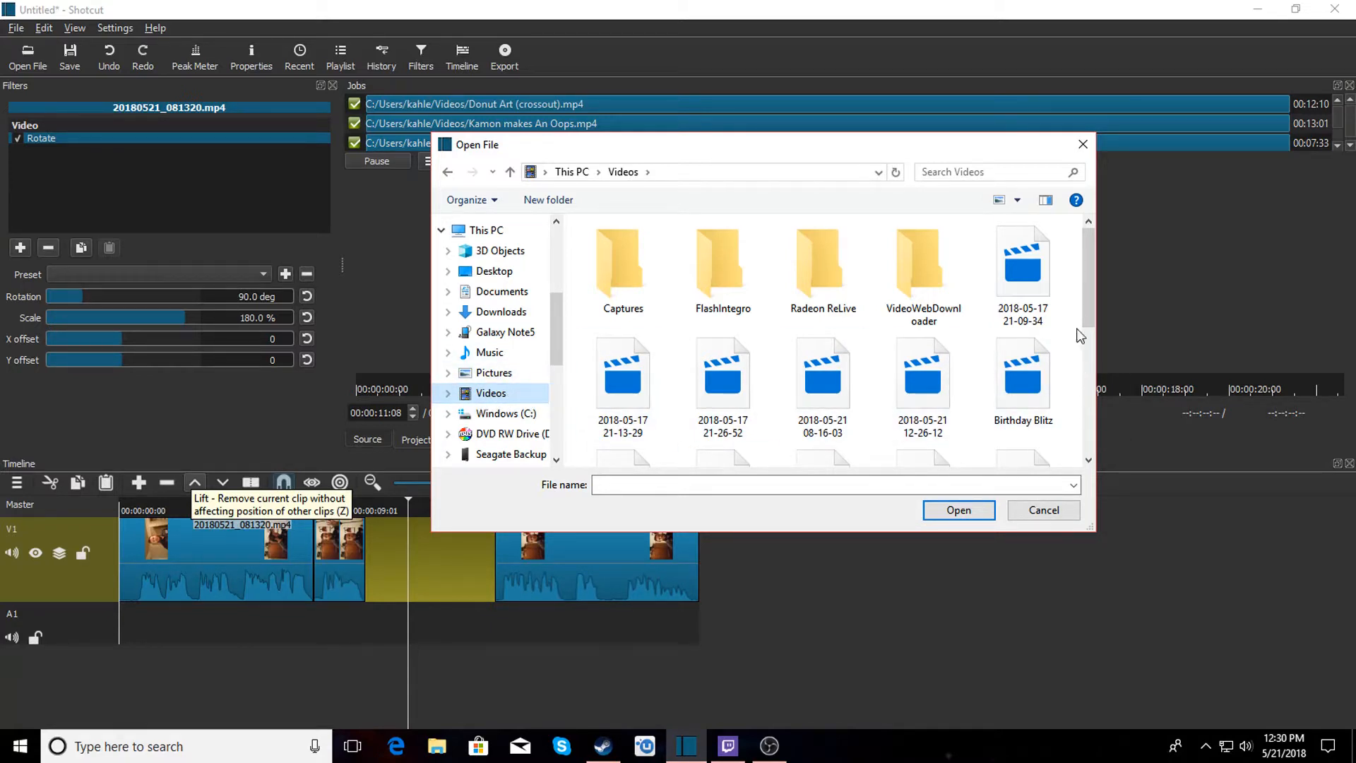
left_click_drag(1087, 302, 1092, 329)
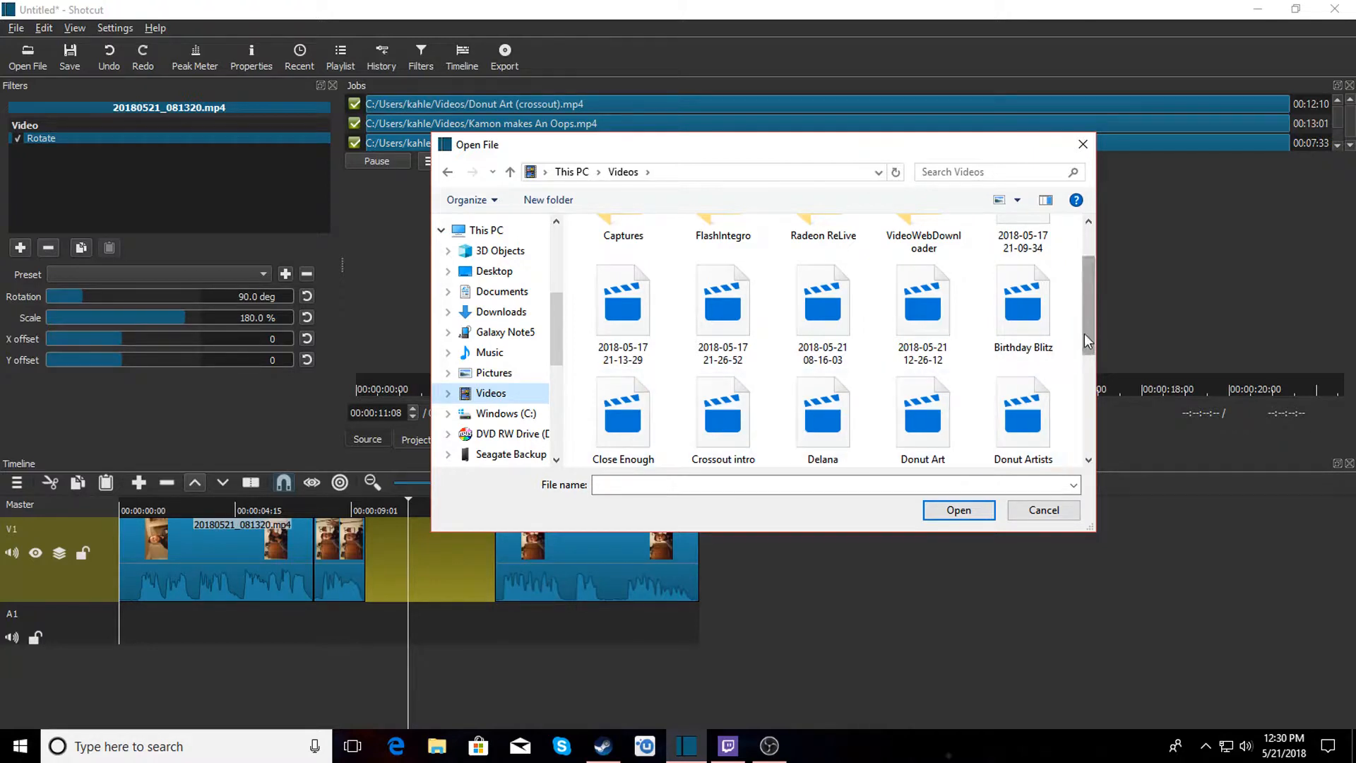
left_click_drag(1087, 316, 1109, 438)
left_click(919, 417)
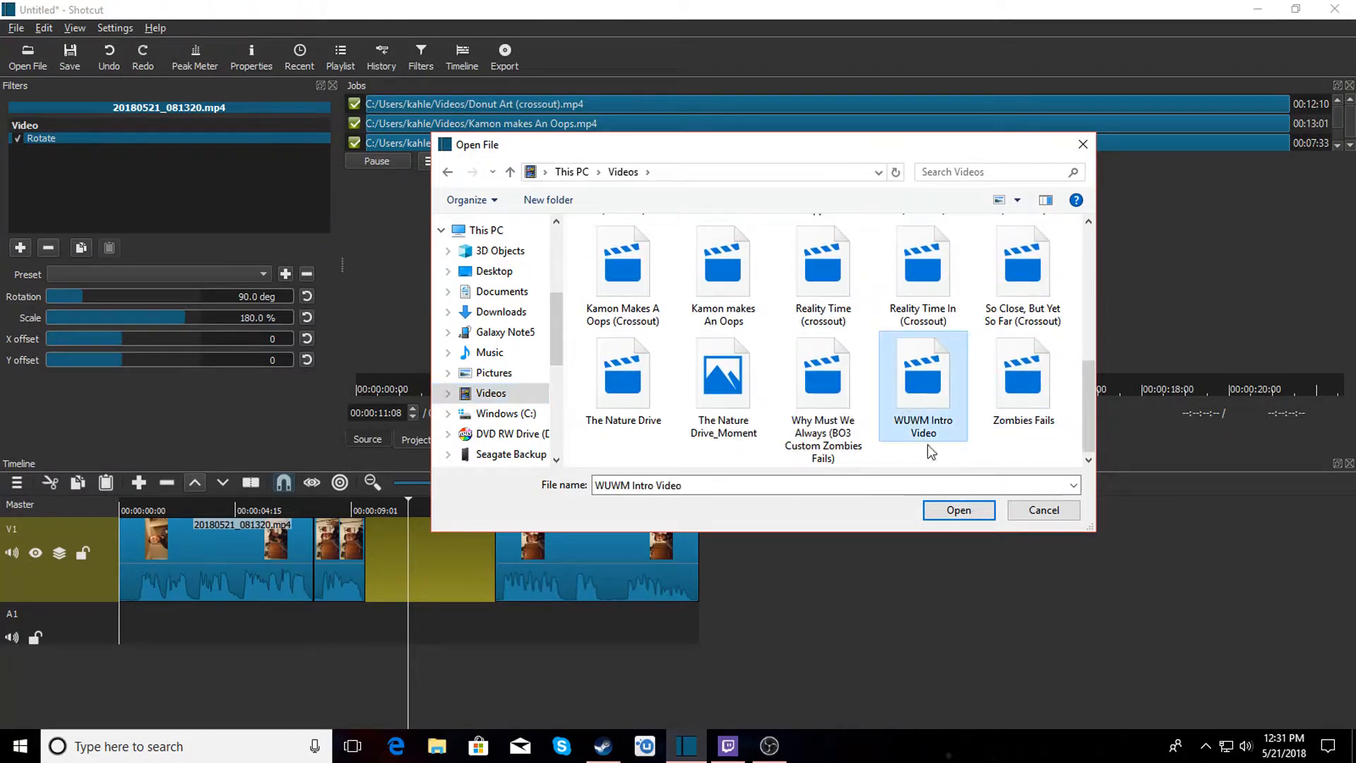
left_click(969, 517)
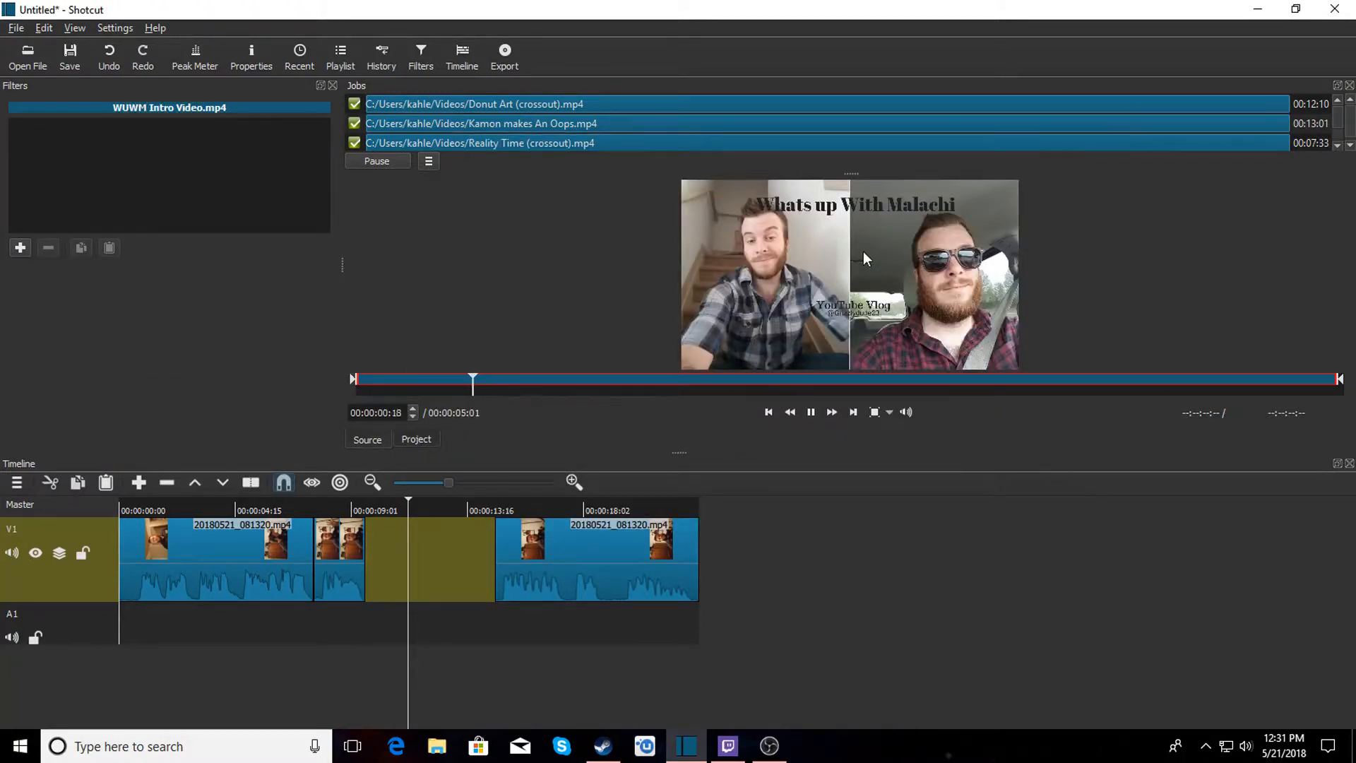
left_click_drag(548, 447, 370, 547)
left_click(523, 617)
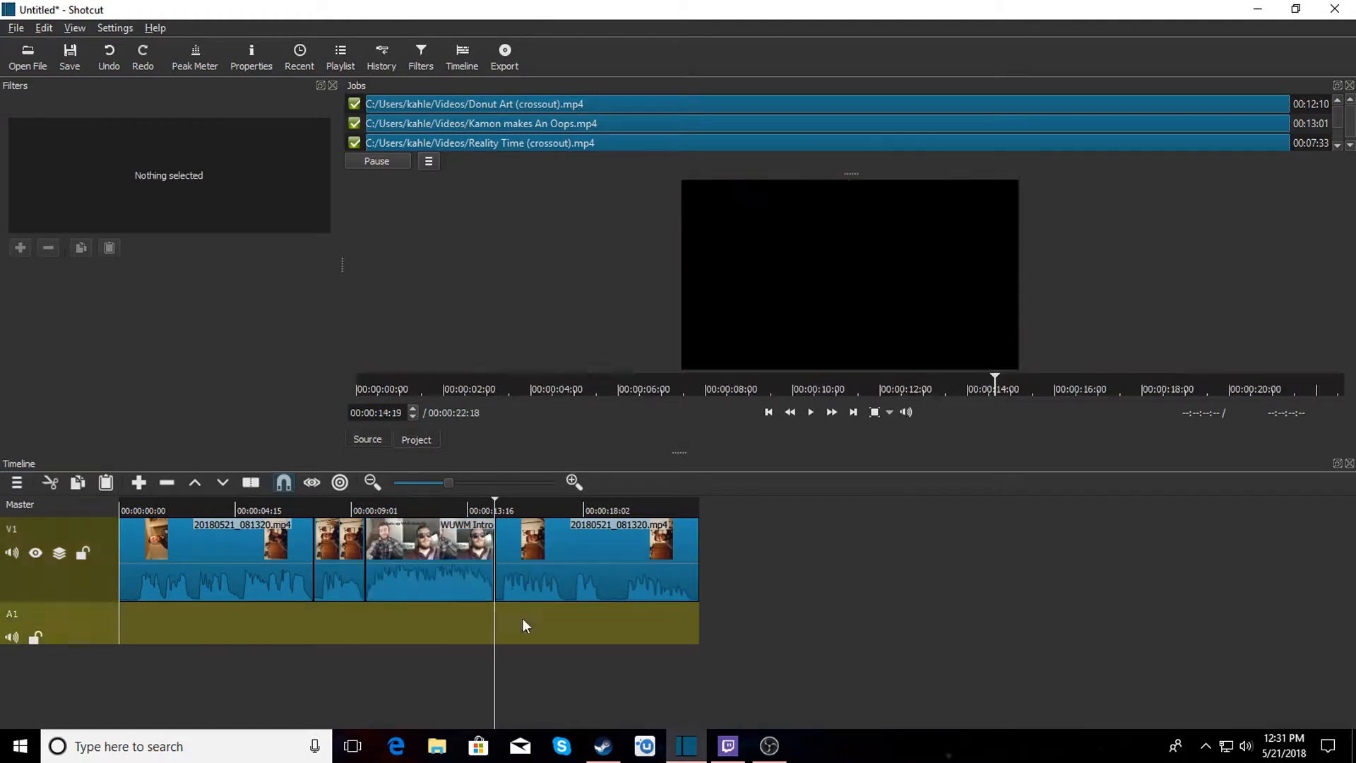
left_click(591, 561)
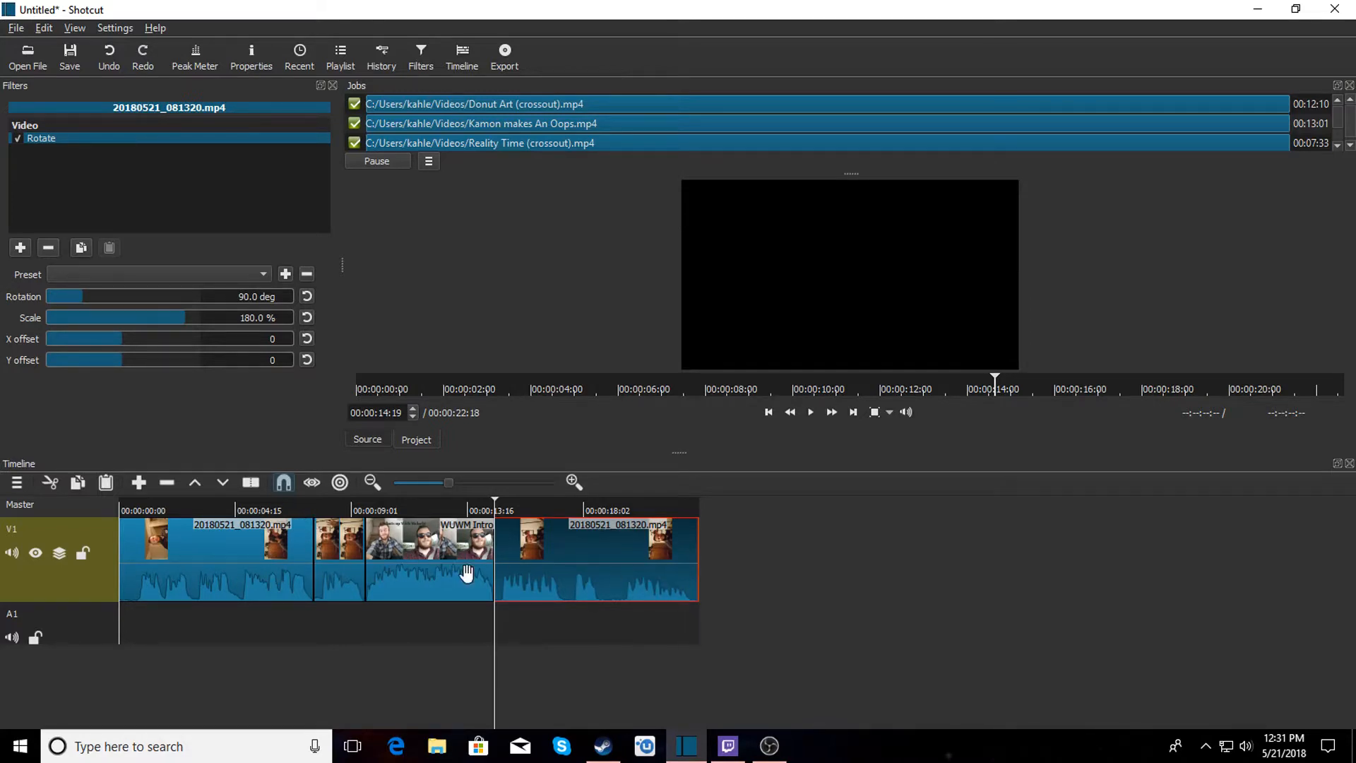
left_click(811, 412)
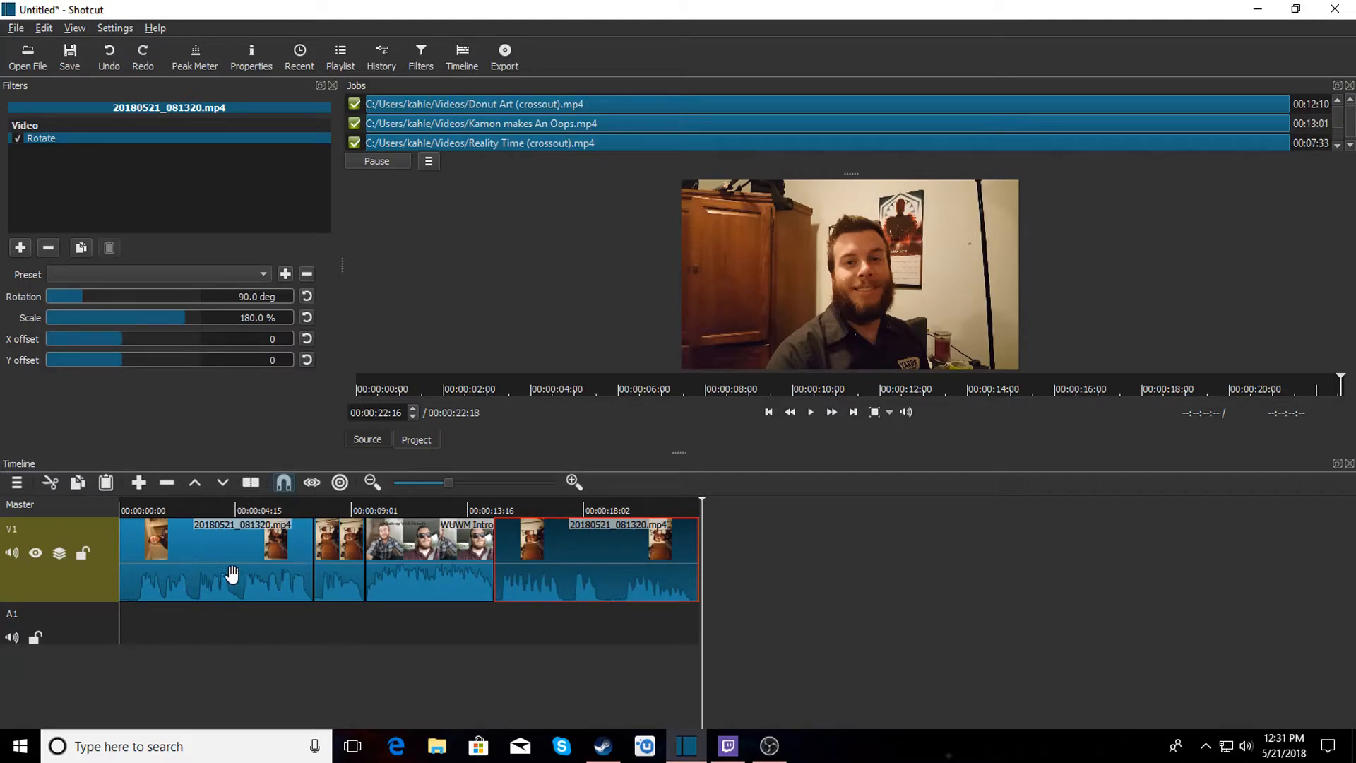
left_click(23, 60)
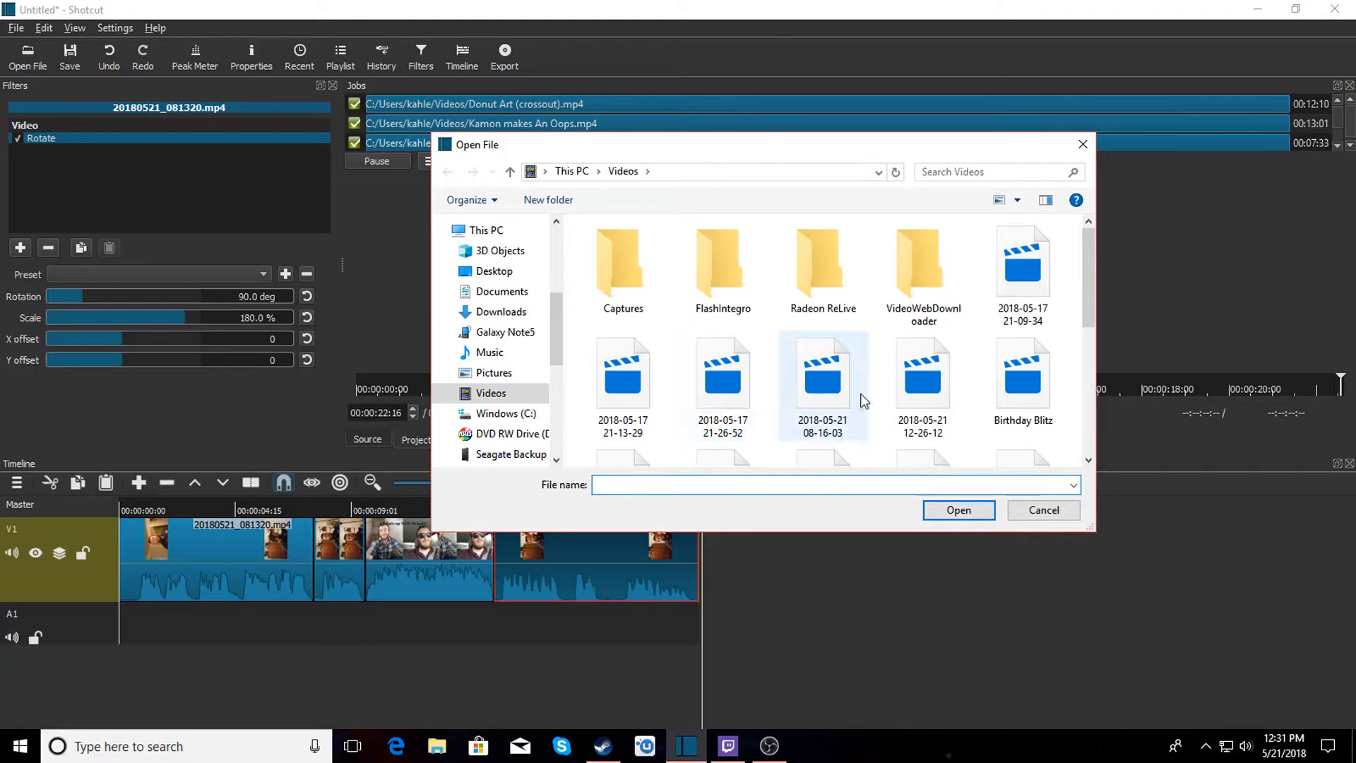
left_click(837, 403)
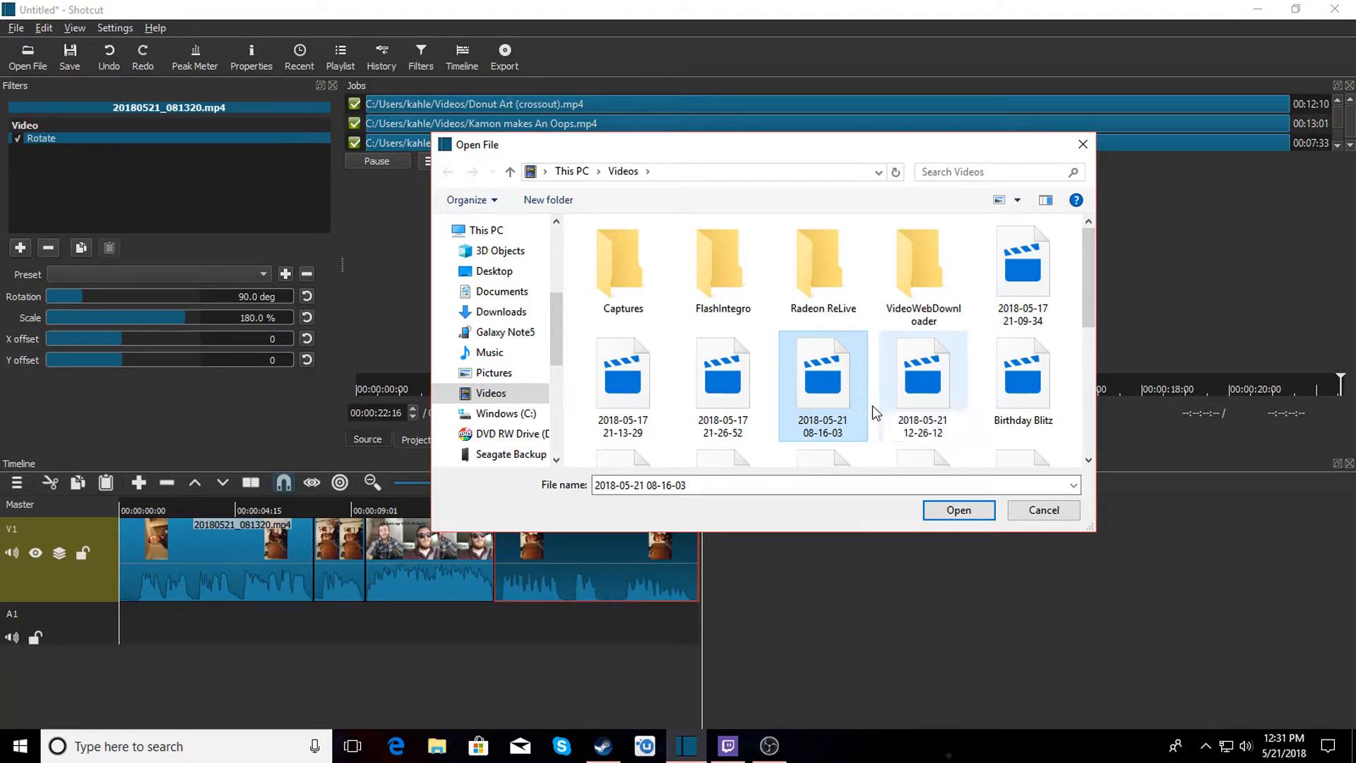
left_click(950, 509)
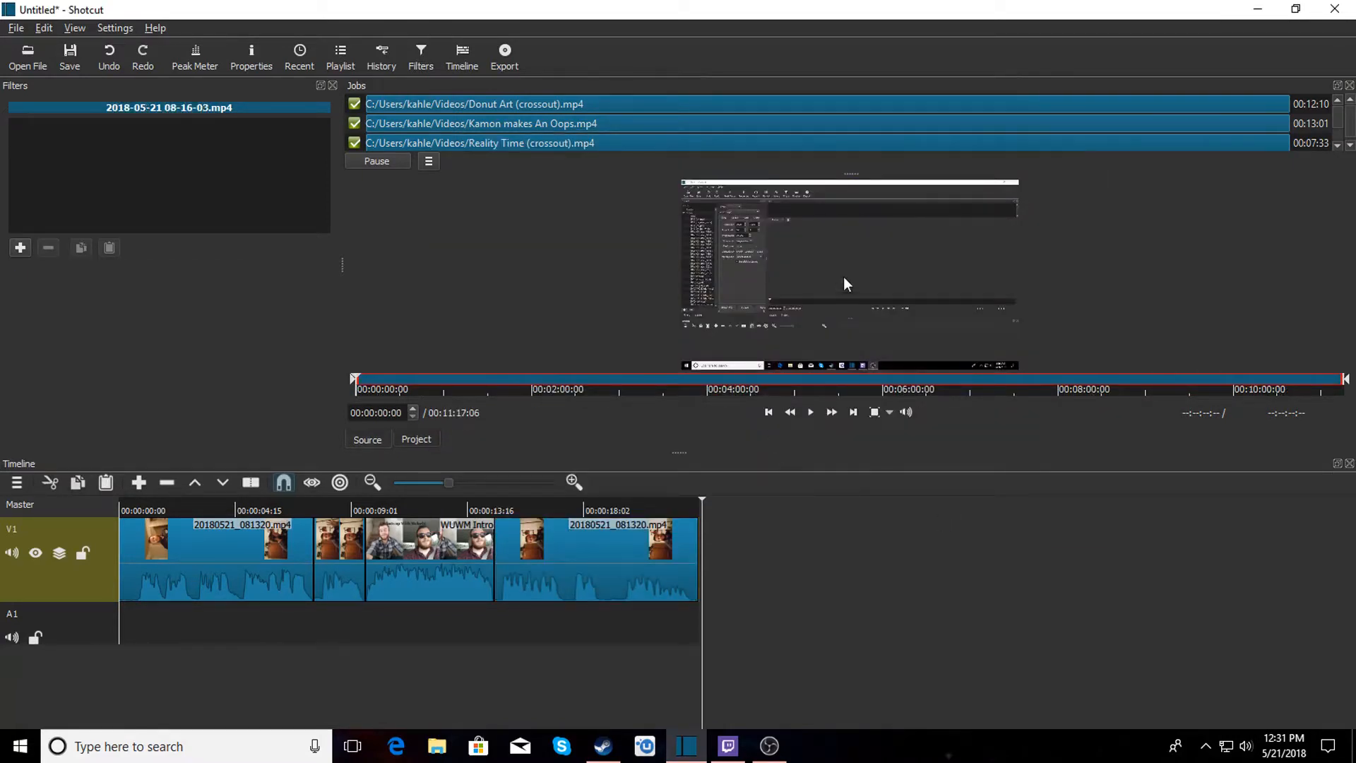
left_click_drag(816, 226, 719, 551)
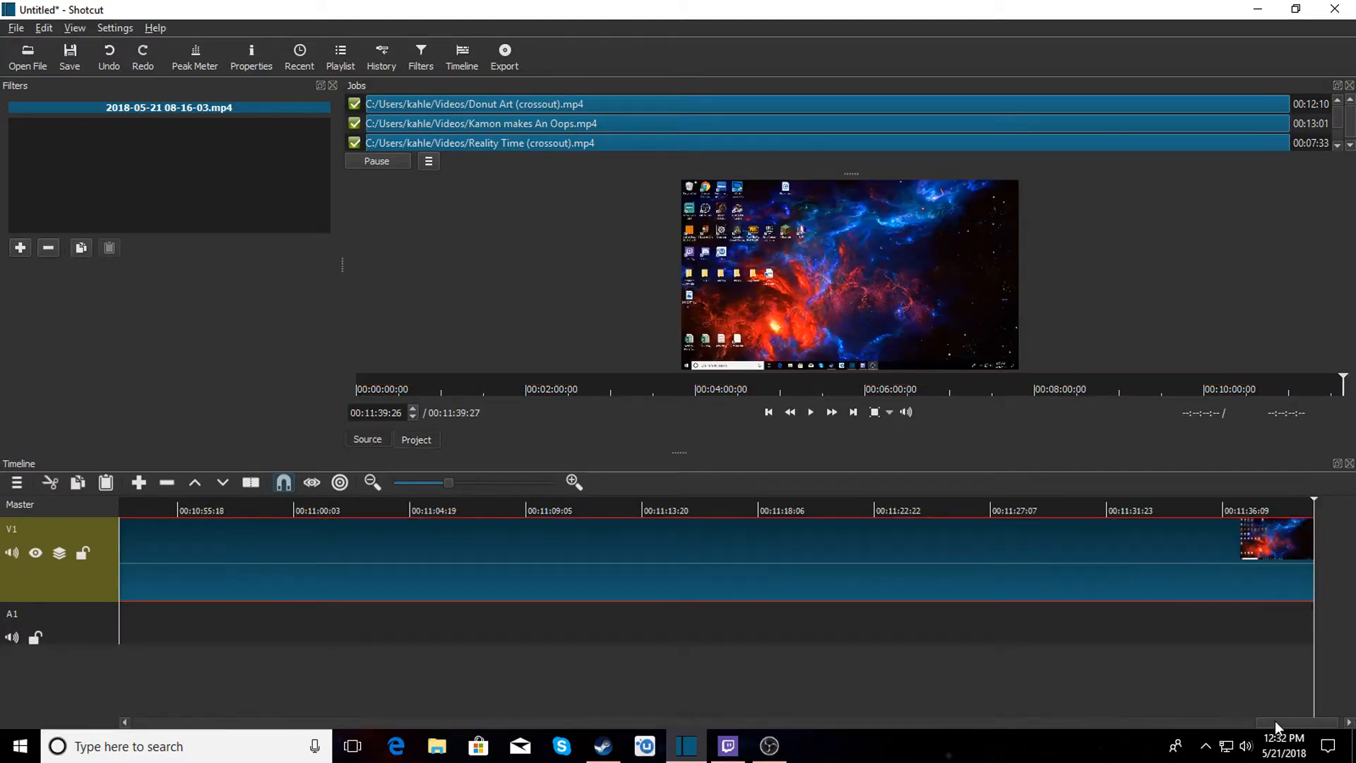
Split the screen recording at about 00:00:26:23 and remove its leading segment.
left_click_drag(1275, 723, 404, 717)
left_click_drag(329, 718, 156, 722)
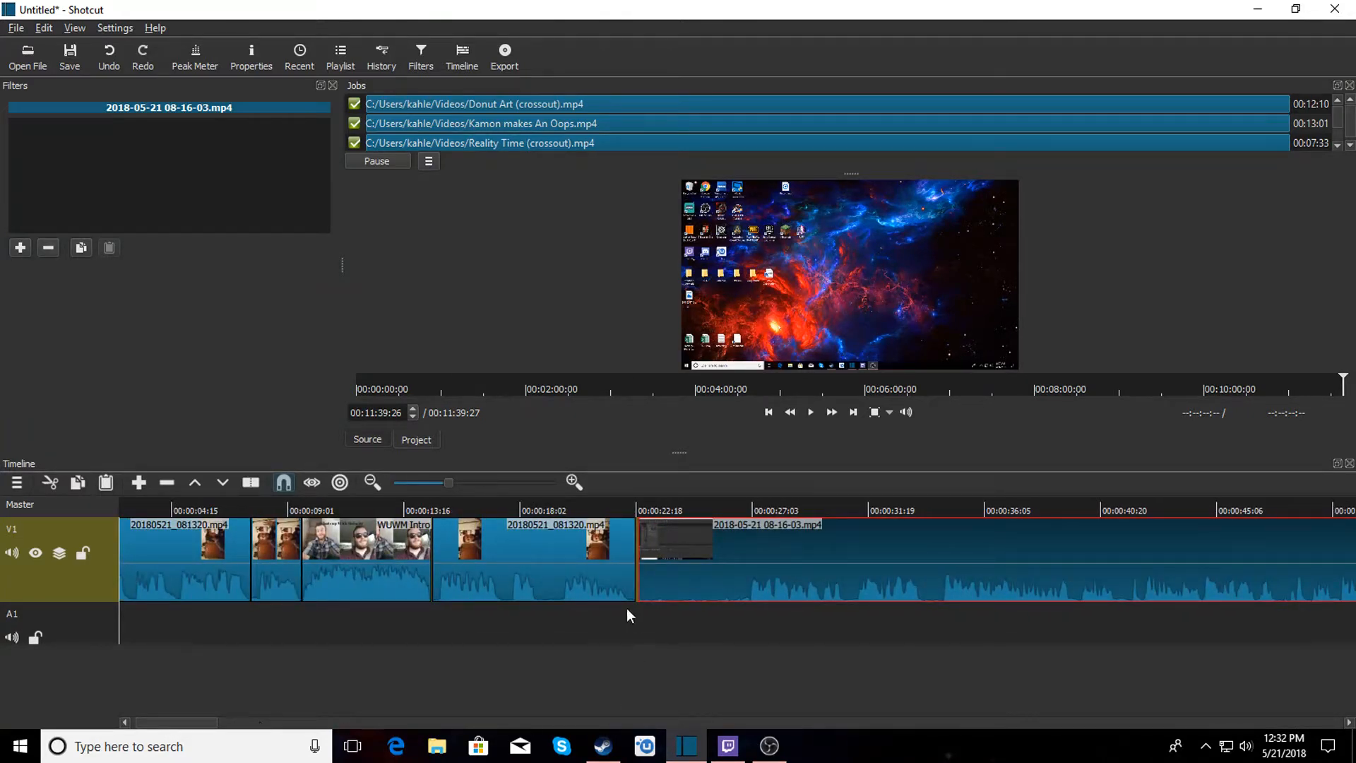
left_click(613, 508)
left_click_drag(729, 560, 745, 523)
left_click(744, 507)
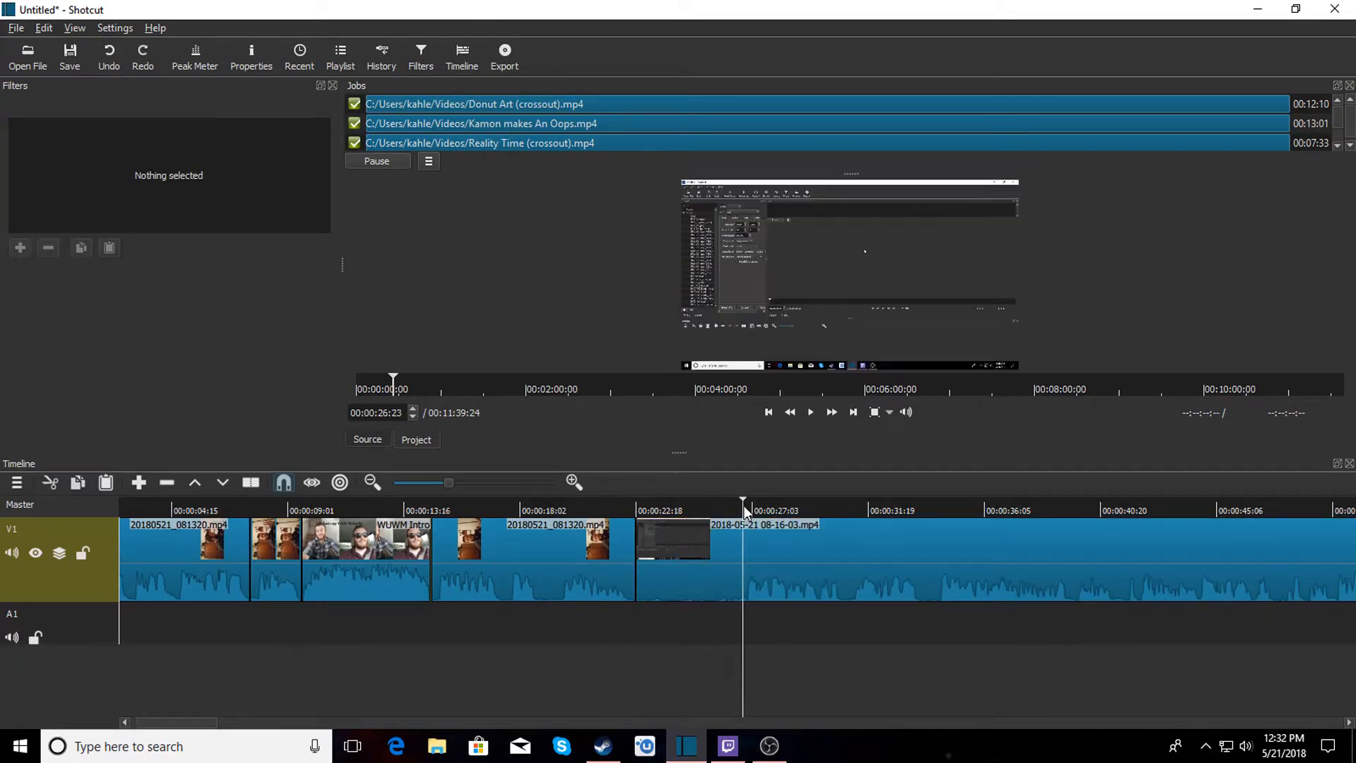
key("s")
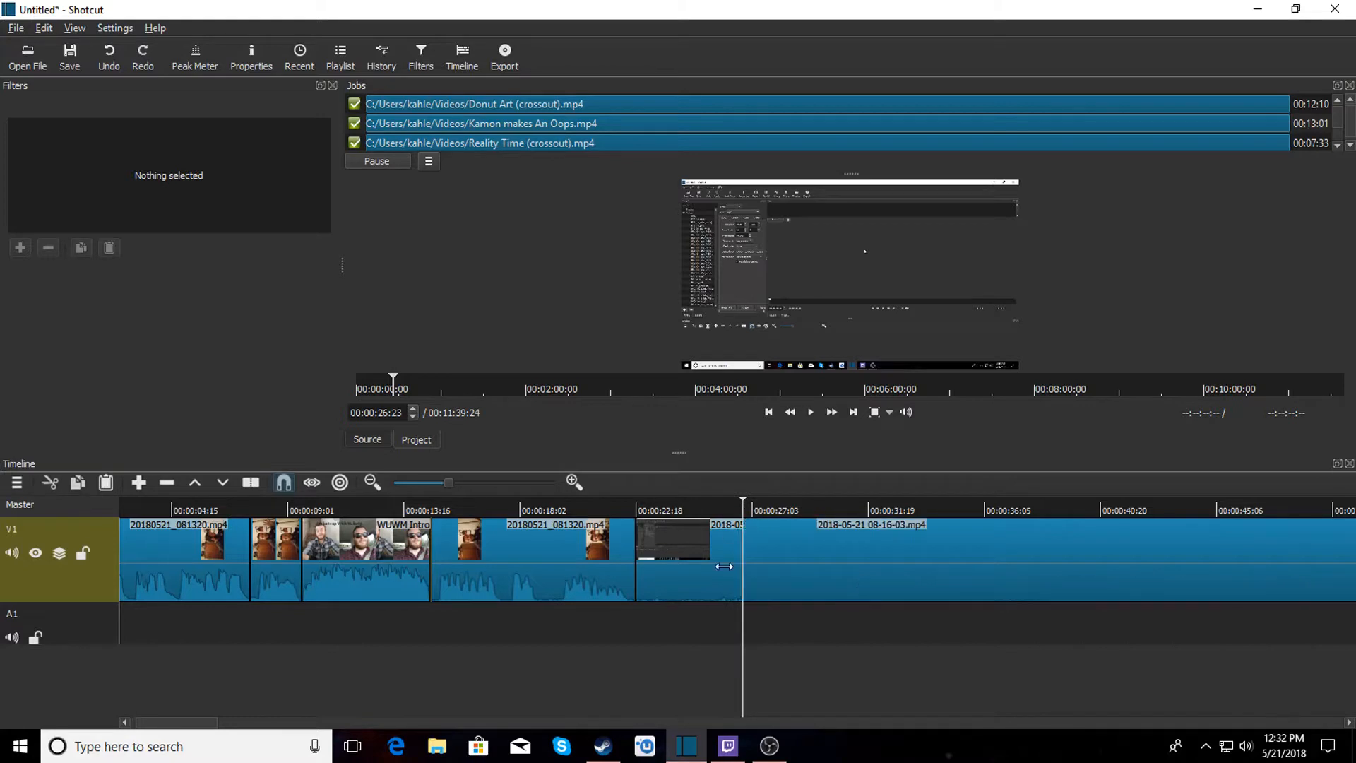
left_click(689, 565)
right_click(688, 566)
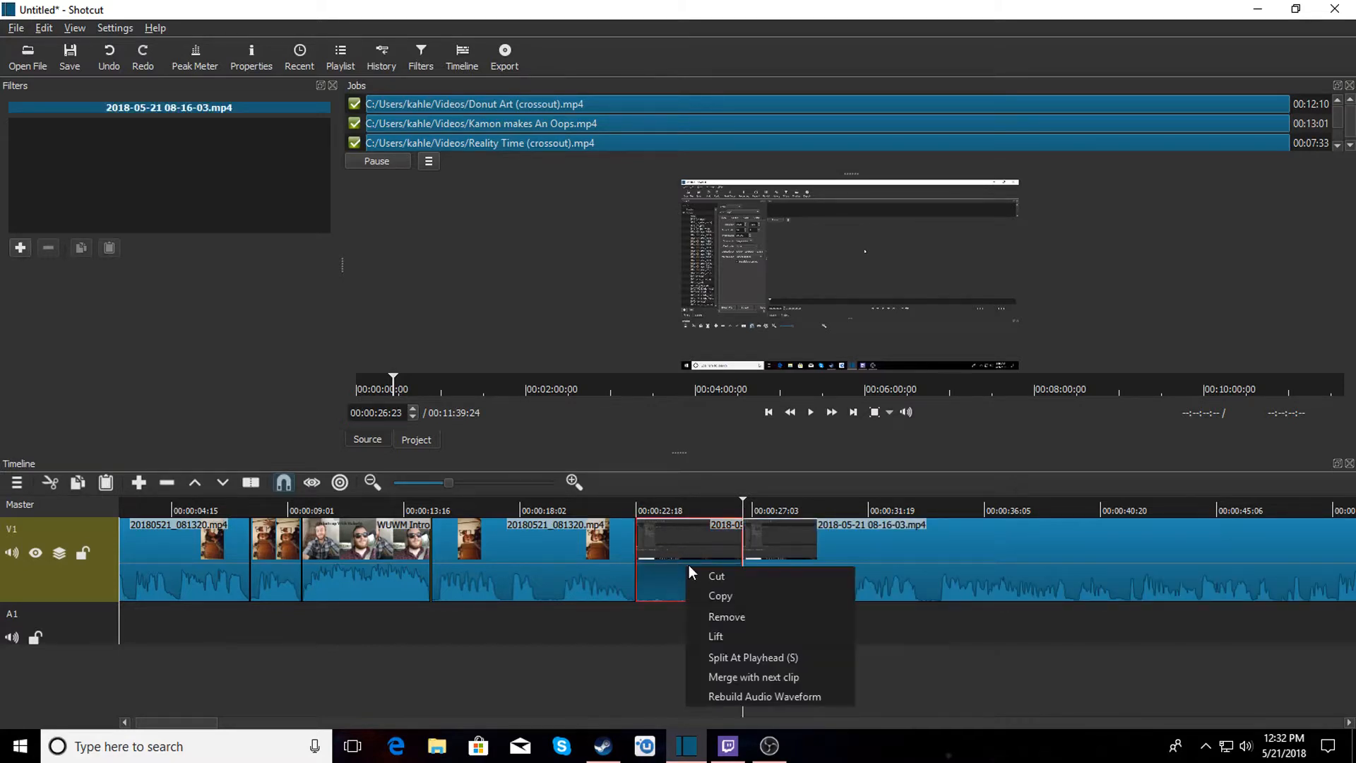
left_click(707, 616)
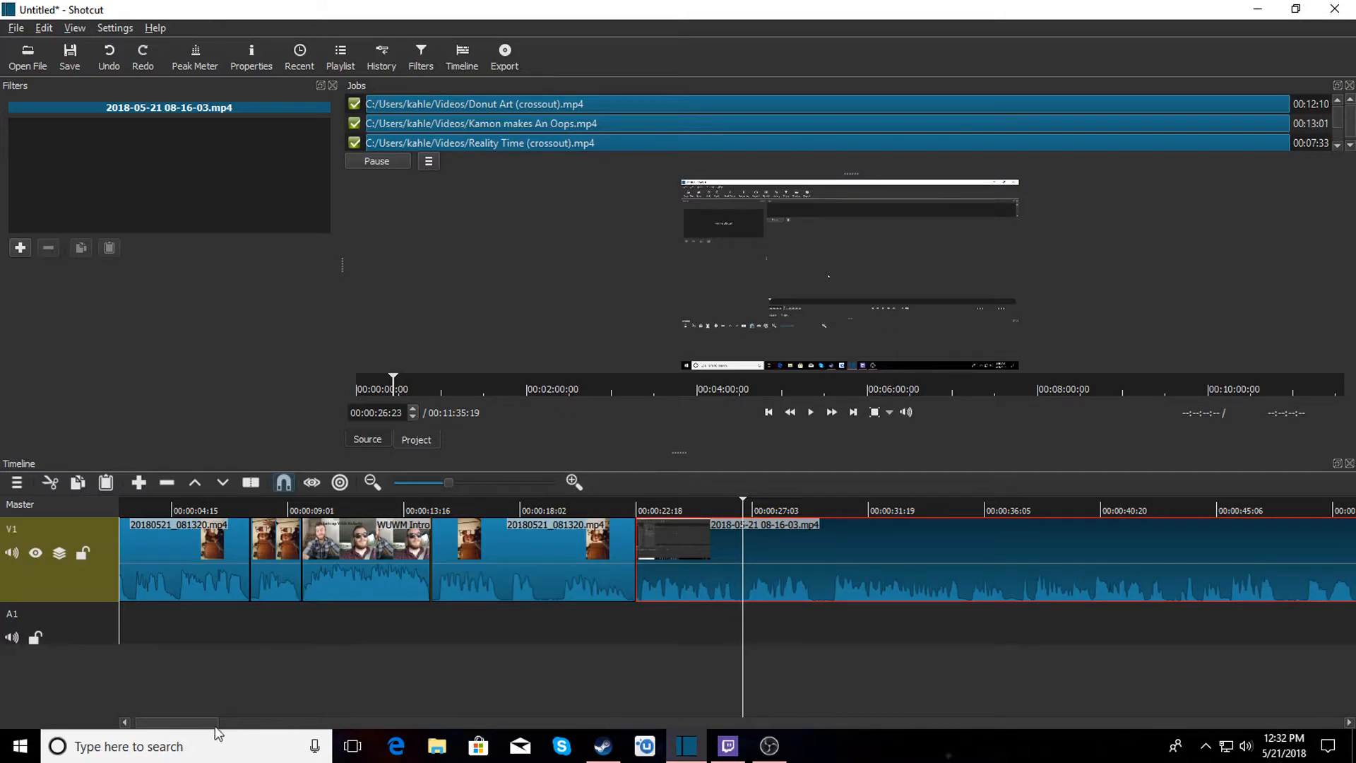
Split the screen recording near its end at about 00:11:34:10 and remove the trailing segment.
left_click_drag(194, 719, 1344, 725)
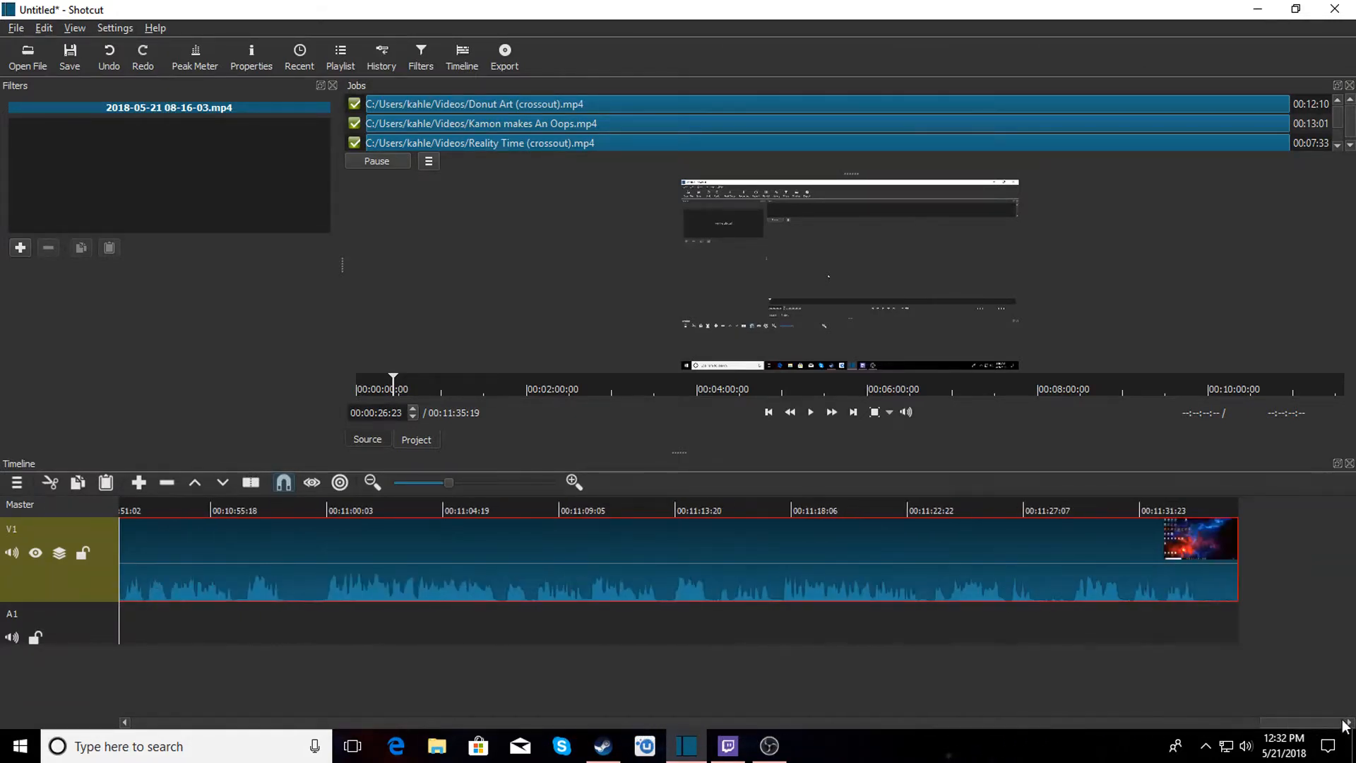
left_click(1197, 500)
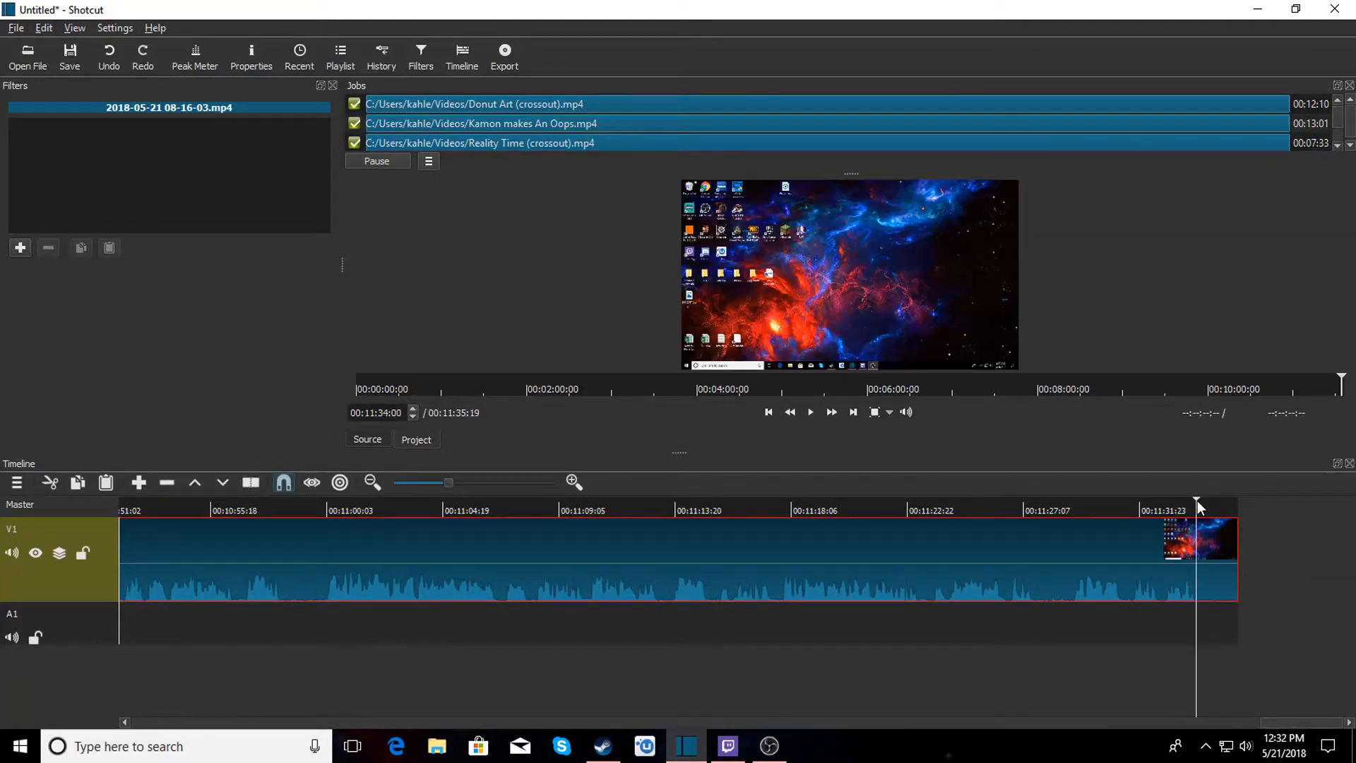
left_click(1062, 502)
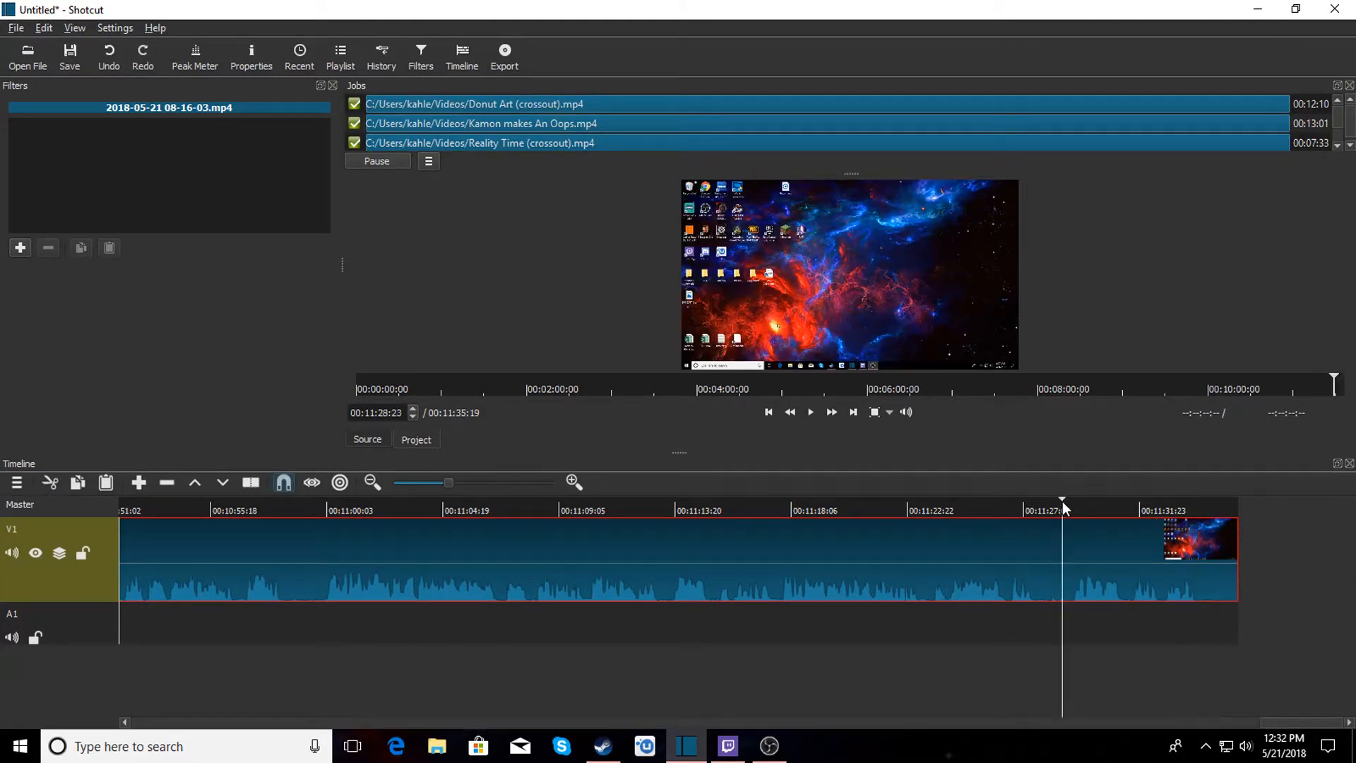
left_click(810, 412)
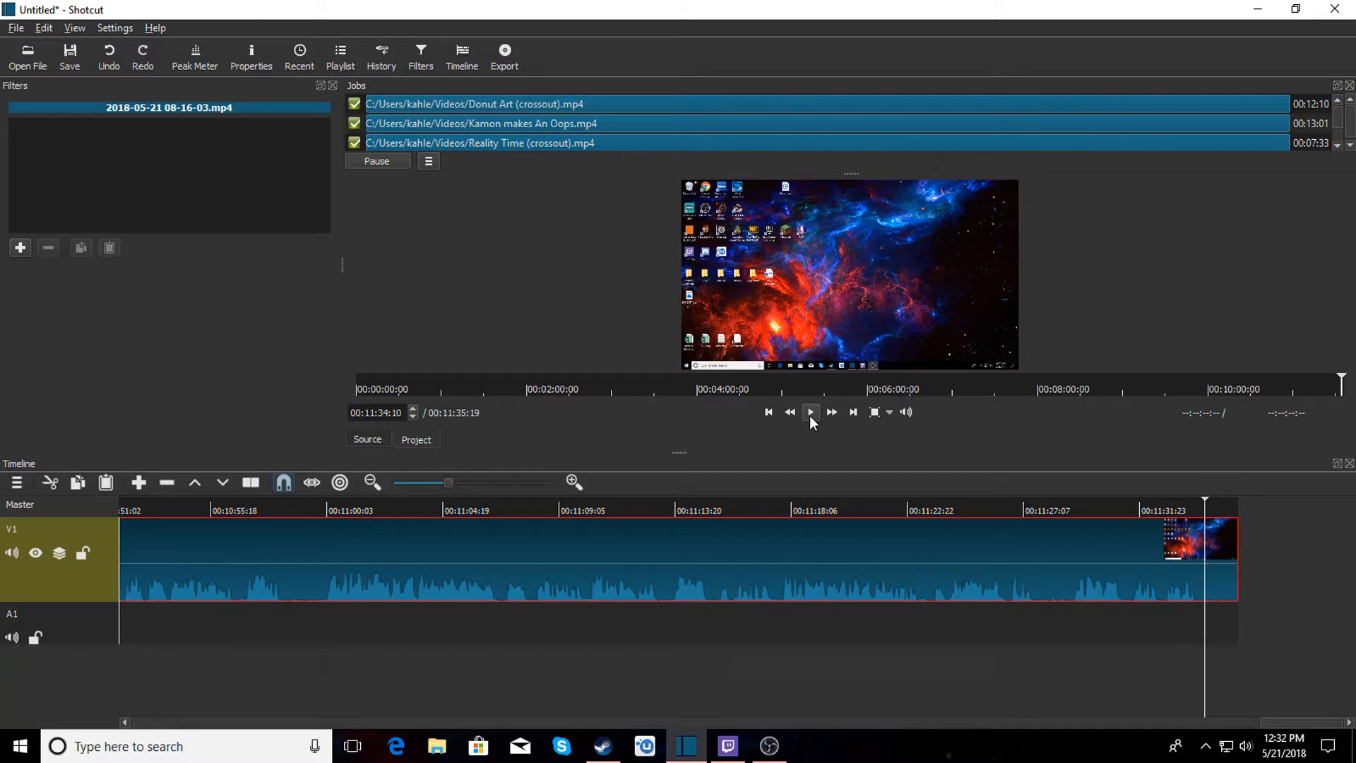
key("s")
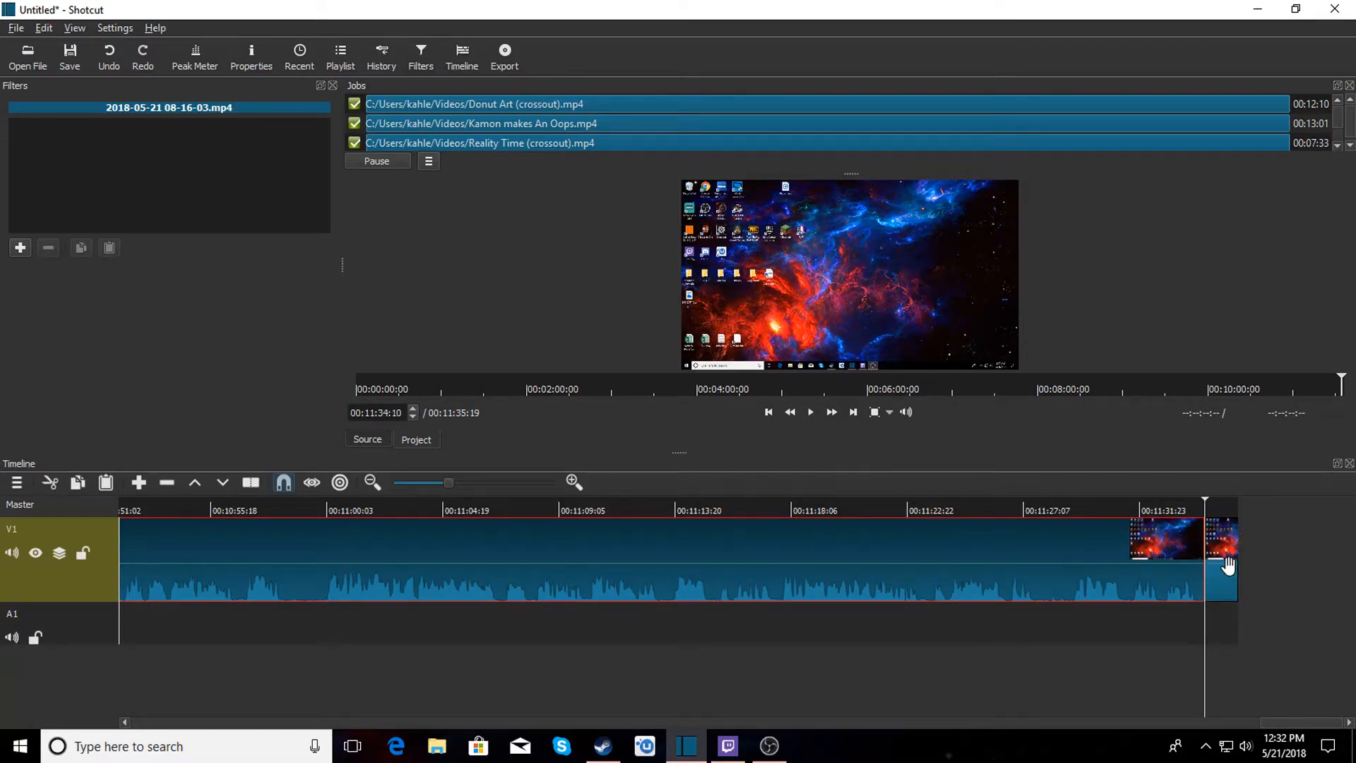
left_click(1226, 567)
right_click(1226, 567)
left_click(1238, 616)
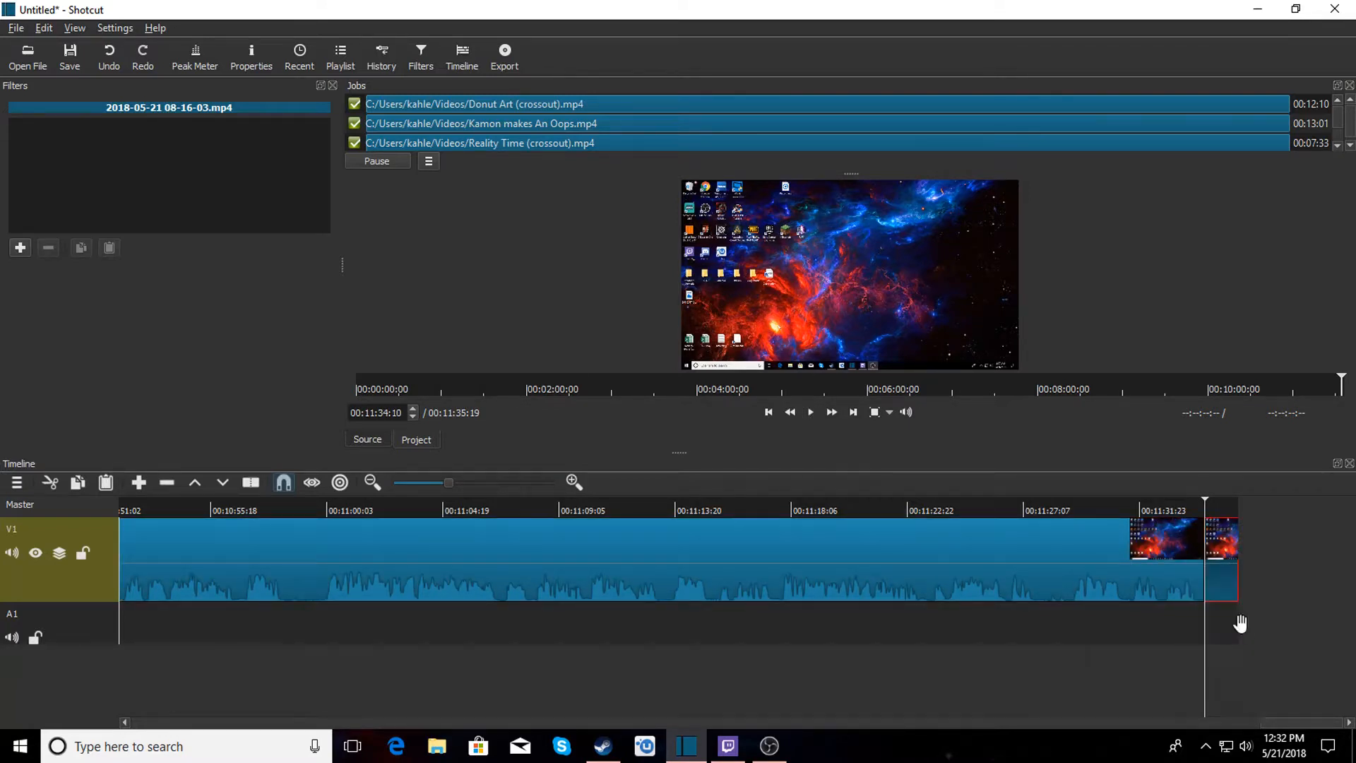
Open 20180521_100443 from the Desktop and append it to the end of the timeline.
left_click(29, 60)
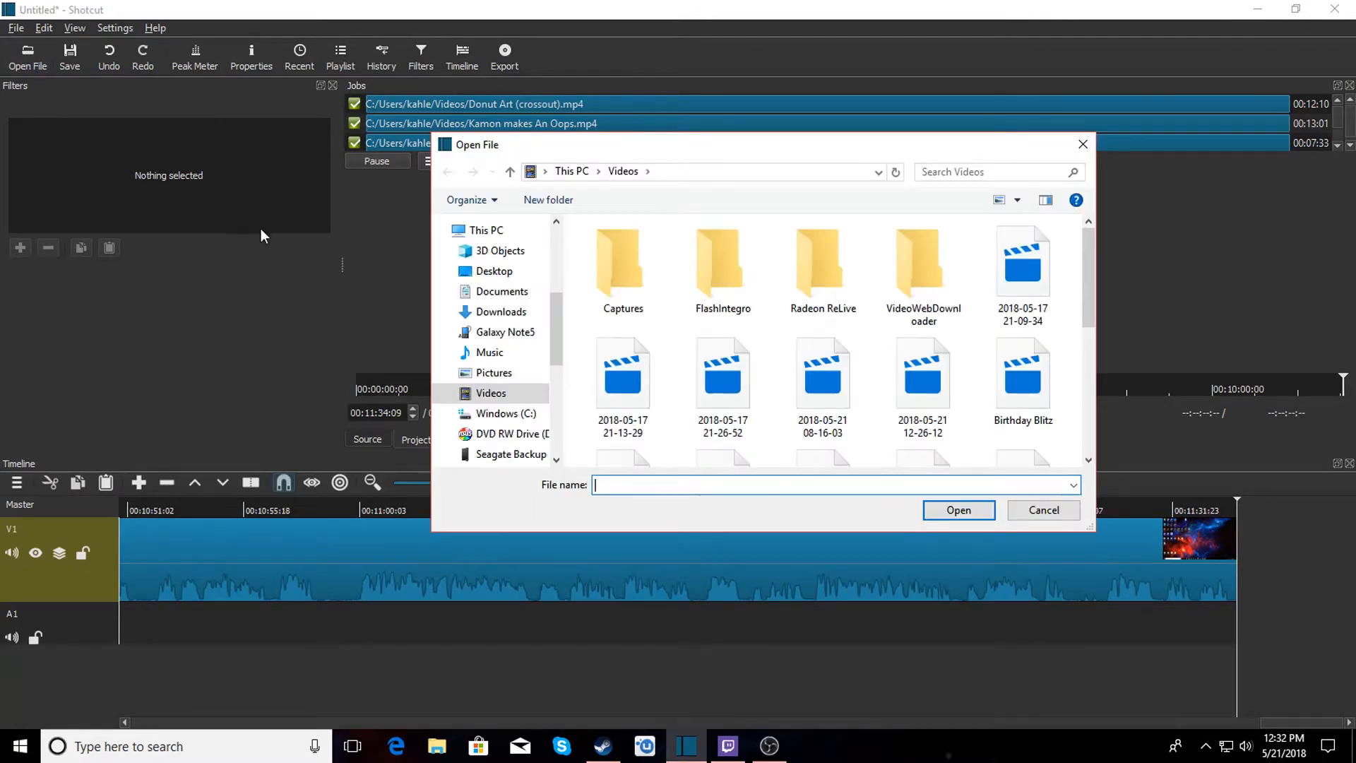
left_click(491, 278)
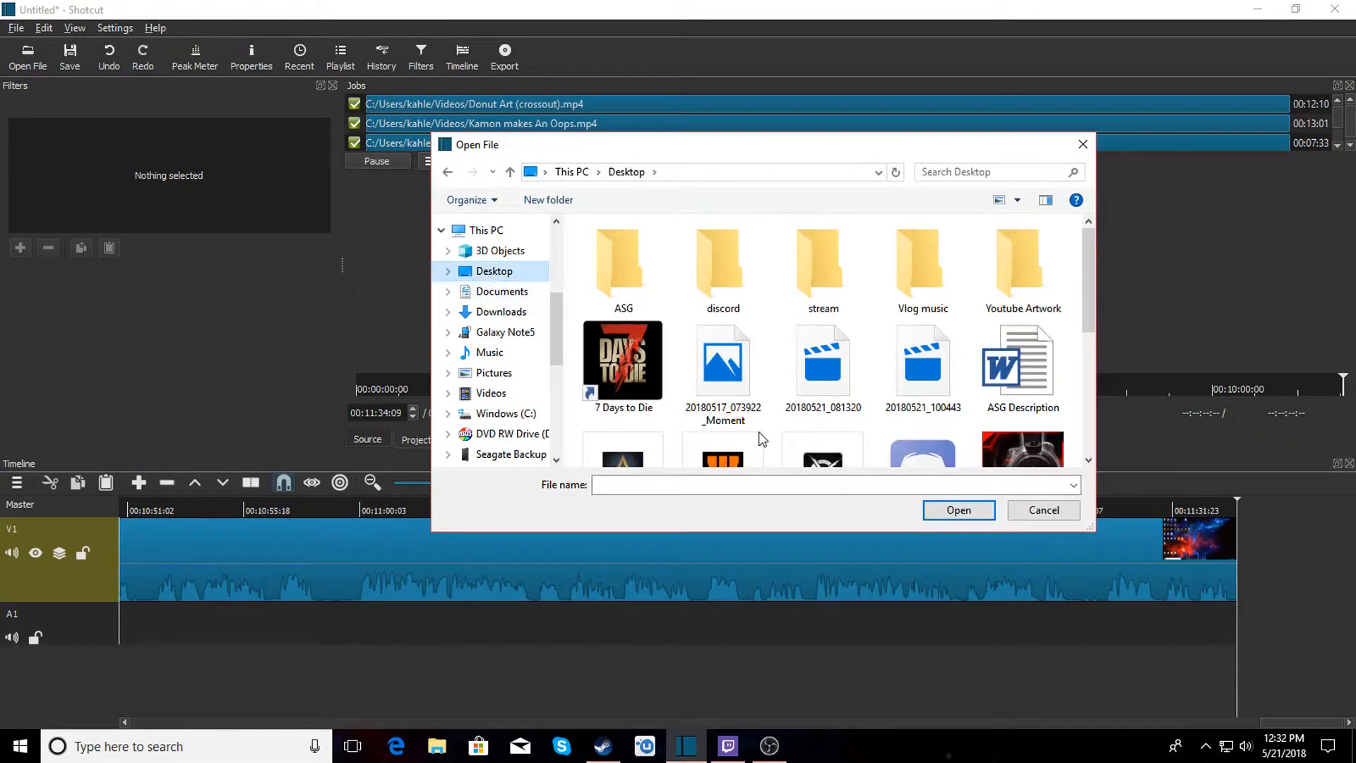
left_click(938, 372)
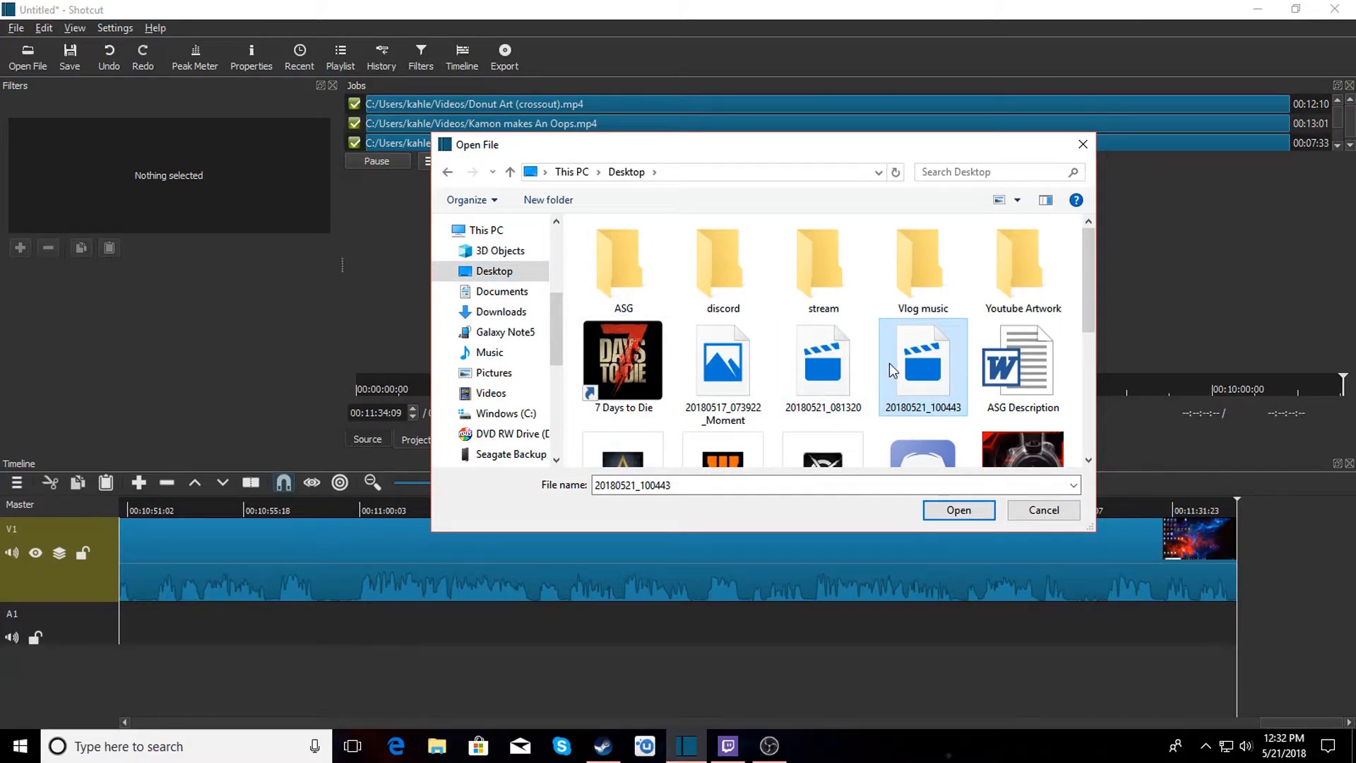
mouse_move(889, 364)
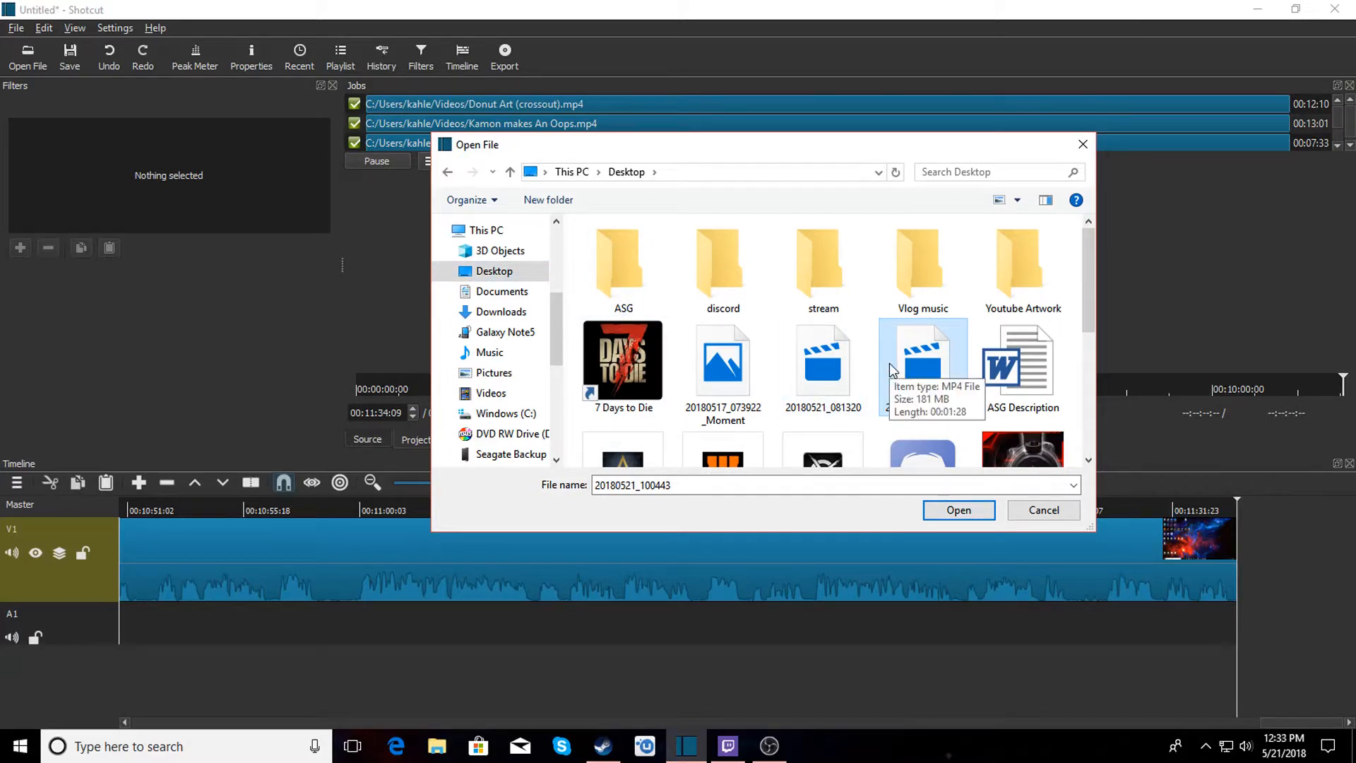
left_click(959, 511)
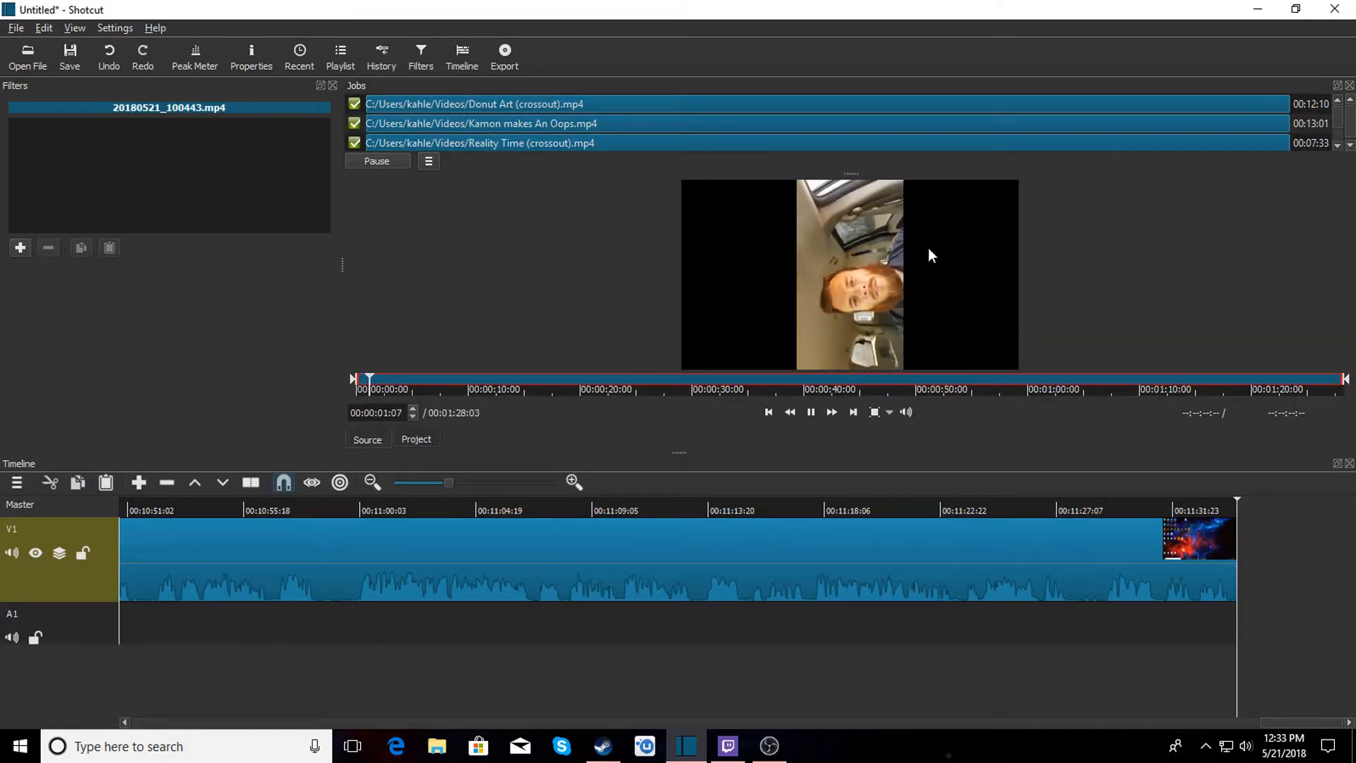
left_click_drag(886, 269, 1241, 547)
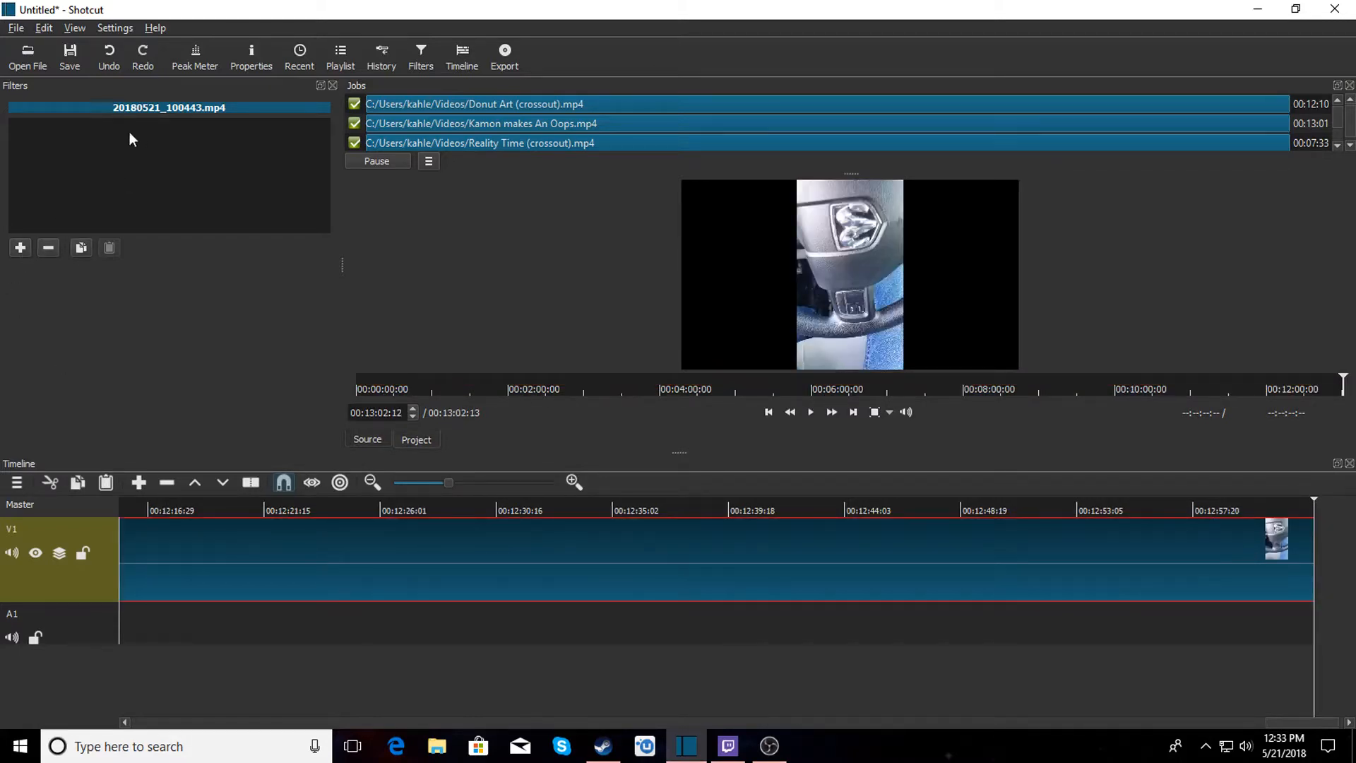
Add a Rotate filter to the new clip and set its rotation to 90 deg.
left_click(21, 248)
left_click(77, 385)
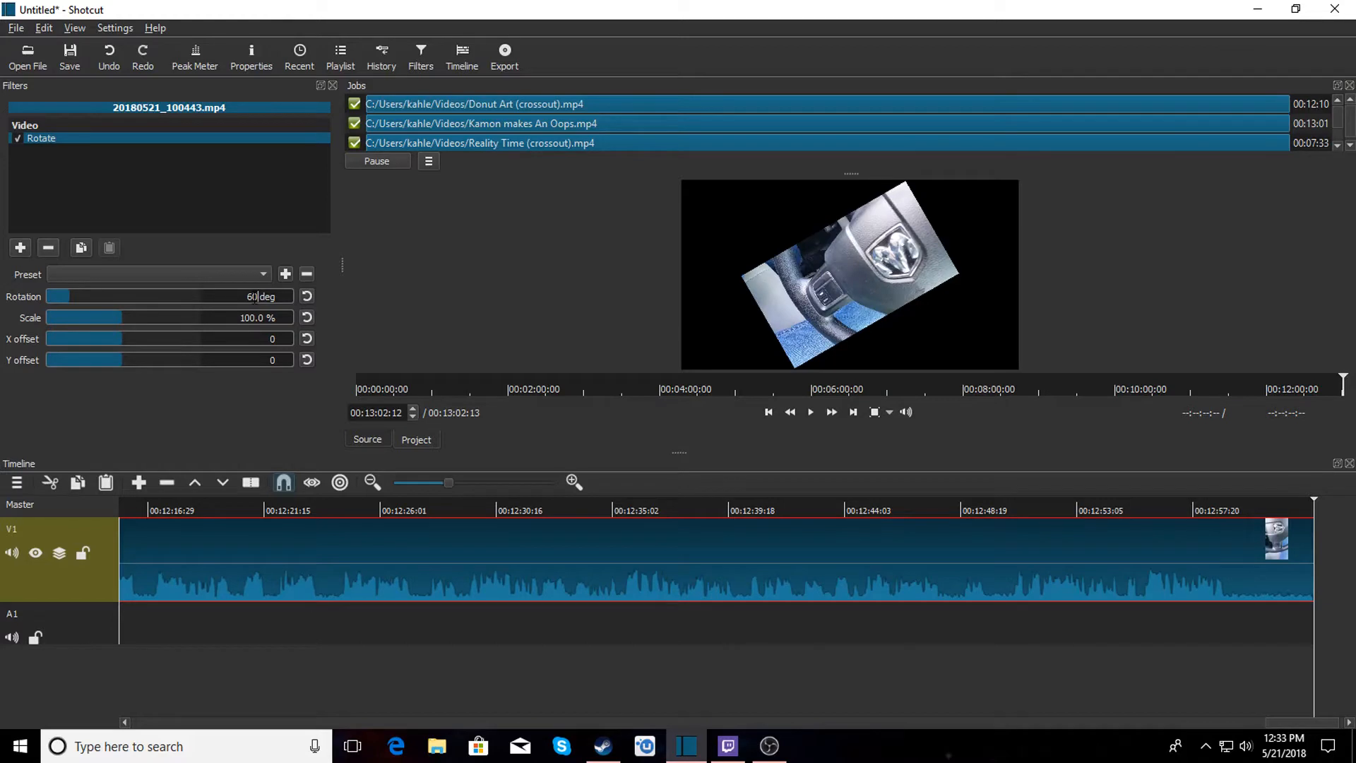
key("BackSpace")
type("9")
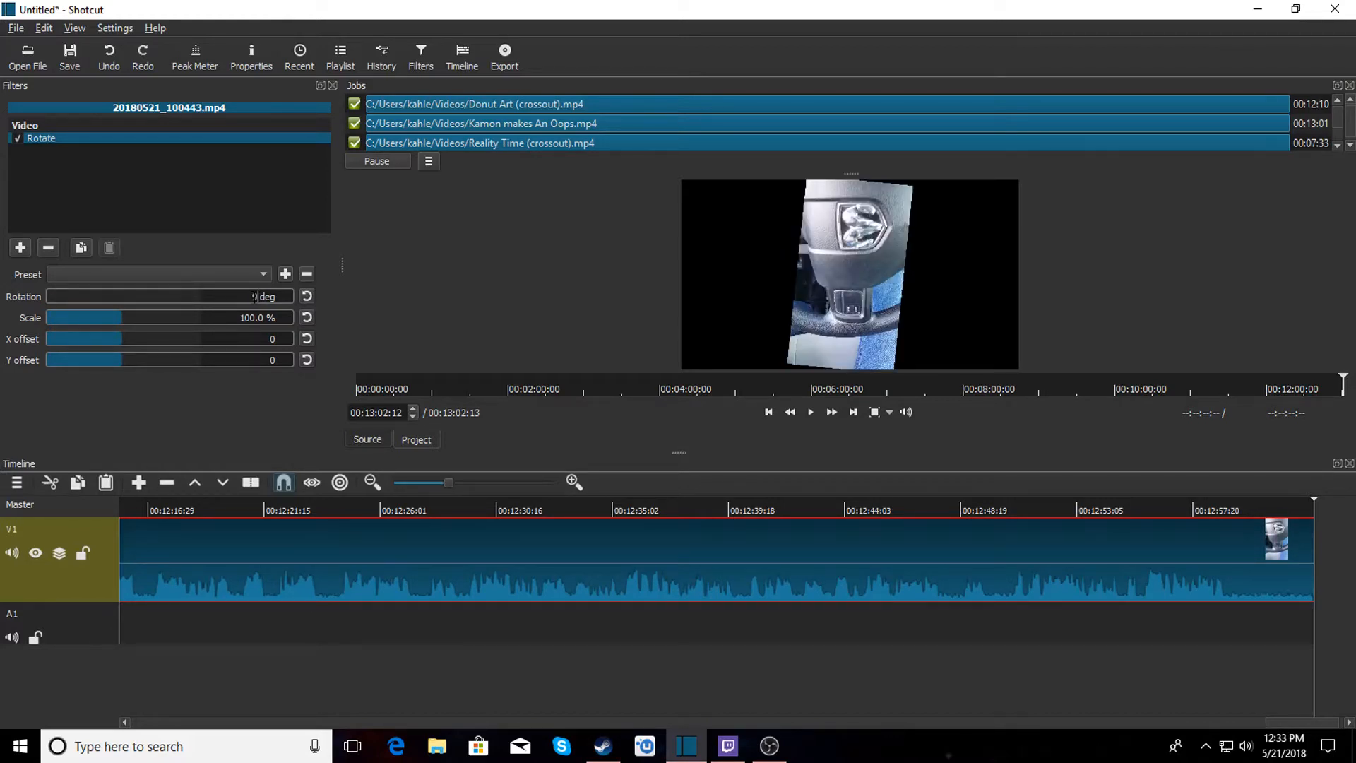
type("0")
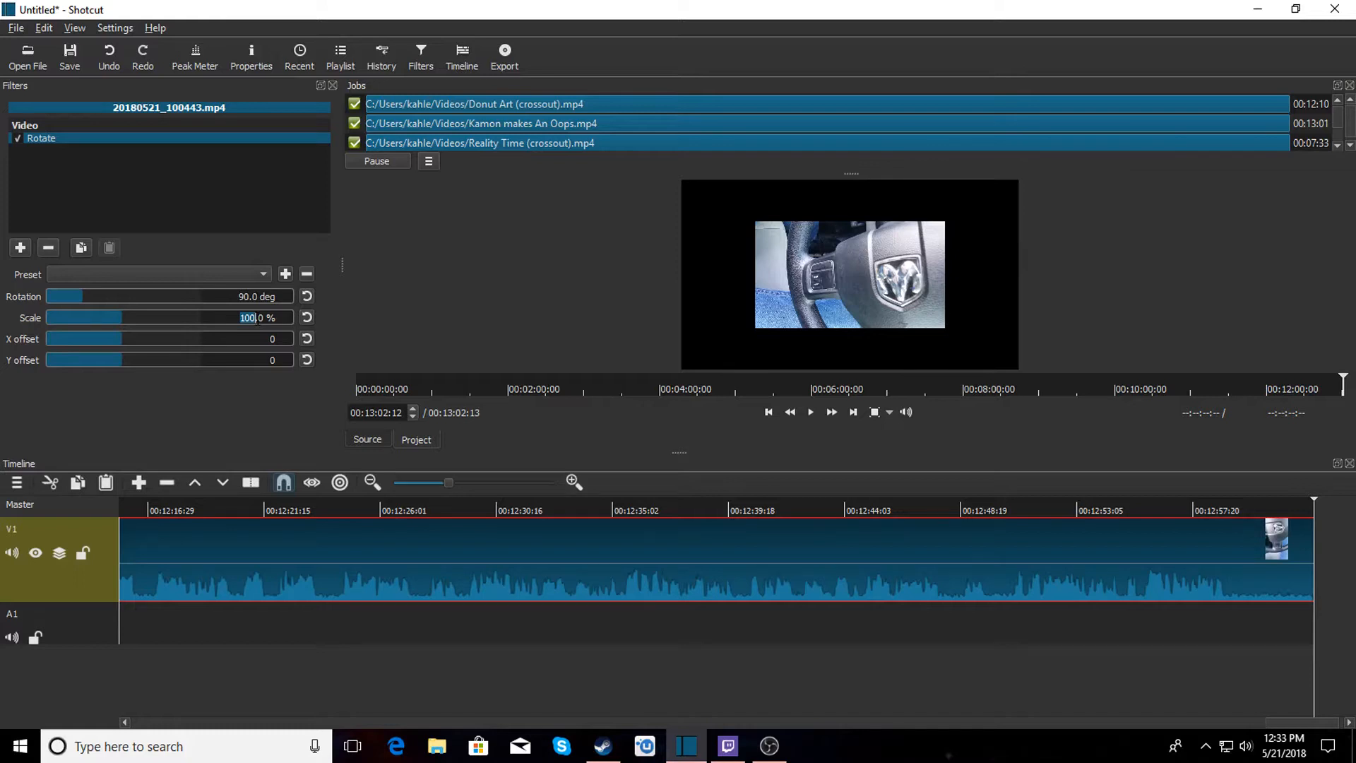
Set the Rotate filter's scale to 180%.
key("BackSpace")
type("180")
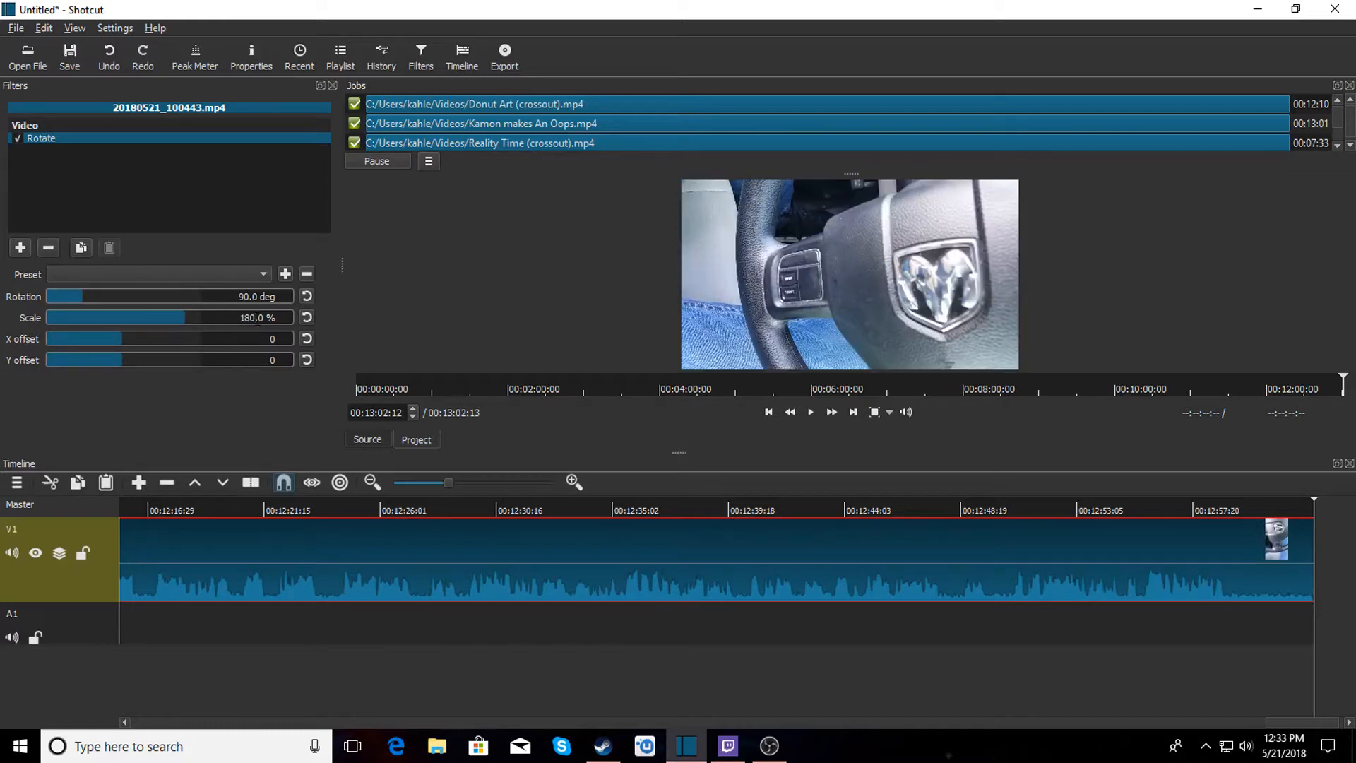
Split the appended clip near its end at about 00:12:59:01 and remove the trailing segment.
left_click(1228, 503)
key("s")
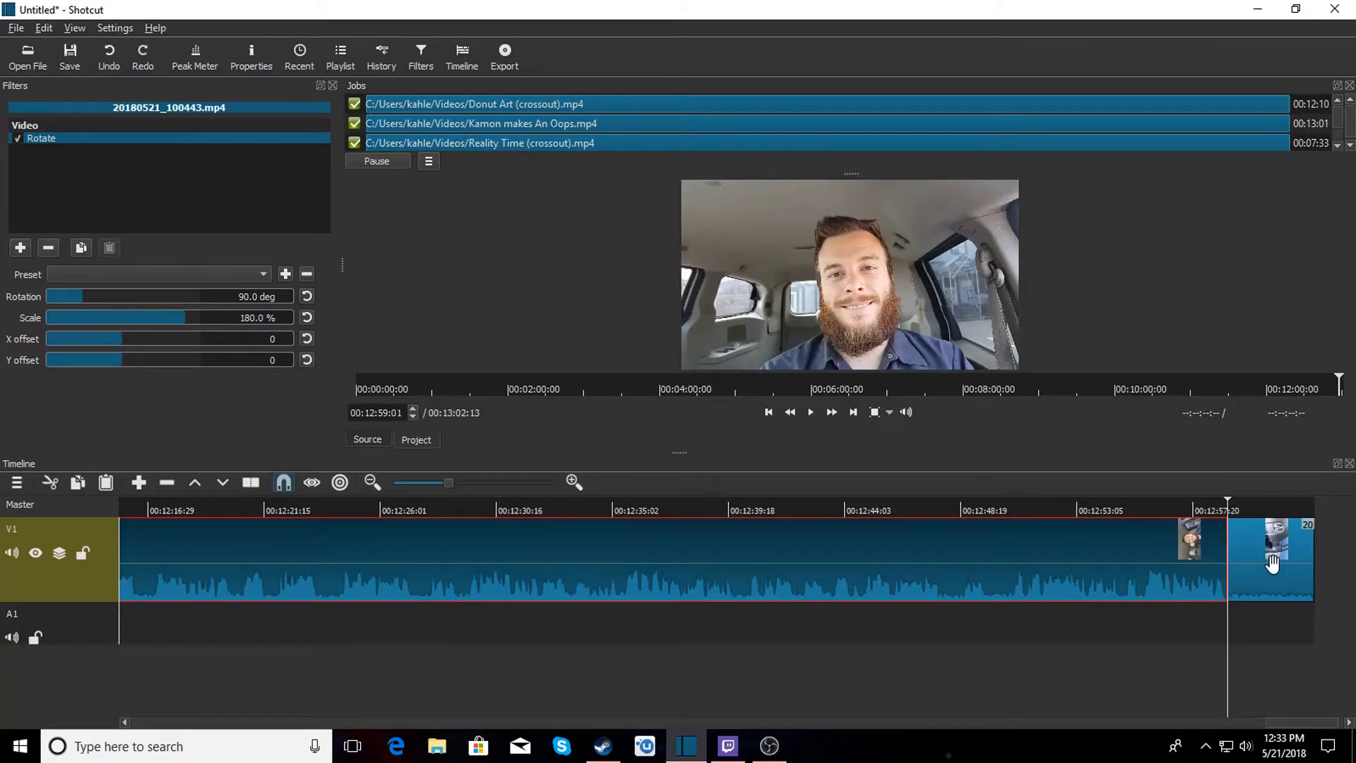
right_click(1272, 563)
left_click(1276, 613)
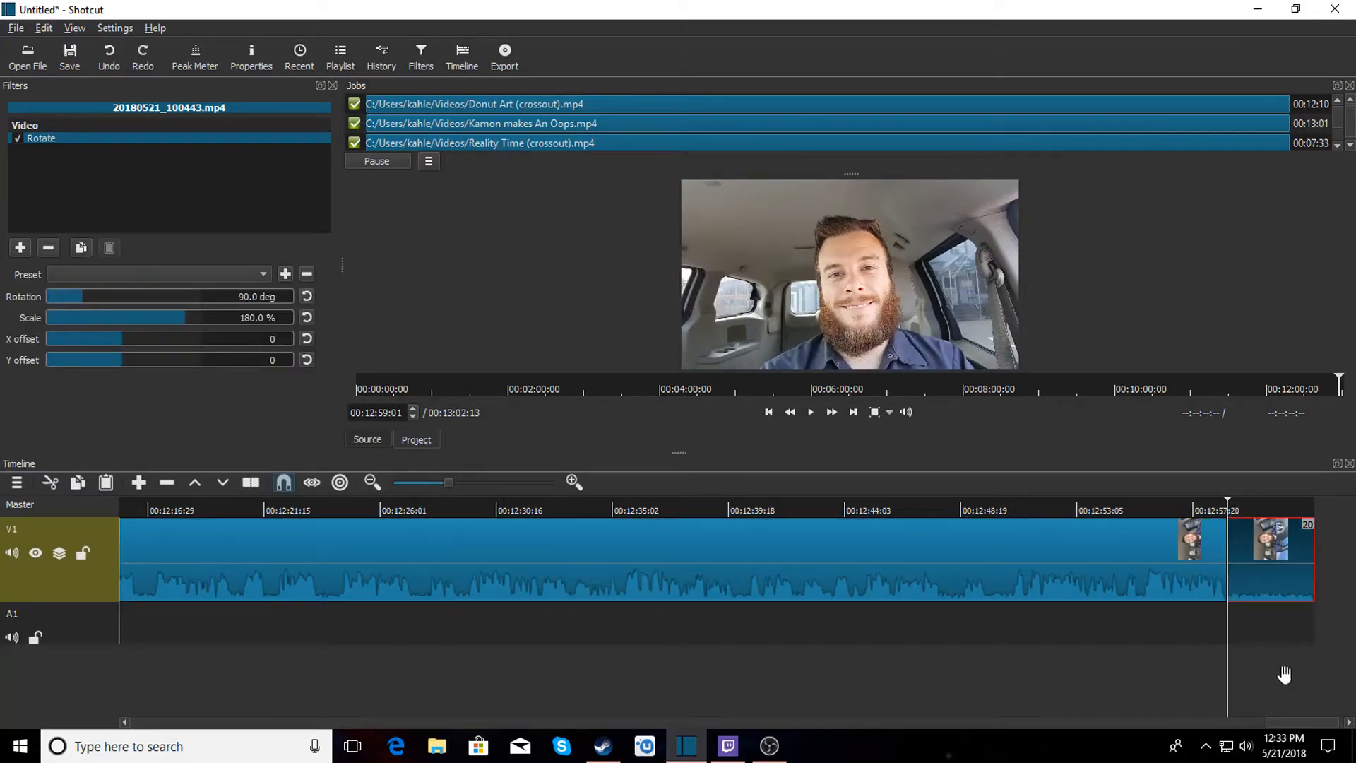
Split the appended clip at about 00:11:38:26 and remove its leading segment.
left_click_drag(1301, 719, 1204, 716)
left_click(669, 503)
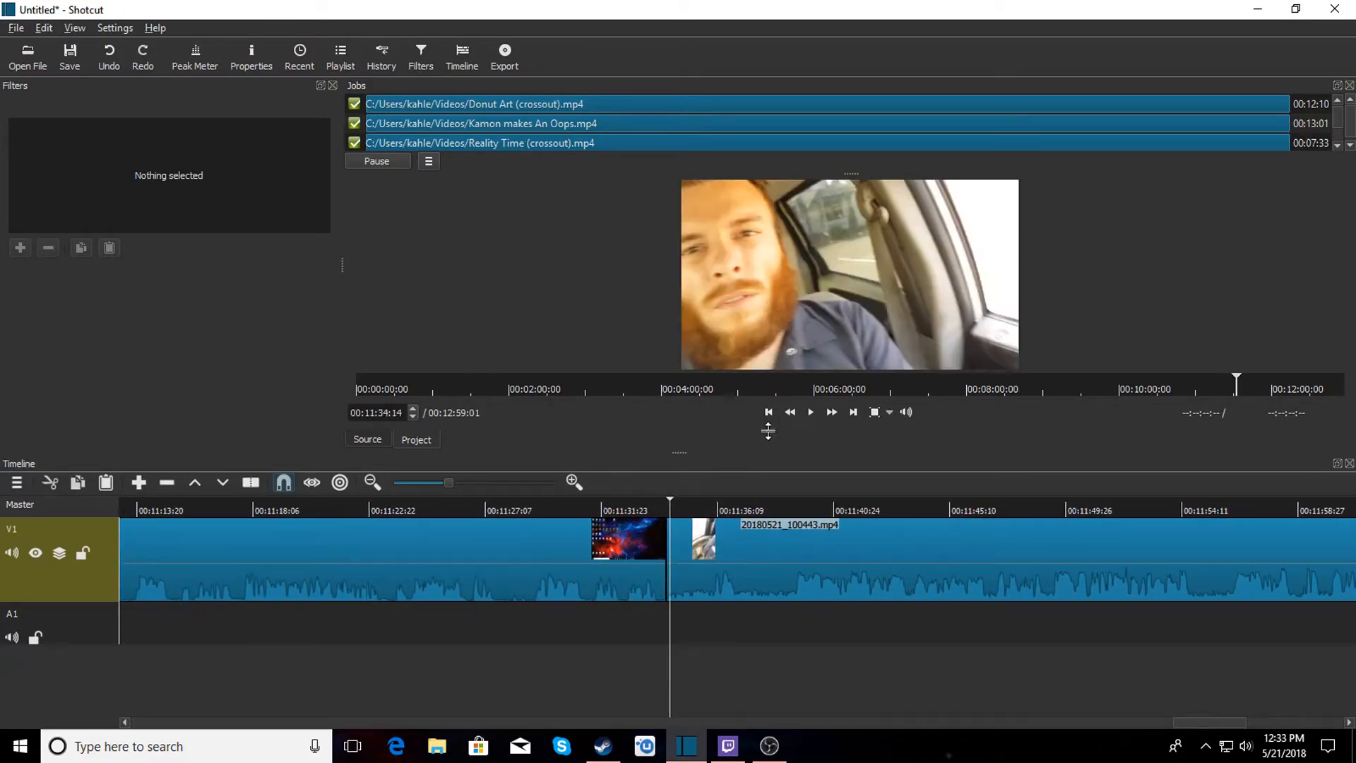
left_click(811, 412)
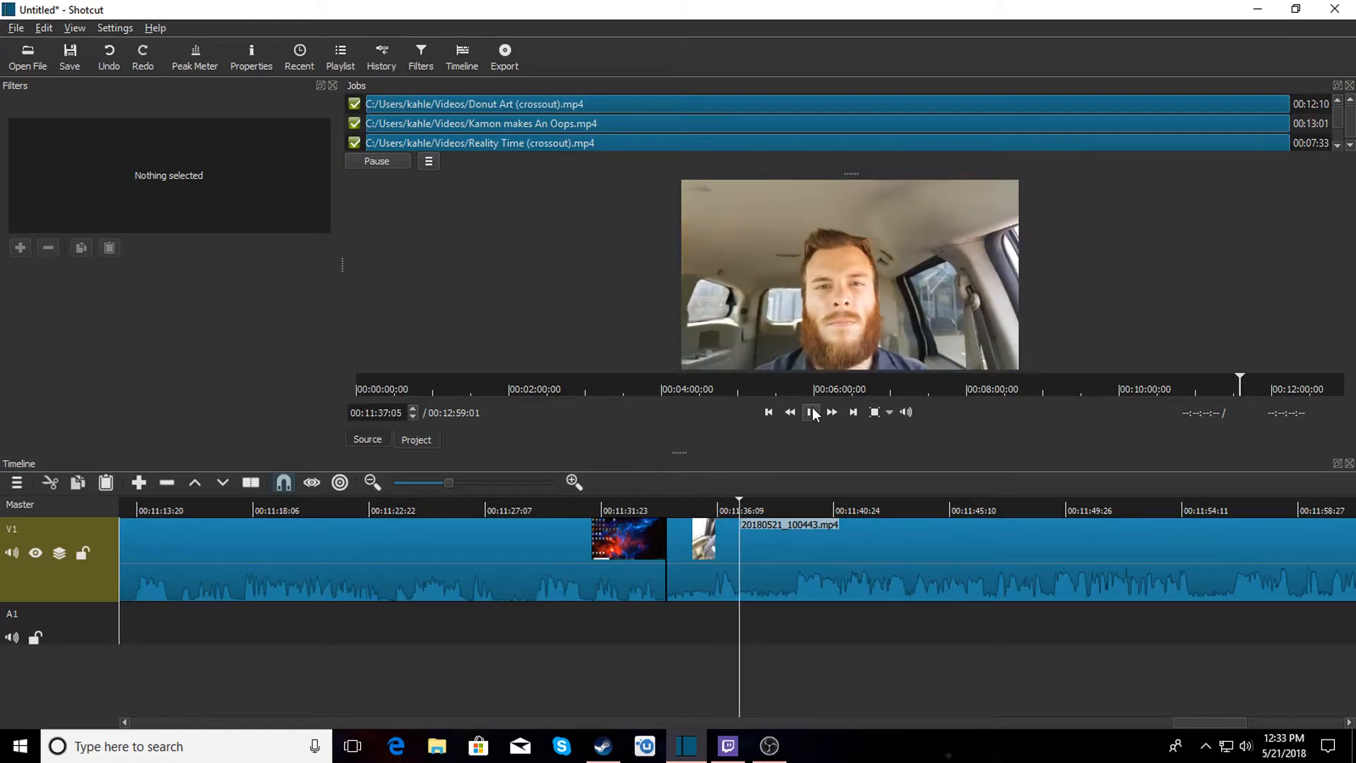
left_click(811, 412)
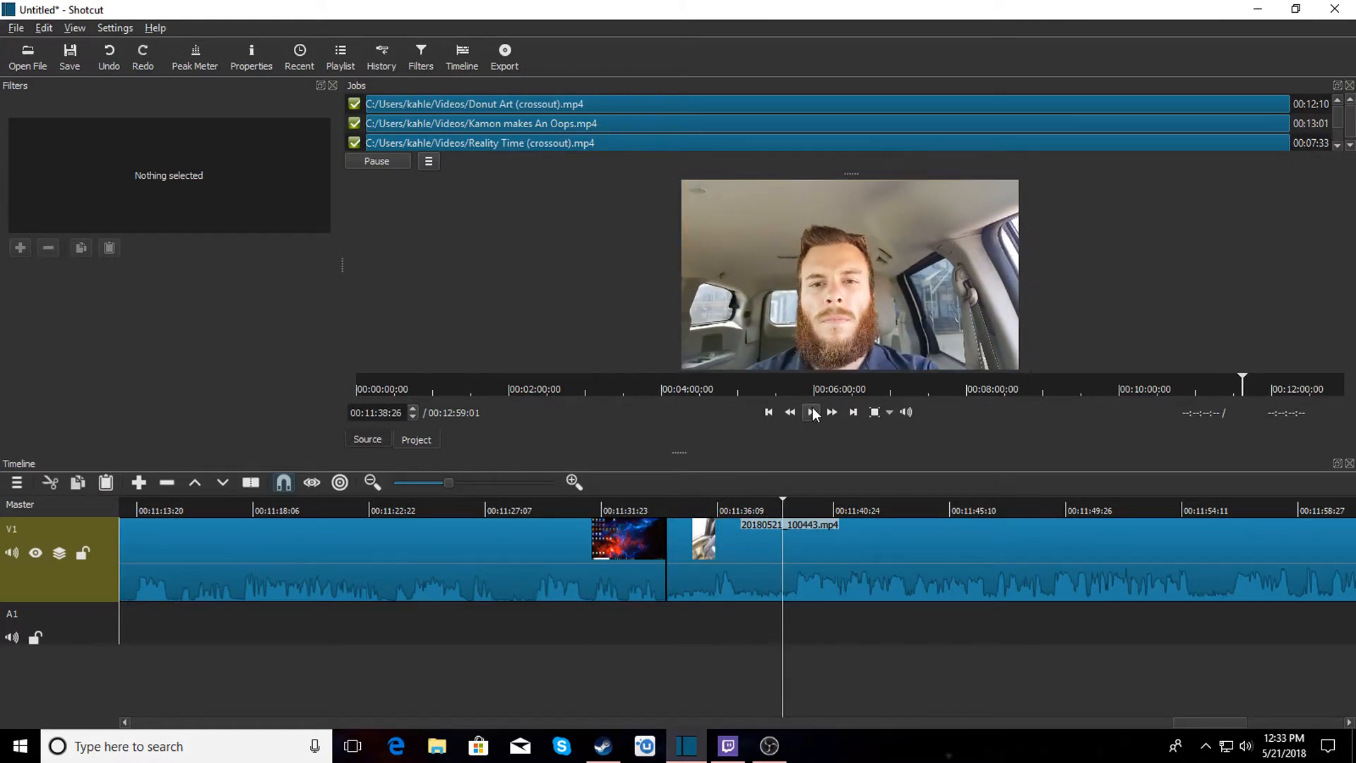
key("s")
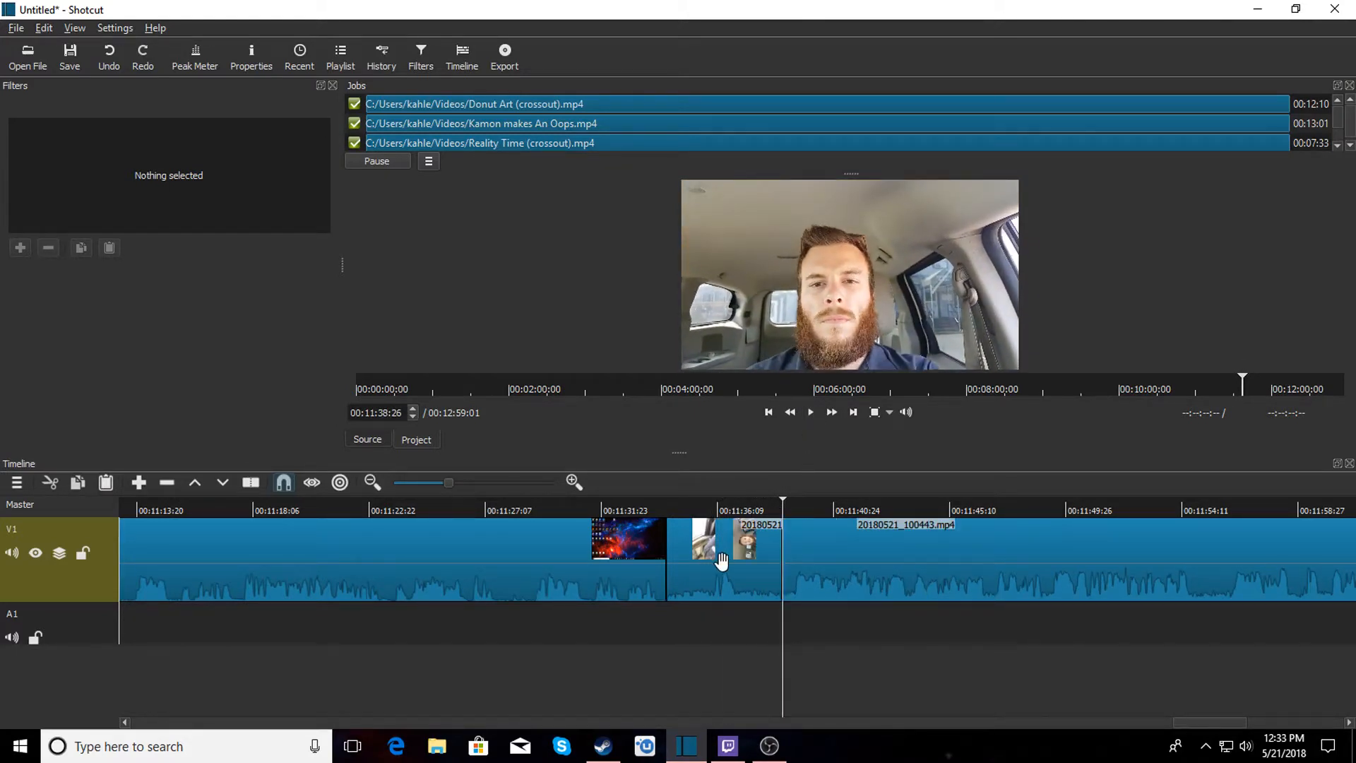
left_click(724, 563)
right_click(723, 562)
left_click(749, 613)
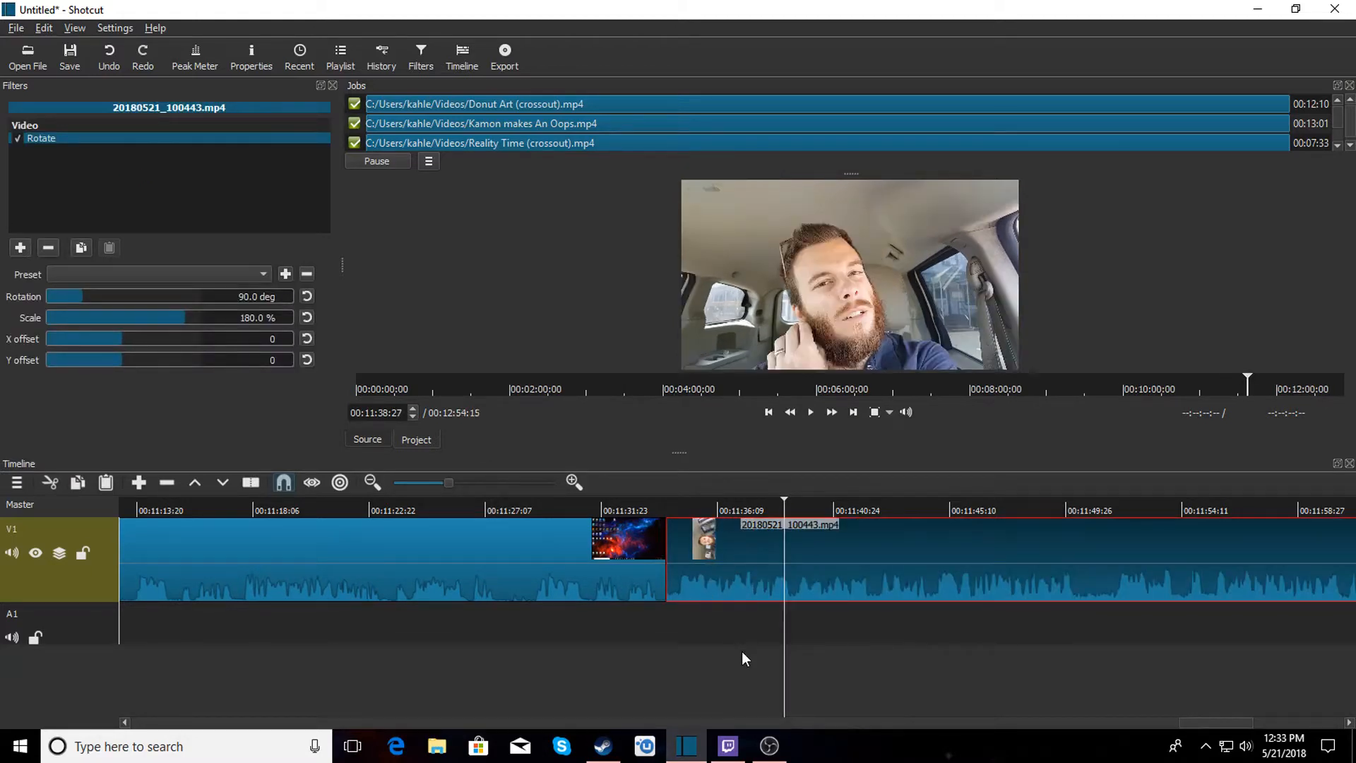
Open bensound-energy from the Desktop's Vlog music folder, preview it, and place it at the start of audio track A1.
left_click(672, 504)
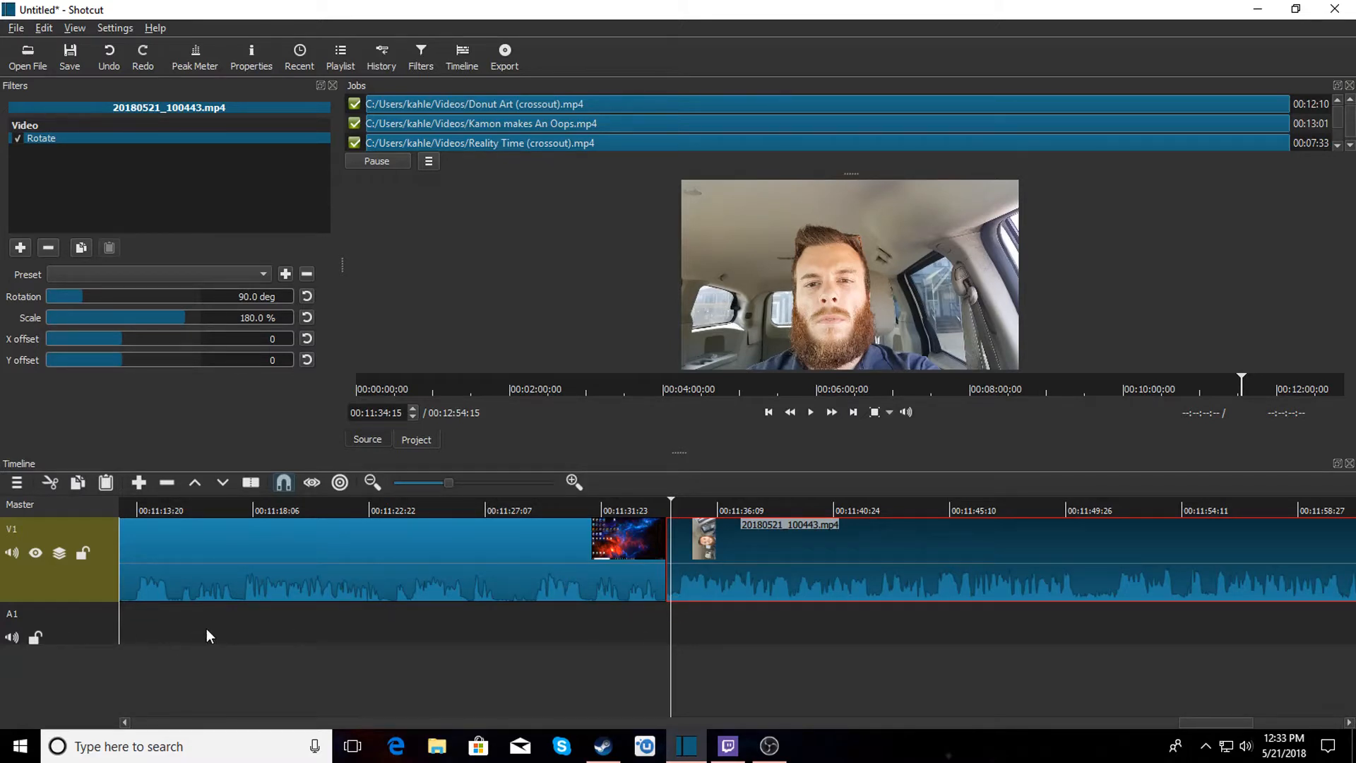
left_click(27, 55)
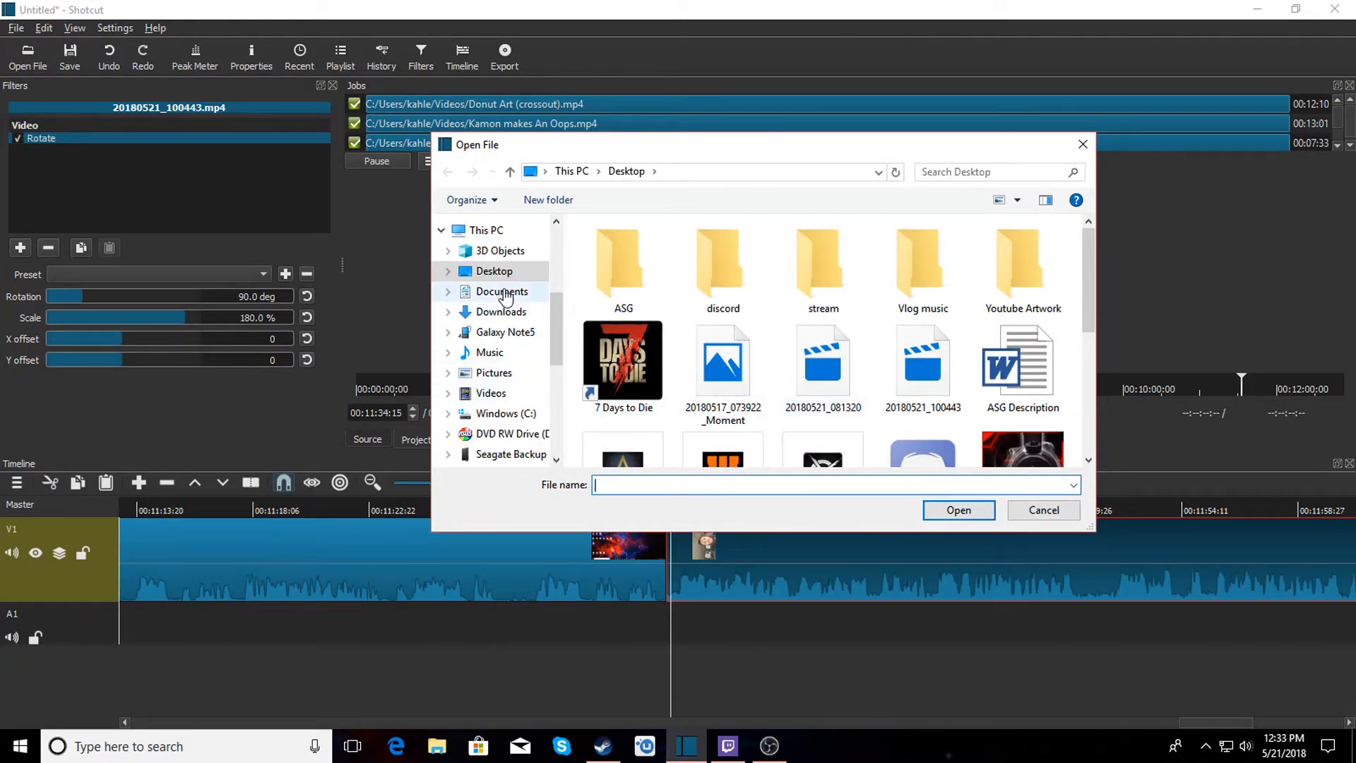
double_click(914, 268)
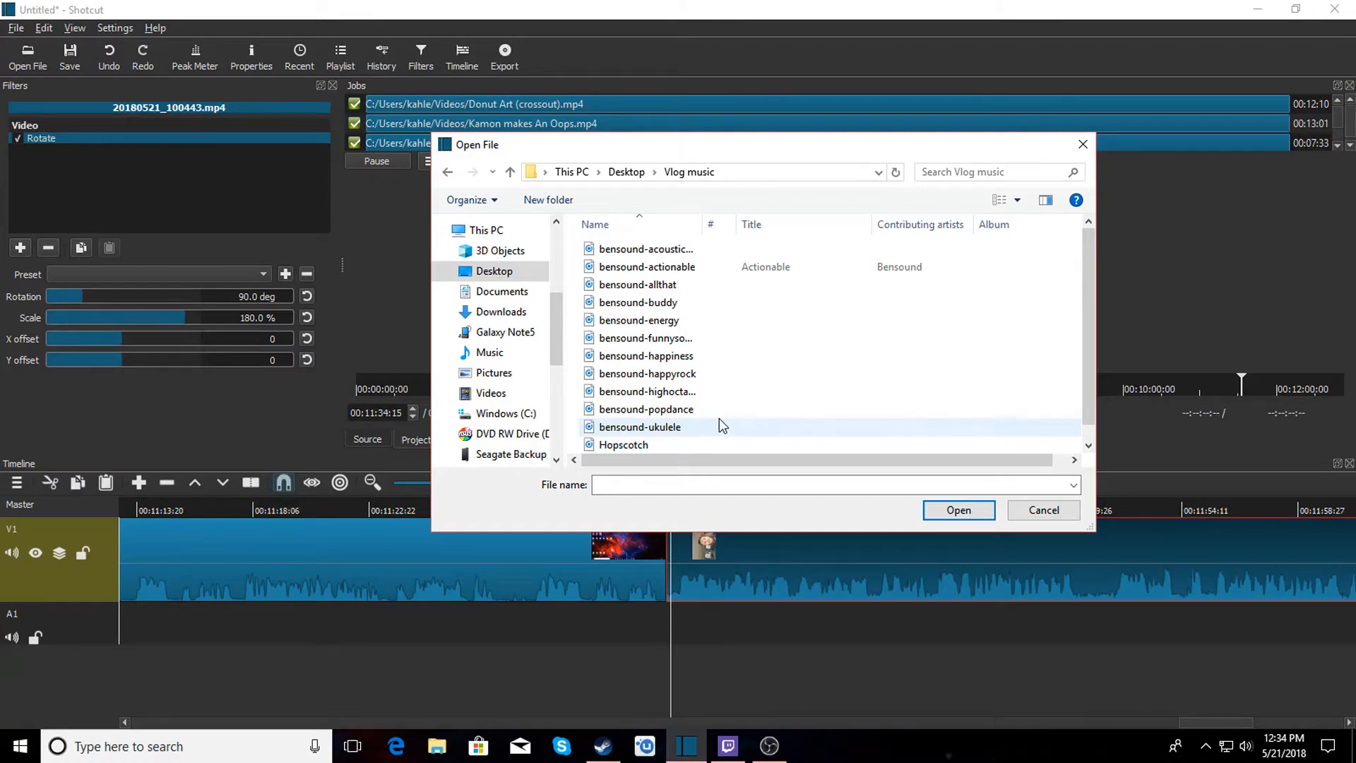
left_click(683, 321)
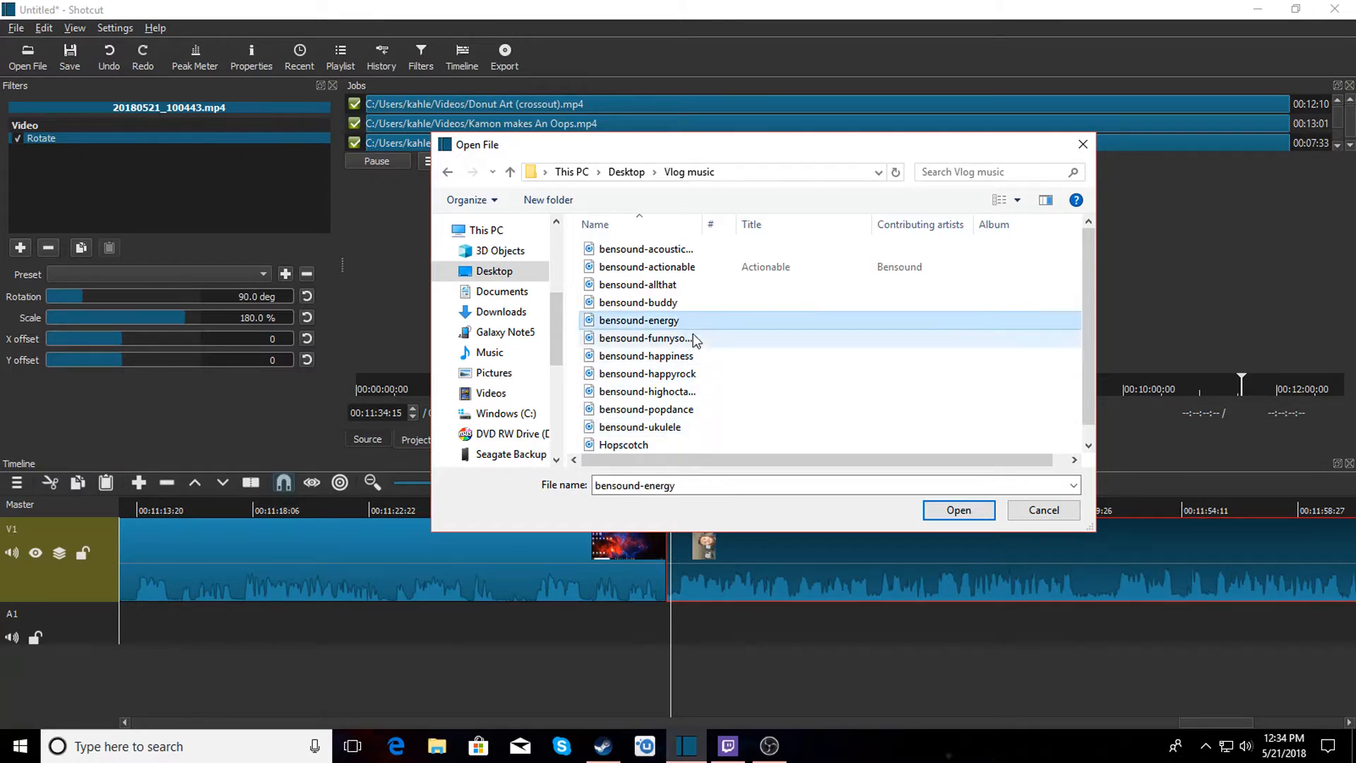
left_click(973, 510)
key("space")
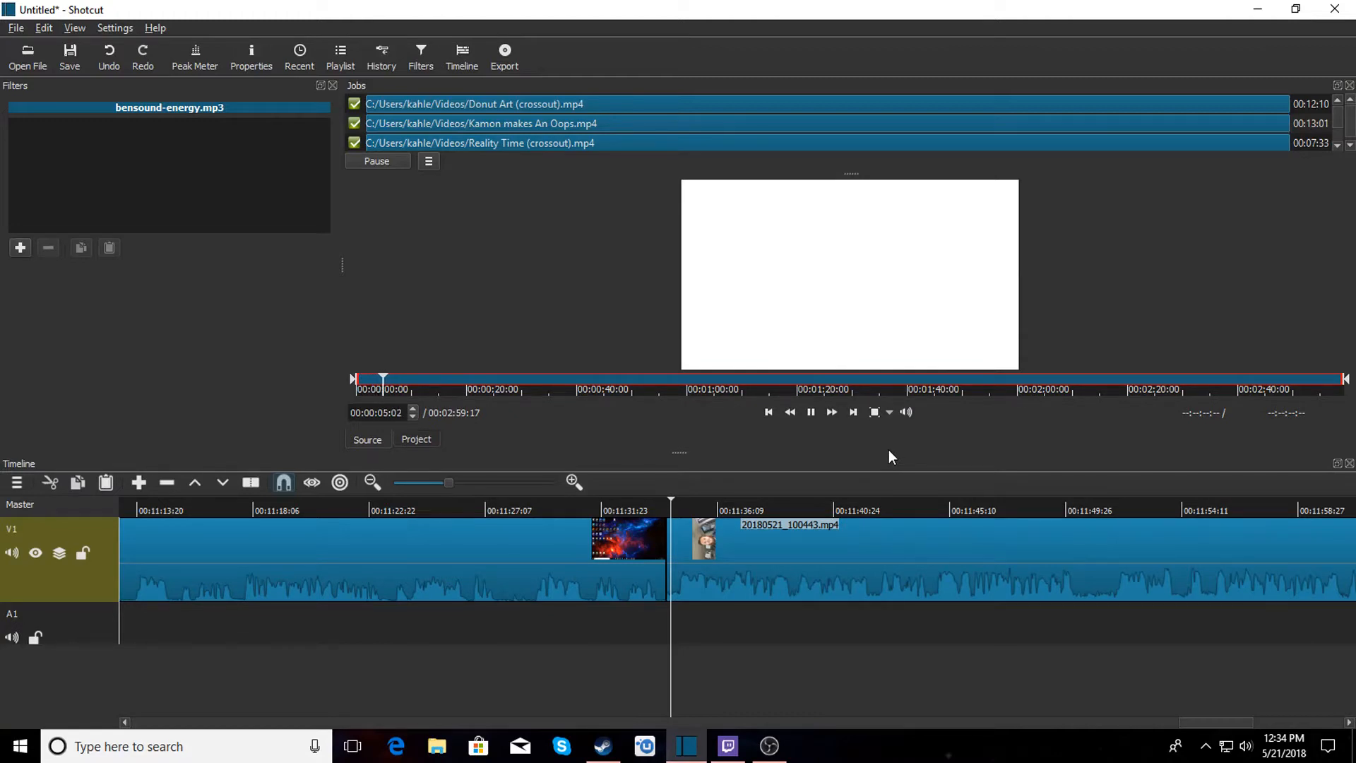
left_click(811, 412)
left_click_drag(827, 288, 121, 627)
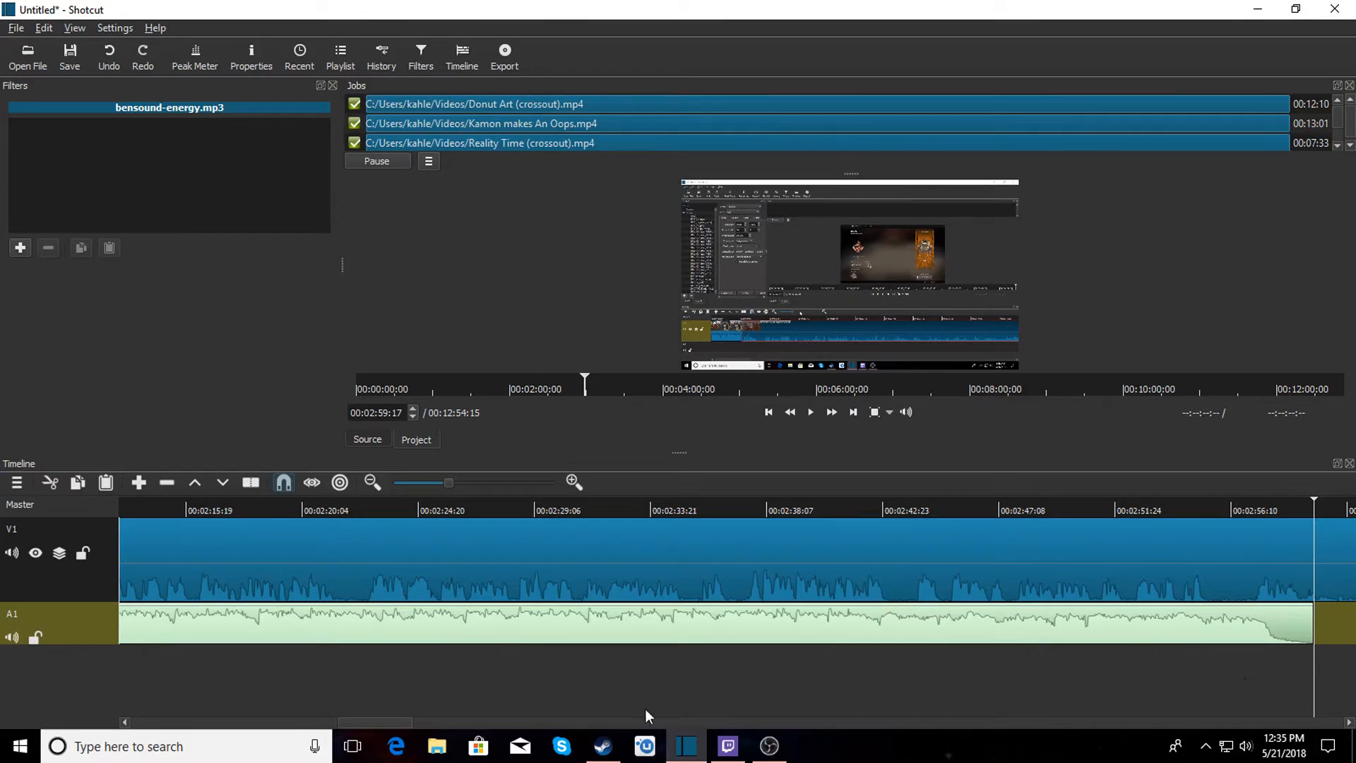
Add a Gain/Volume filter to the music clip and set its gain to -25.1 dB.
left_click_drag(395, 722, 122, 728)
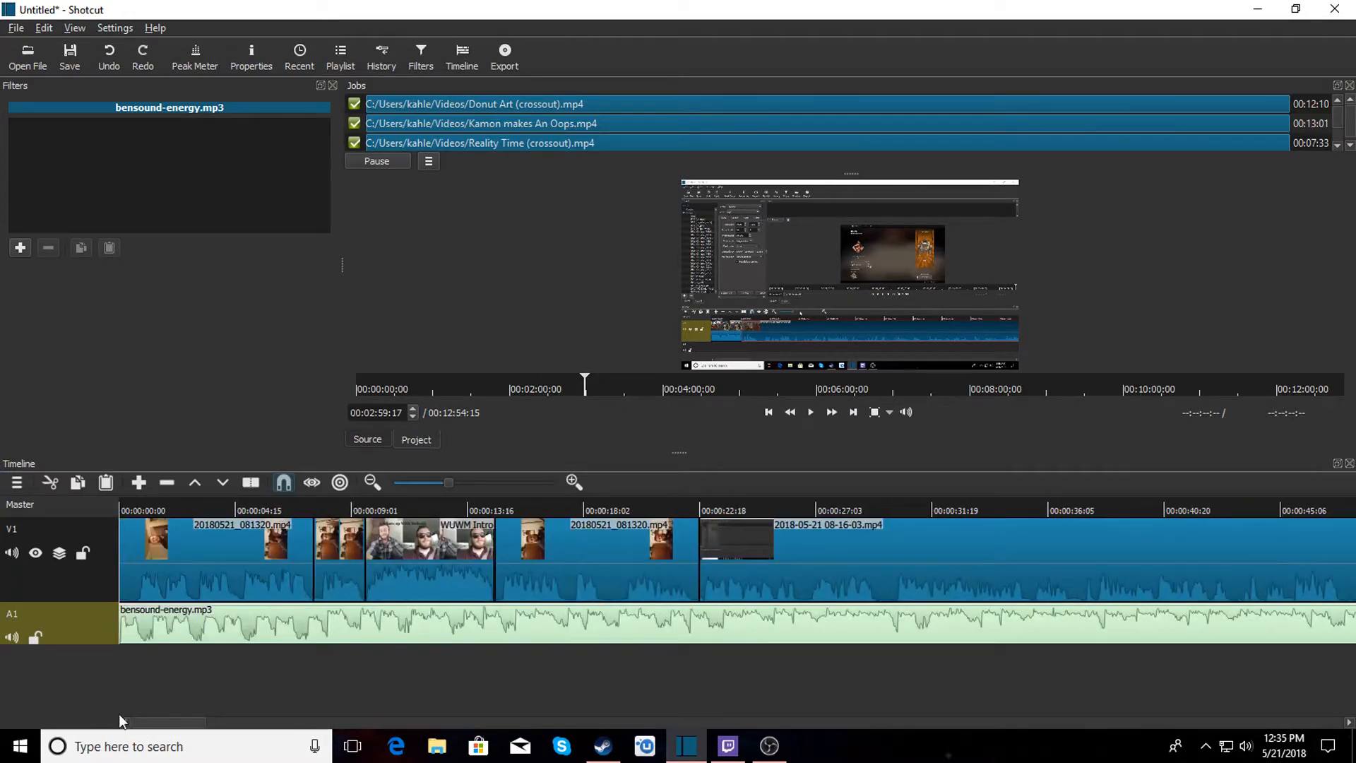
left_click(121, 503)
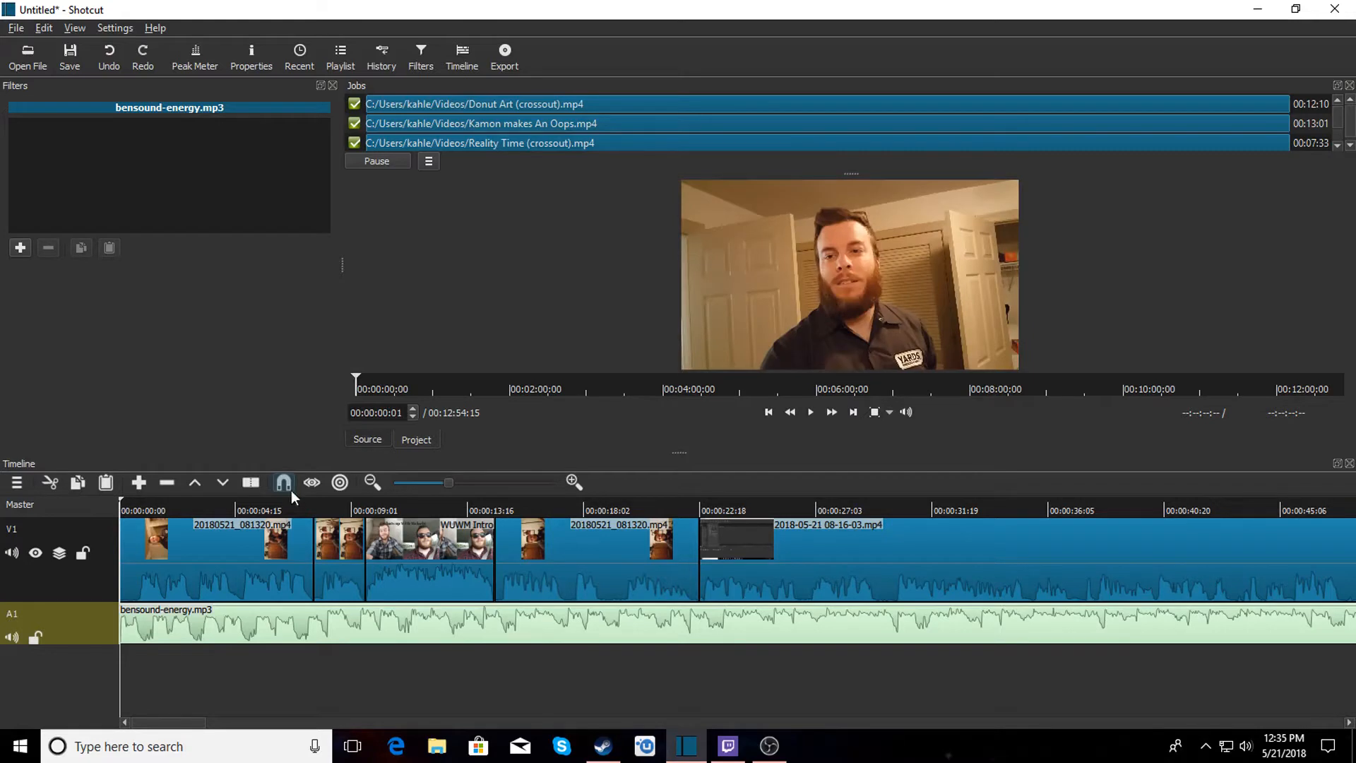
left_click(806, 416)
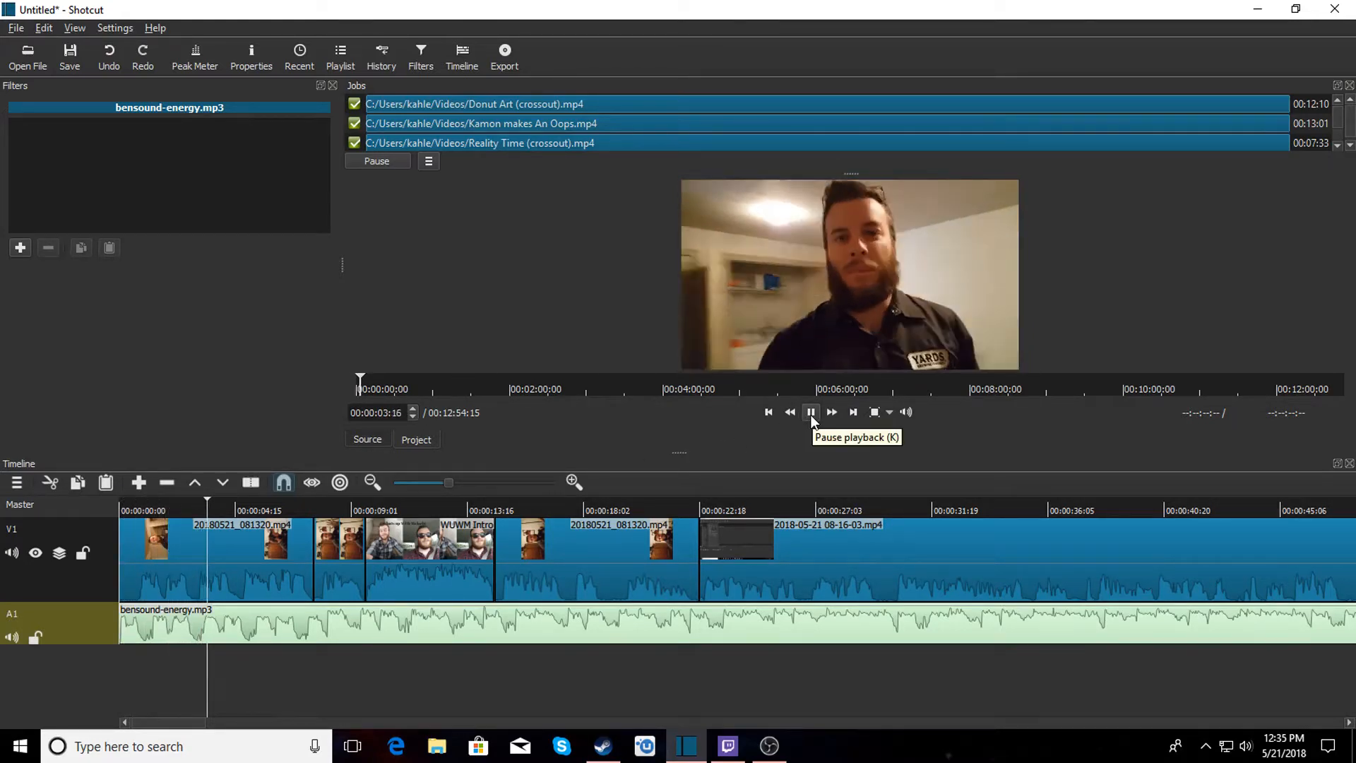
left_click(810, 415)
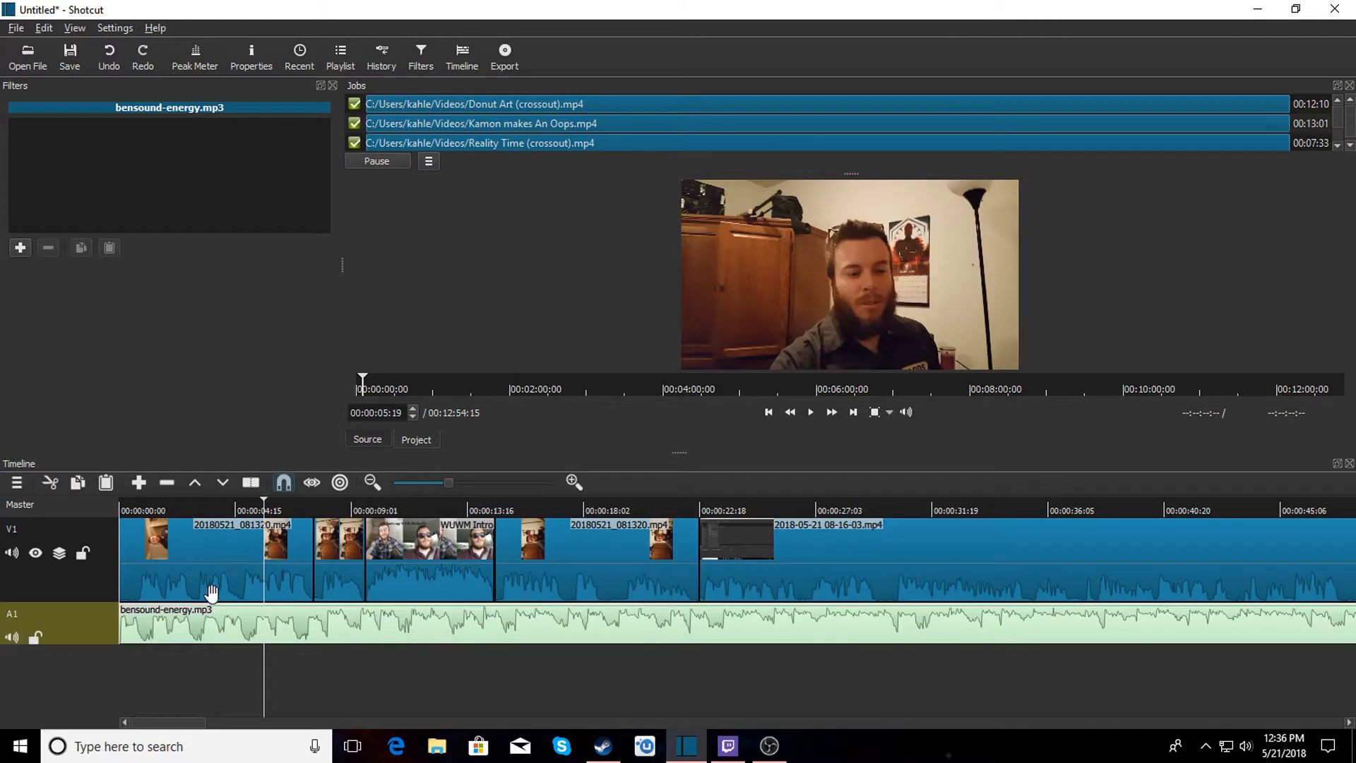
left_click(187, 625)
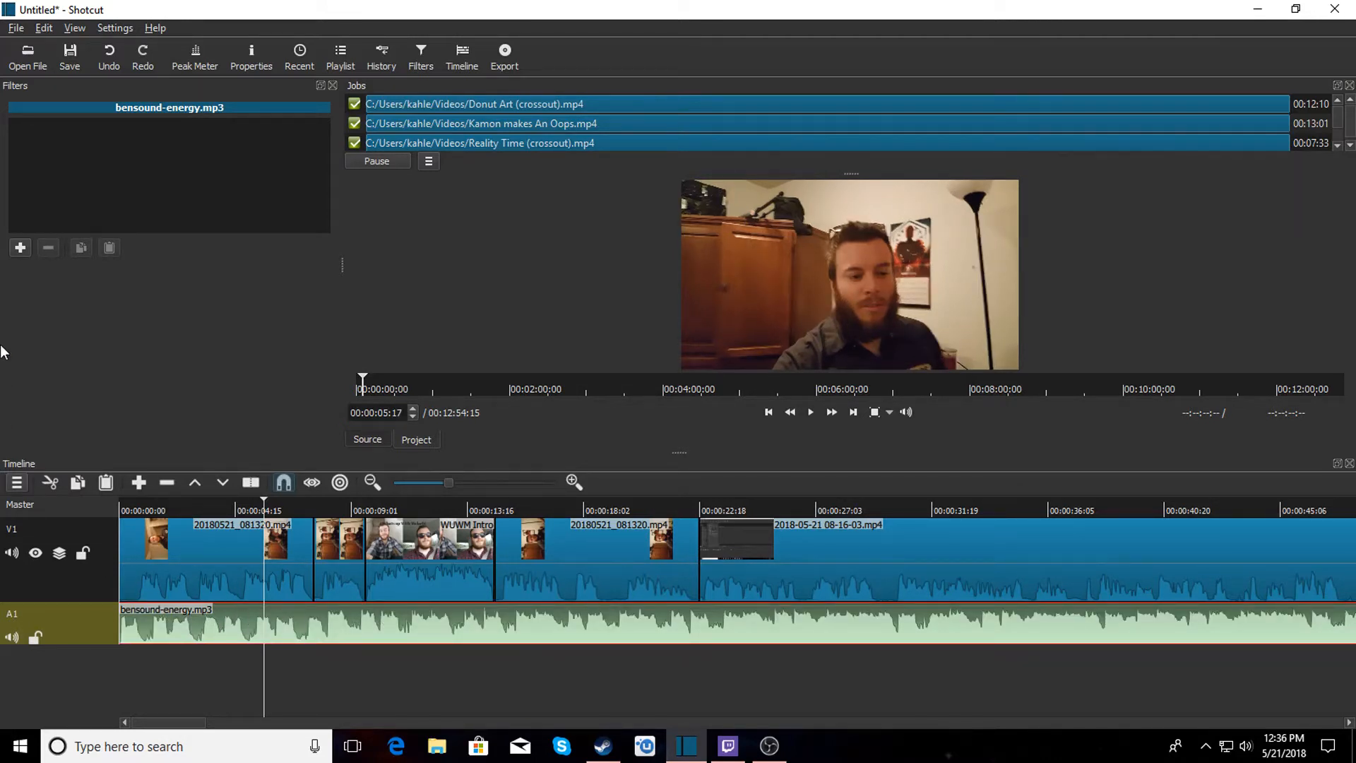
left_click(20, 247)
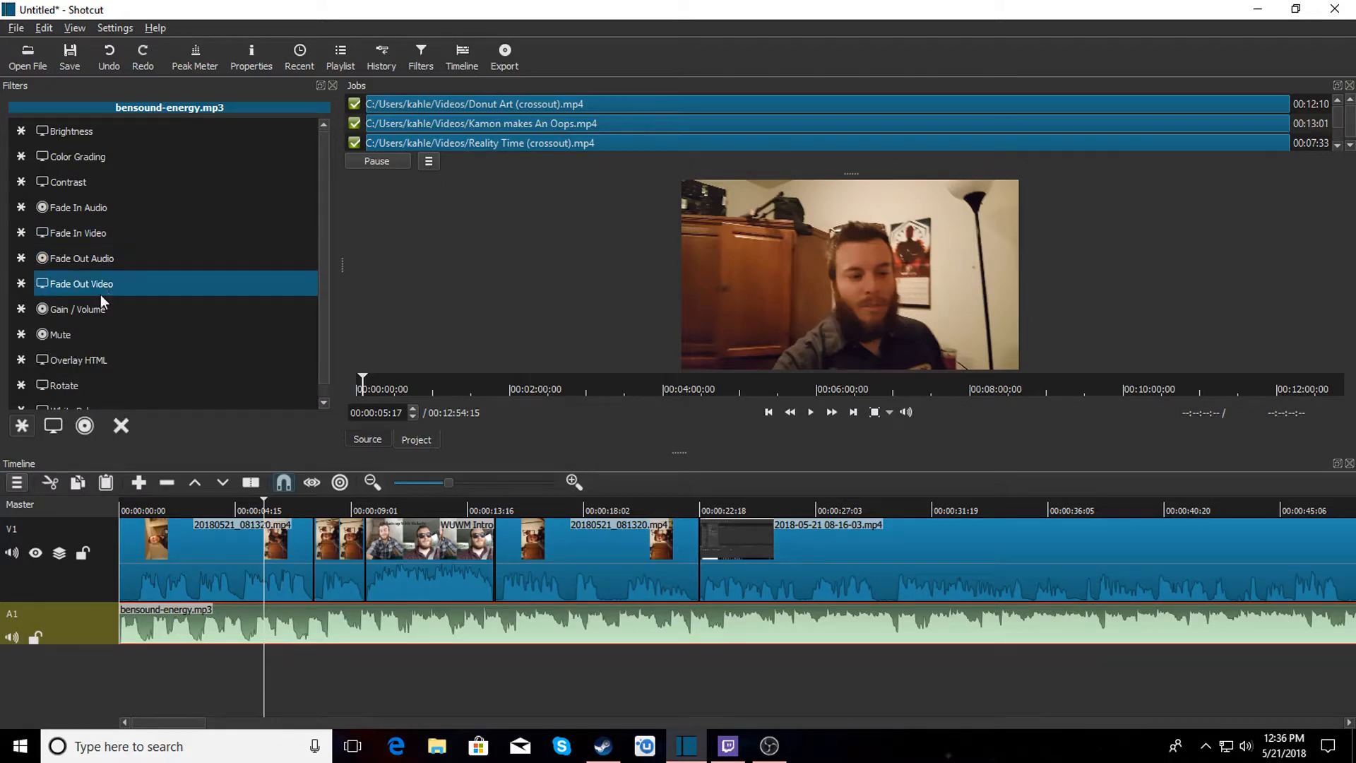
left_click(88, 309)
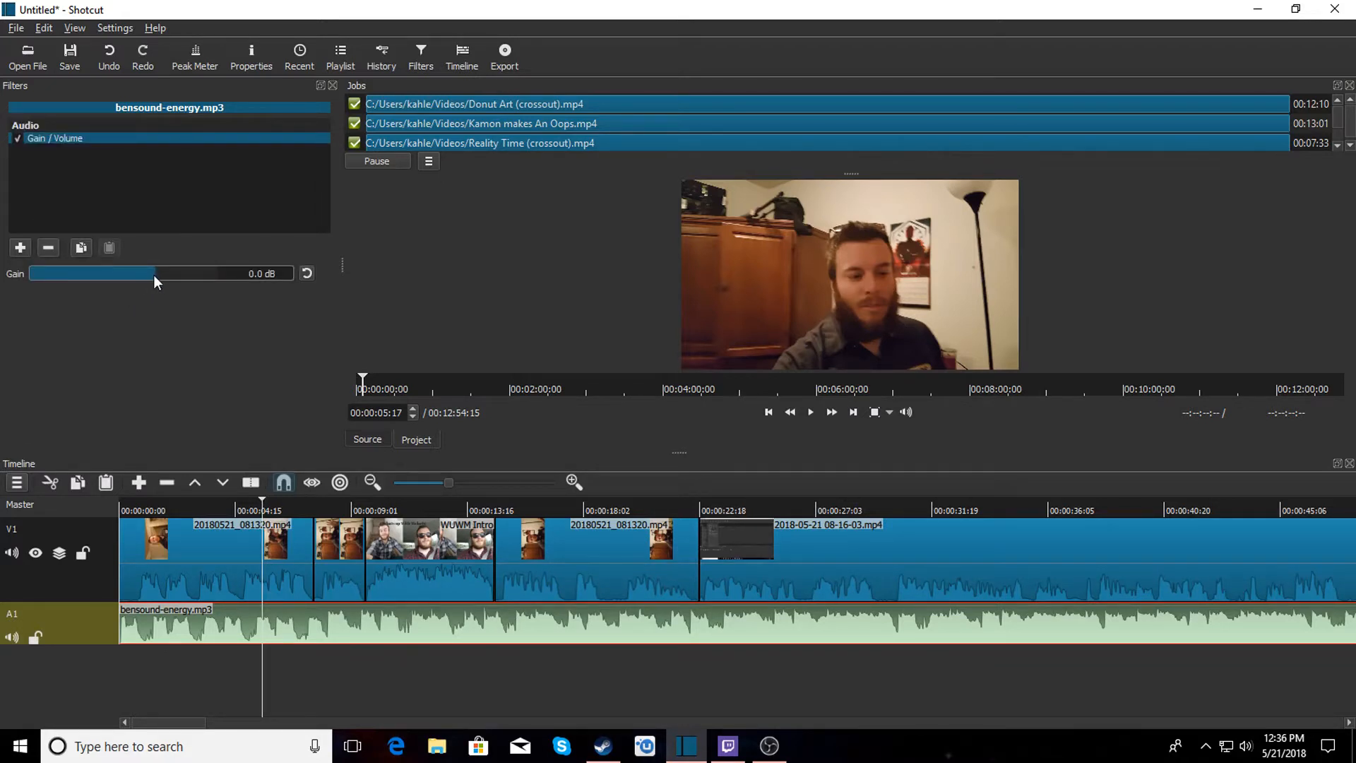
left_click_drag(152, 274, 100, 274)
Split the music track at about 00:00:09:18 and 00:00:14:19, around the WUWM intro.
left_click(122, 502)
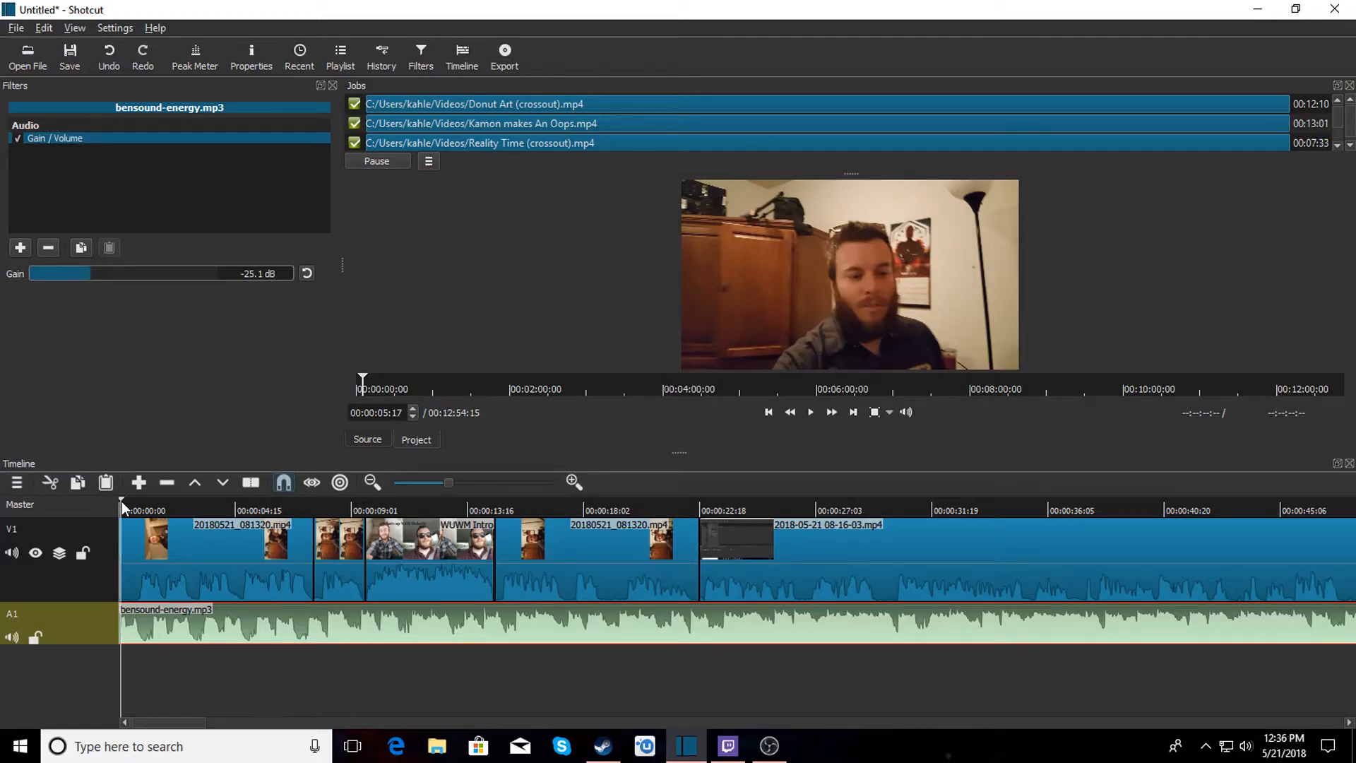
left_click(814, 411)
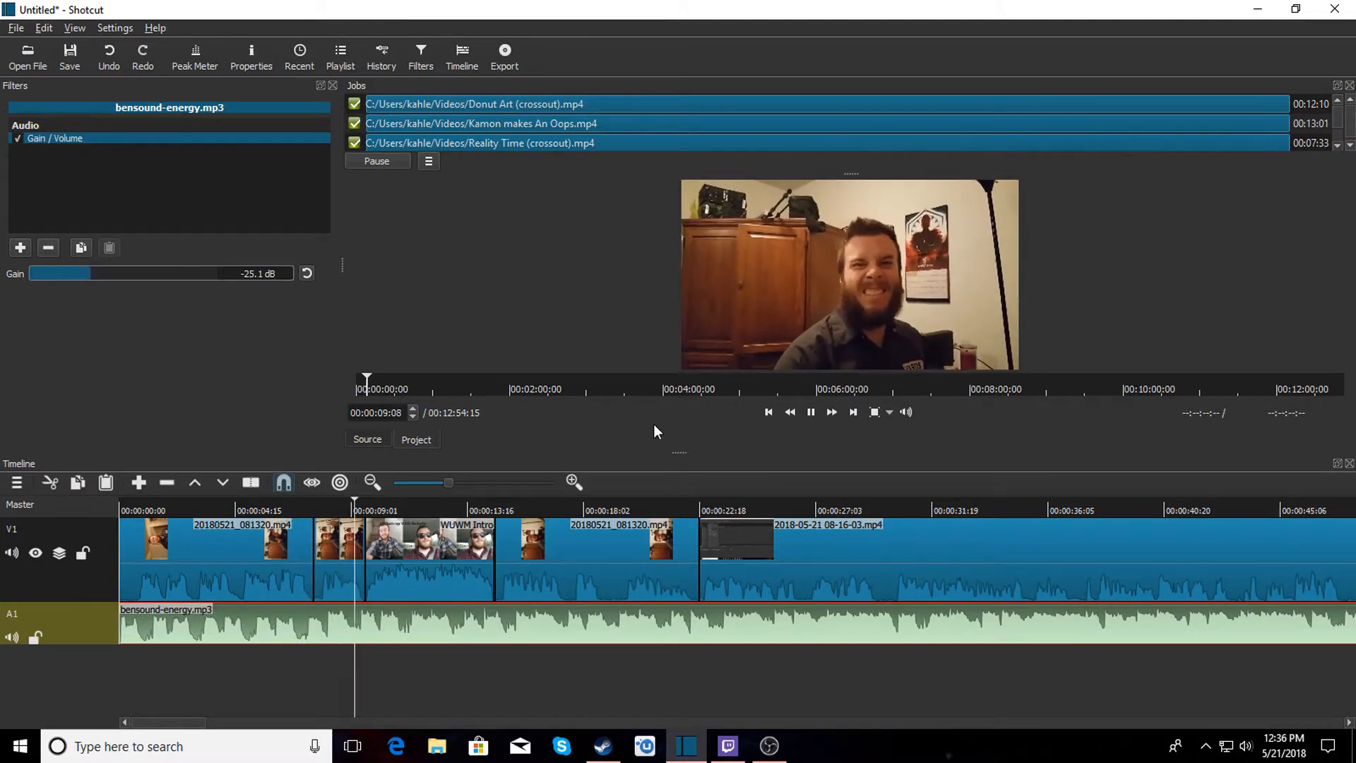
left_click(810, 415)
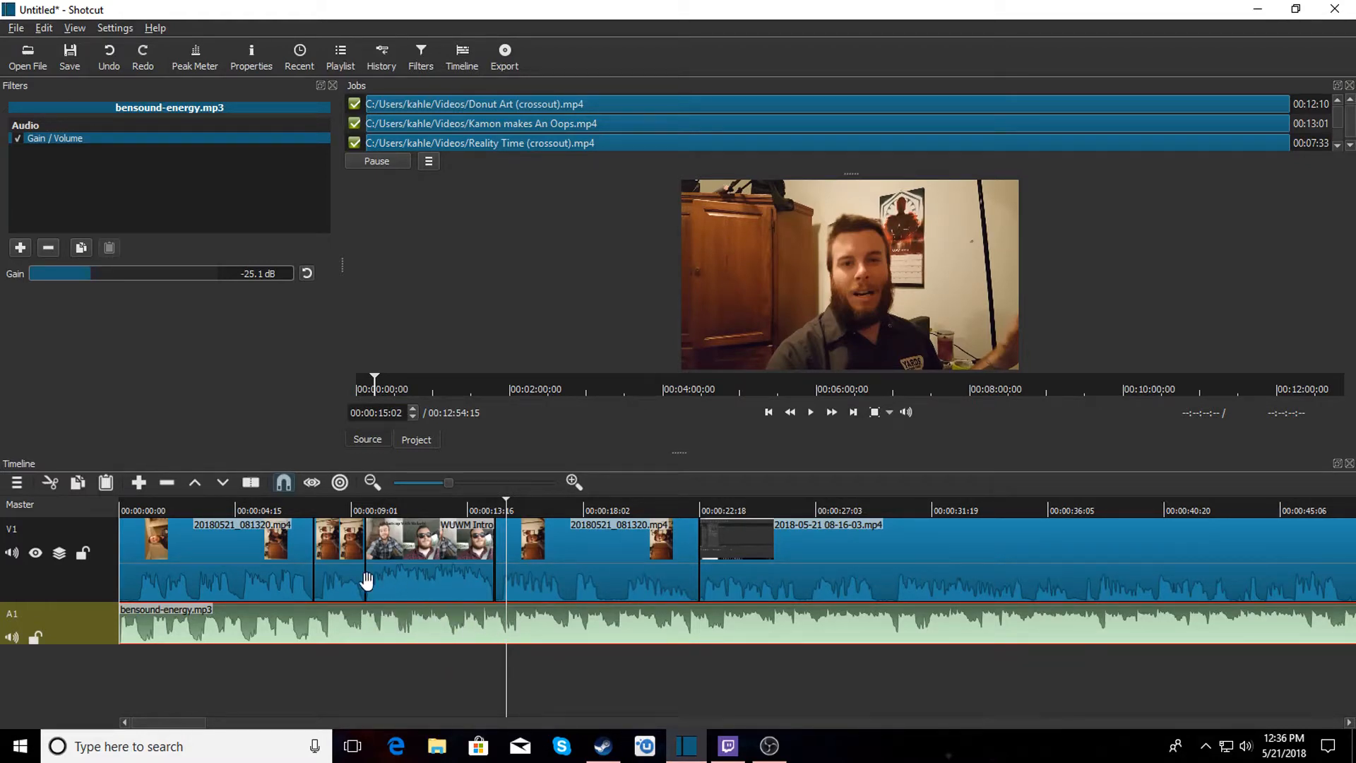
left_click(365, 507)
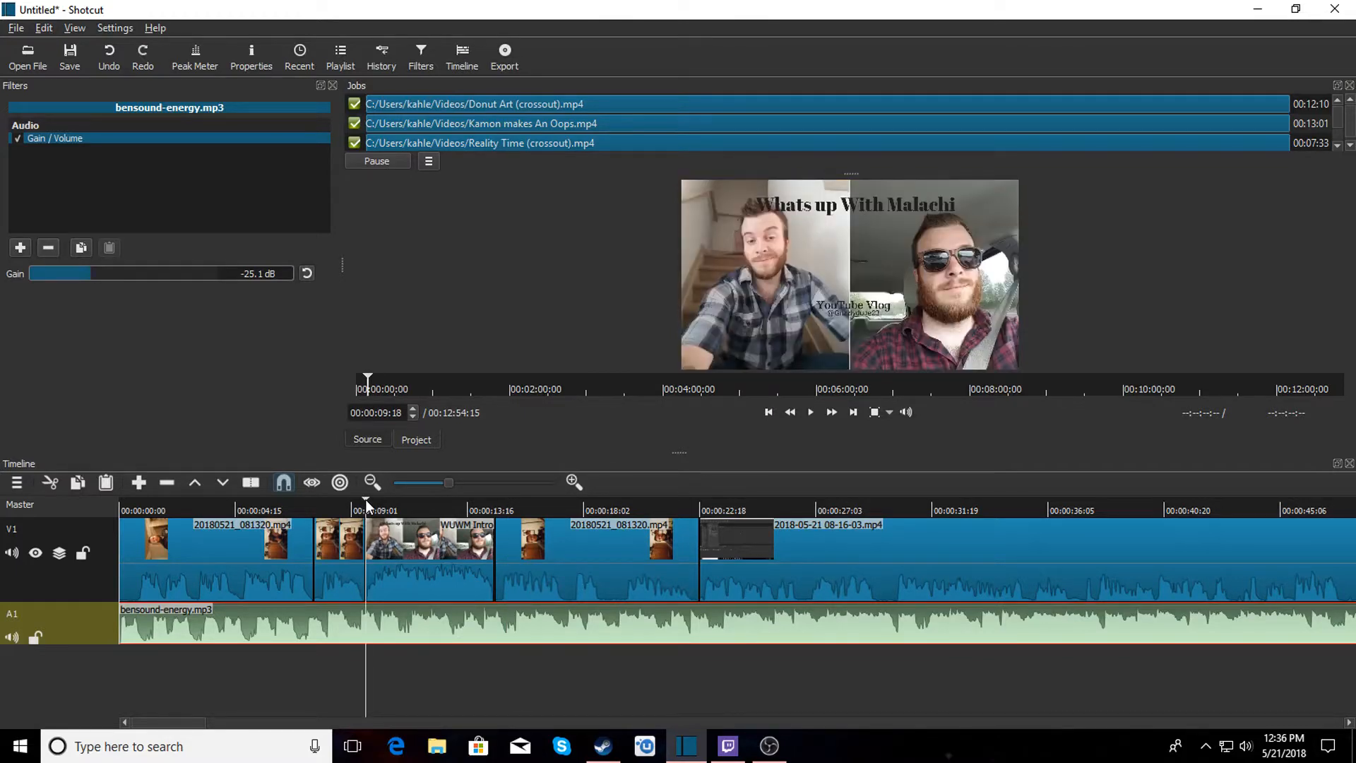
key("s")
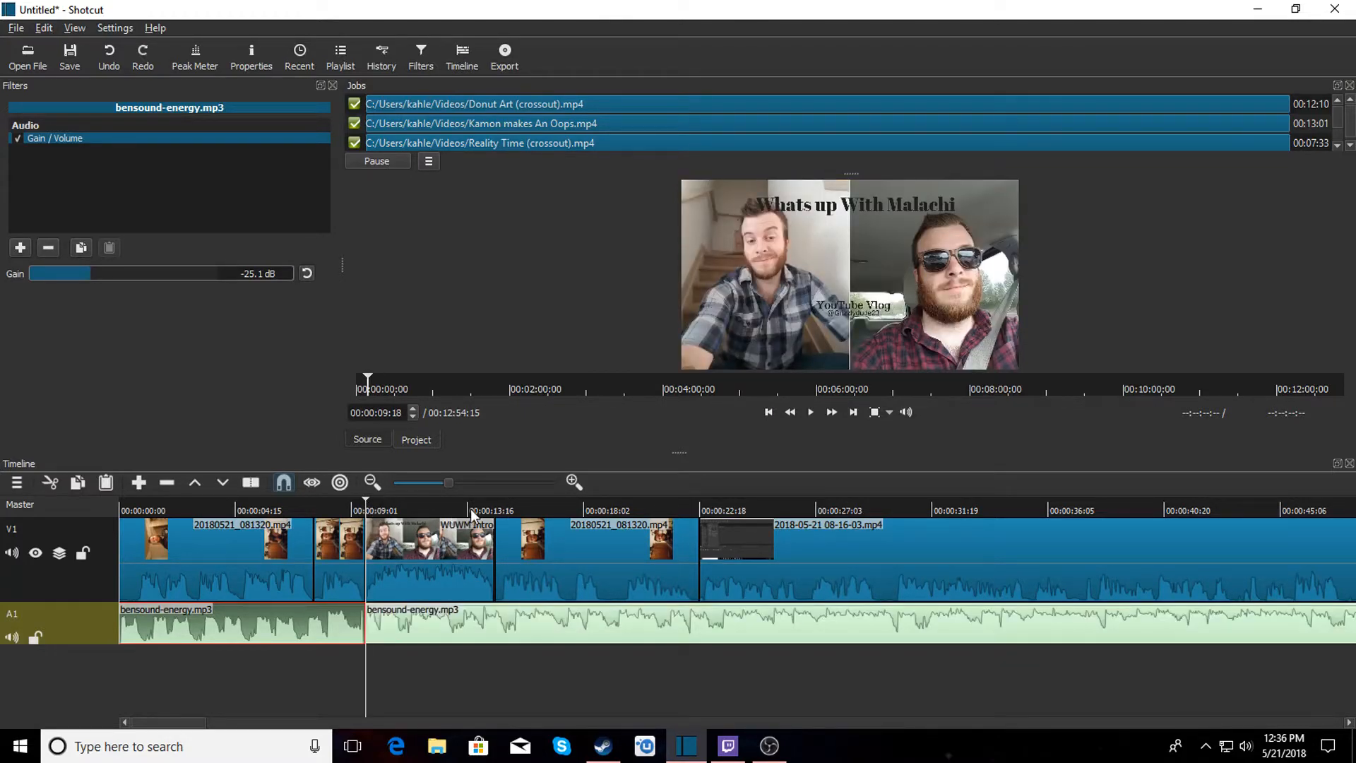
left_click(497, 501)
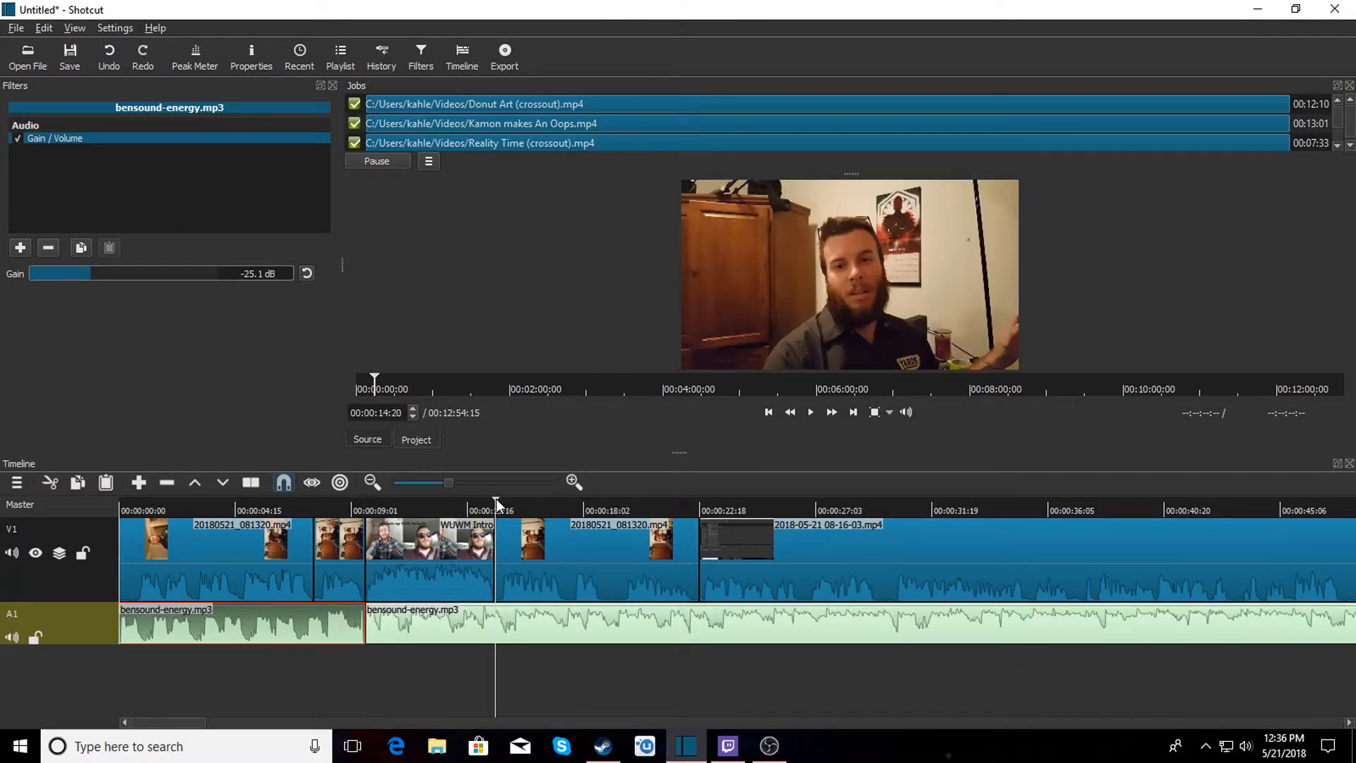
key("Left")
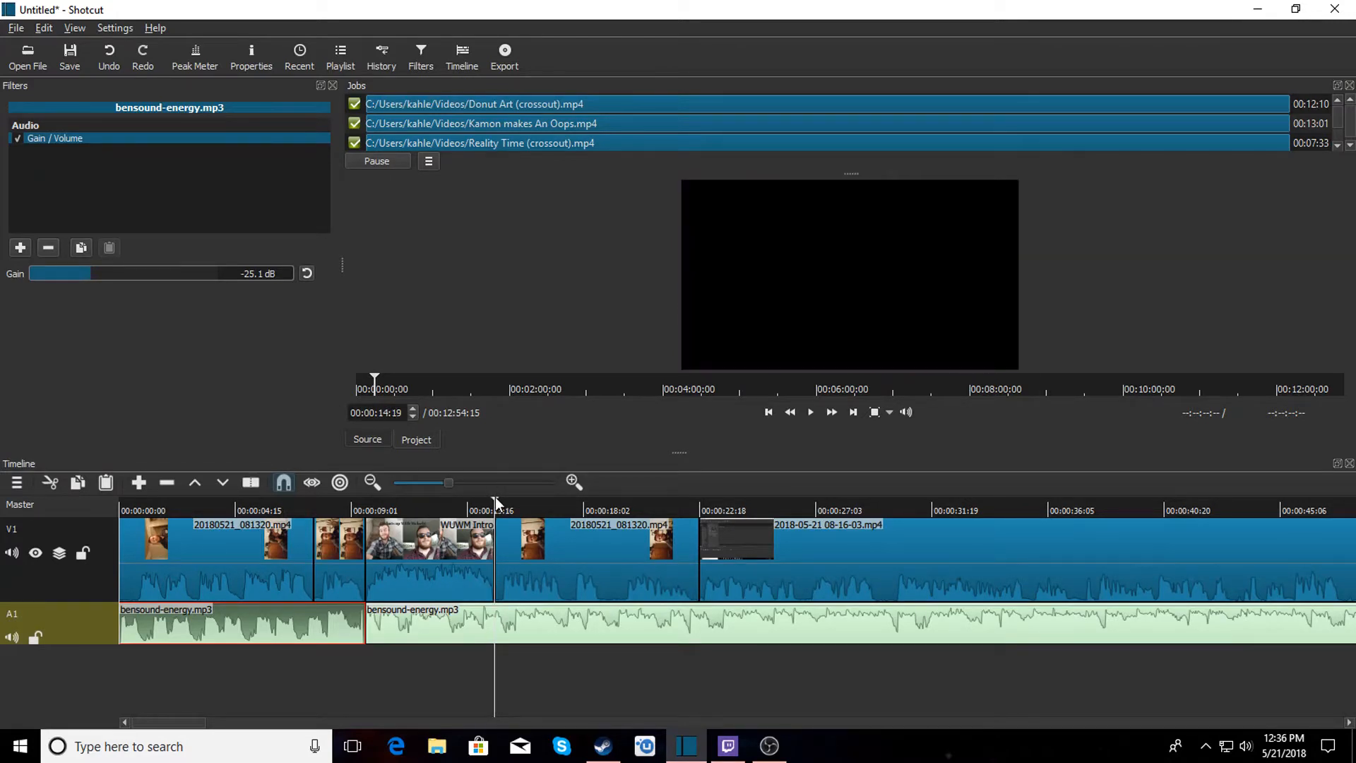
key("s")
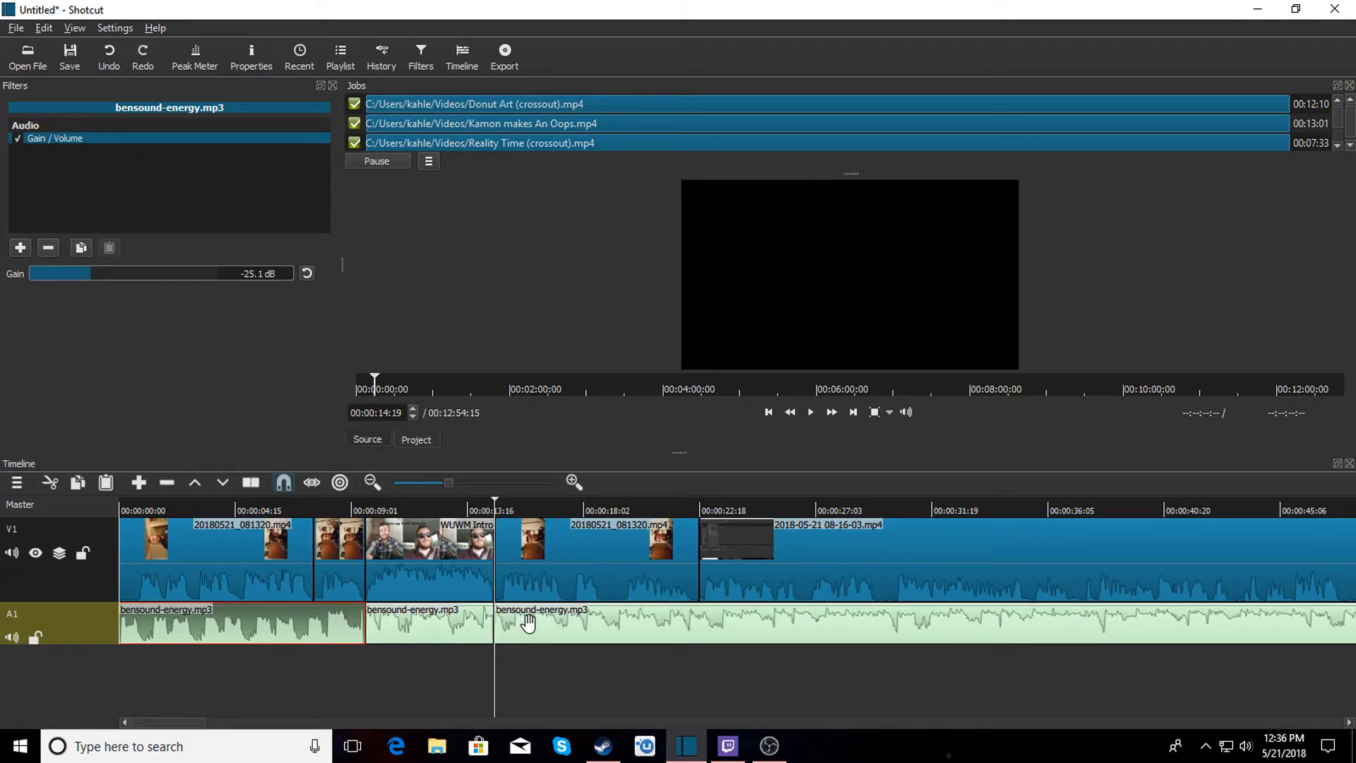
Remove the music segment under the WUWM intro, keeping the remaining music starting at about 00:00:14:19, and play back from the start.
left_click_drag(535, 623, 574, 622)
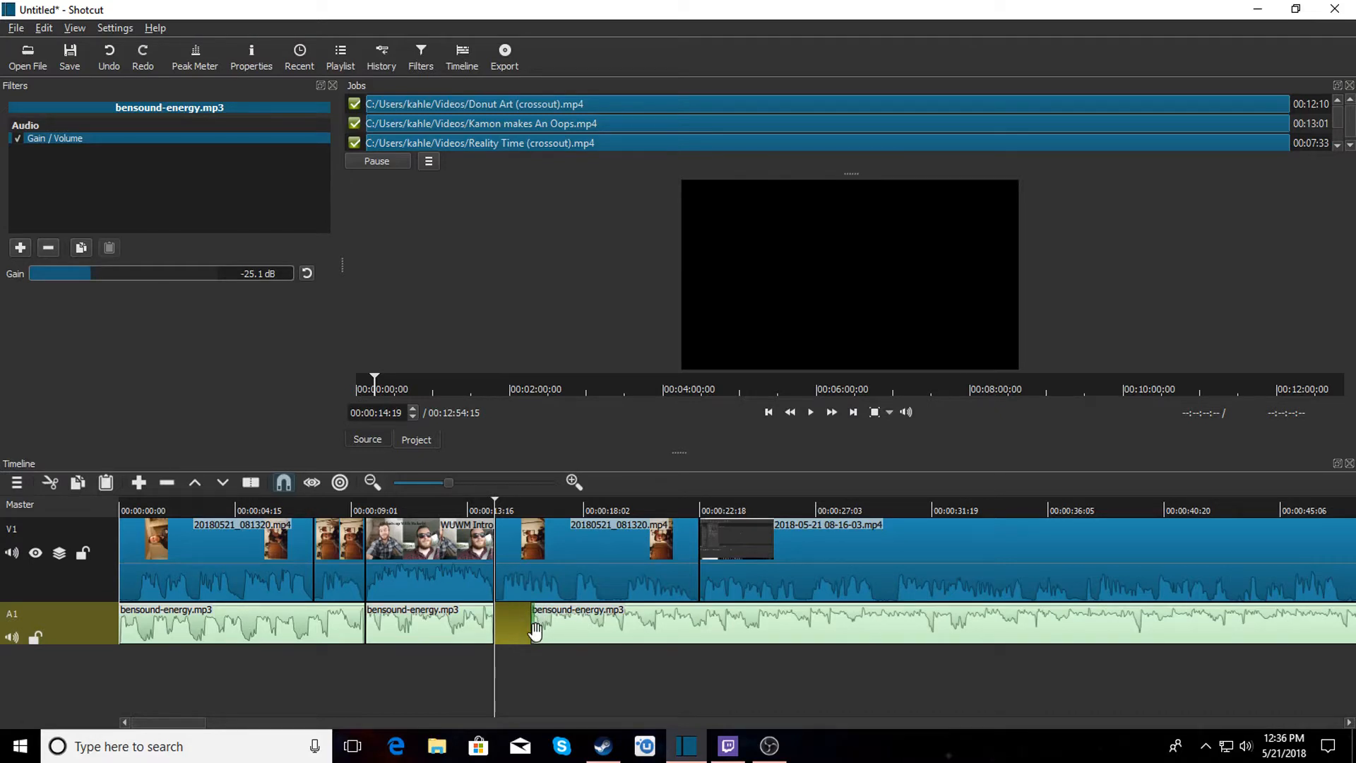
right_click(412, 623)
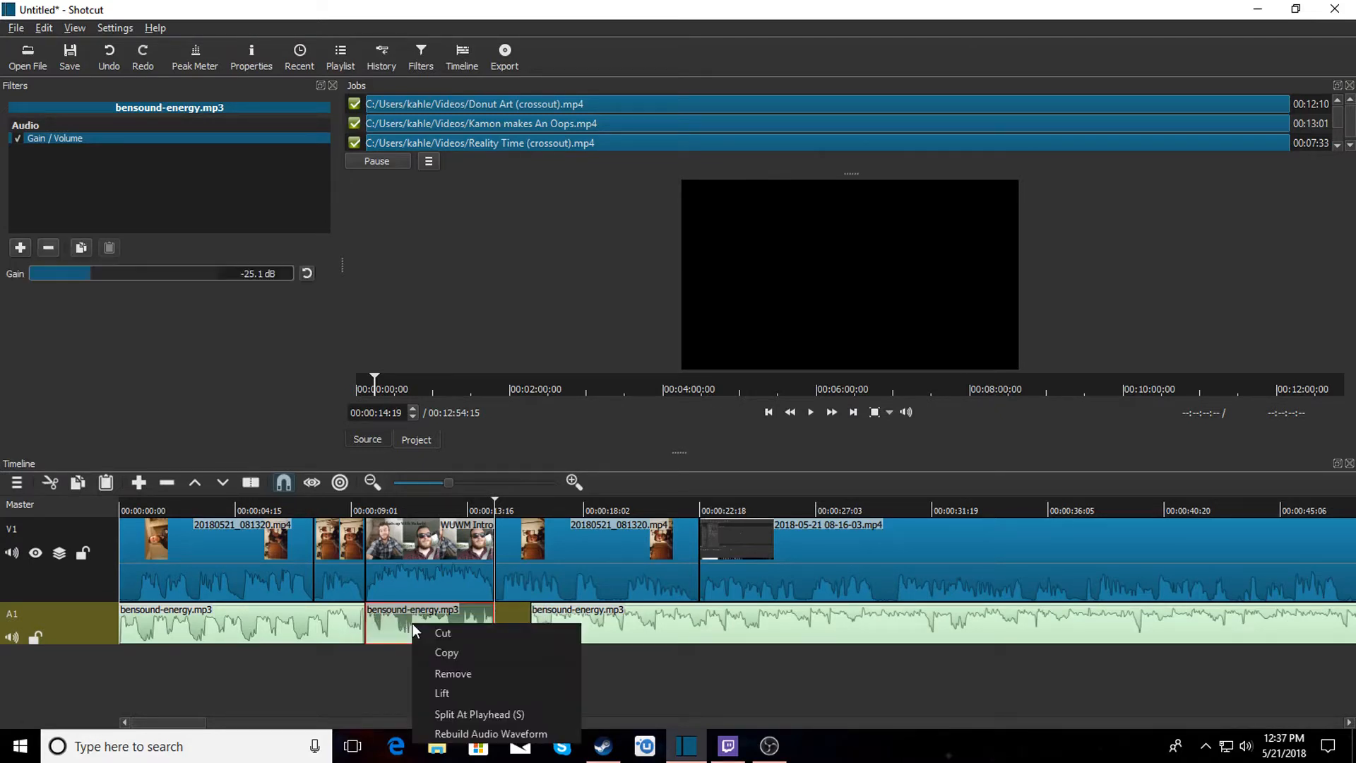
left_click(457, 671)
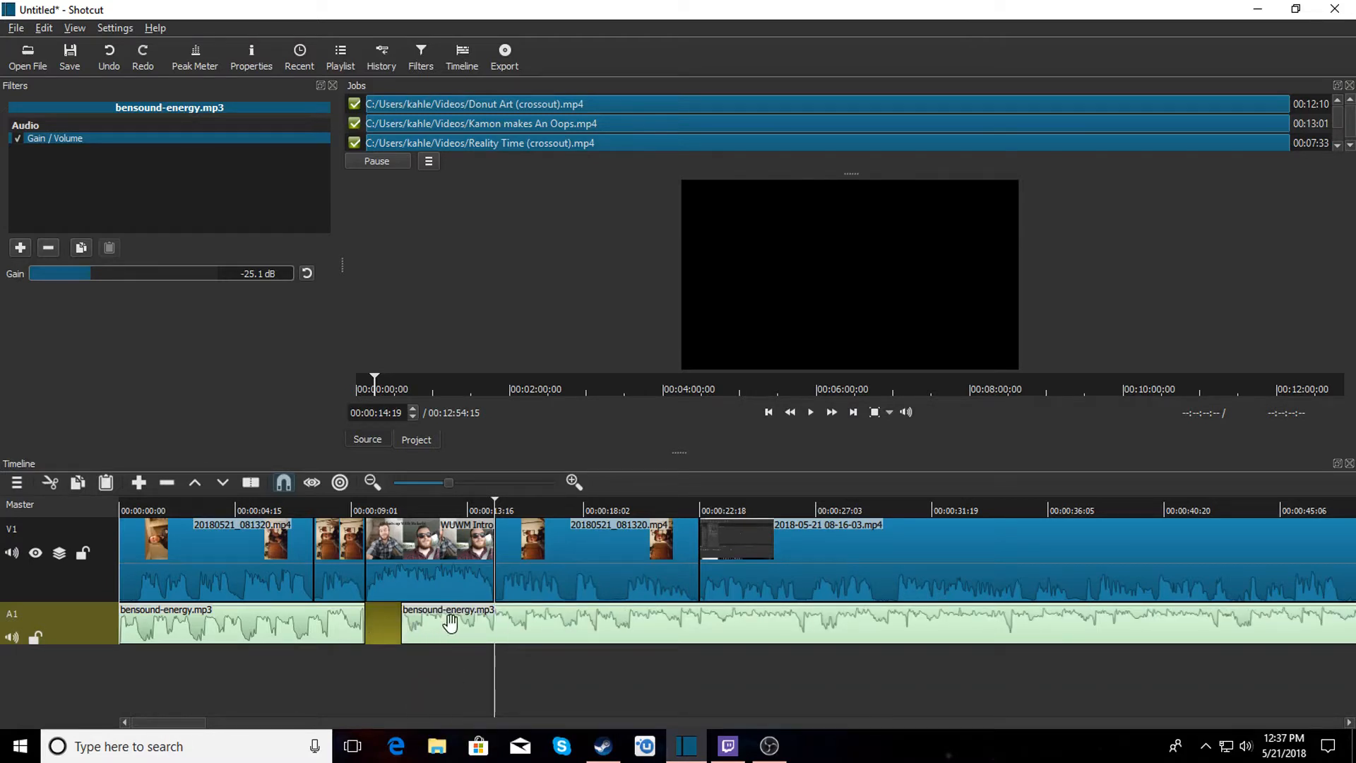
left_click_drag(490, 625, 574, 627)
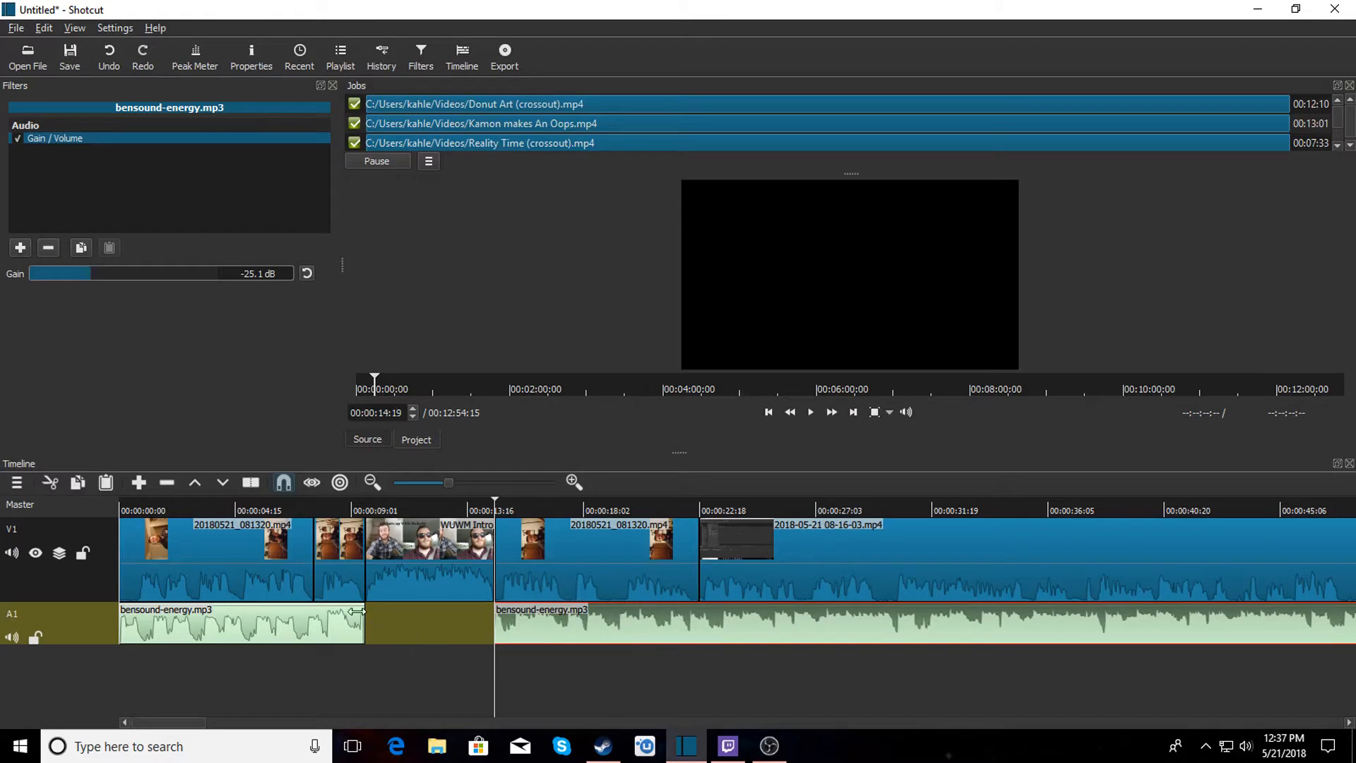
left_click(116, 504)
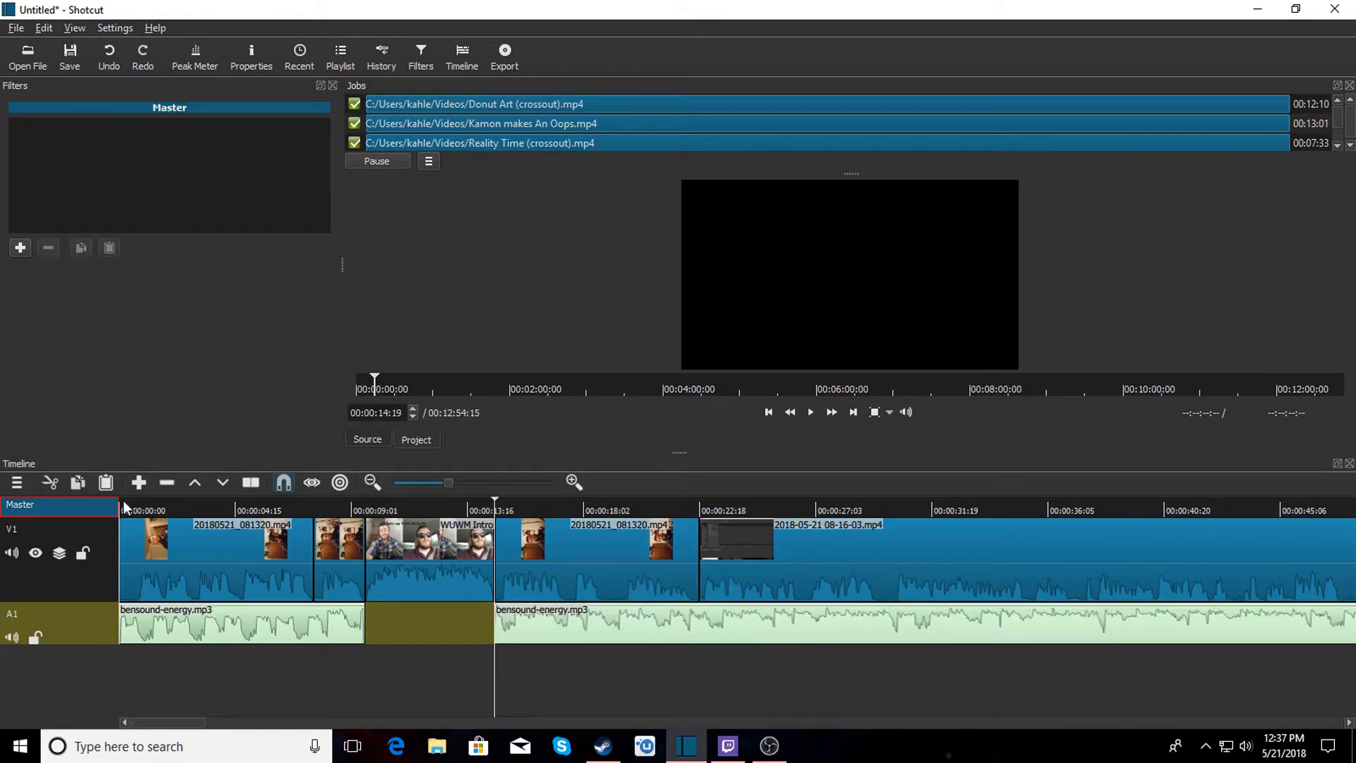
left_click(121, 508)
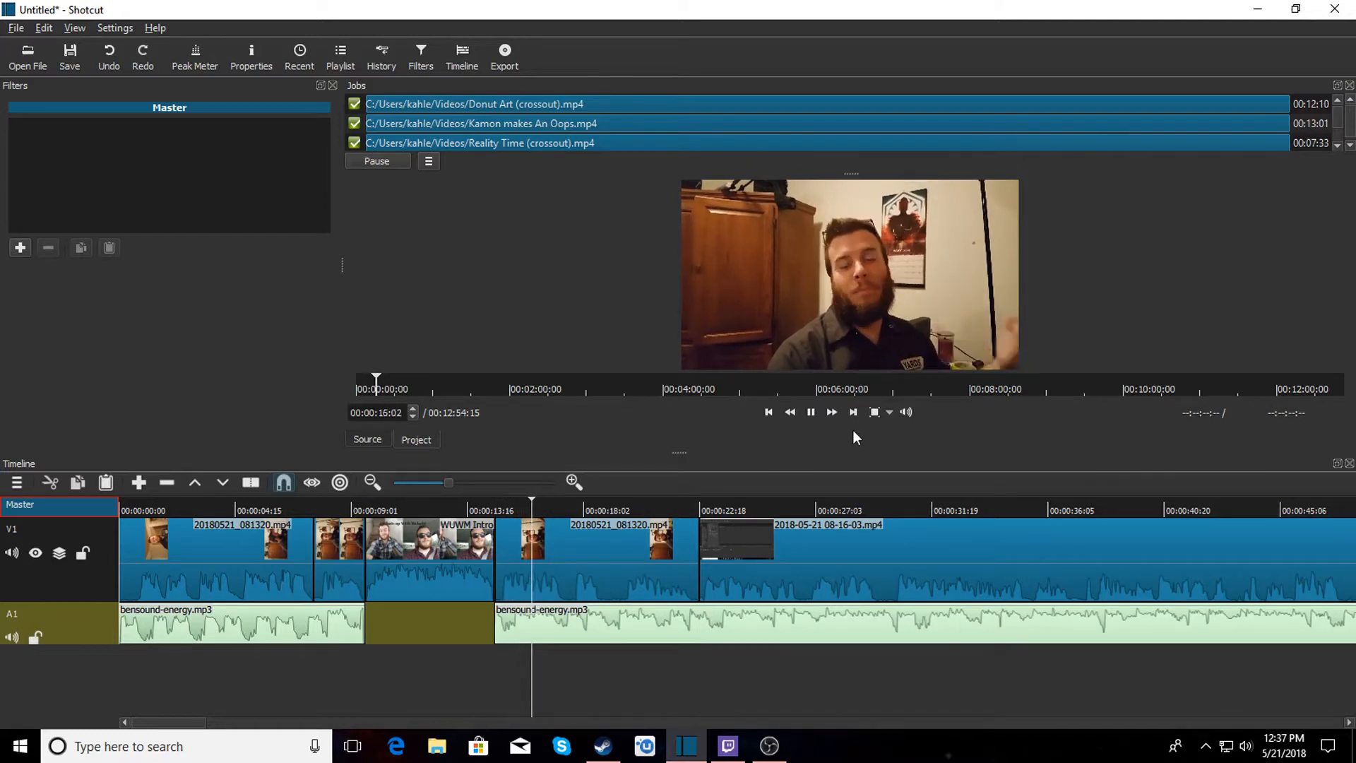
Stop playback, open bensound-energy from the Vlog music folder again and append a second copy after the first music clip on A1.
left_click(811, 411)
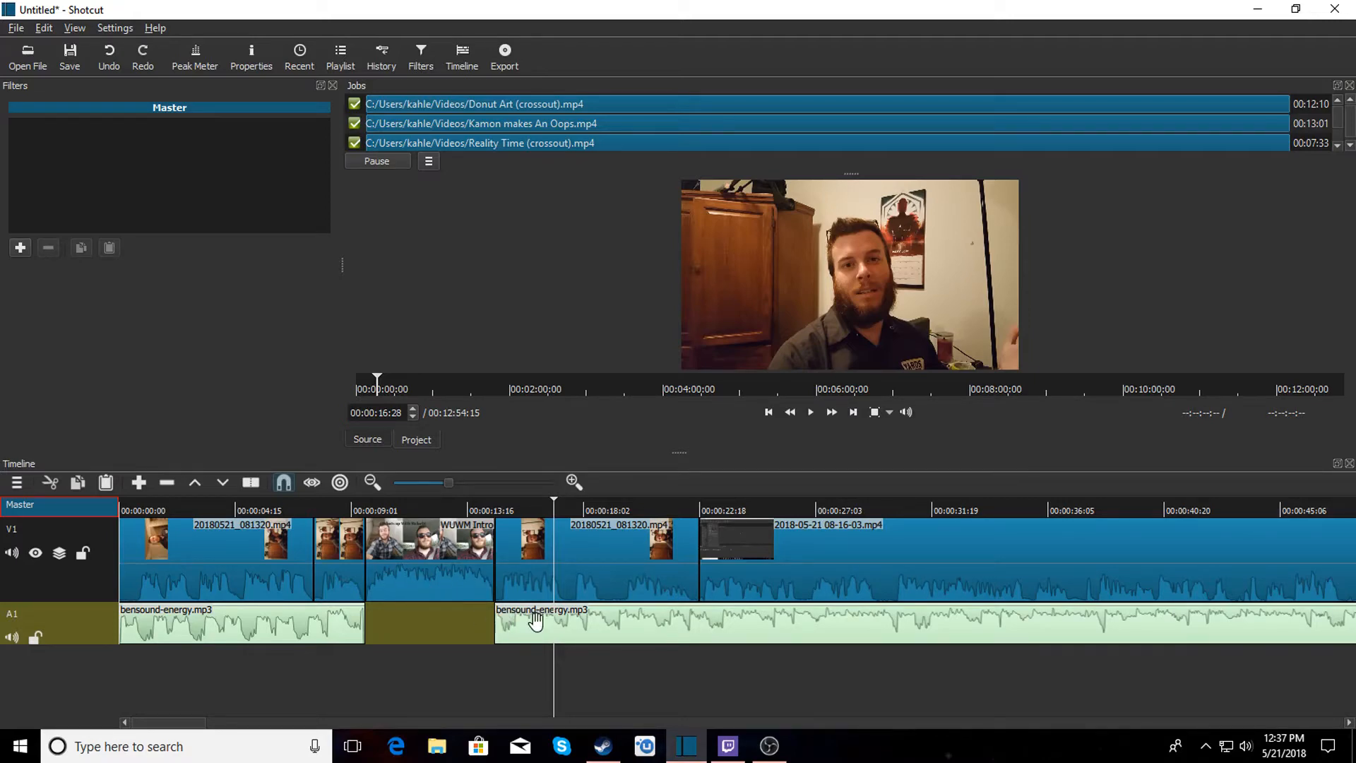
left_click_drag(188, 724, 435, 724)
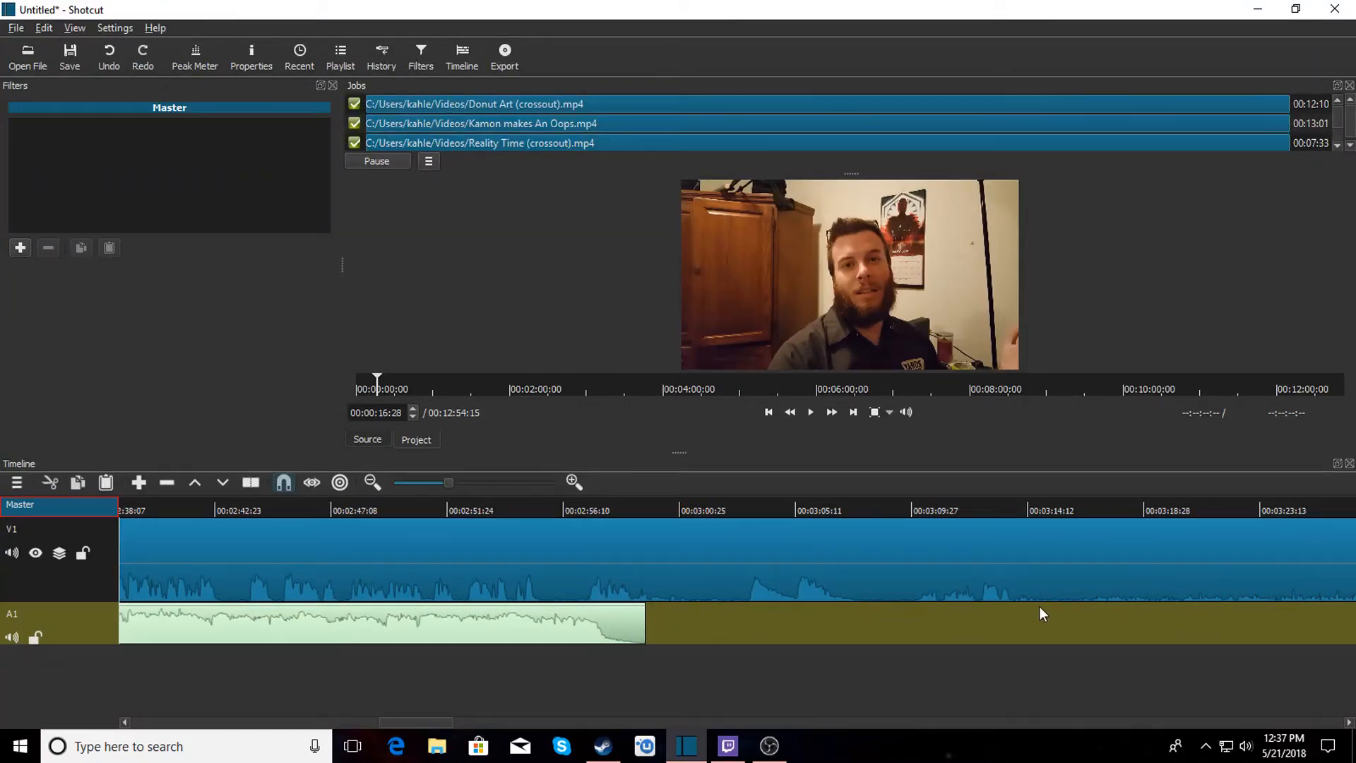
left_click(28, 55)
left_click(664, 322)
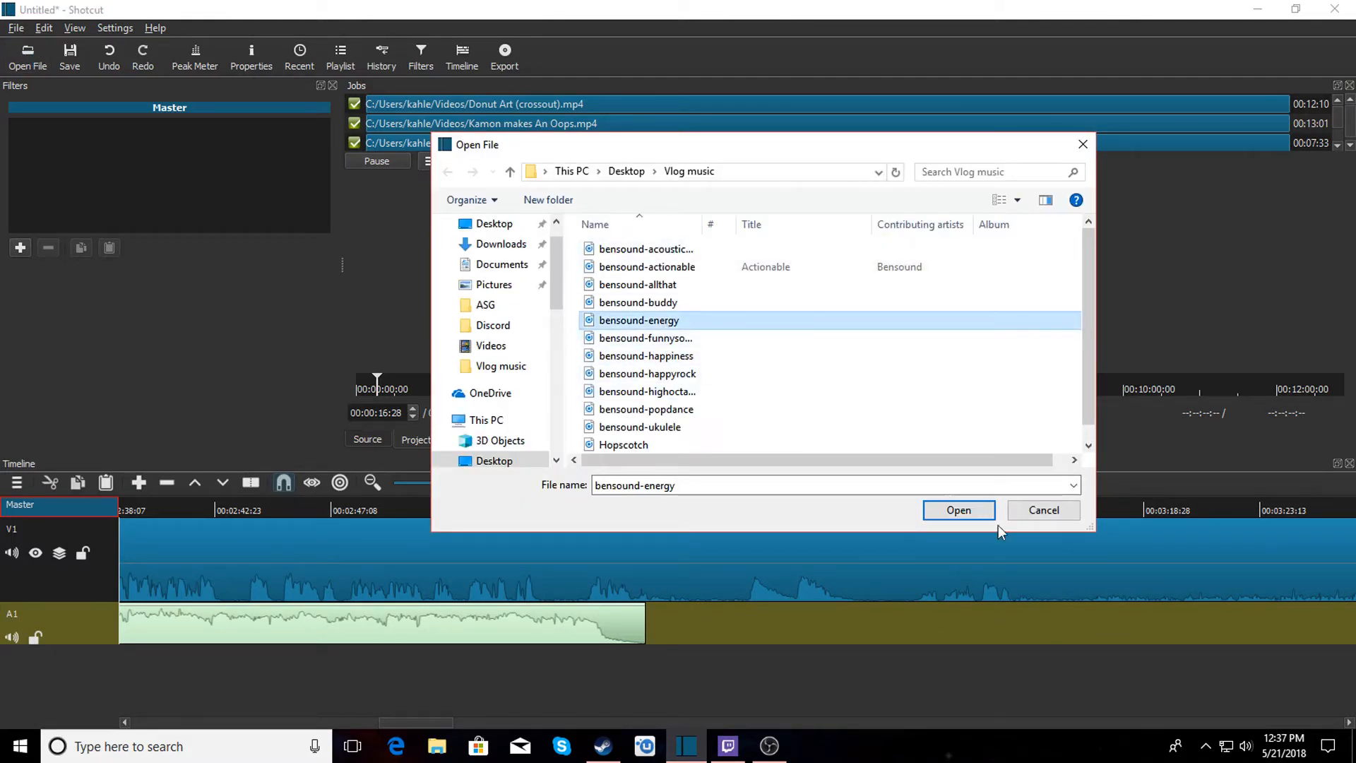
left_click(959, 510)
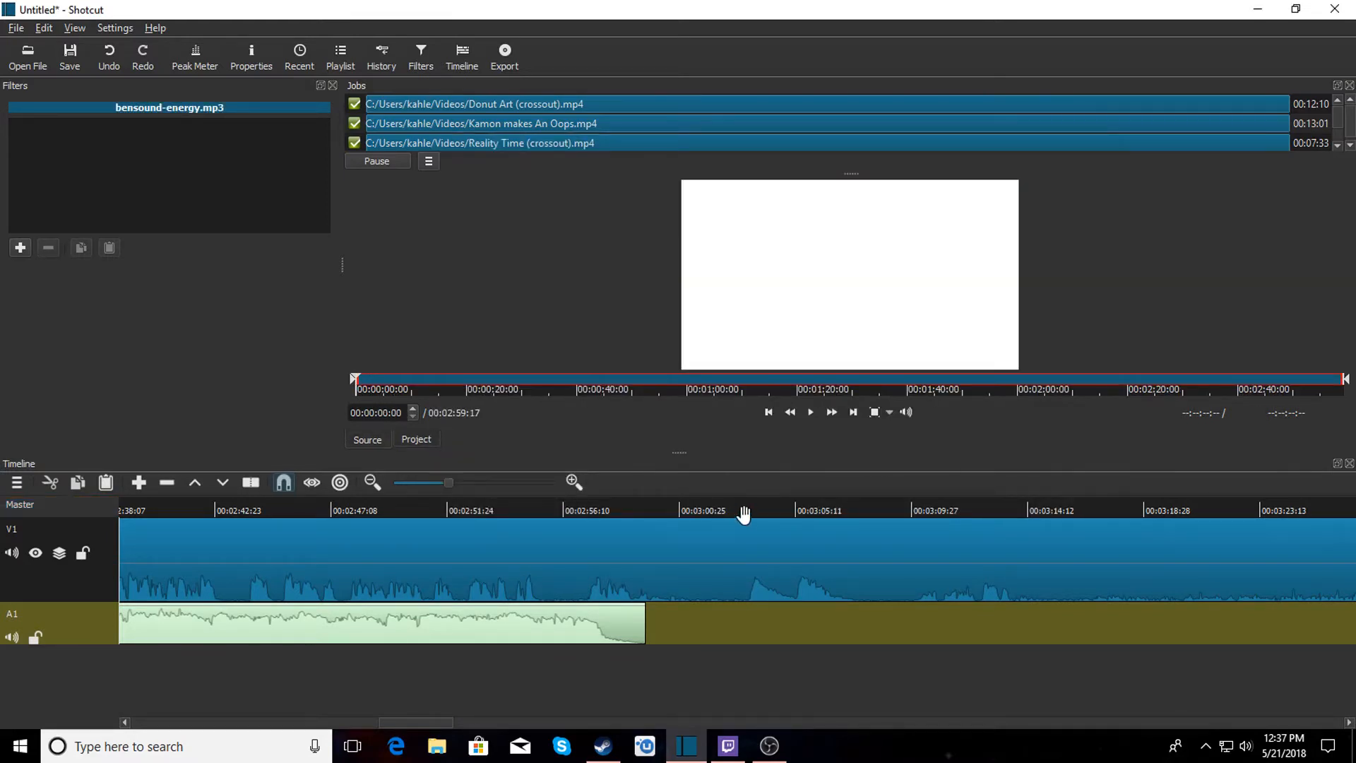
left_click_drag(805, 255, 657, 618)
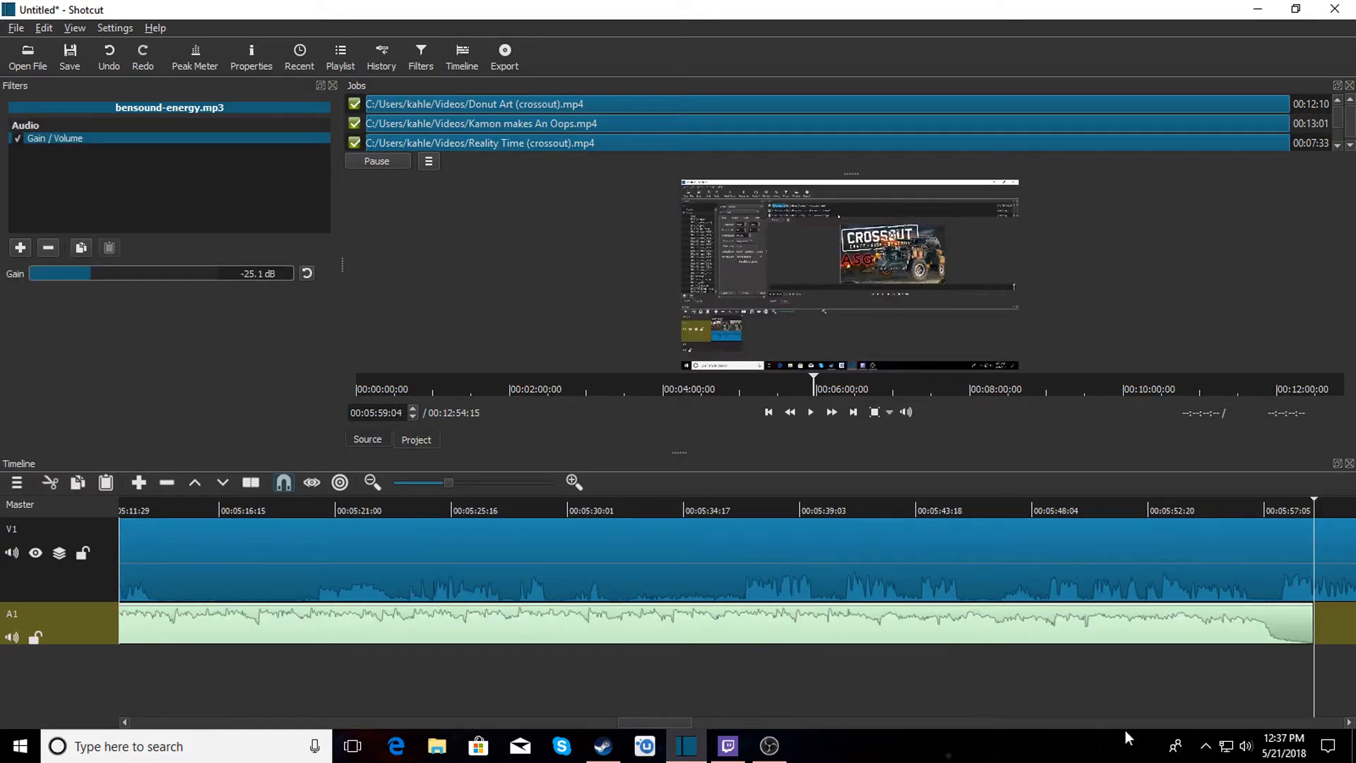
Split the first music clip at about 00:02:57:28 and remove its fading tail so the second copy follows directly.
left_click_drag(672, 720, 418, 718)
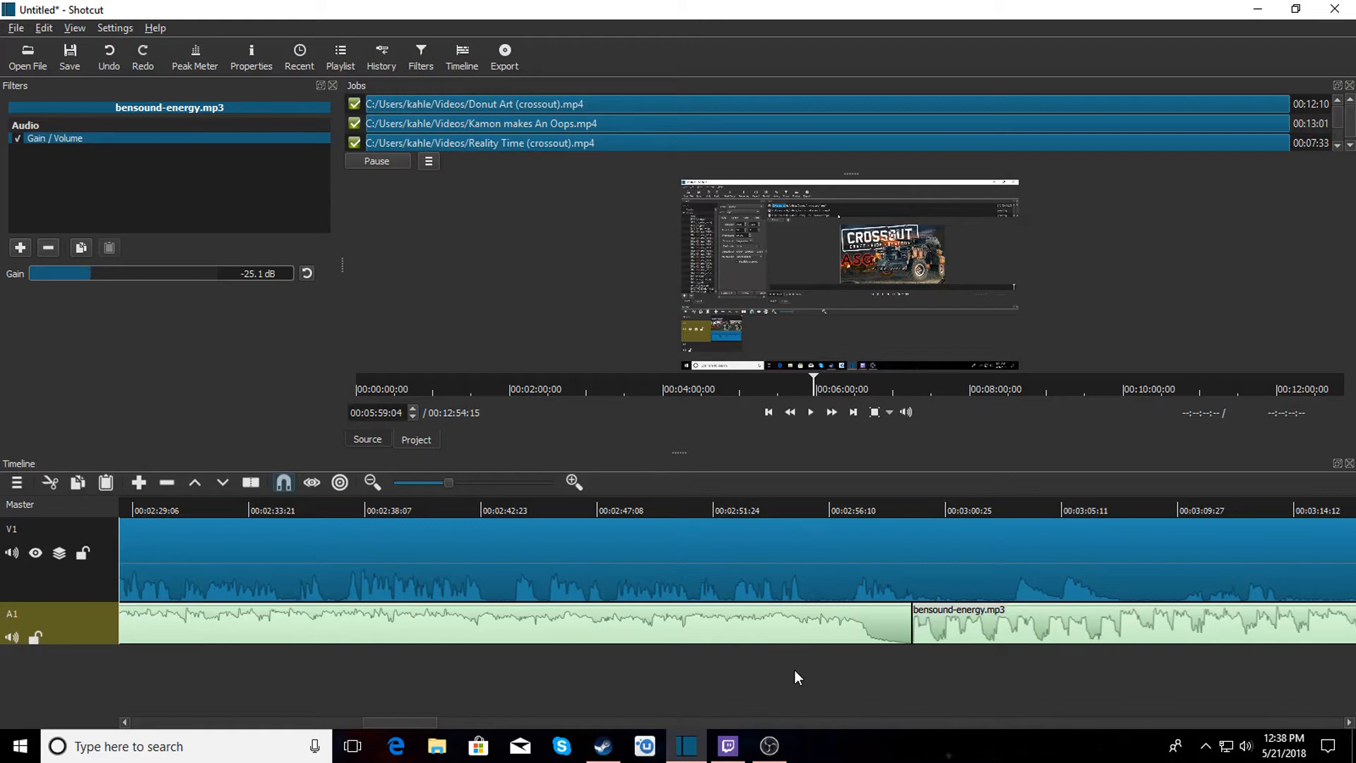
left_click(875, 617)
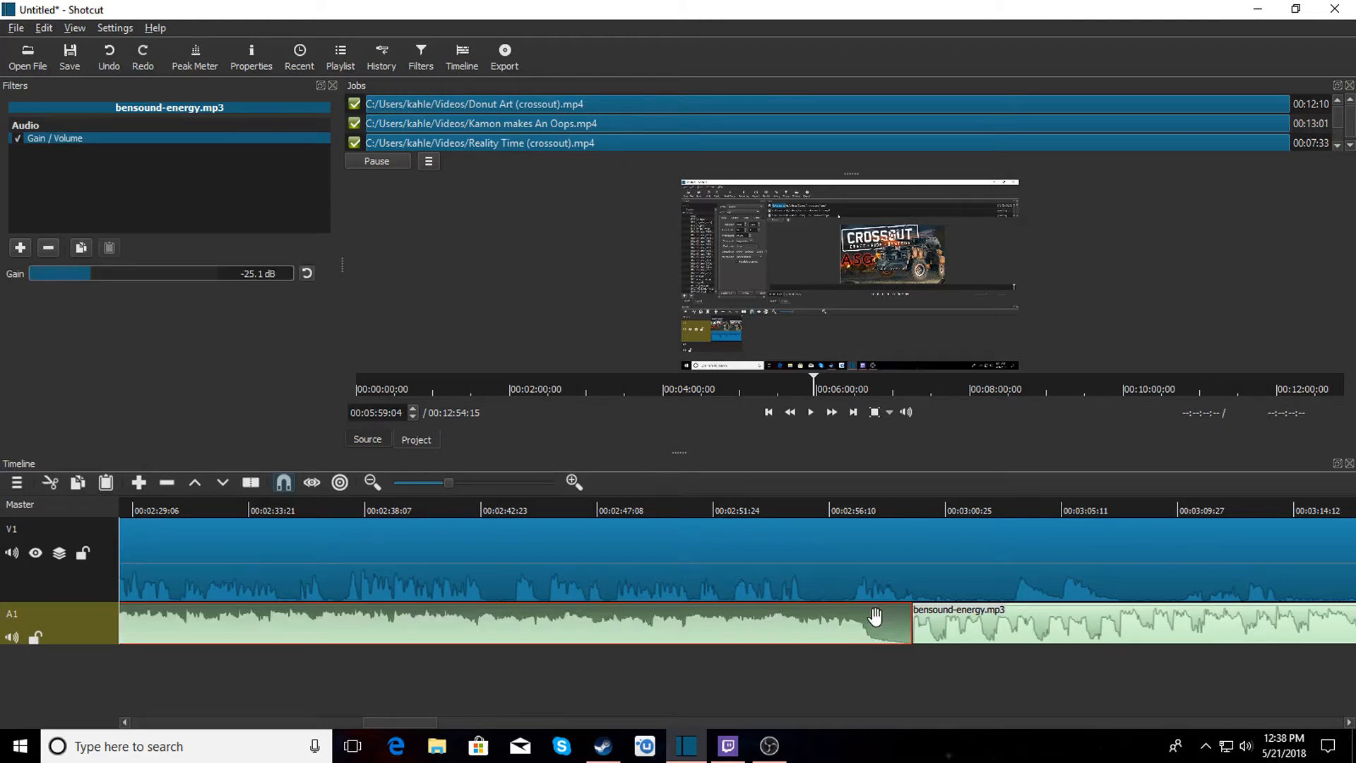
left_click(869, 511)
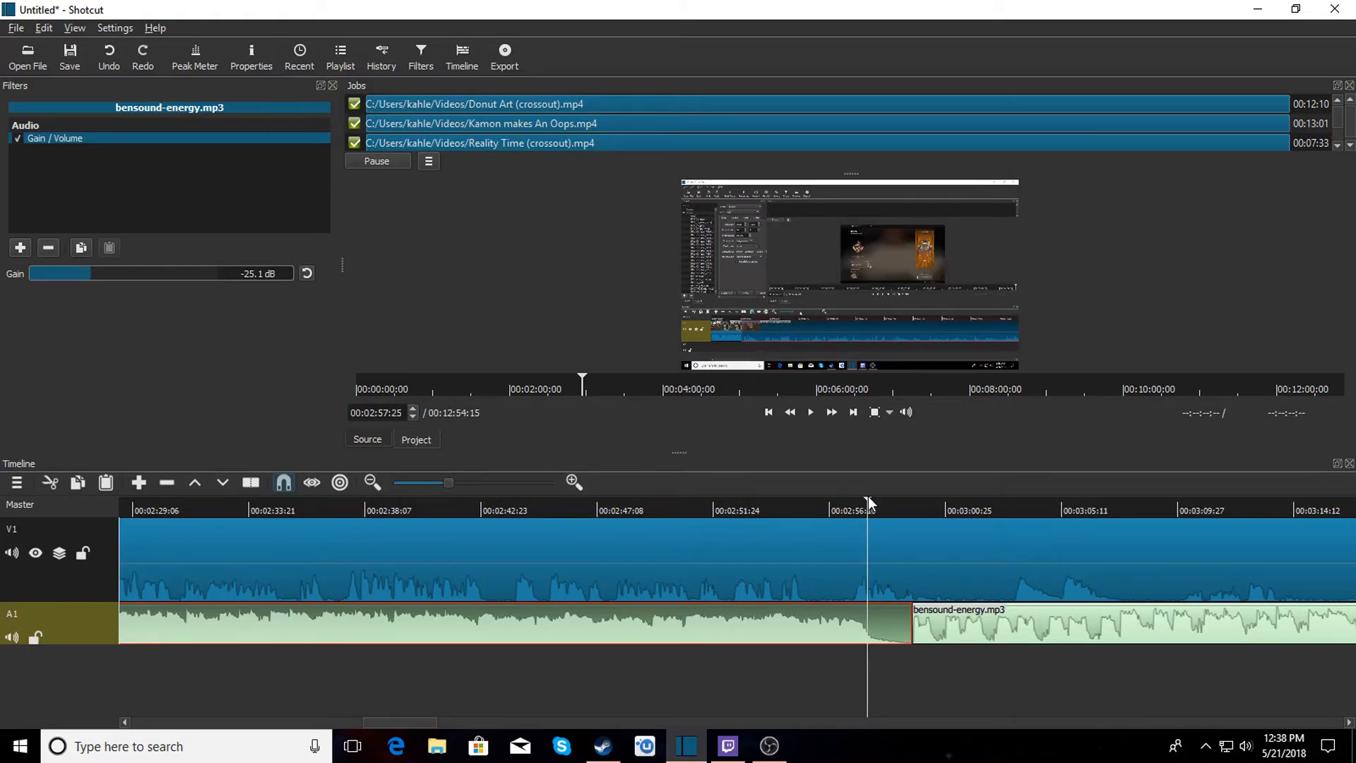
left_click(870, 497)
key("s")
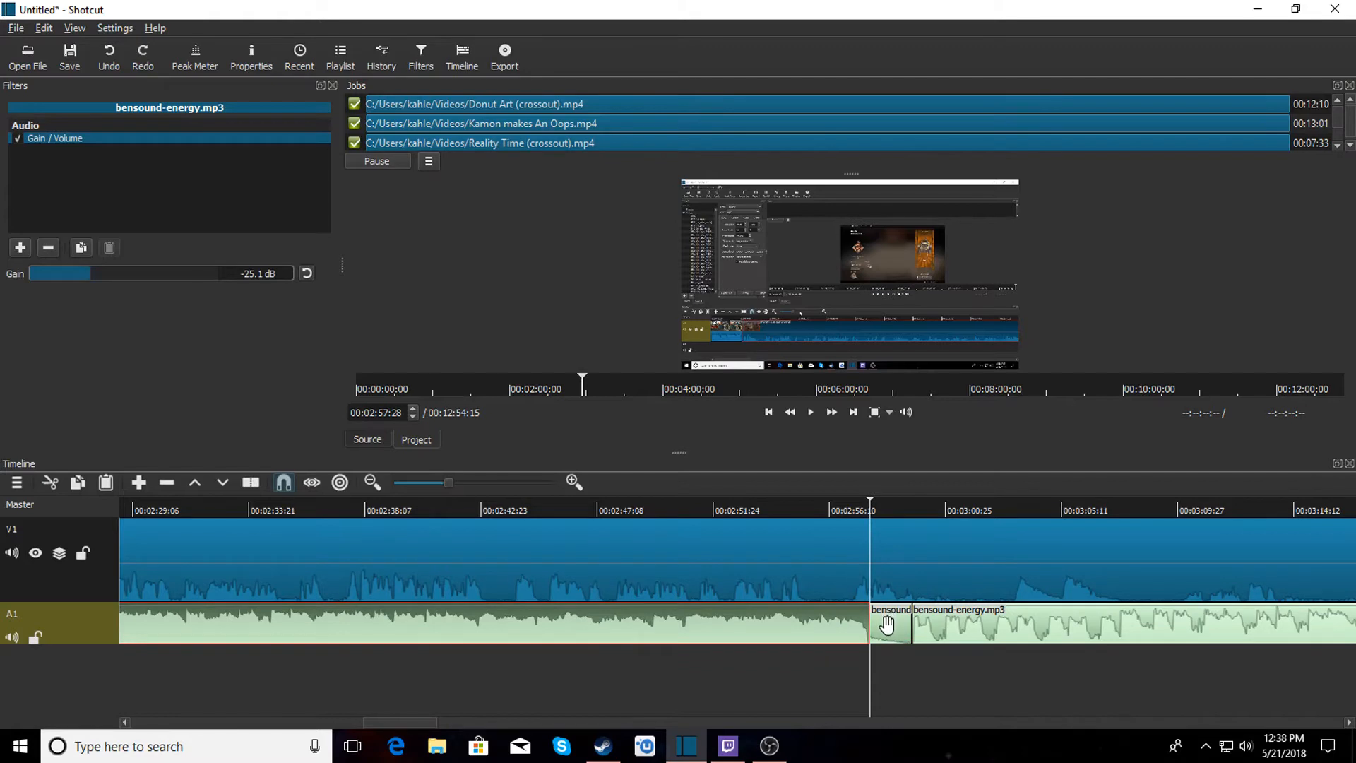
left_click(886, 625)
right_click(887, 625)
left_click(917, 675)
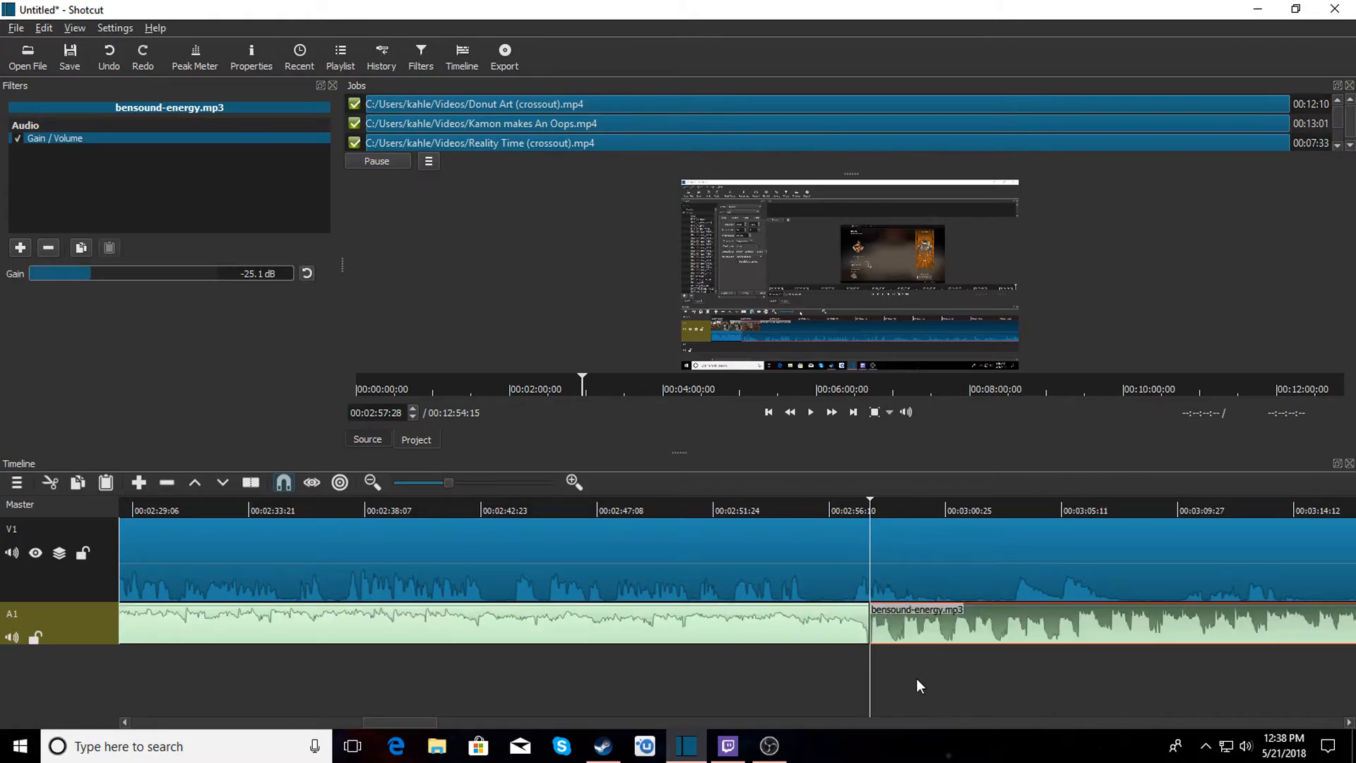
Play back across the junction between the two music clips.
left_click(802, 502)
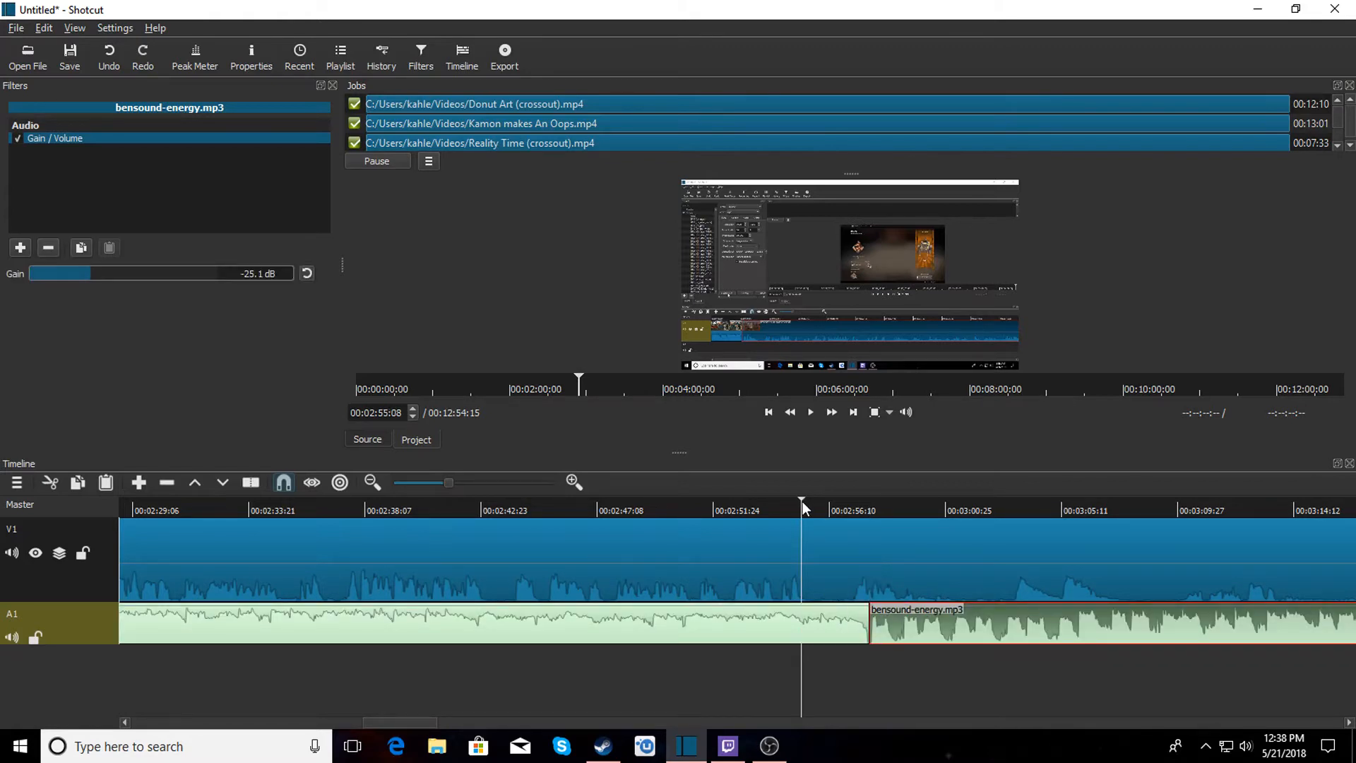
left_click(811, 413)
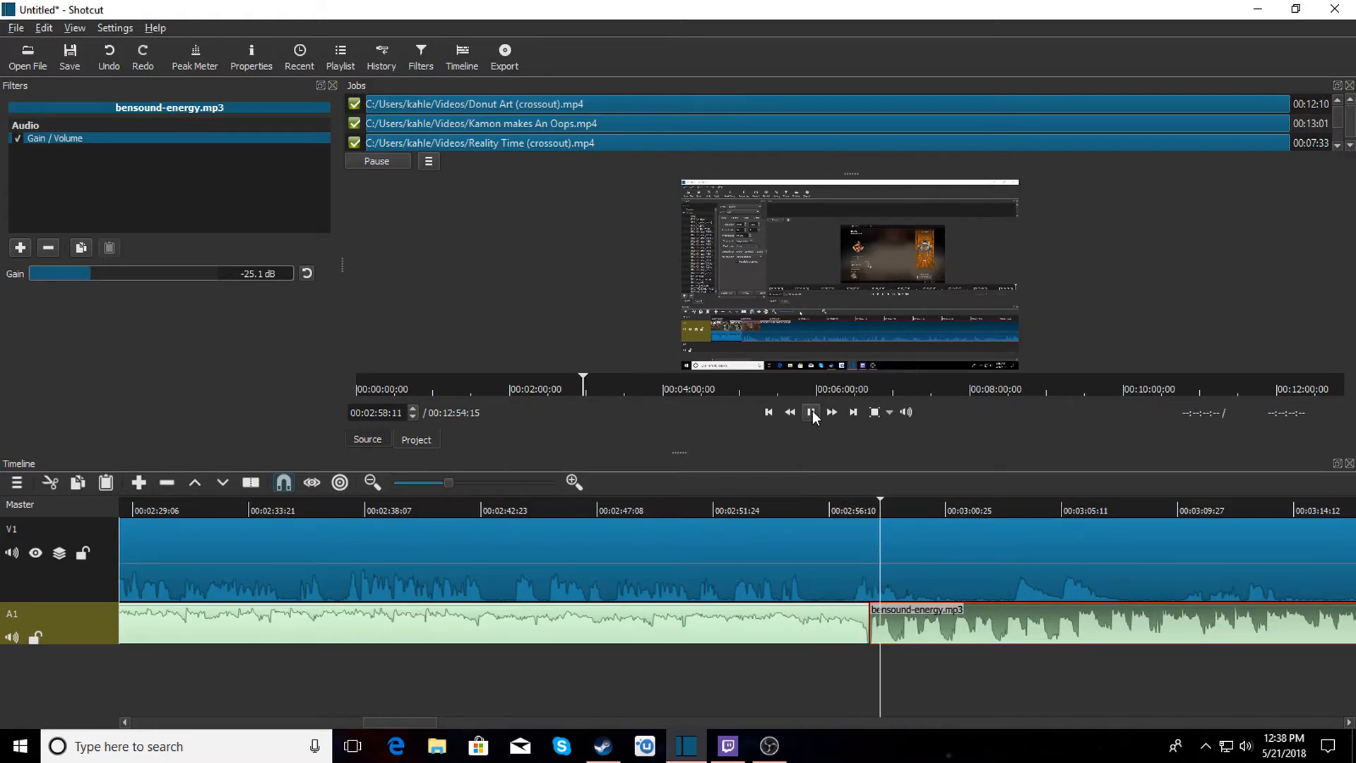
left_click(812, 413)
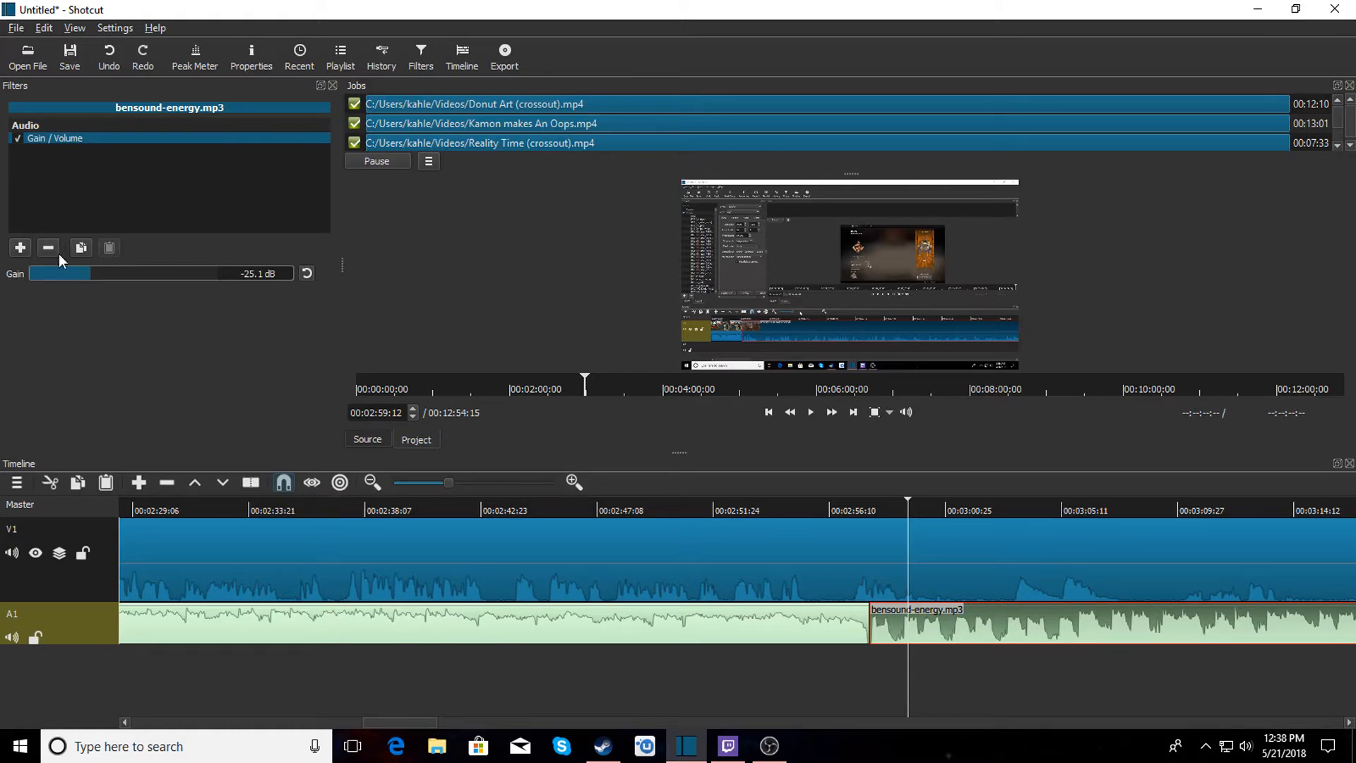
Add a Gain/Volume filter to the second music clip, set its gain to -25.1 dB, and play back the junction.
left_click(721, 630)
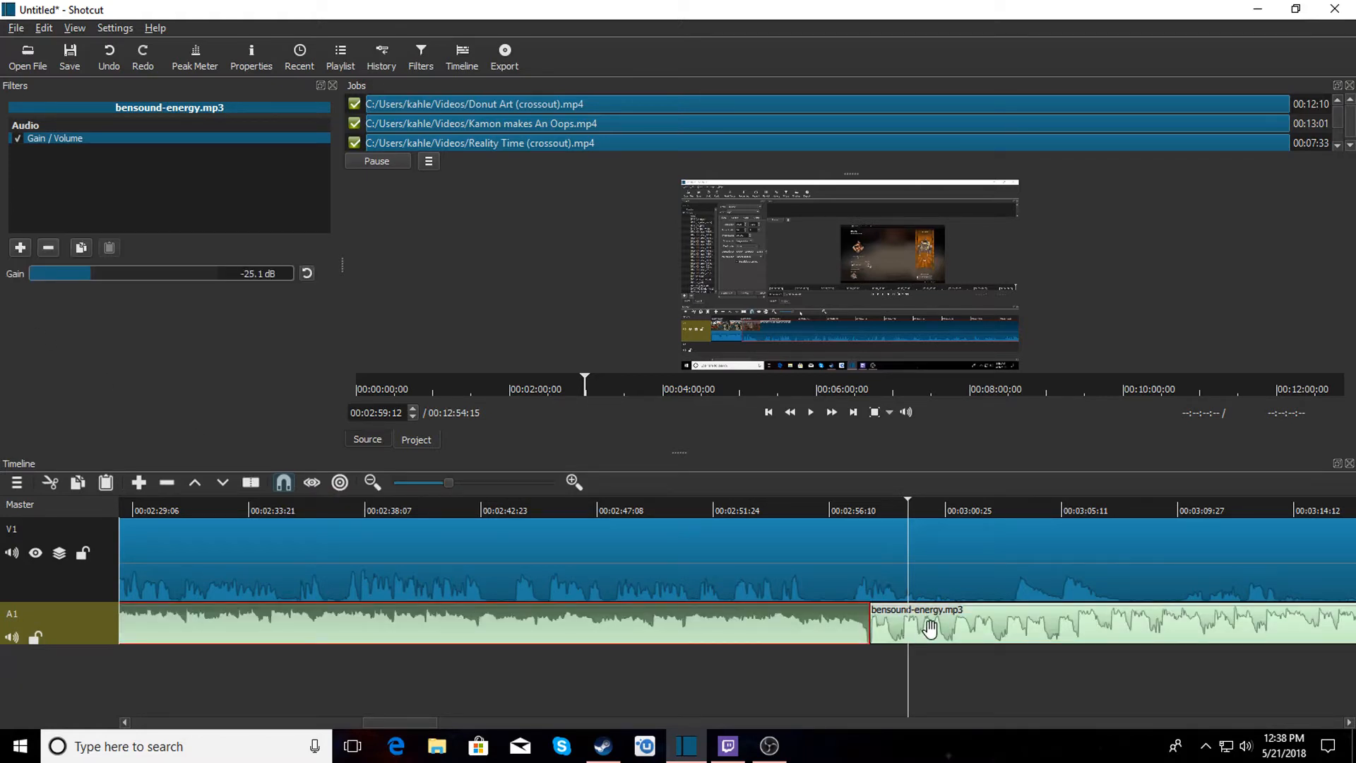
left_click(929, 628)
left_click(22, 248)
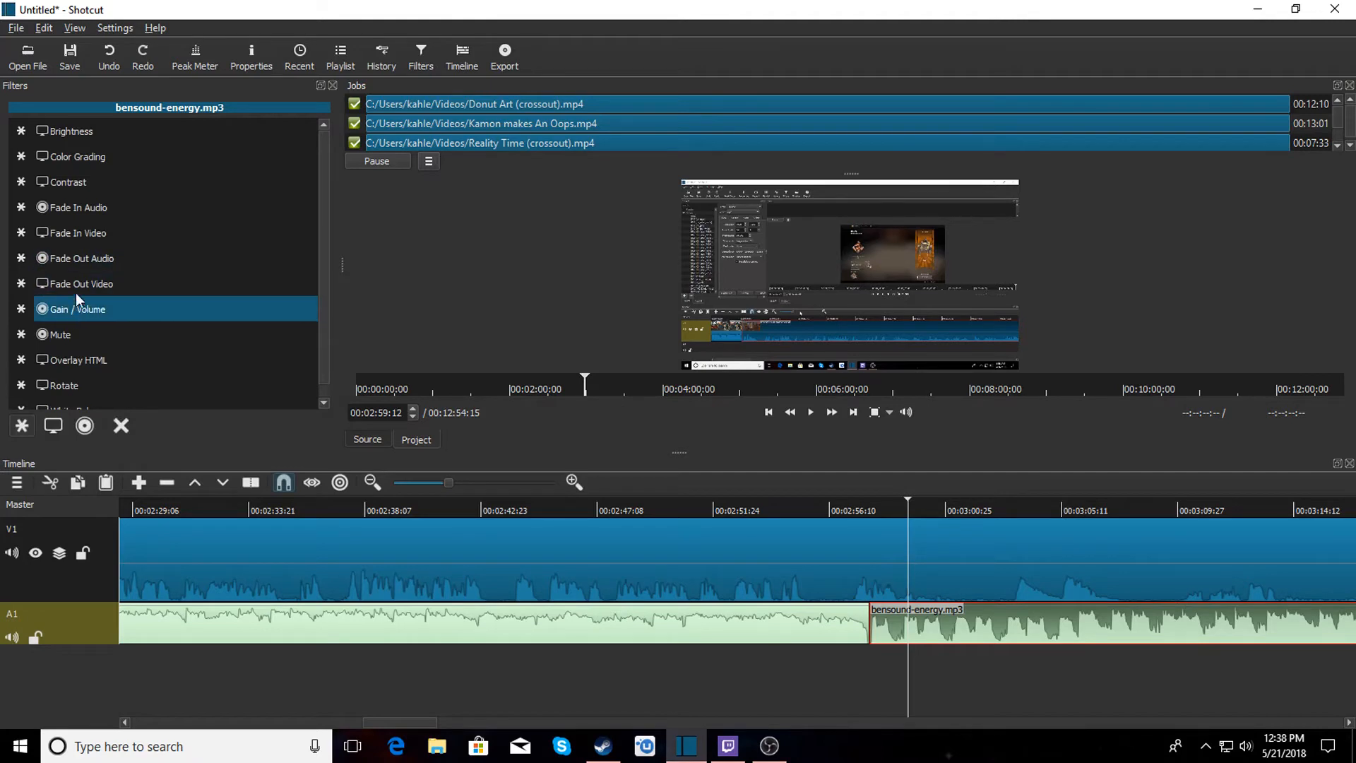
left_click(82, 310)
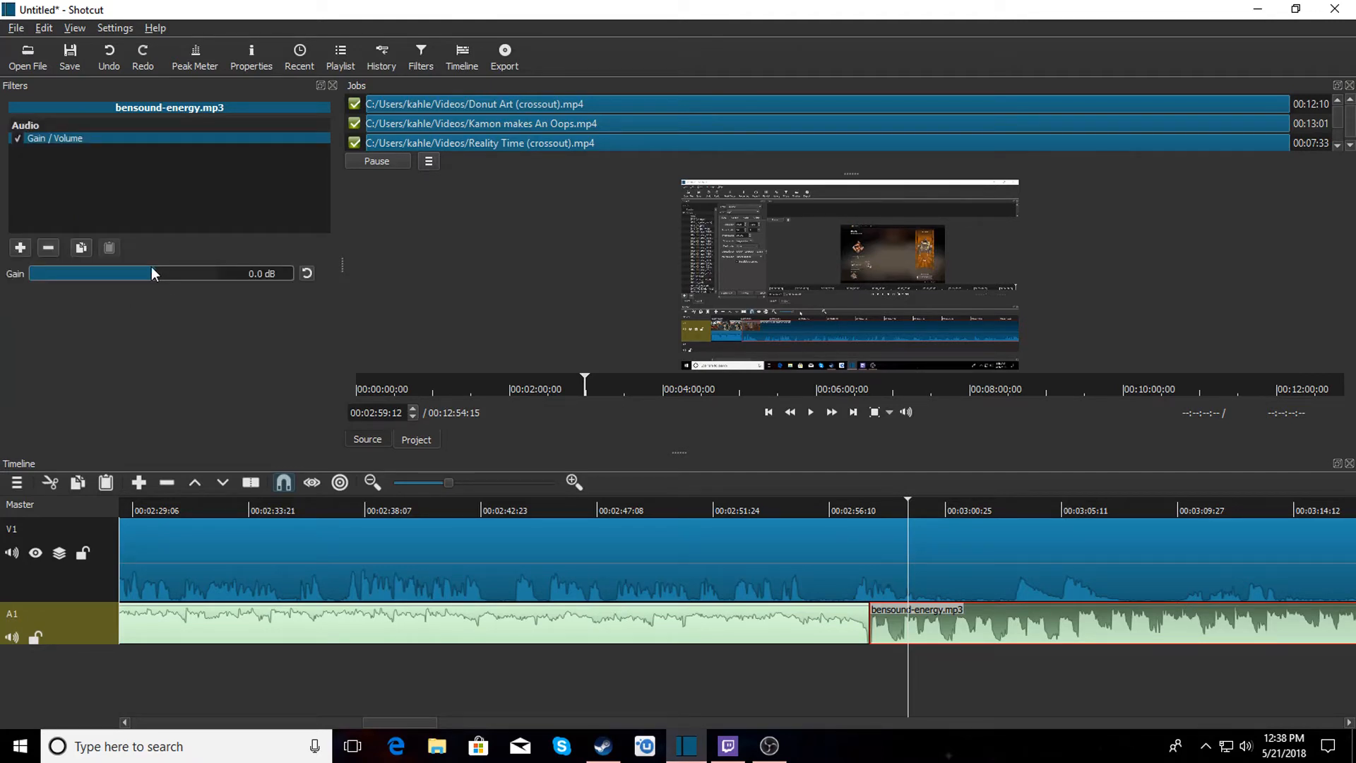
left_click_drag(154, 268, 113, 270)
left_click(769, 503)
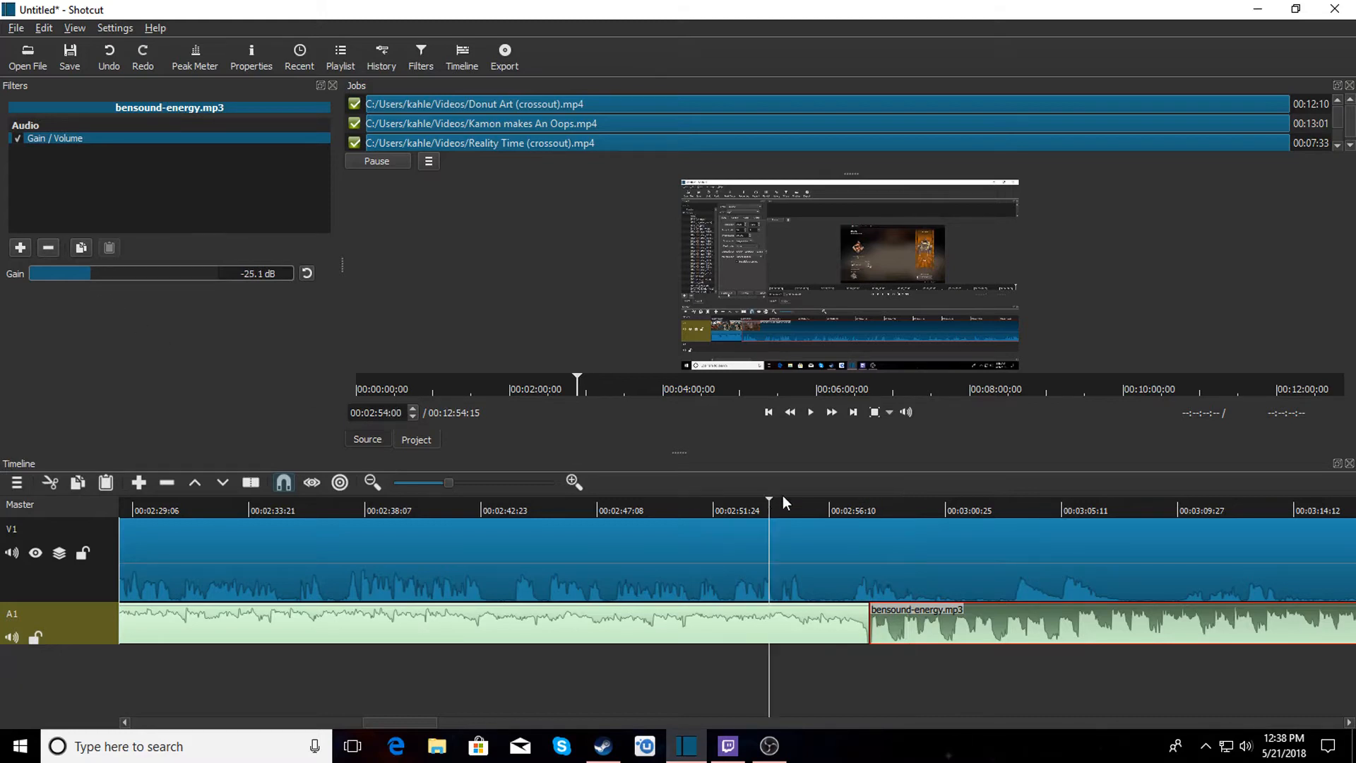
left_click(810, 417)
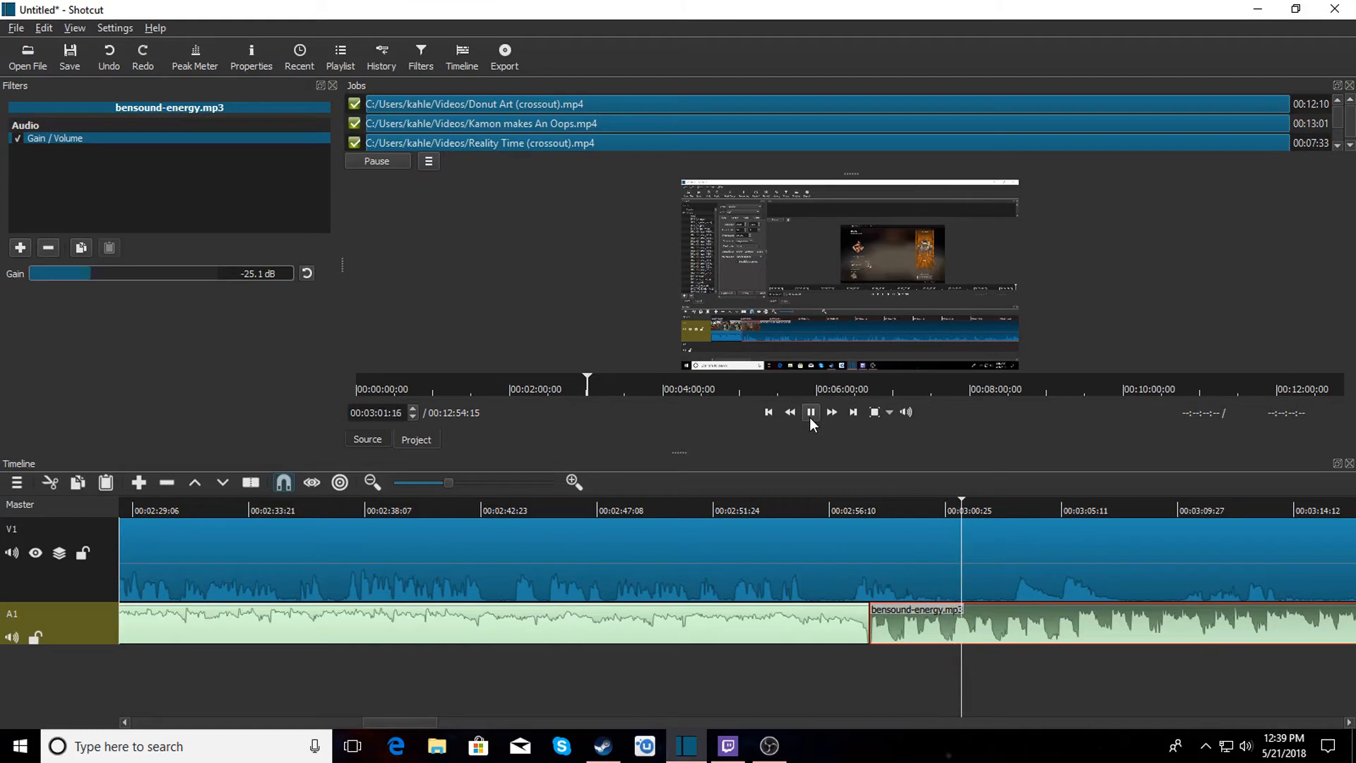
left_click(810, 412)
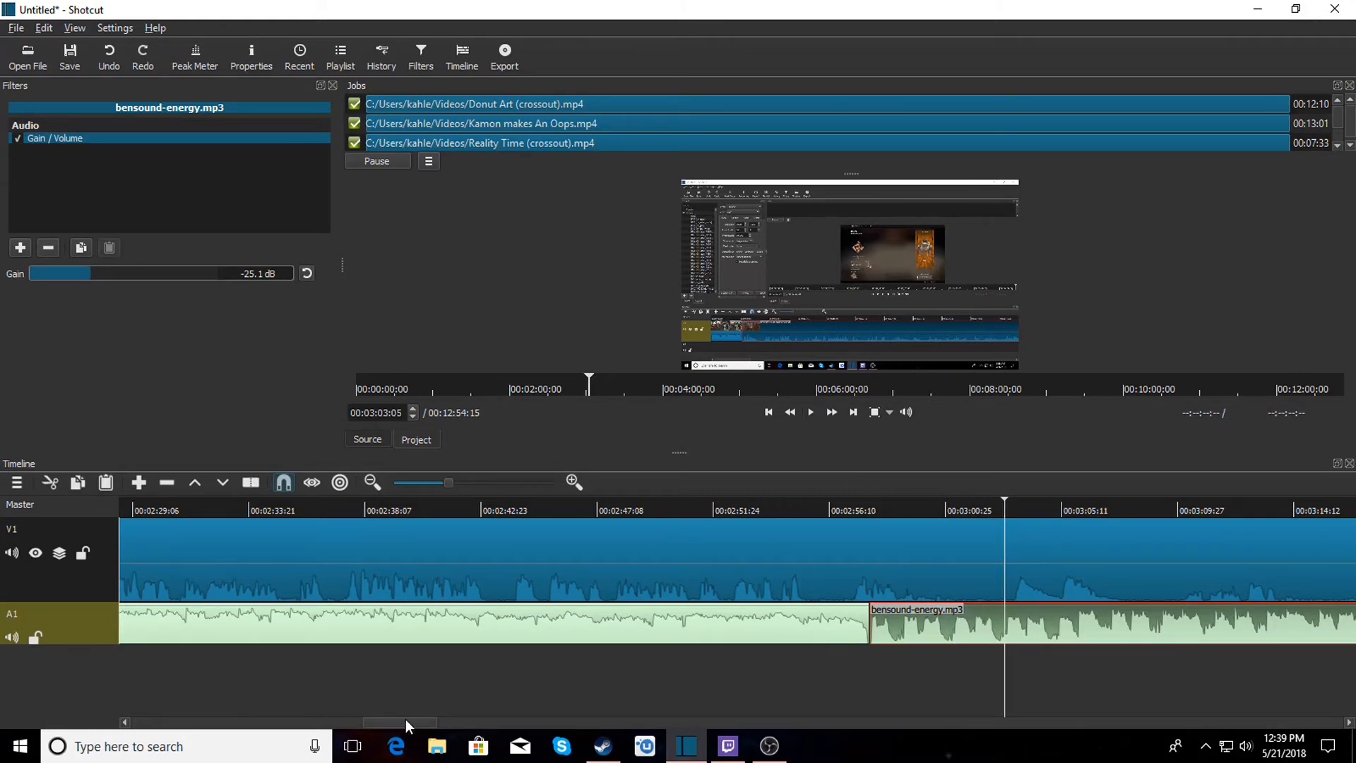
Split the second music clip at about 00:05:55:25 and remove its fading tail.
left_click_drag(405, 719, 702, 719)
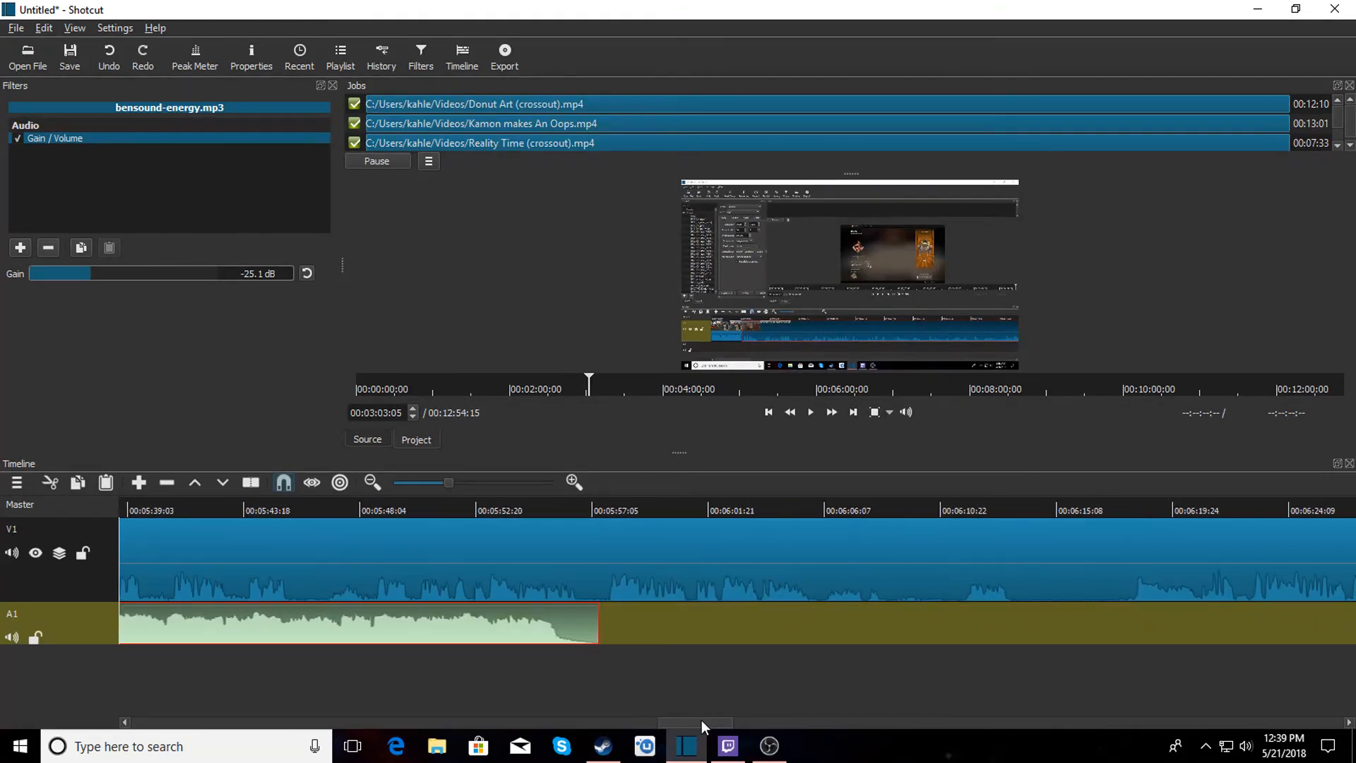
left_click(558, 508)
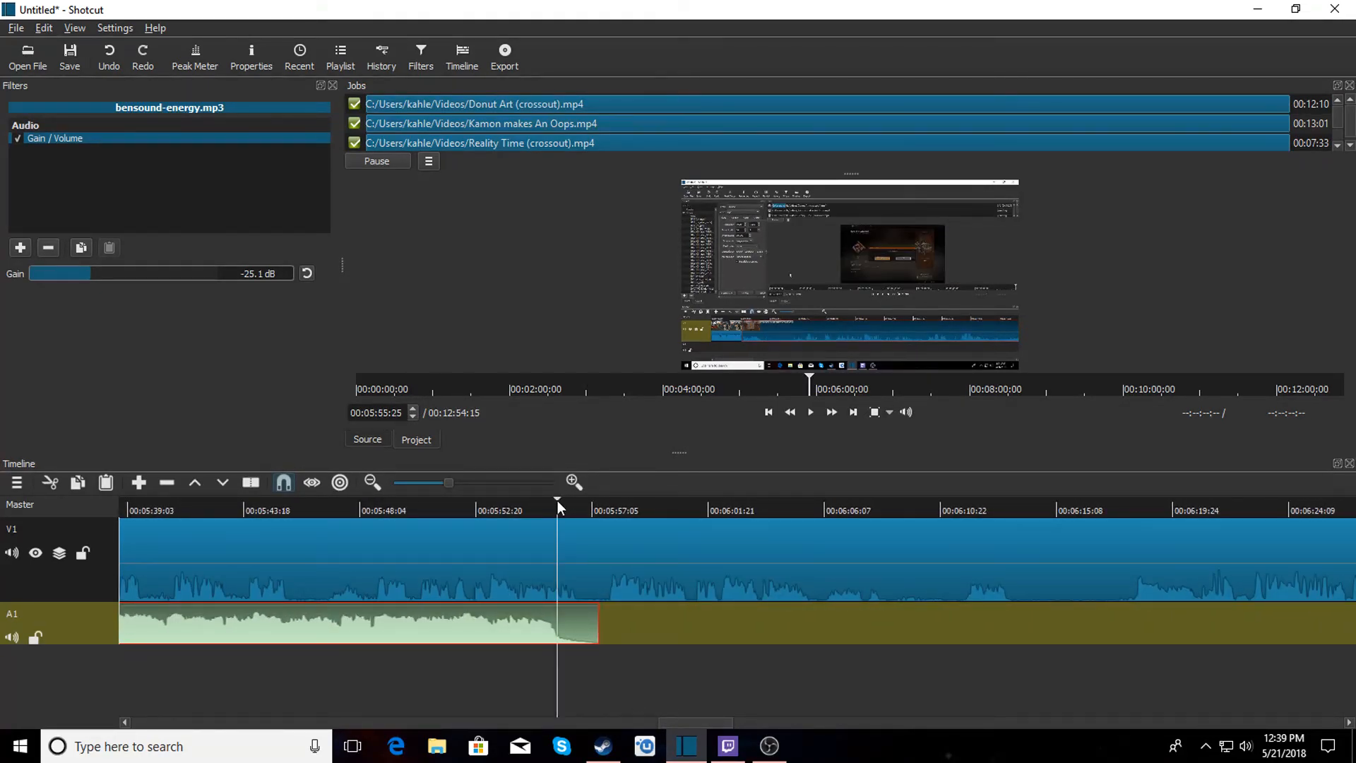
right_click(584, 629)
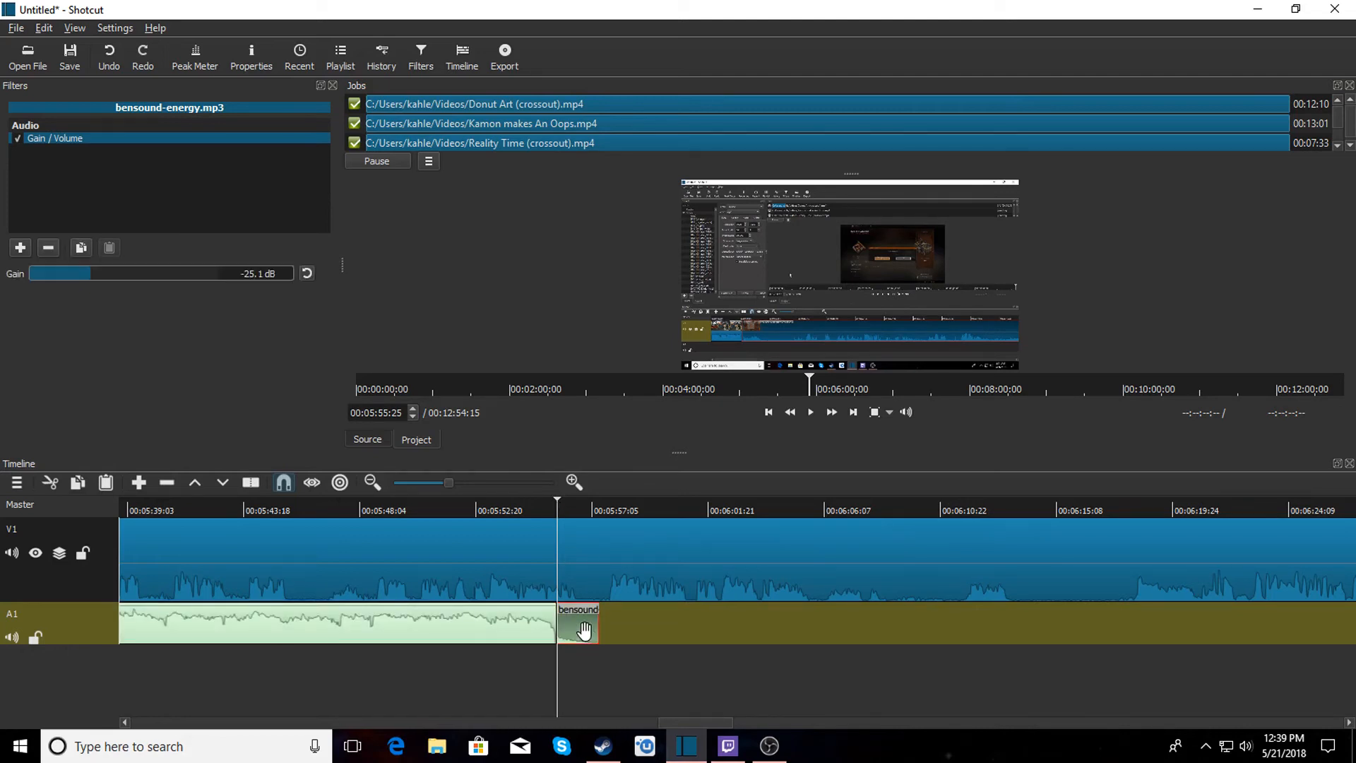
left_click(635, 680)
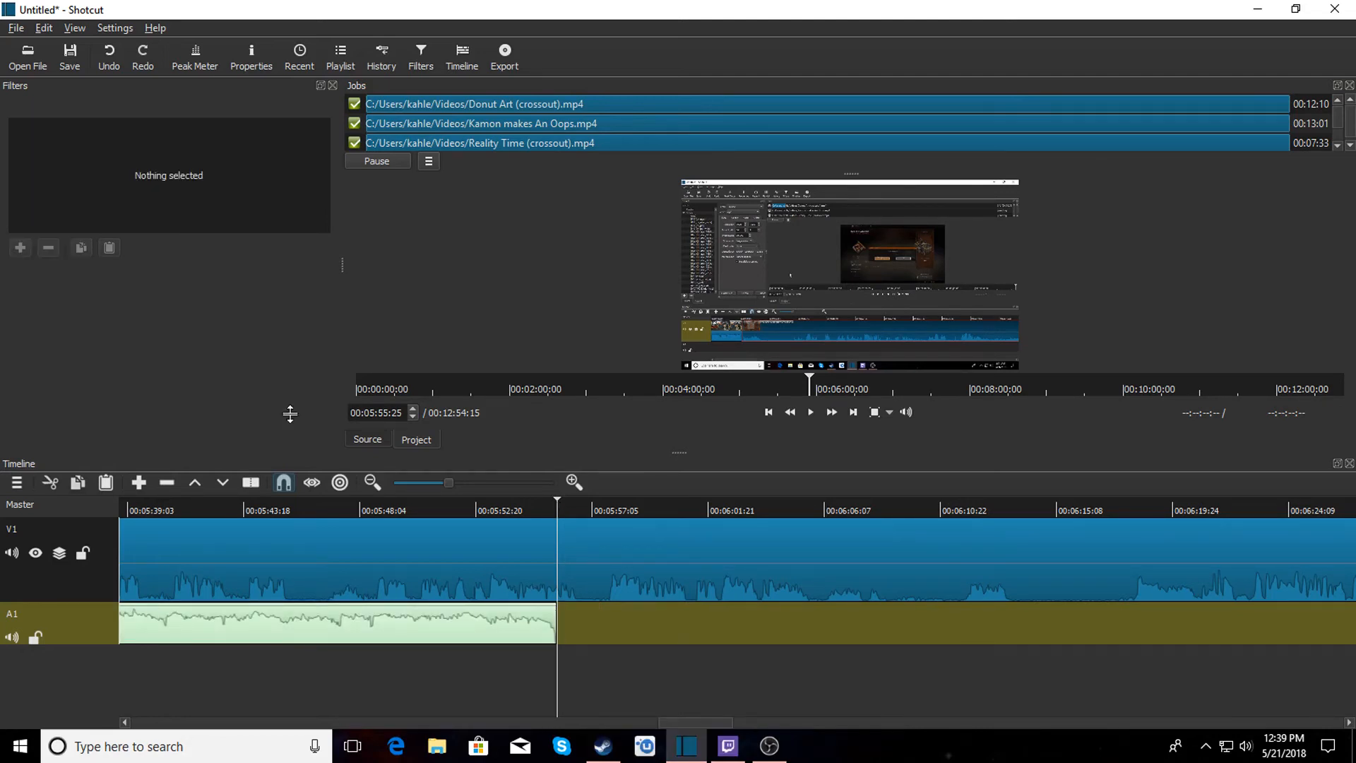
Open bensound-buddy from the Vlog music folder and append it after the music on A1.
left_click(28, 57)
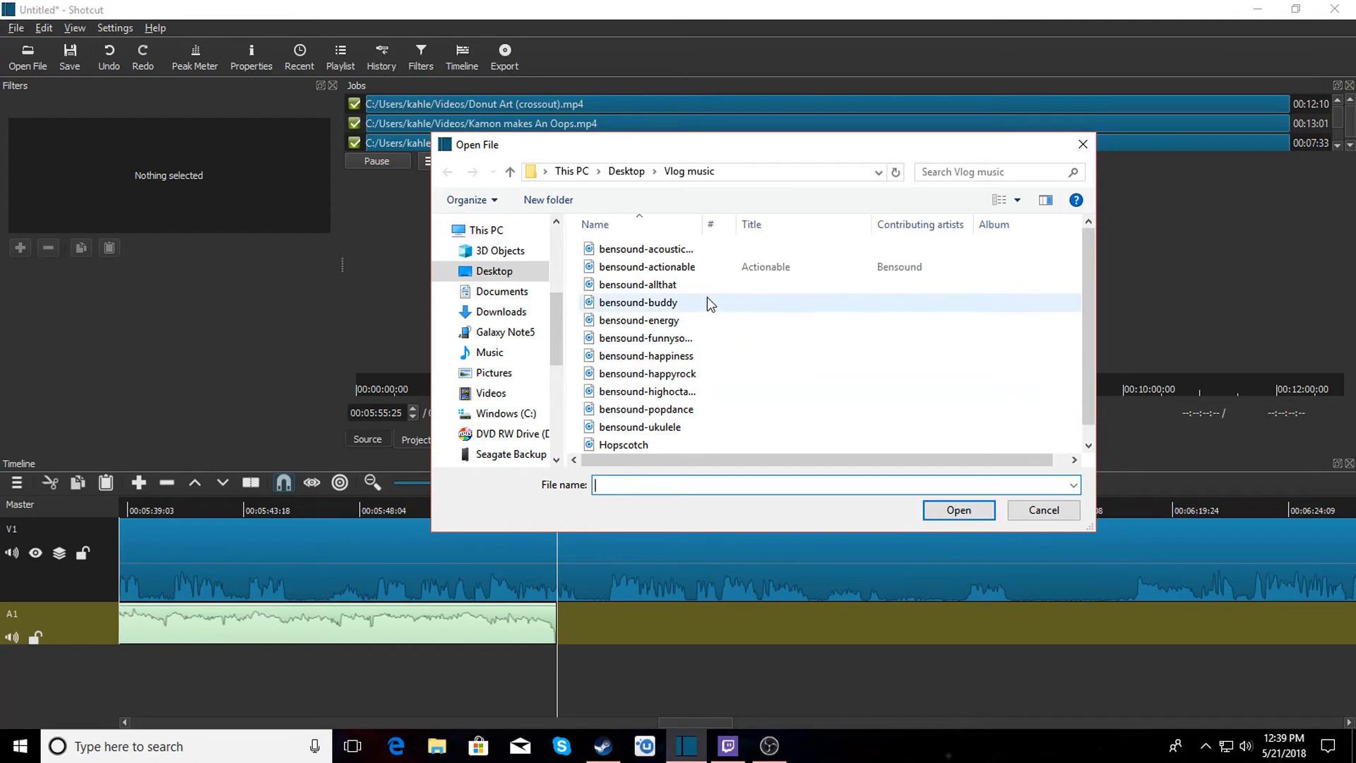
left_click(685, 302)
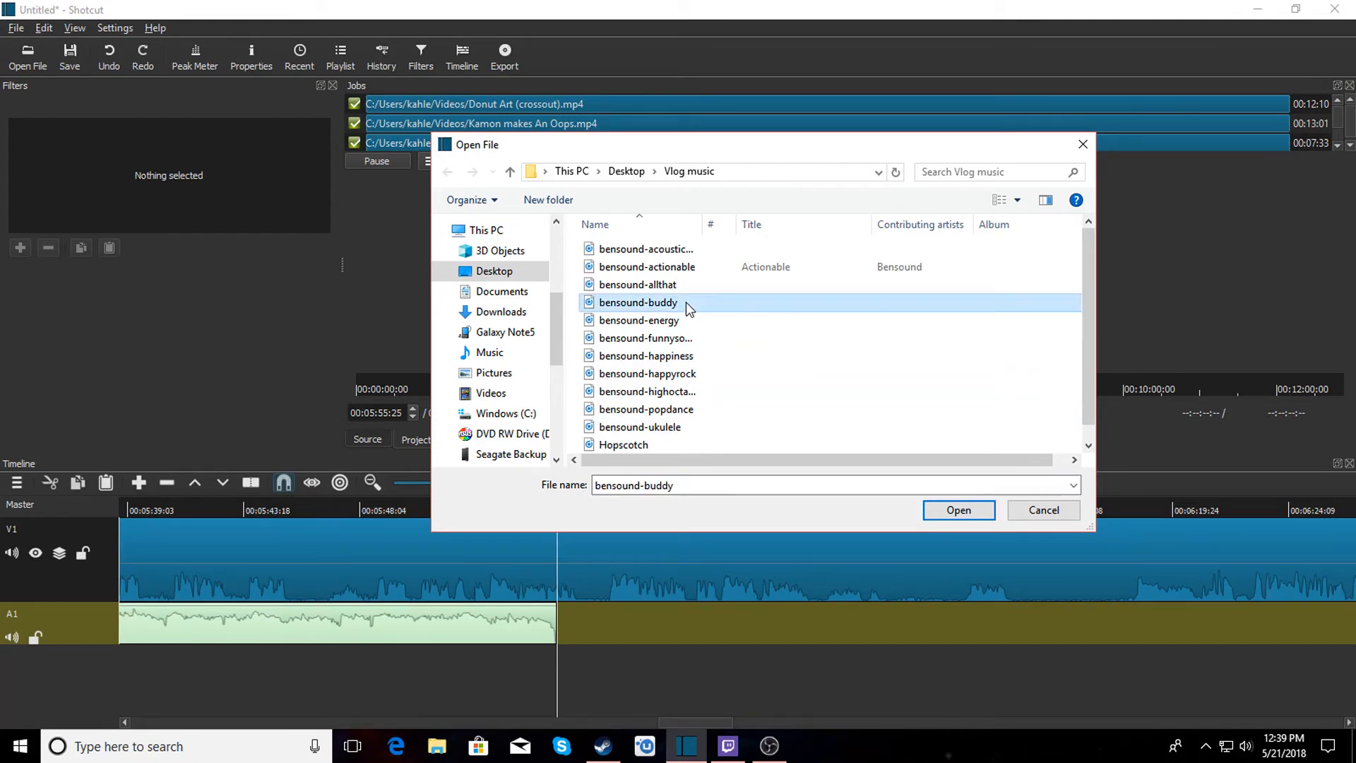
left_click(959, 510)
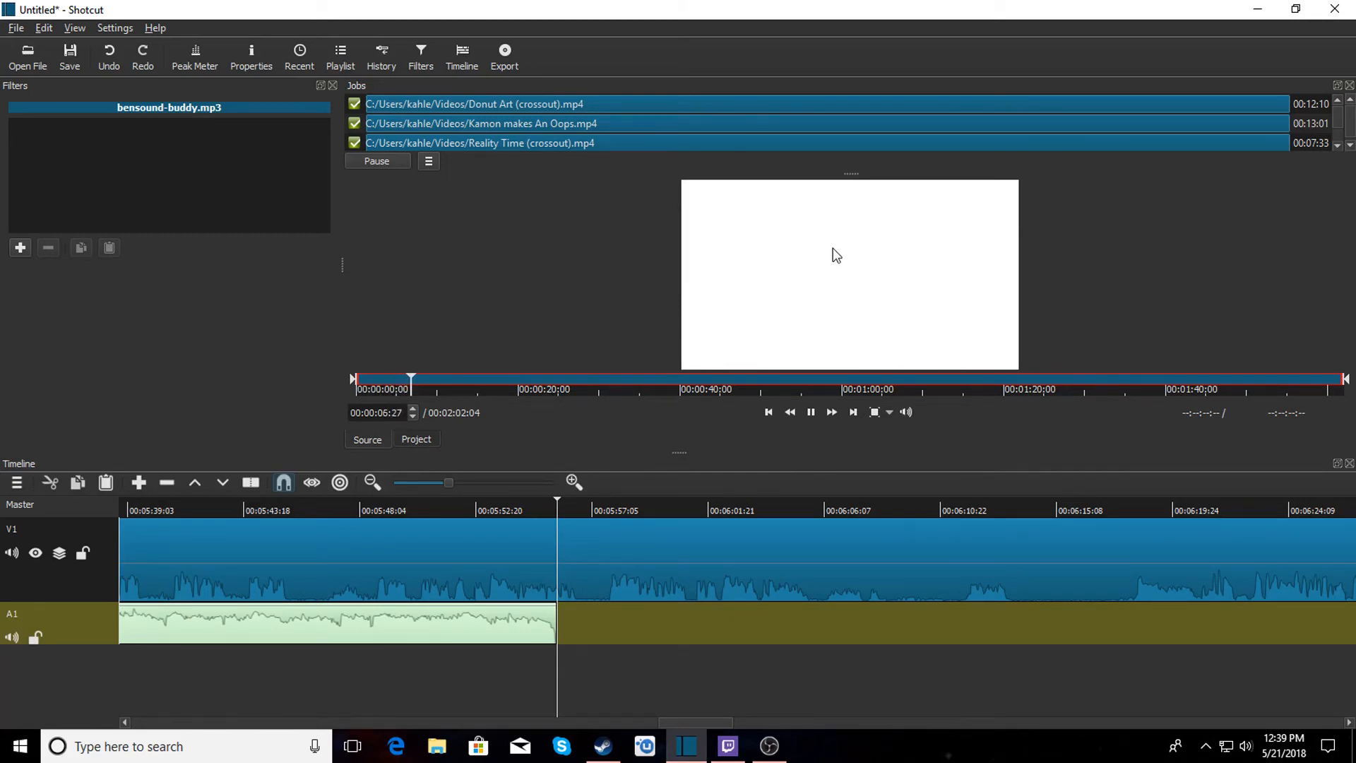
left_click_drag(836, 269, 583, 627)
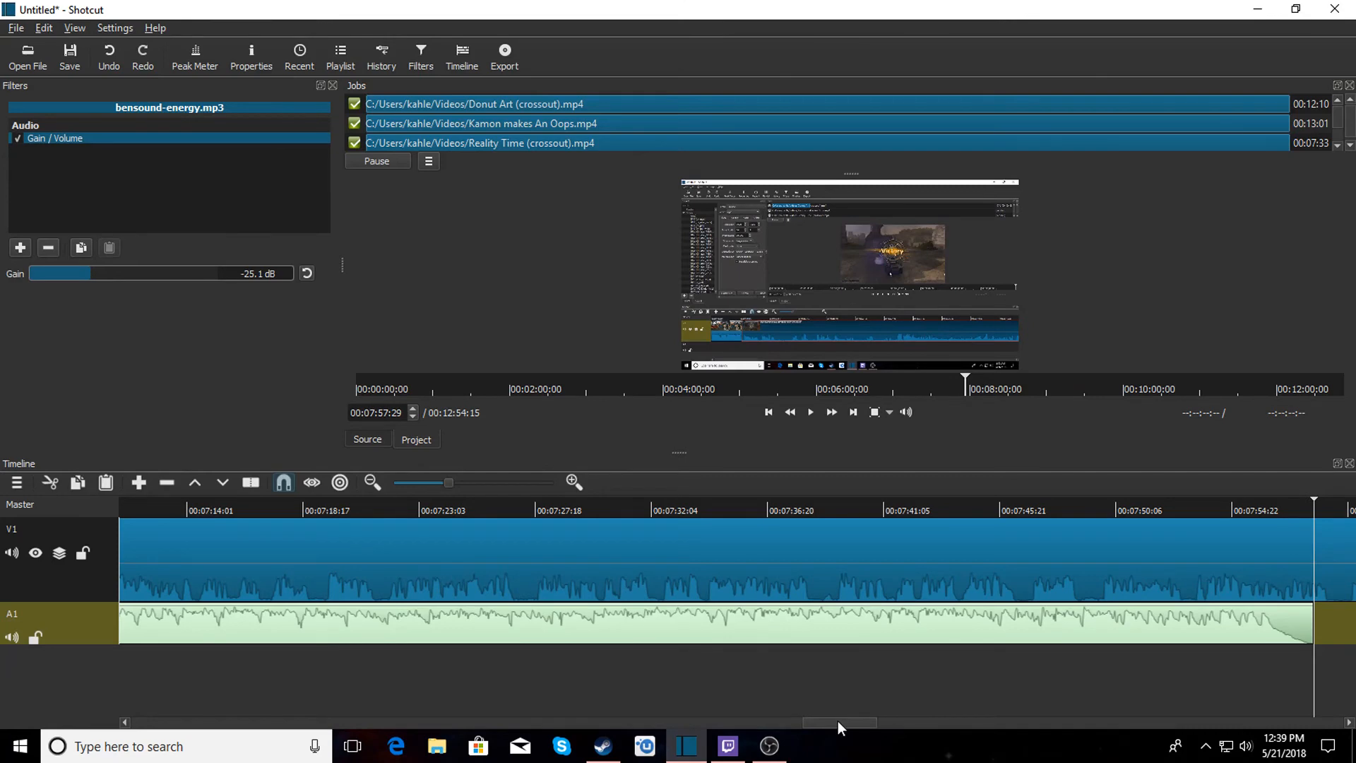
Slide the bensound-buddy clip slightly left to overlap the previous music, creating a transition, and play it back.
left_click_drag(838, 721, 690, 727)
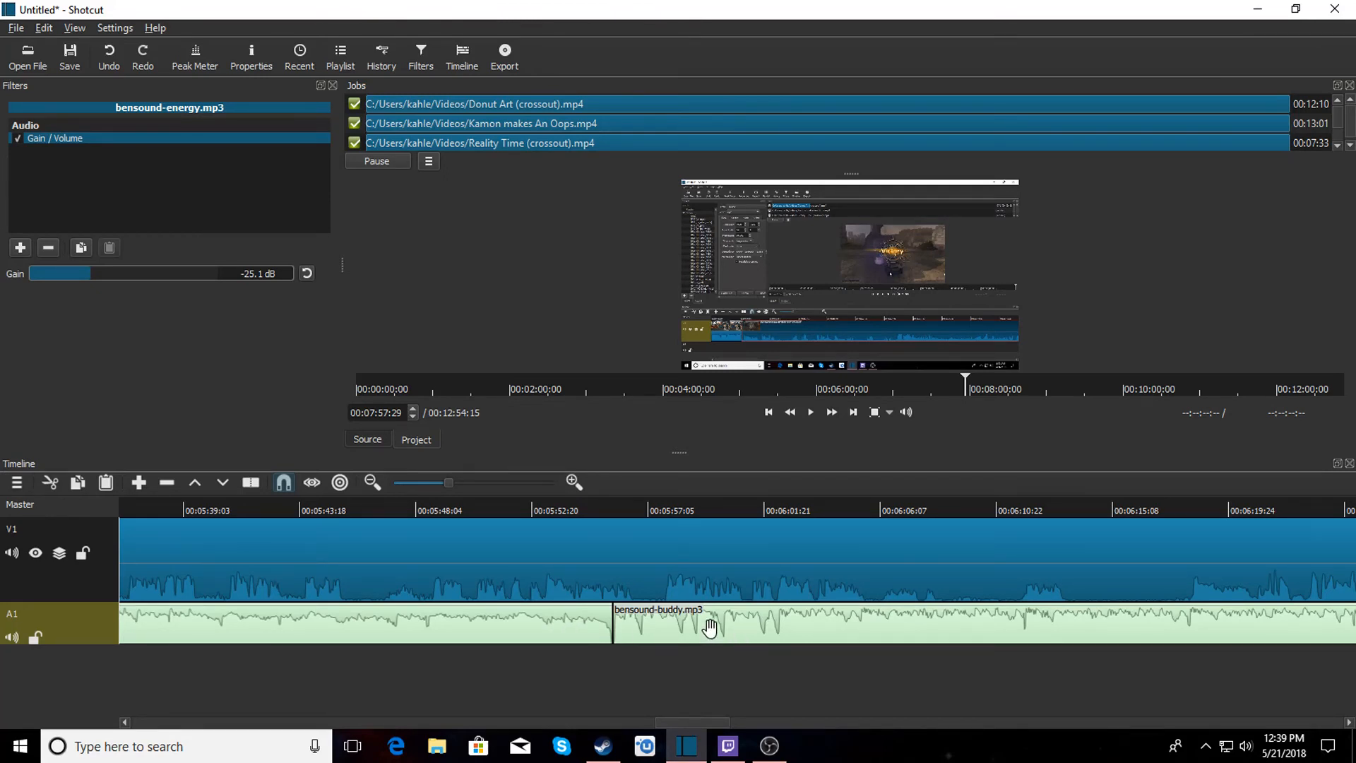
mouse_move(709, 625)
left_mouse_down()
mouse_move(735, 626)
mouse_move(716, 624)
left_mouse_up()
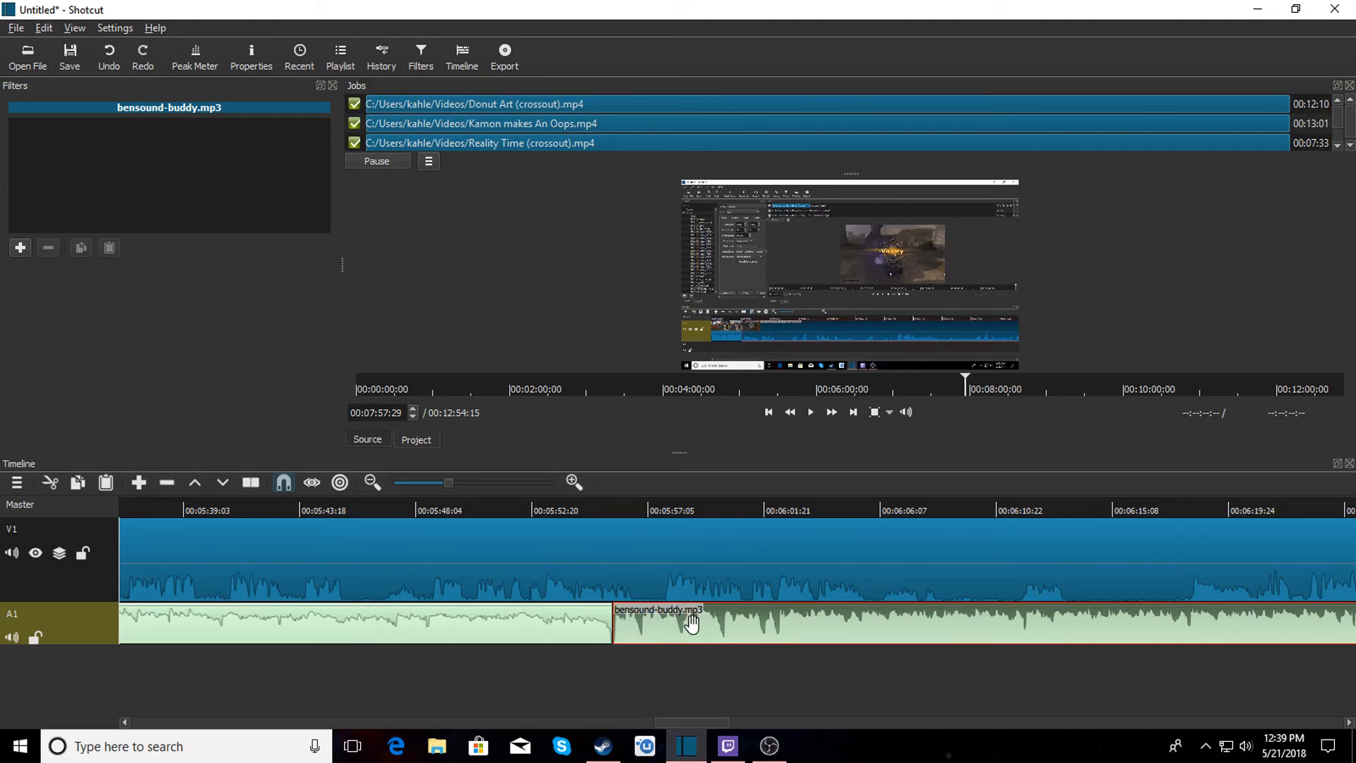
left_click_drag(681, 622, 666, 625)
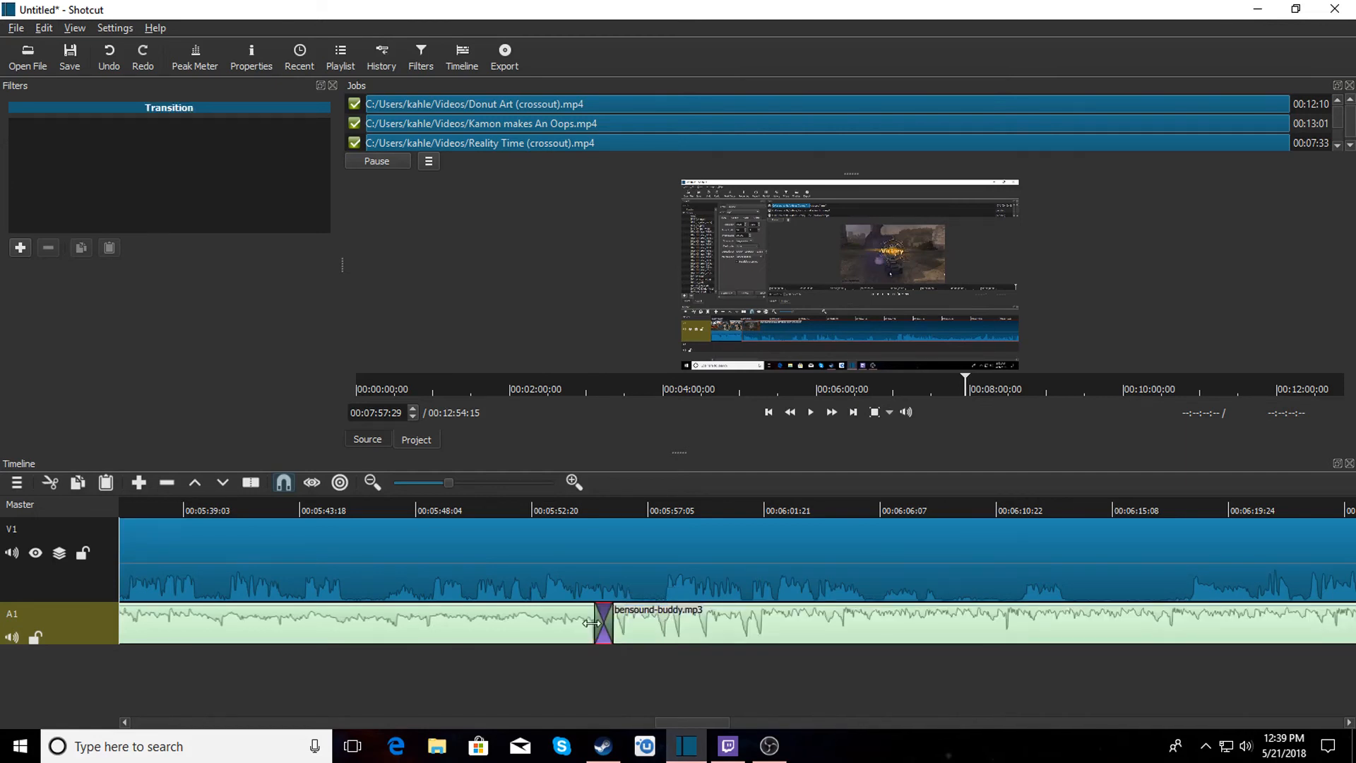
left_click(571, 510)
left_click(811, 412)
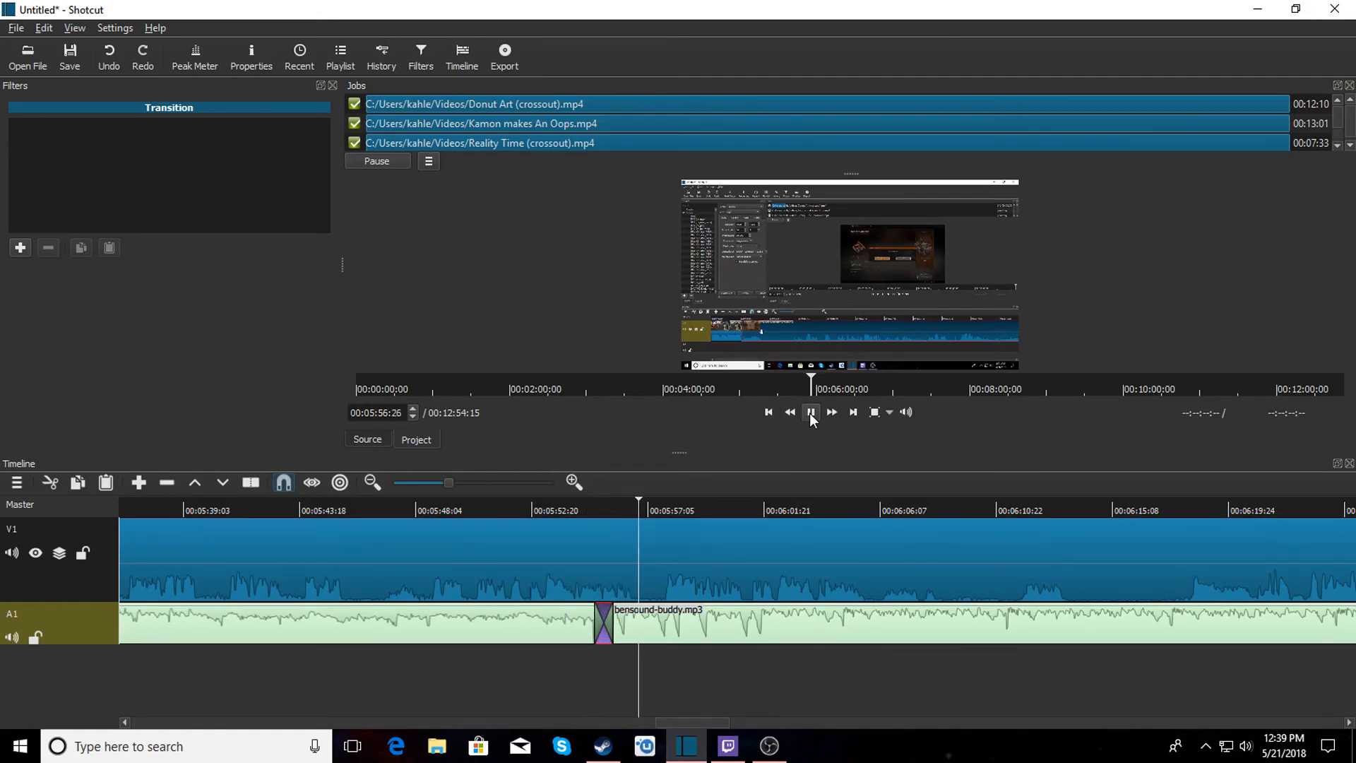
left_click(810, 413)
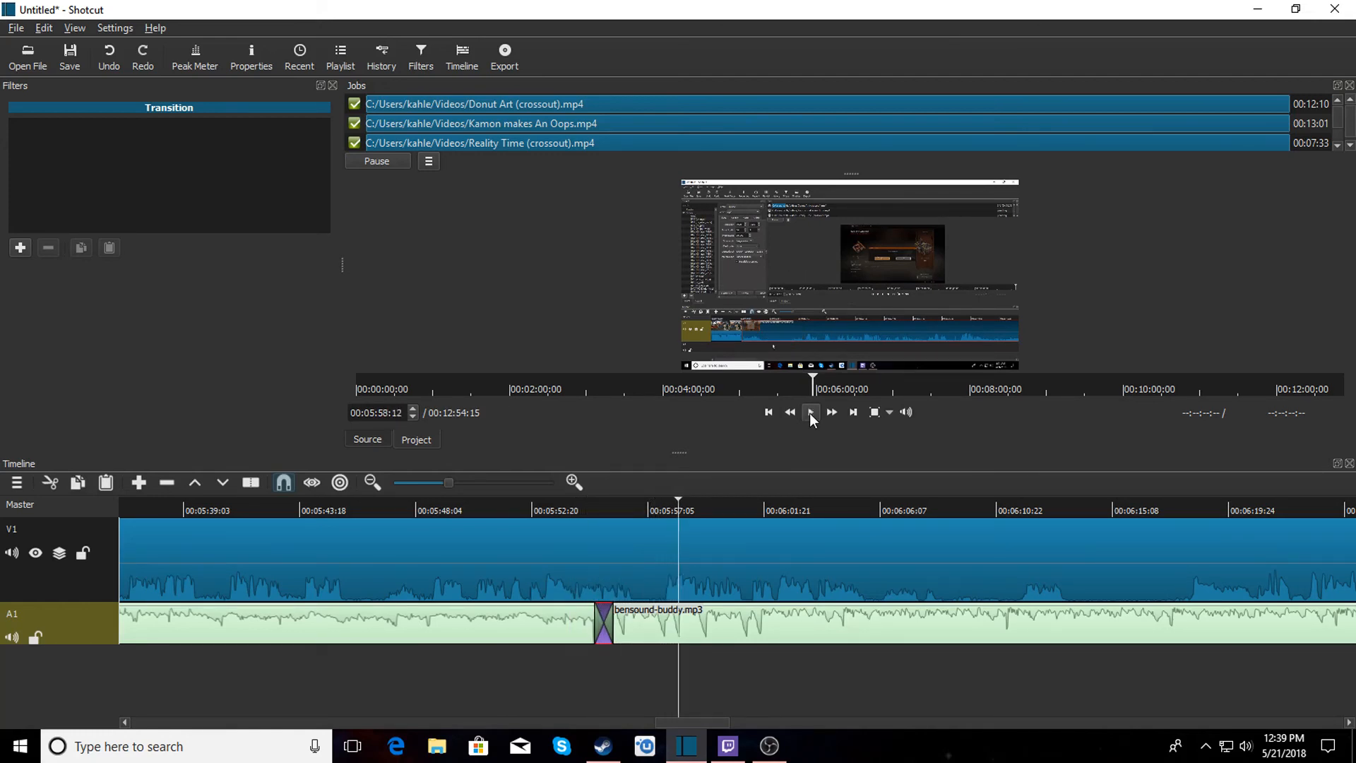
Add a Gain/Volume filter to the bensound-buddy clip and set its gain to -25.1 dB.
left_click(787, 626)
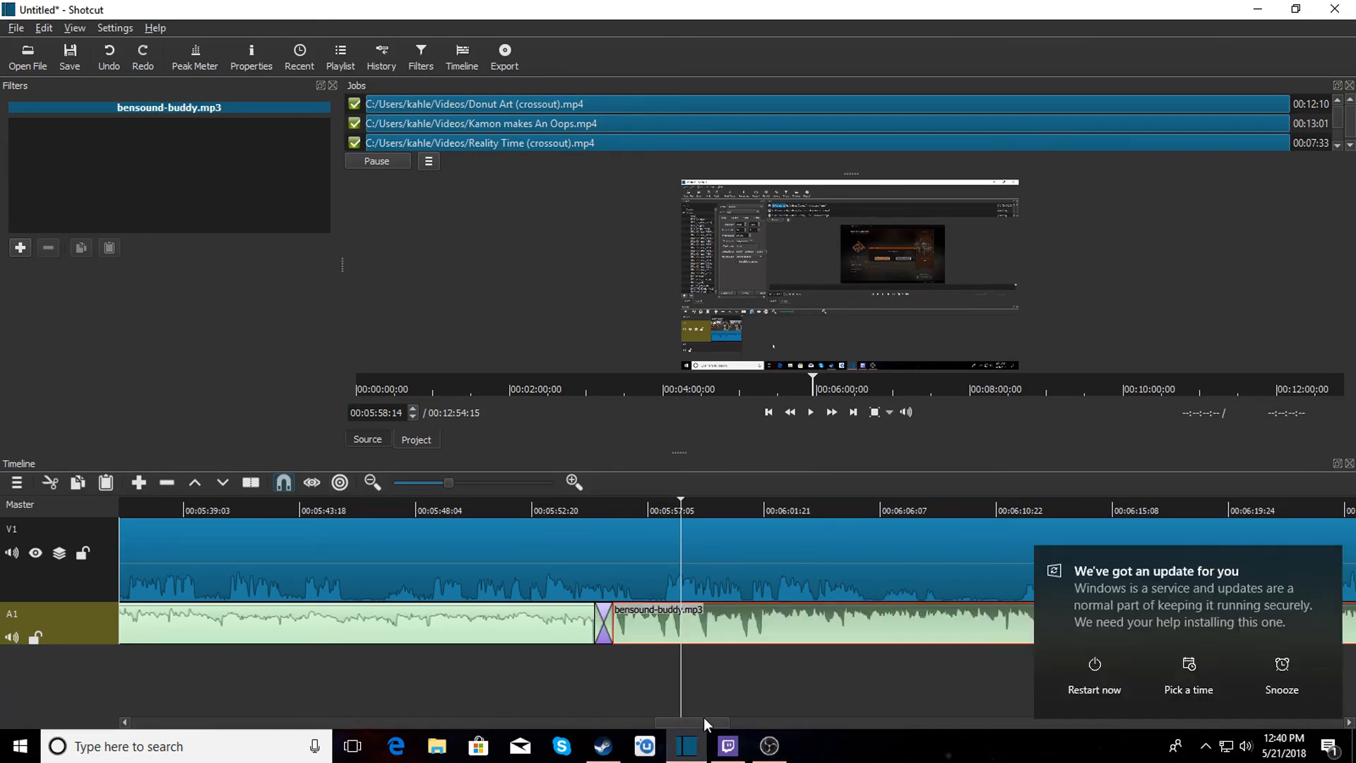
left_click(1328, 563)
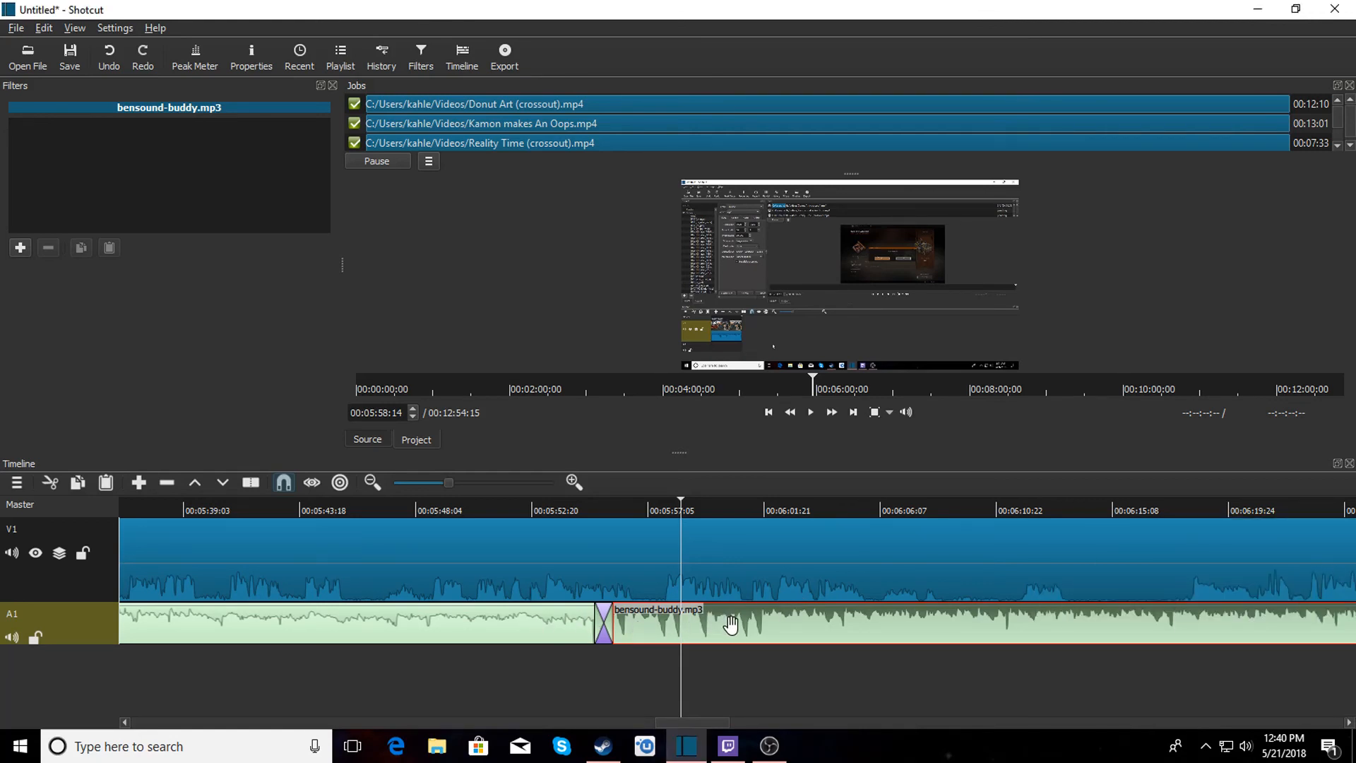
left_click(21, 249)
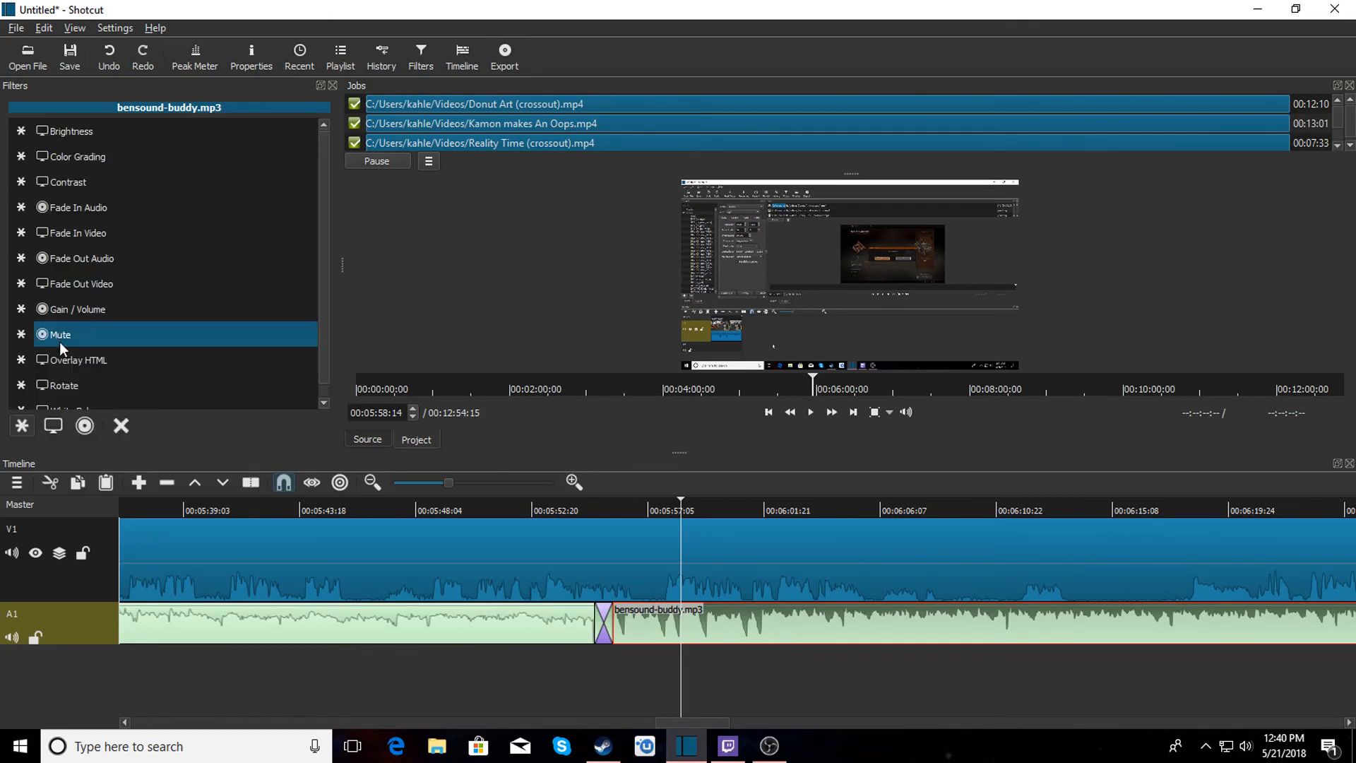
left_click(65, 308)
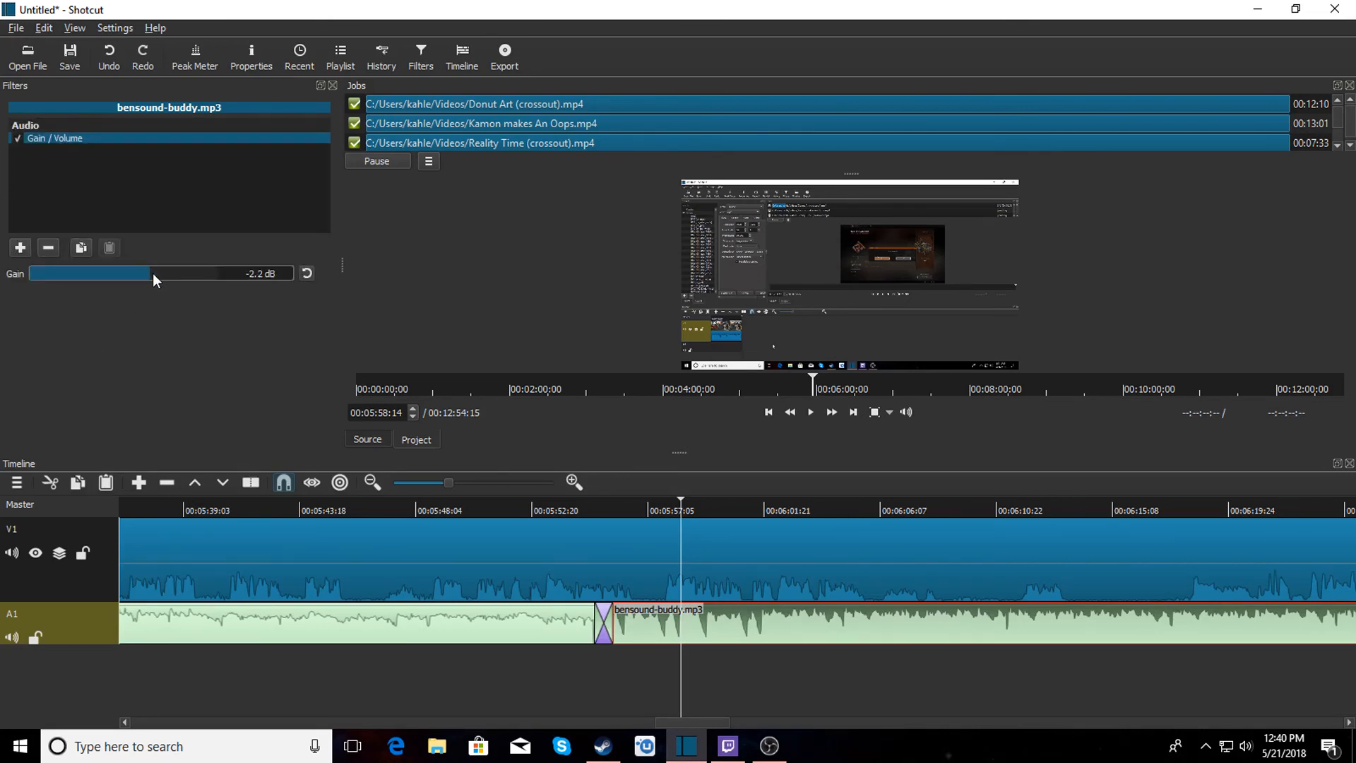
left_click_drag(152, 273, 121, 274)
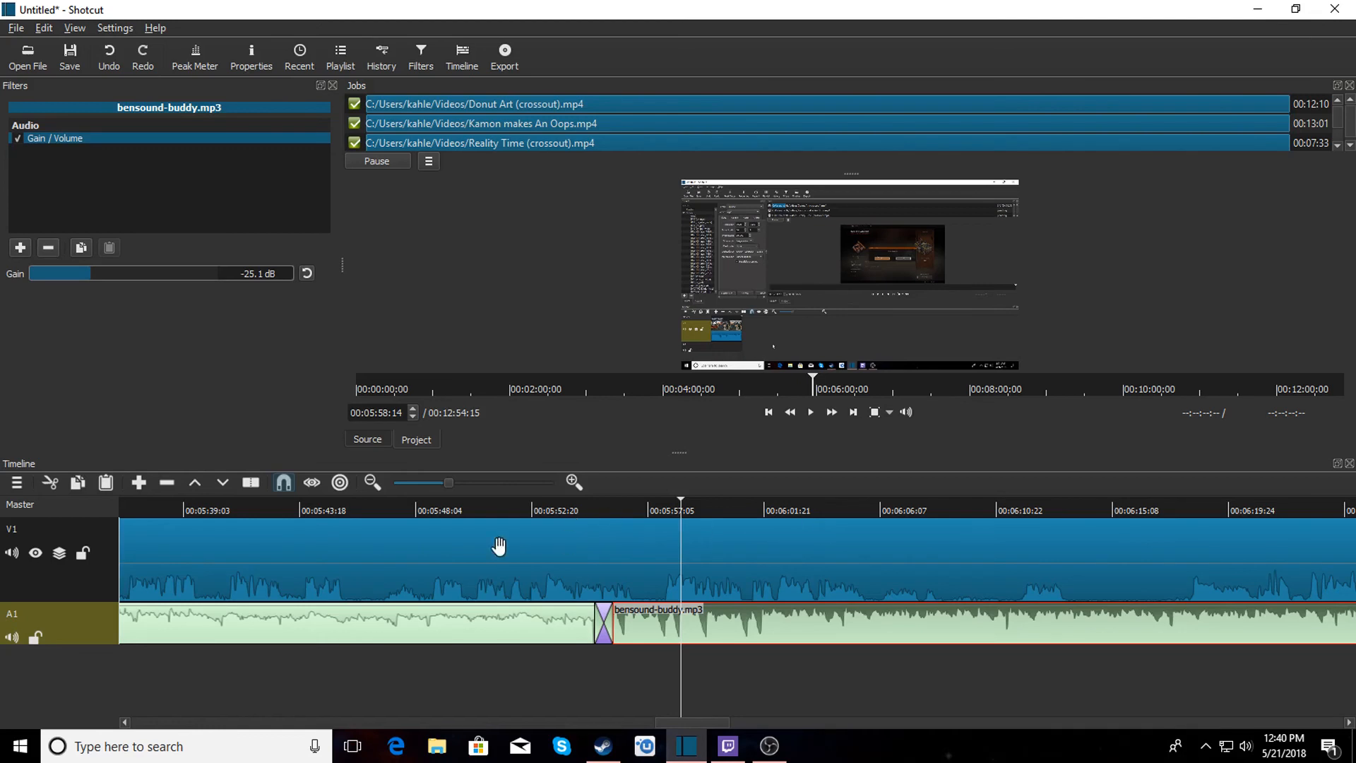
Play back the transition into bensound-buddy and scroll to the end of the music.
left_click(563, 509)
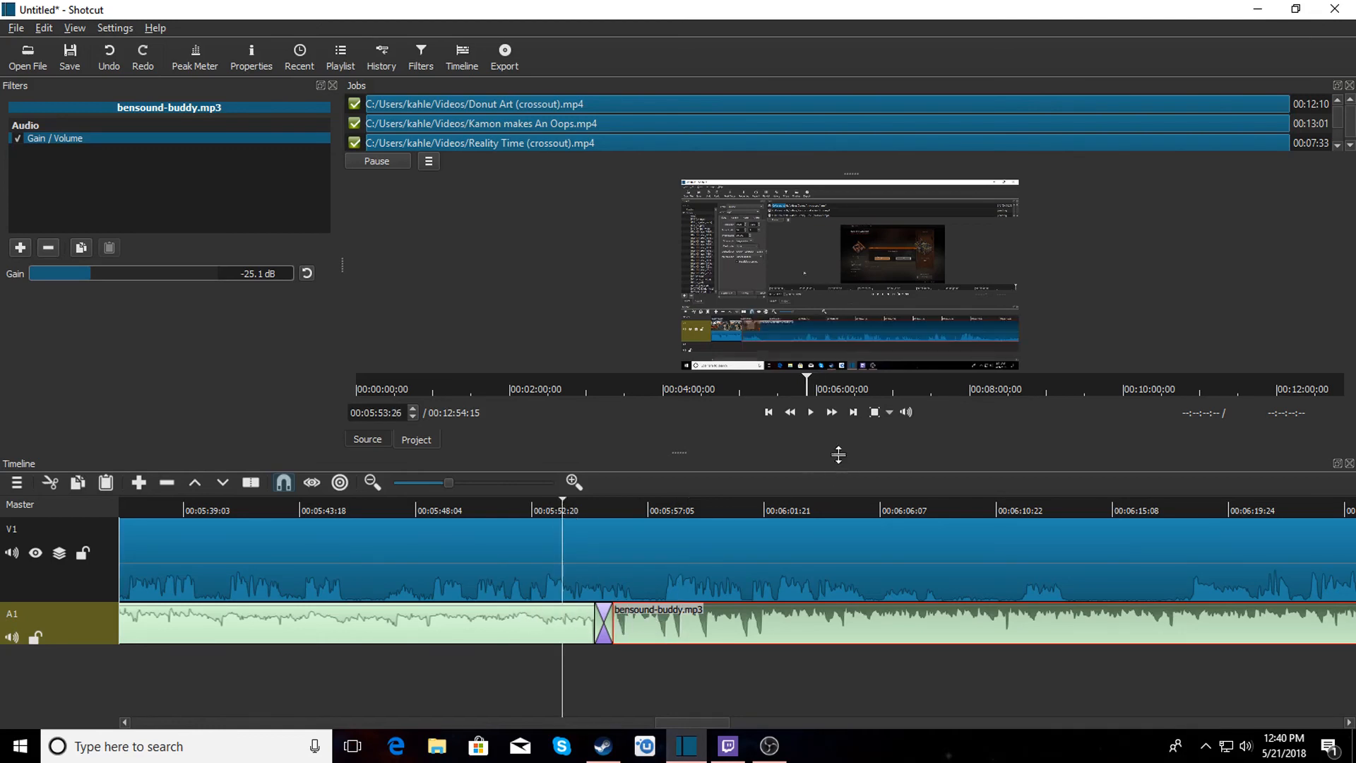
left_click(812, 411)
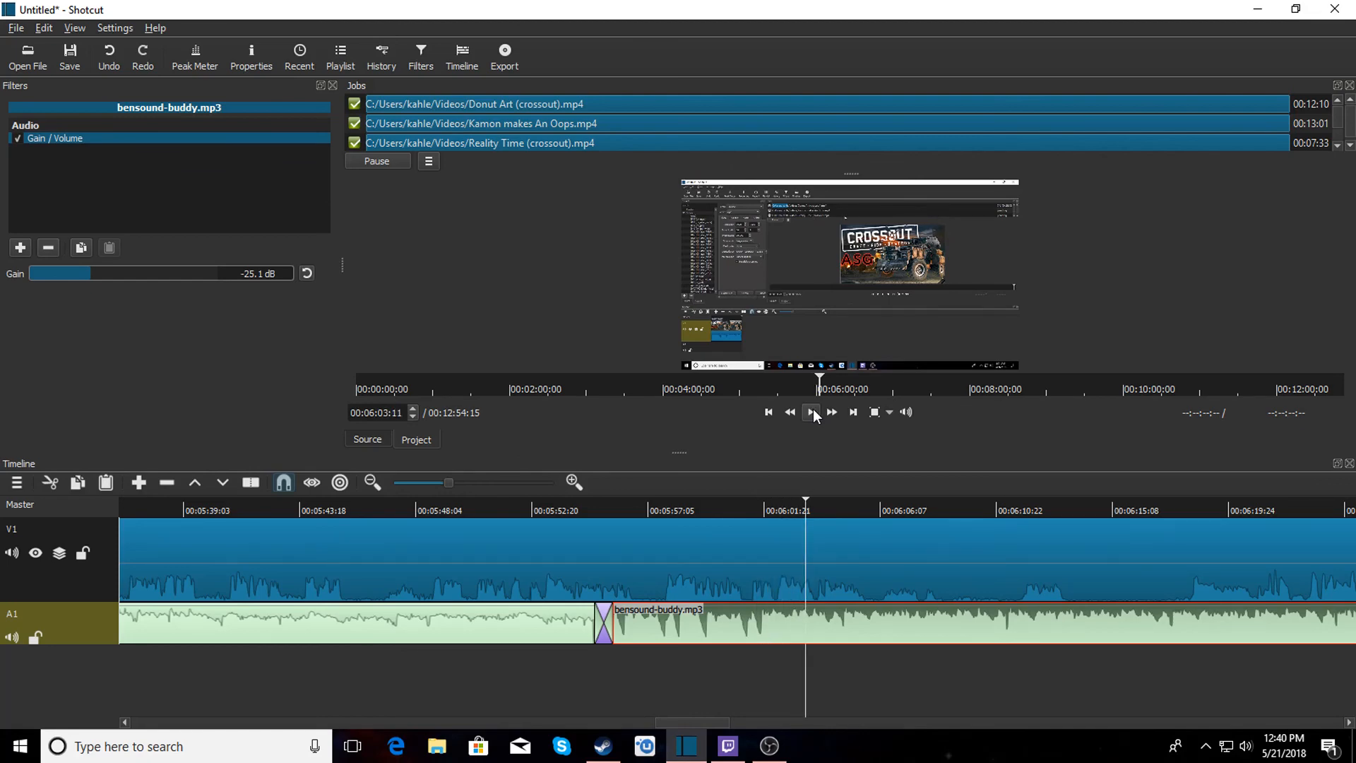
left_click(812, 413)
left_click_drag(697, 719, 901, 730)
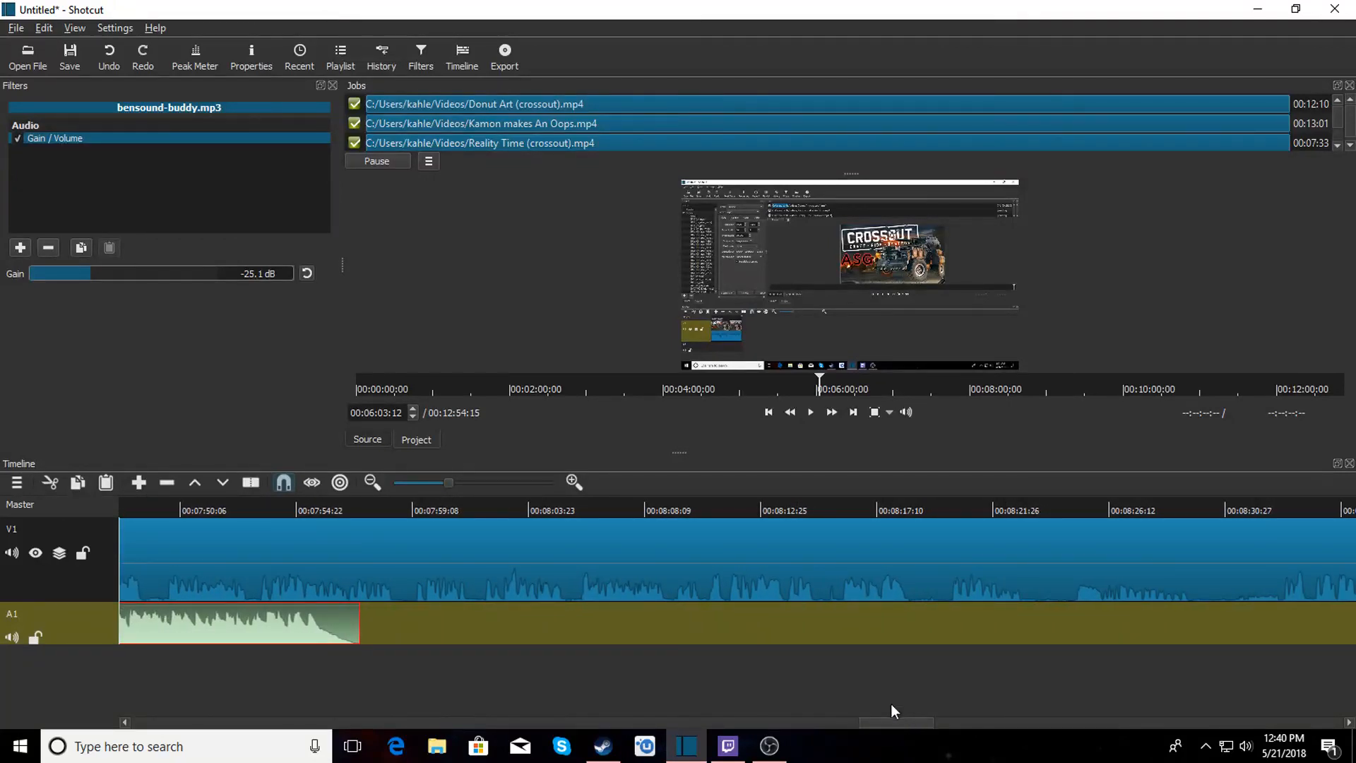